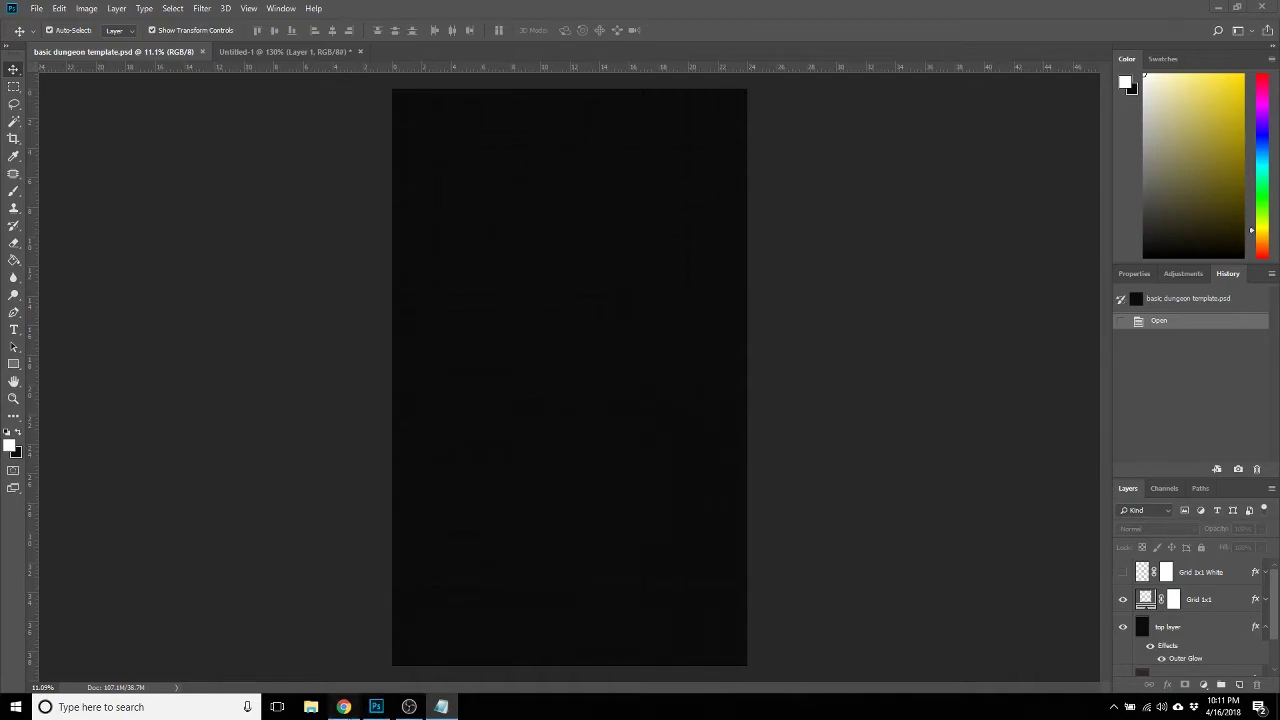
Bring up the browser showing the SagaBorn store's free Simple Map Tutorial.
{"action": "left_click", "coordinate": [343, 707]}
View the Sagaborn Store tab, then minimize the browser to get back to the dungeon template.
{"action": "left_click", "coordinate": [140, 12]}
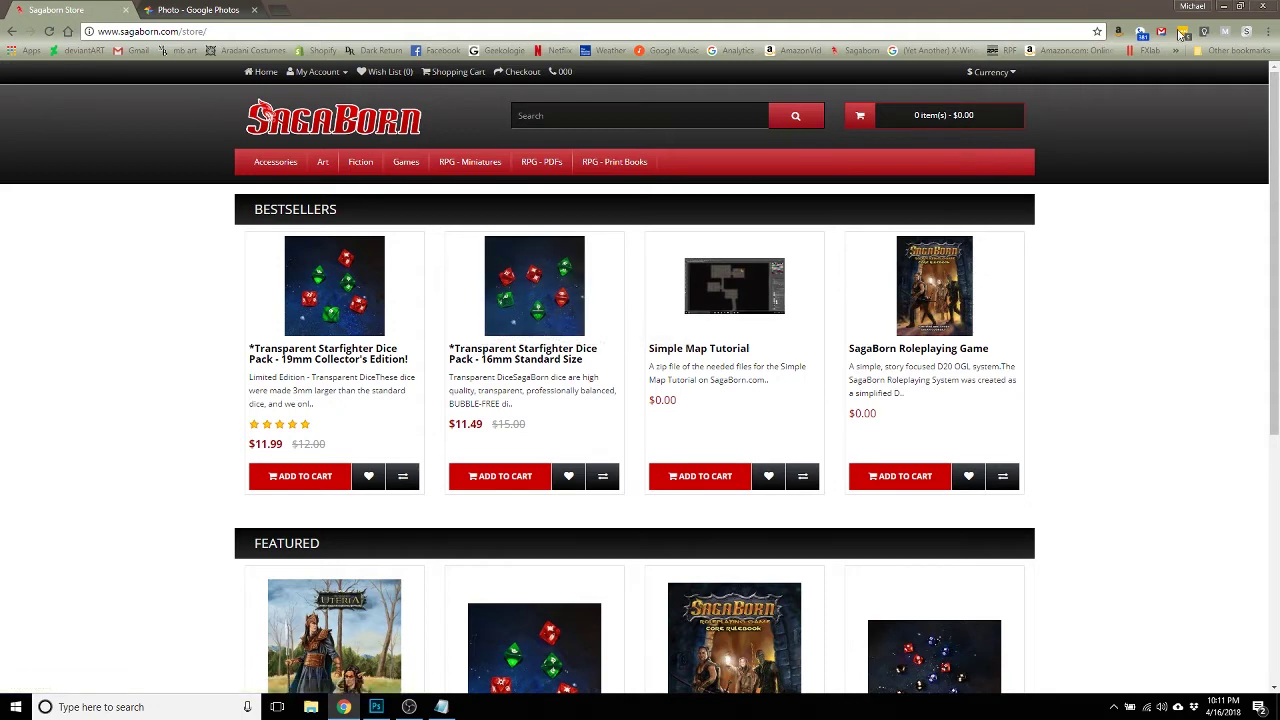
{"action": "left_click", "coordinate": [1225, 6]}
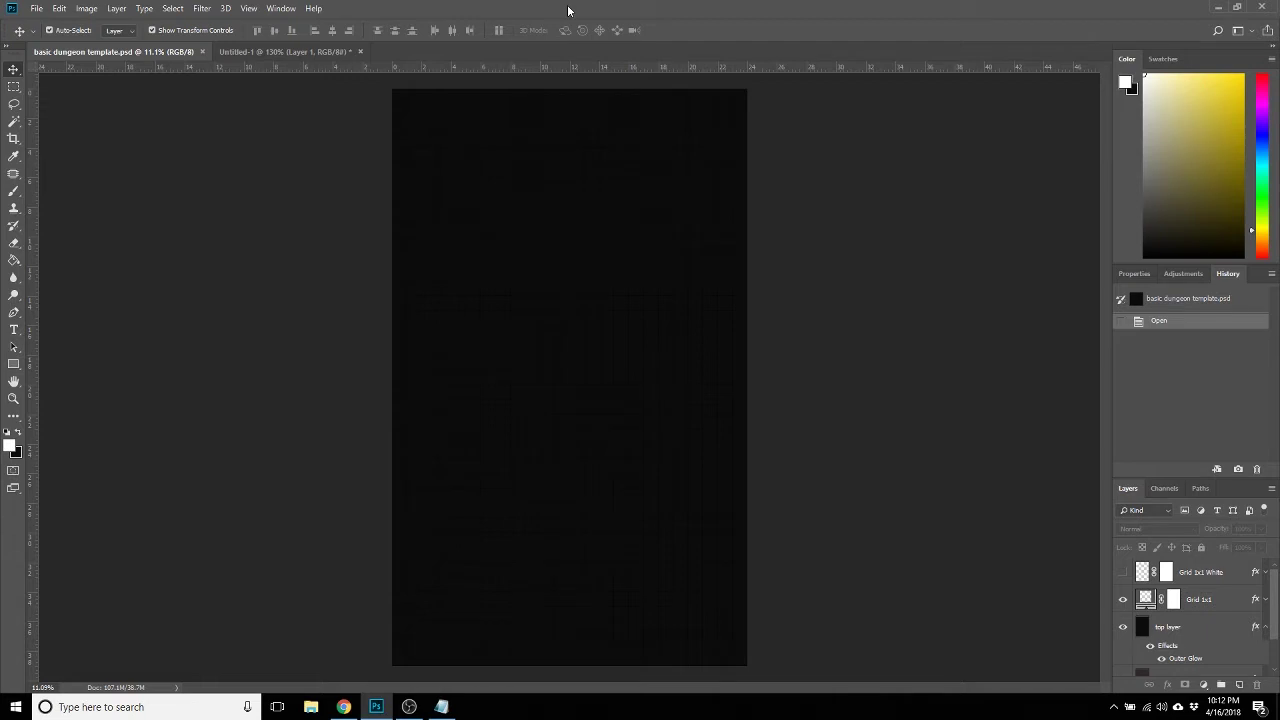
{"action": "scroll", "coordinate": [1187, 605], "scroll_direction": "down", "scroll_amount": 1}
{"action": "scroll", "coordinate": [1187, 600], "scroll_direction": "up", "scroll_amount": 2}
{"action": "scroll", "coordinate": [653, 418], "scroll_direction": "up", "scroll_amount": 2}
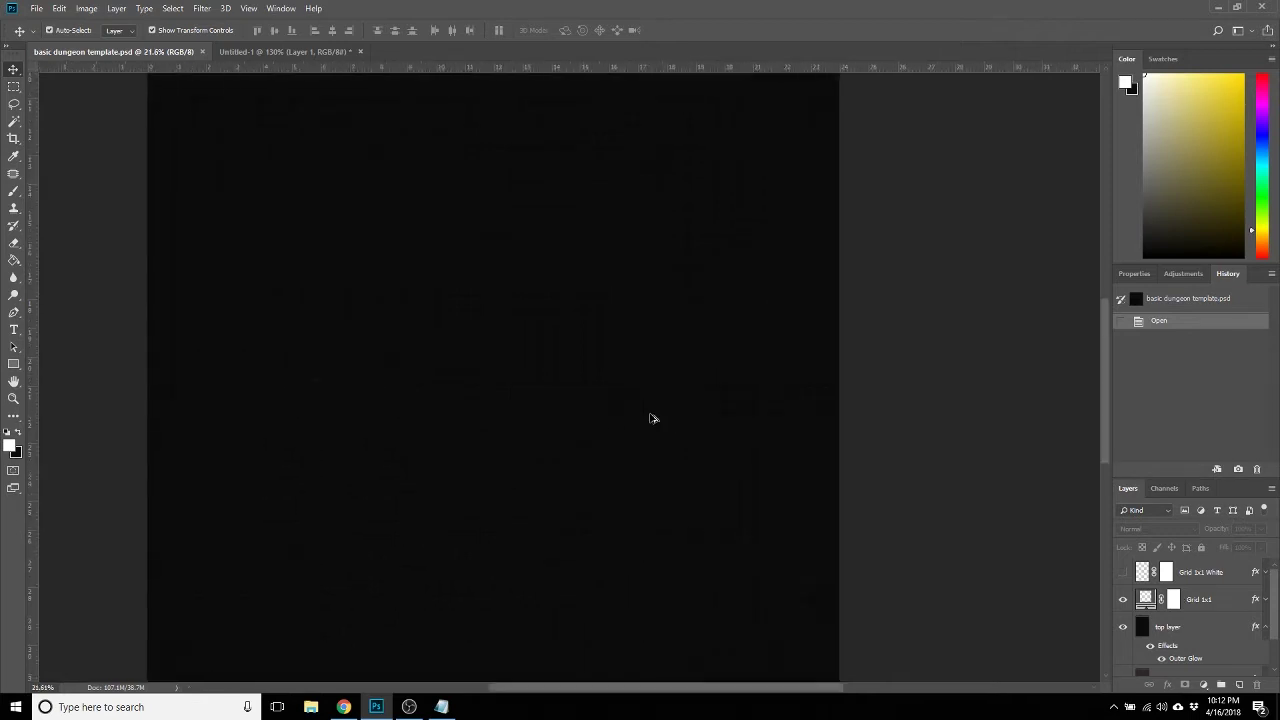
{"action": "scroll", "coordinate": [651, 417], "scroll_direction": "up", "scroll_amount": 1}
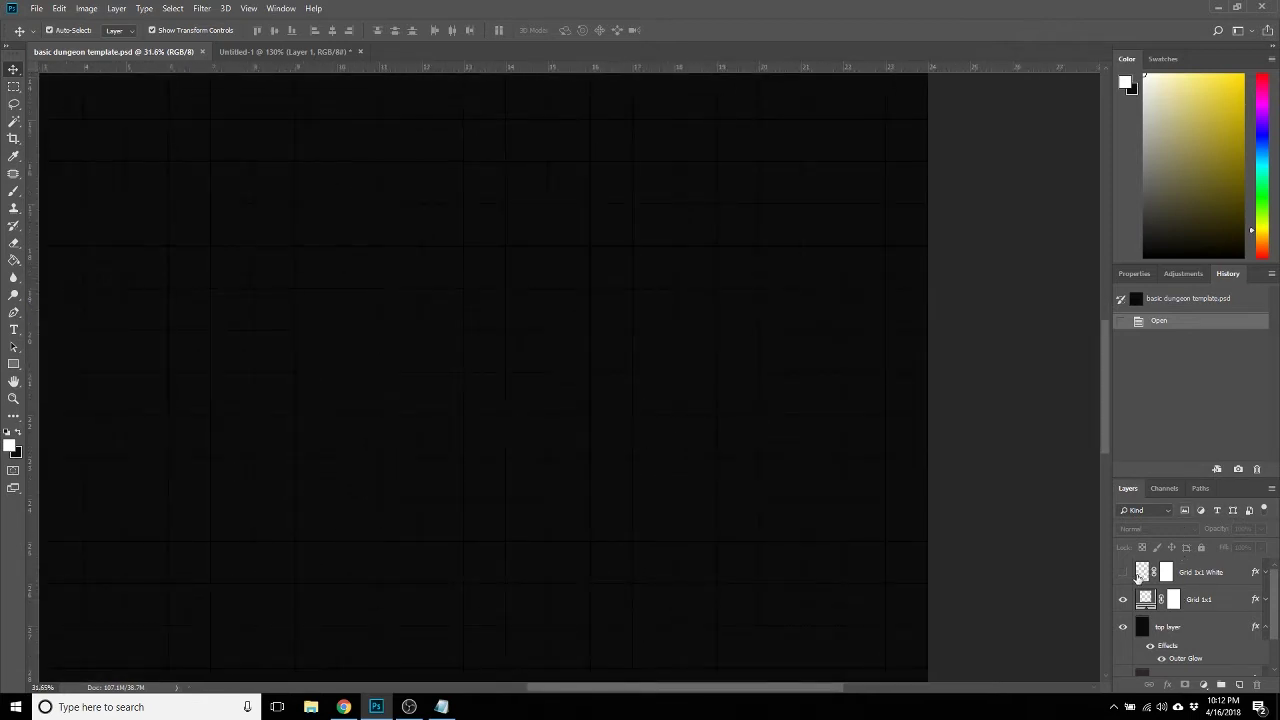
{"action": "left_click", "coordinate": [1123, 572]}
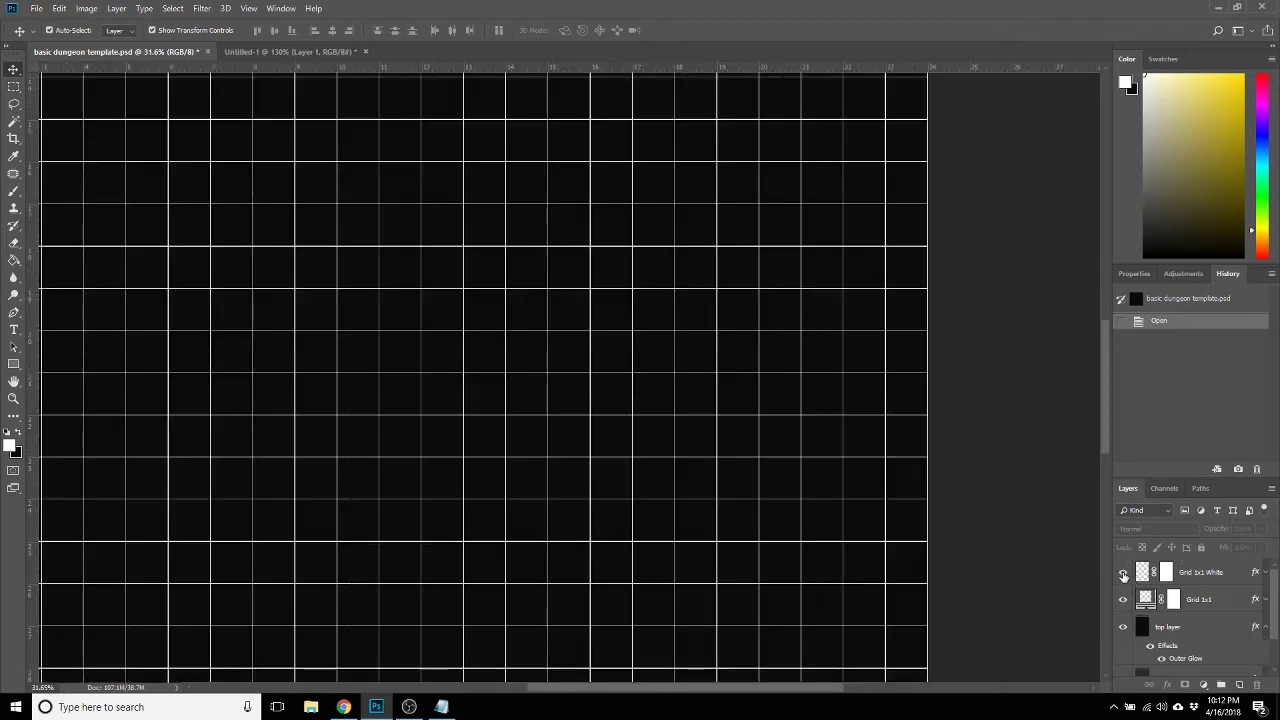
{"action": "left_click", "coordinate": [1123, 573]}
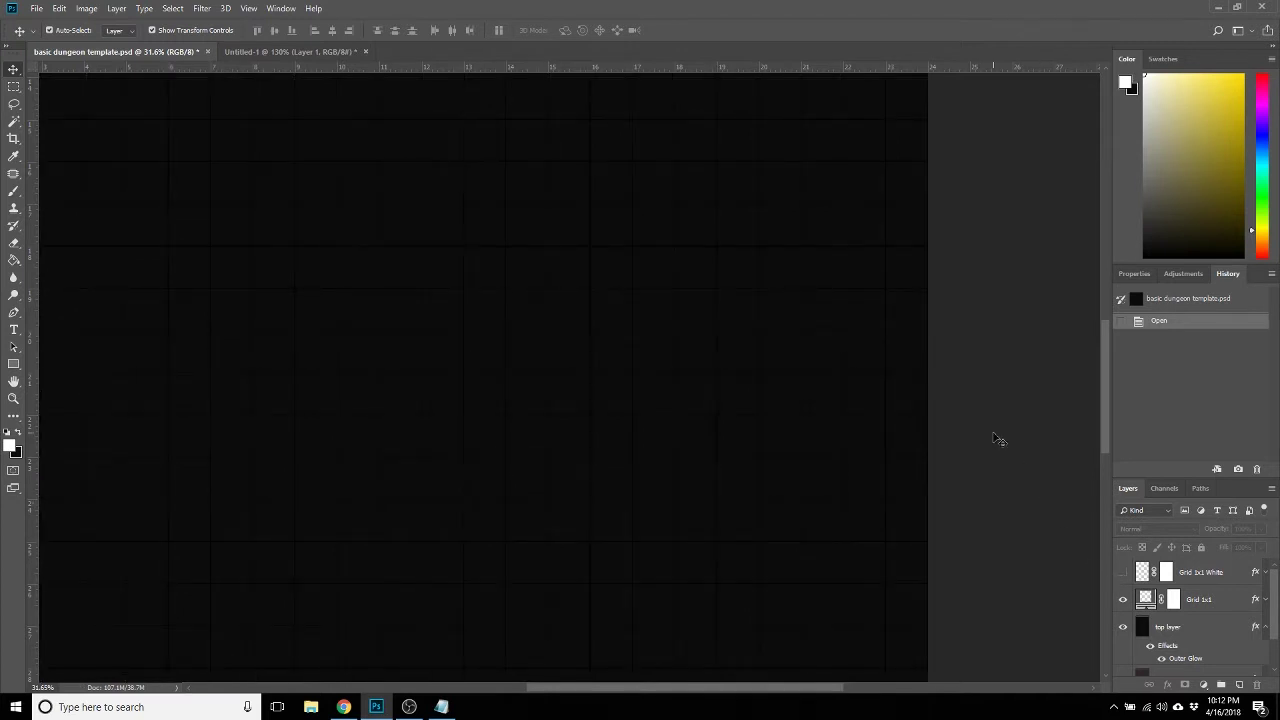
{"action": "scroll", "coordinate": [946, 434], "scroll_direction": "down", "scroll_amount": 3}
{"action": "scroll", "coordinate": [954, 434], "scroll_direction": "down", "scroll_amount": 1}
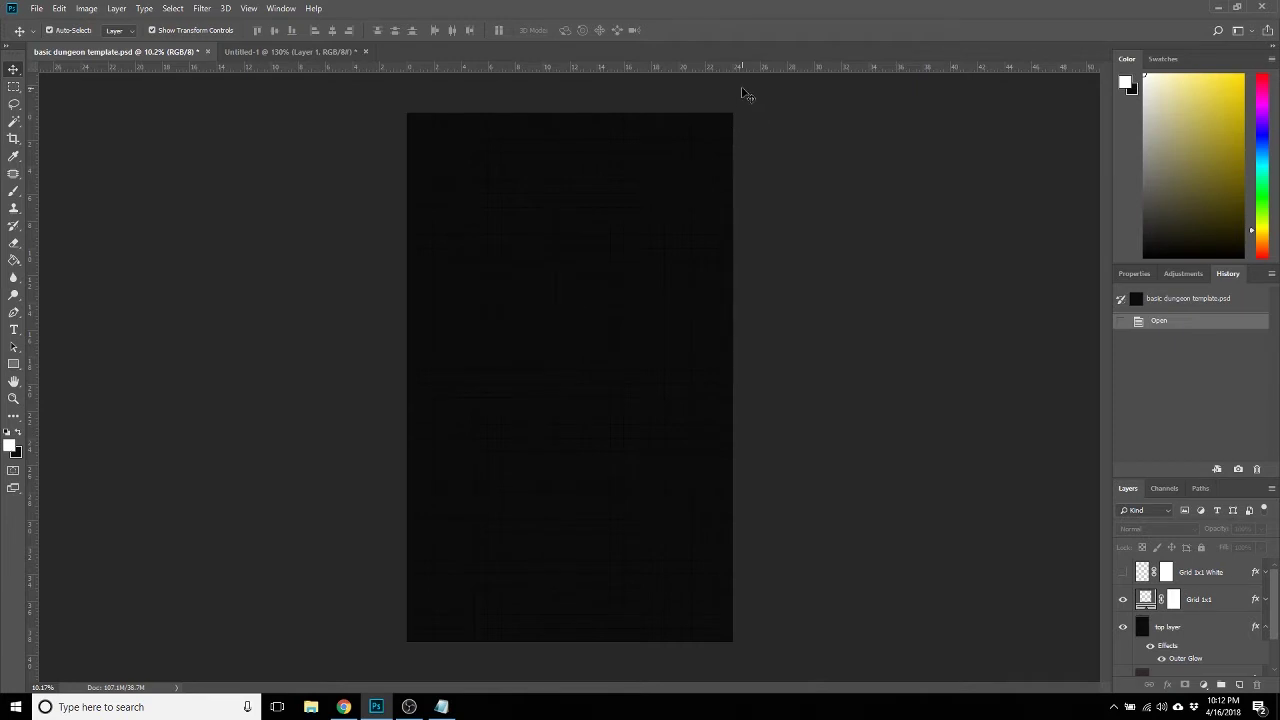
{"action": "scroll", "coordinate": [651, 472], "scroll_direction": "up", "scroll_amount": 2}
{"action": "scroll", "coordinate": [651, 472], "scroll_direction": "up", "scroll_amount": 1}
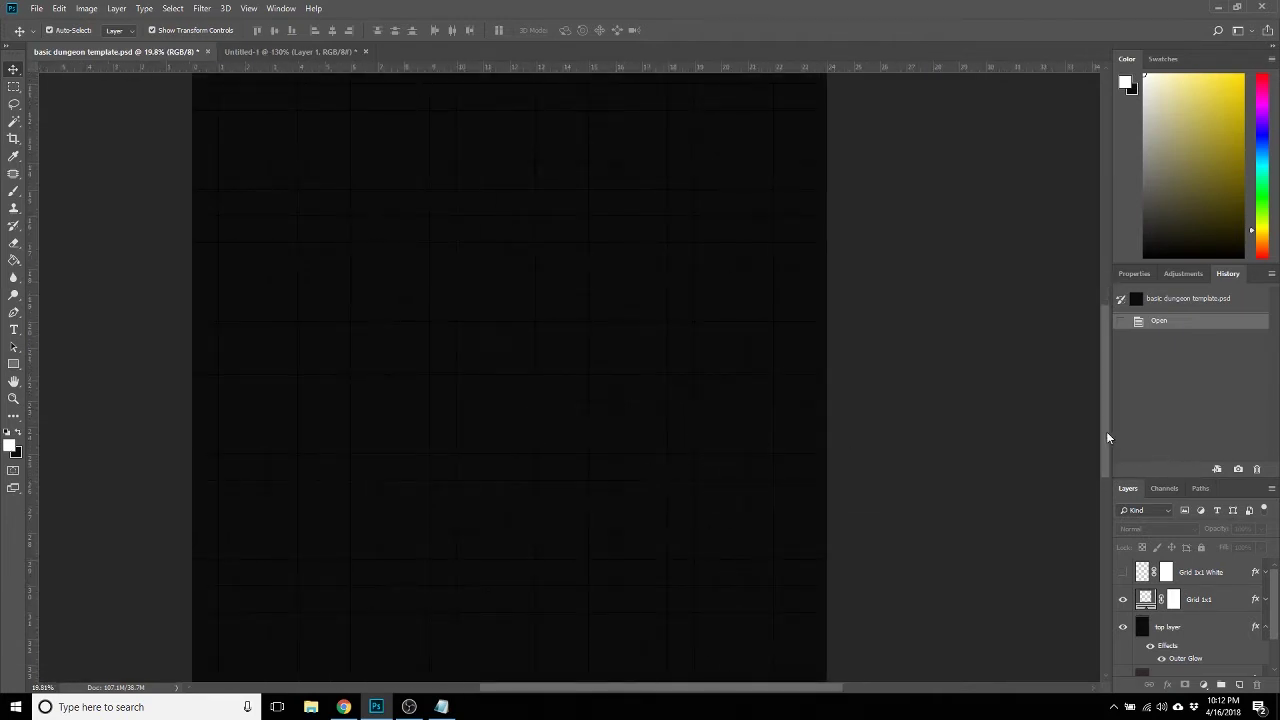
Rotate the dungeon template canvas 90° clockwise into a landscape layout.
{"action": "left_click", "coordinate": [86, 9]}
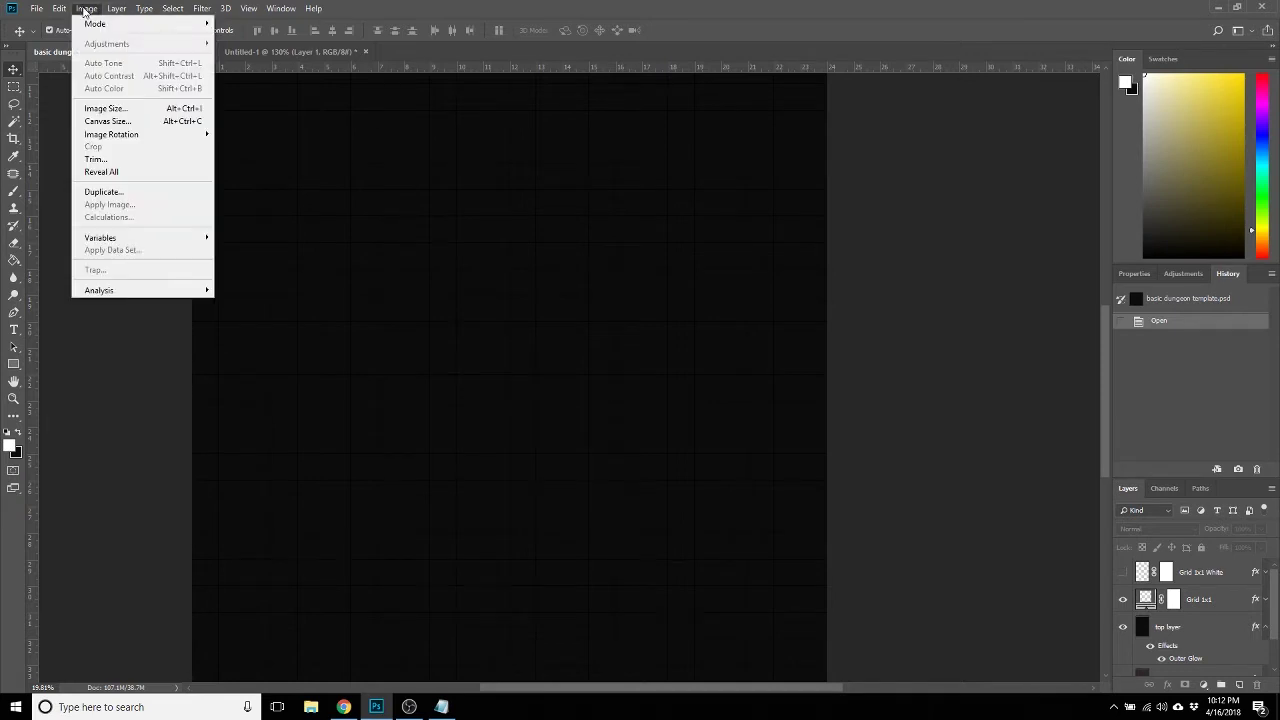
{"action": "mouse_move", "coordinate": [155, 136]}
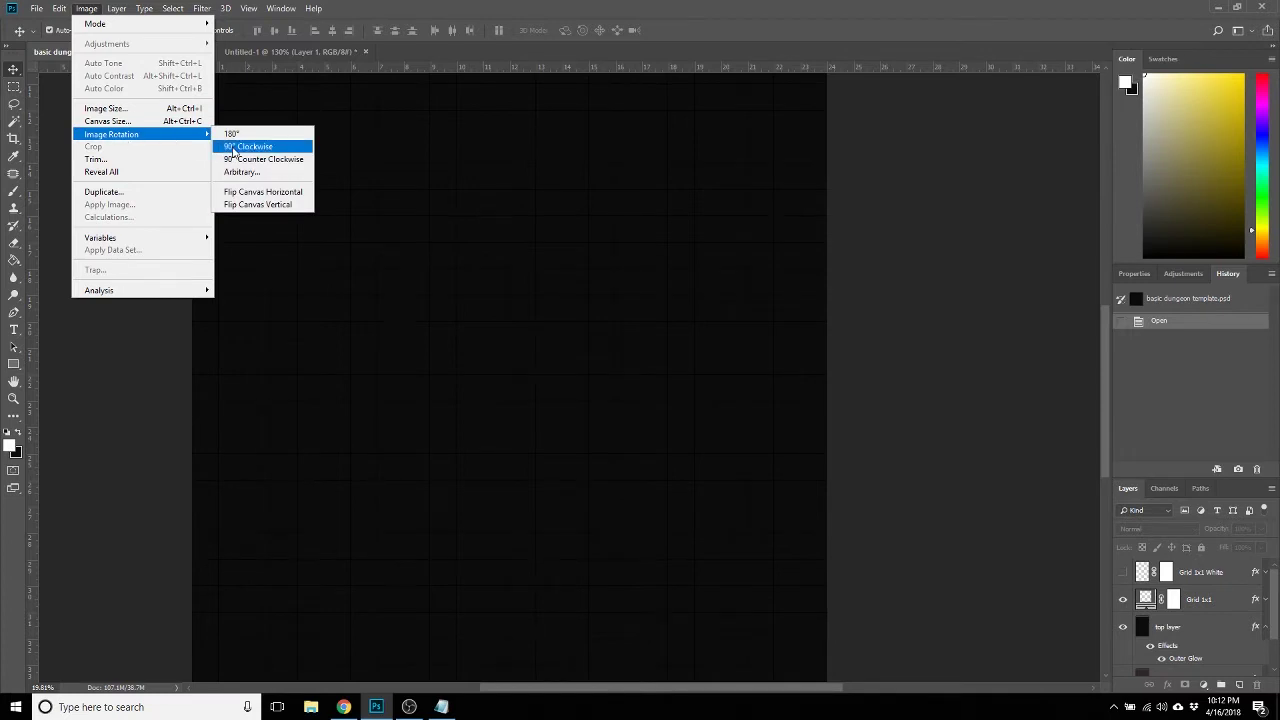
{"action": "left_click", "coordinate": [233, 149]}
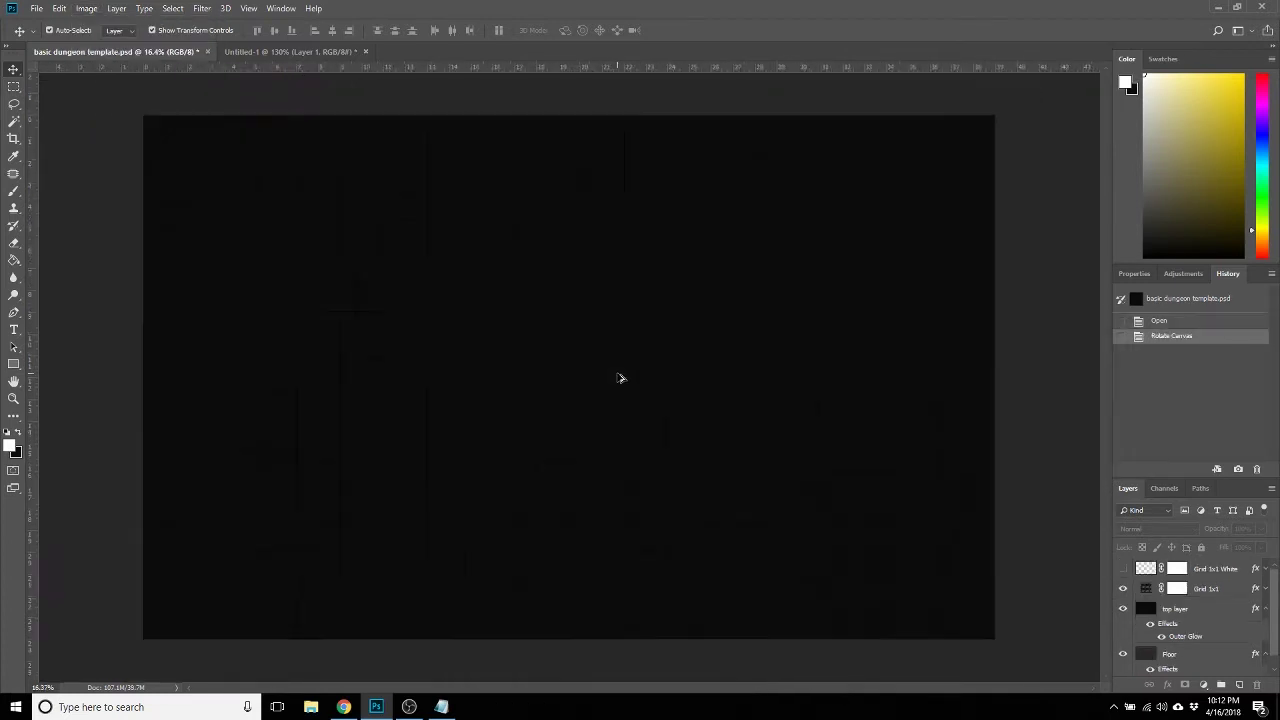
{"action": "scroll", "coordinate": [537, 370], "scroll_direction": "up", "scroll_amount": 2}
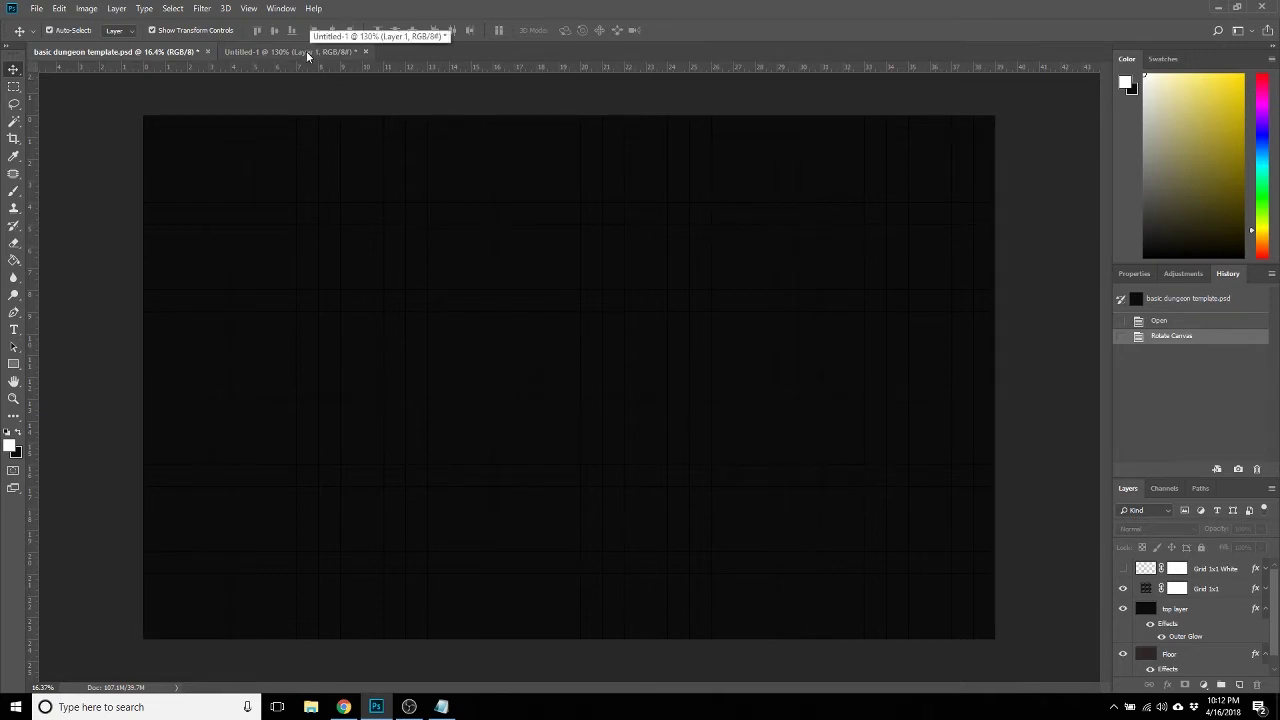
{"action": "left_click", "coordinate": [306, 51]}
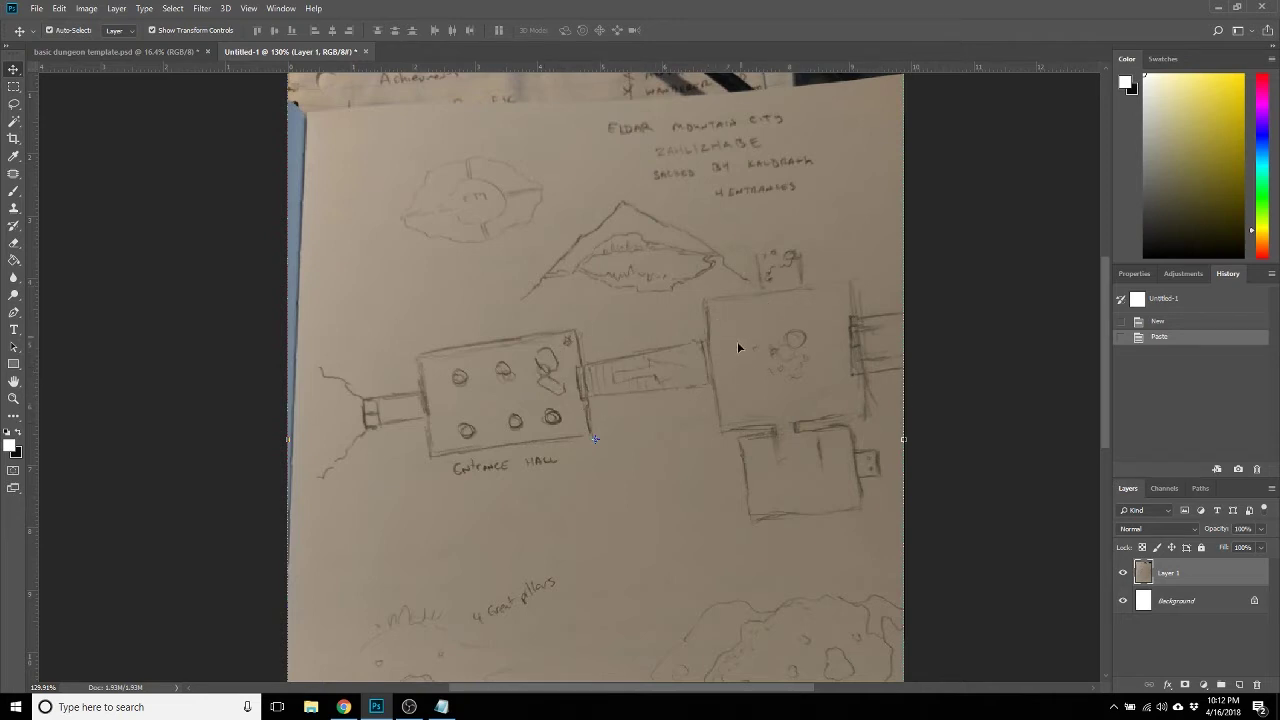
{"action": "left_click", "coordinate": [148, 46]}
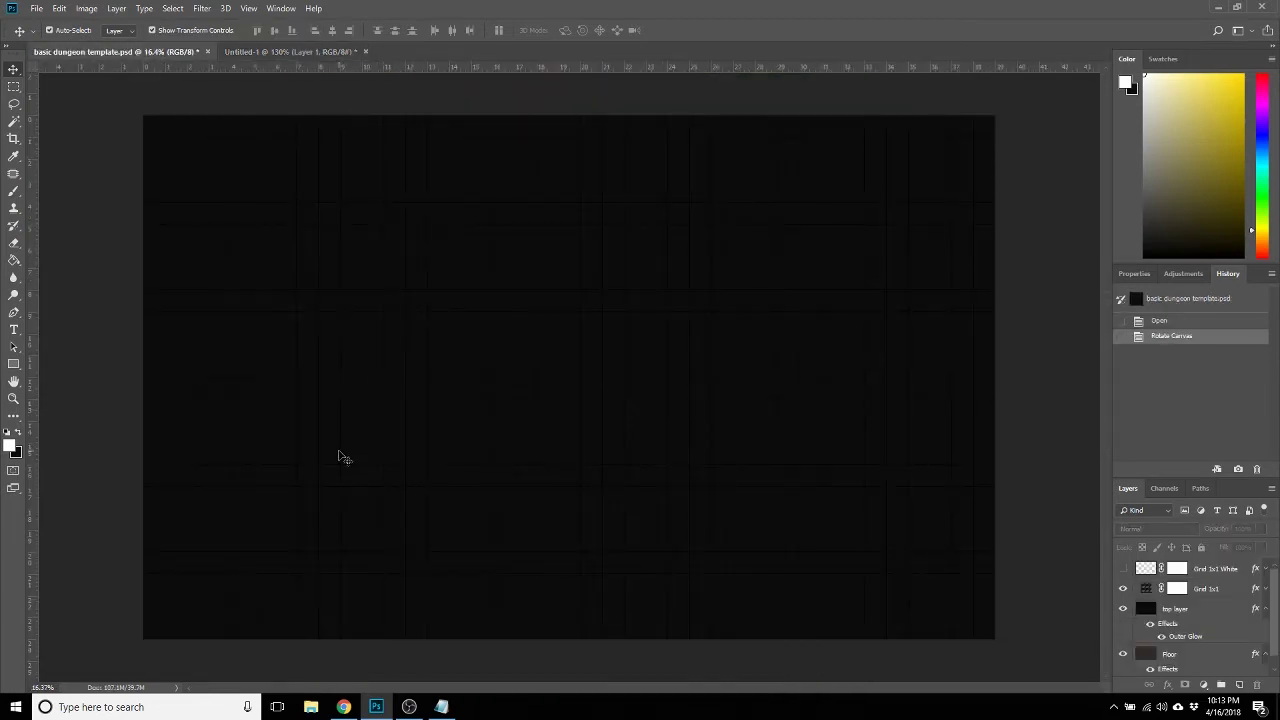
{"action": "scroll", "coordinate": [338, 457], "scroll_direction": "up", "scroll_amount": 5}
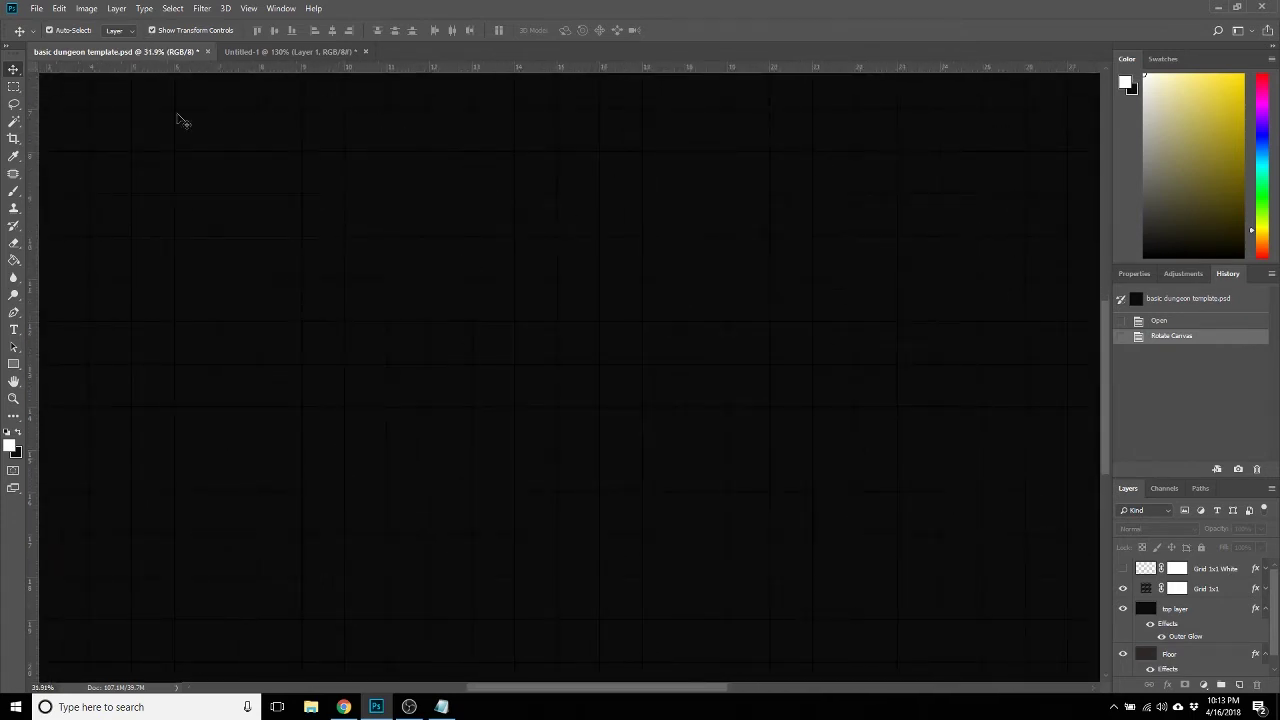
{"action": "left_click_drag", "start_coordinate": [505, 686], "coordinate": [475, 679]}
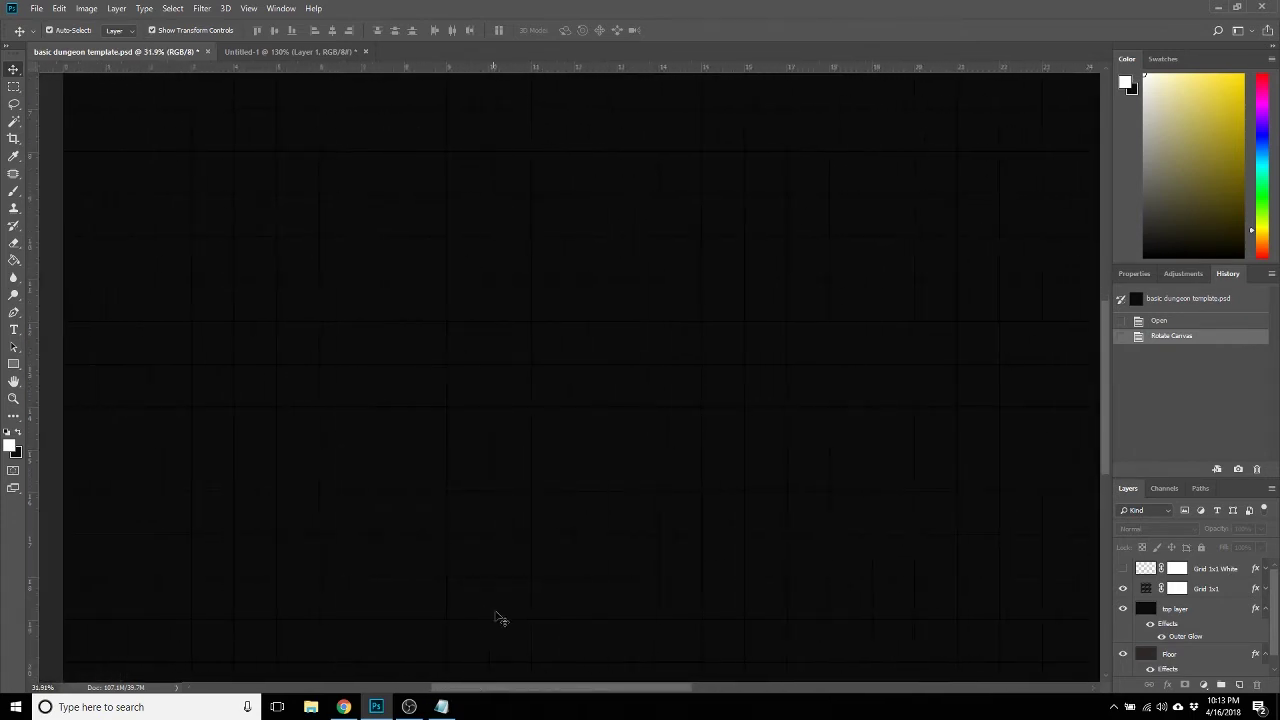
{"action": "left_click", "coordinate": [313, 52]}
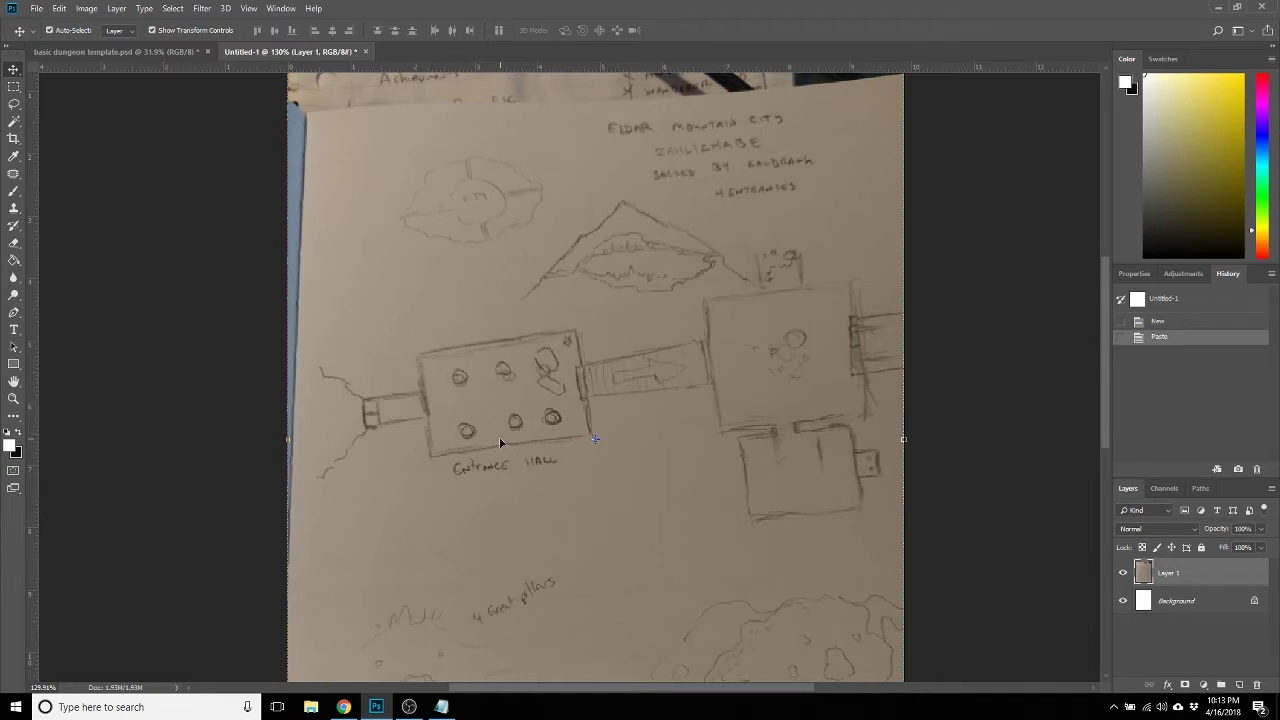
{"action": "left_click", "coordinate": [161, 52]}
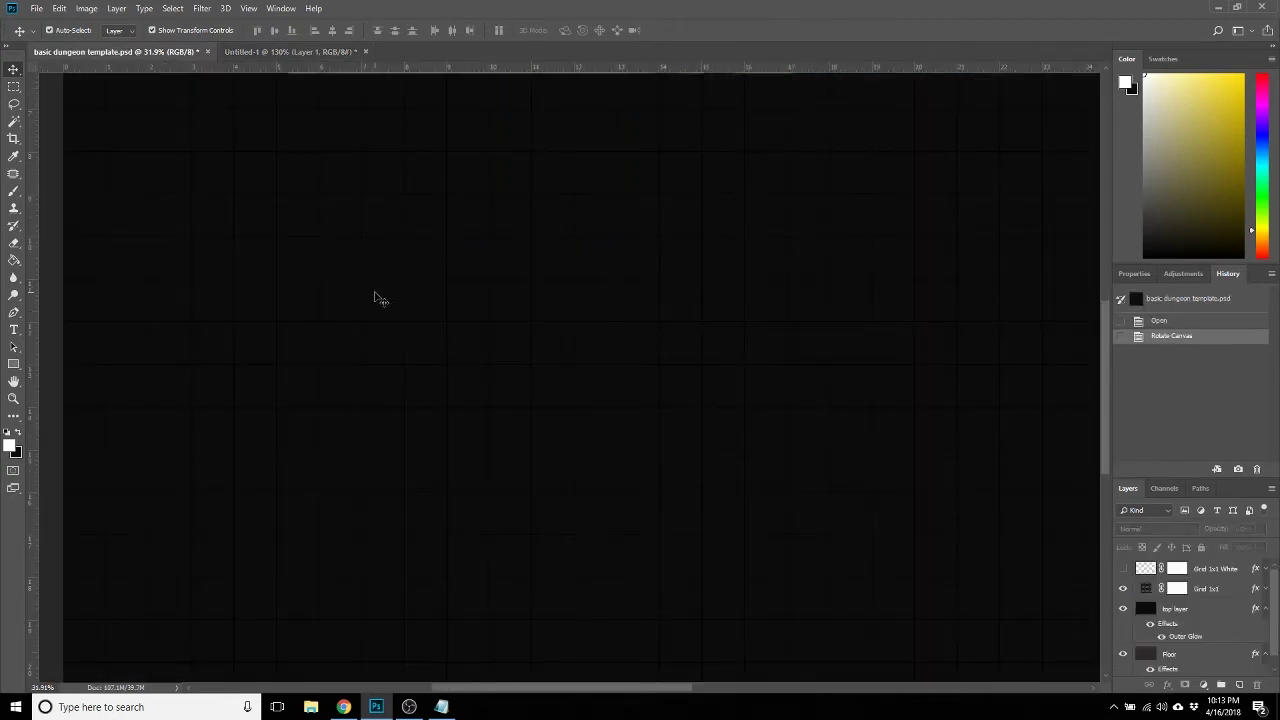
Choose the Rectangular Marquee tool and lock the Grid 1x1 layer with Lock All.
{"action": "left_click", "coordinate": [14, 86]}
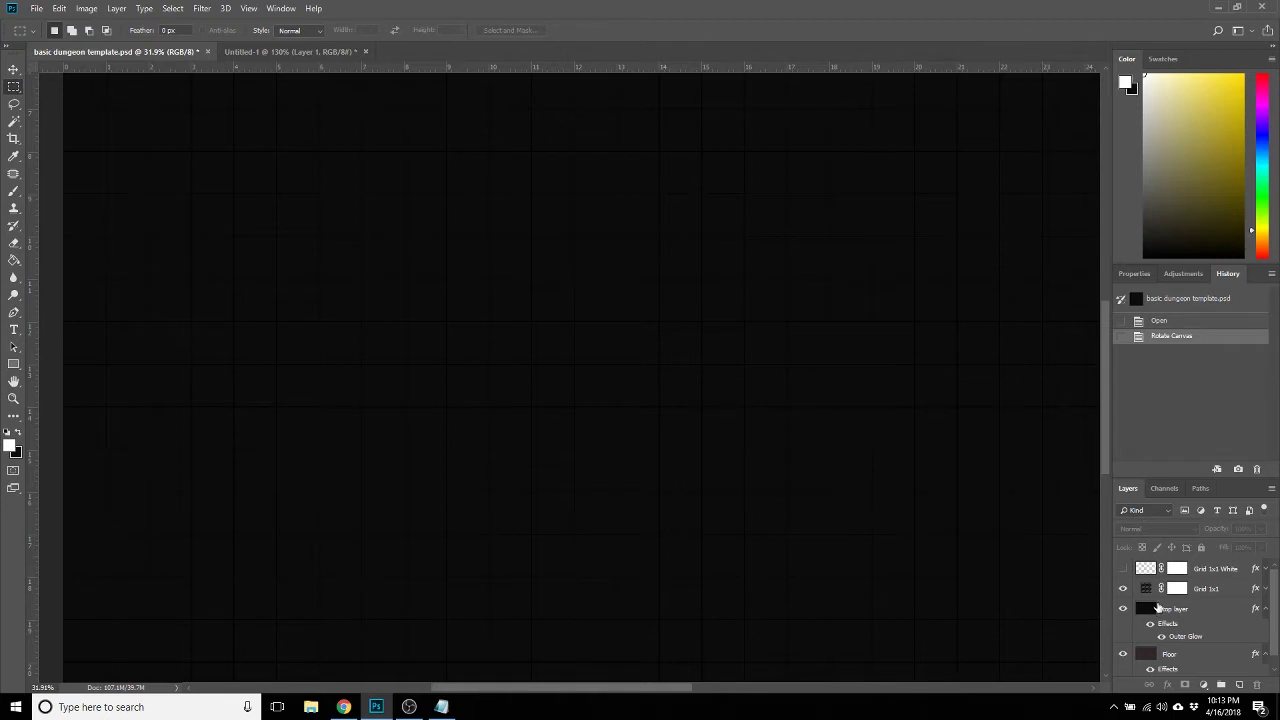
{"action": "left_click", "coordinate": [1227, 591]}
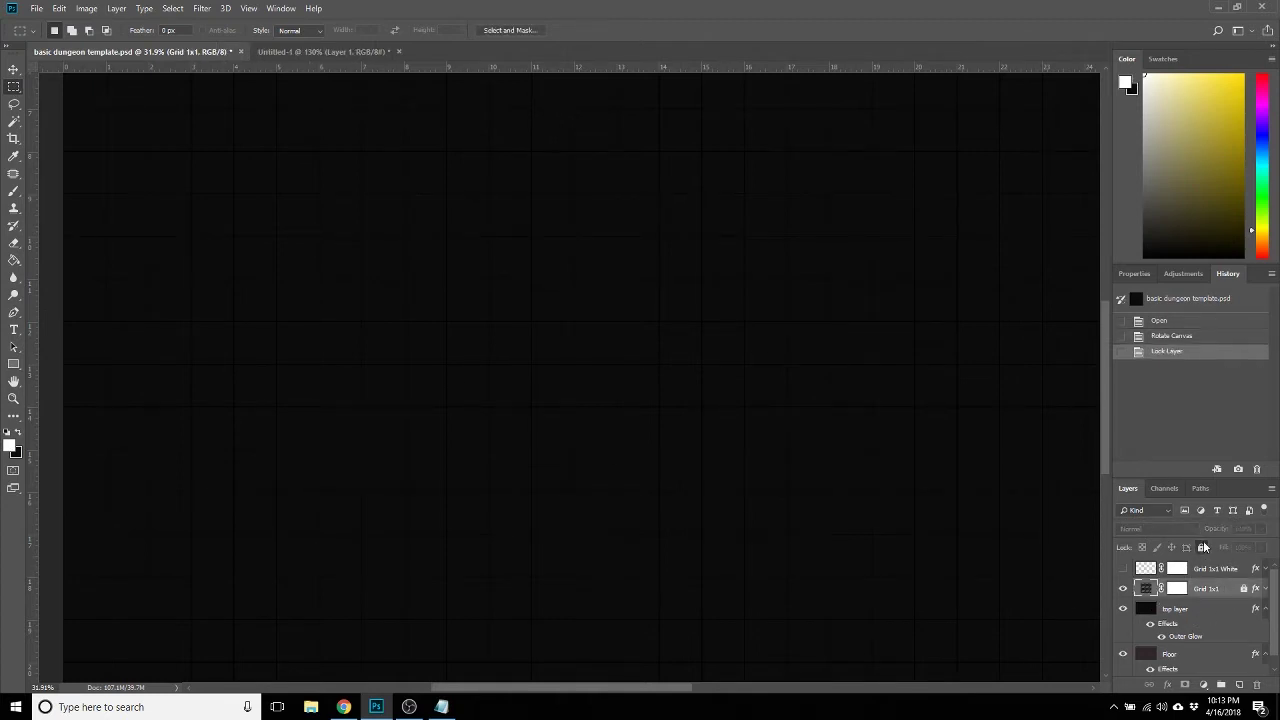
{"action": "left_click", "coordinate": [1201, 547]}
{"action": "scroll", "coordinate": [1166, 600], "scroll_direction": "down", "scroll_amount": 1}
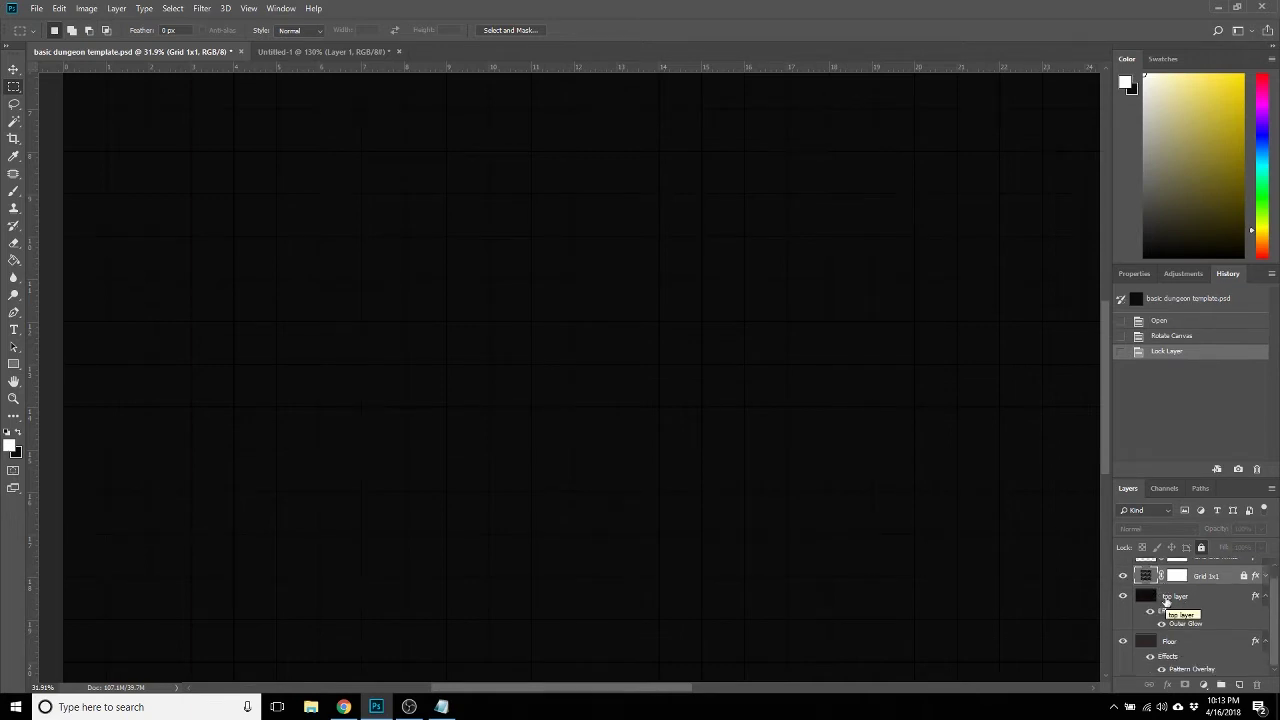
Toggle the top layer and Floor layer visibility to inspect the stone floor, leaving the floor covered.
{"action": "left_click", "coordinate": [1136, 598]}
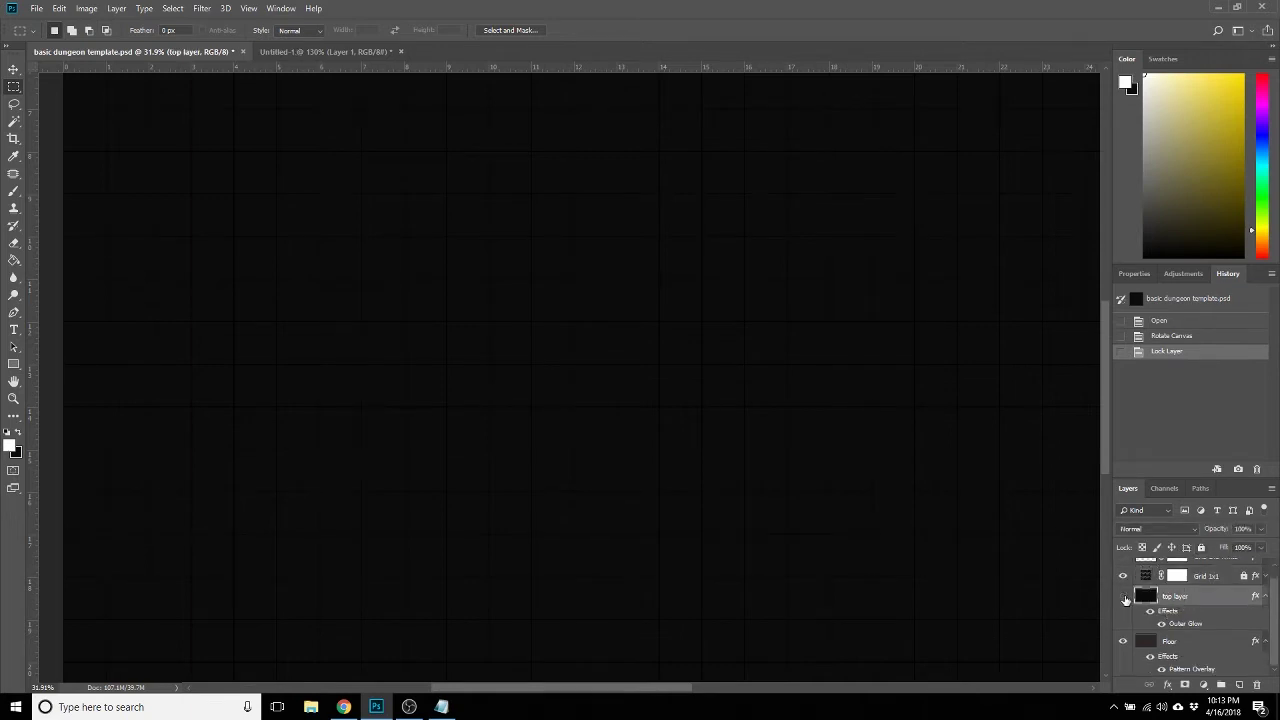
{"action": "left_click", "coordinate": [1123, 597]}
{"action": "left_click", "coordinate": [1123, 597]}
{"action": "left_click", "coordinate": [1123, 597]}
{"action": "left_click", "coordinate": [1123, 597]}
{"action": "left_click", "coordinate": [1122, 596]}
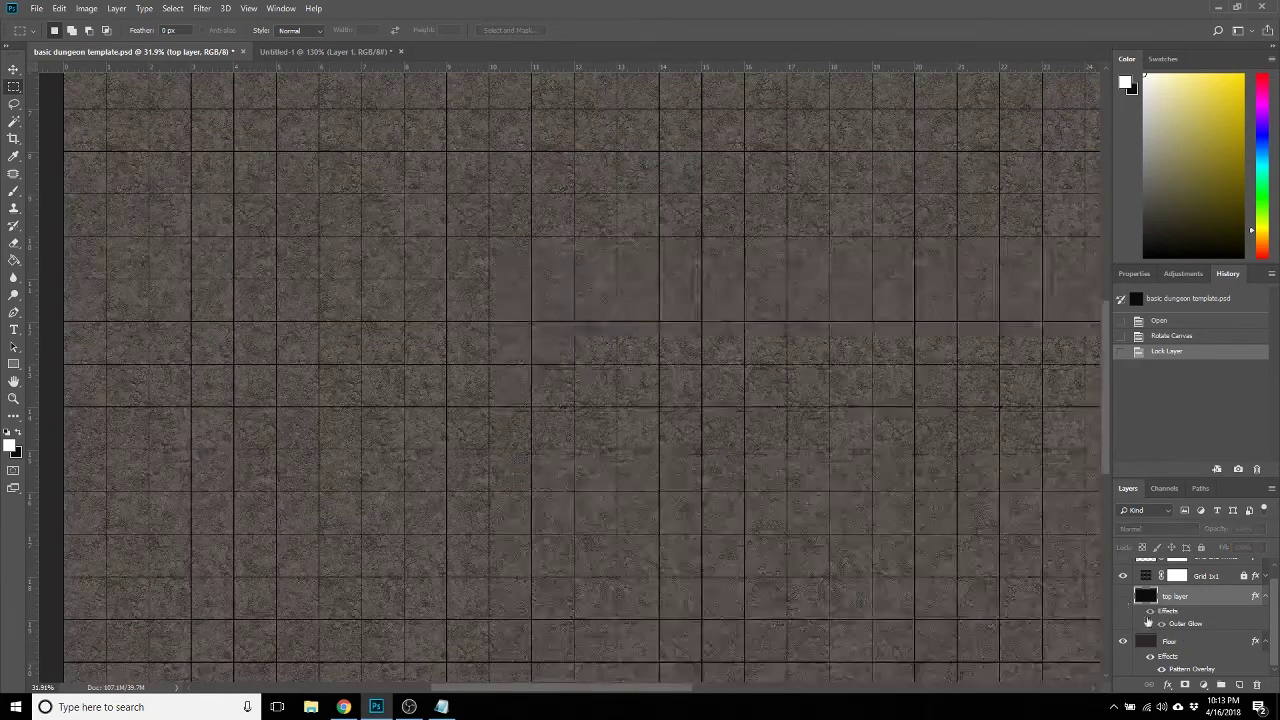
{"action": "left_click", "coordinate": [1122, 641]}
{"action": "left_click", "coordinate": [1122, 641]}
{"action": "left_click", "coordinate": [1123, 597]}
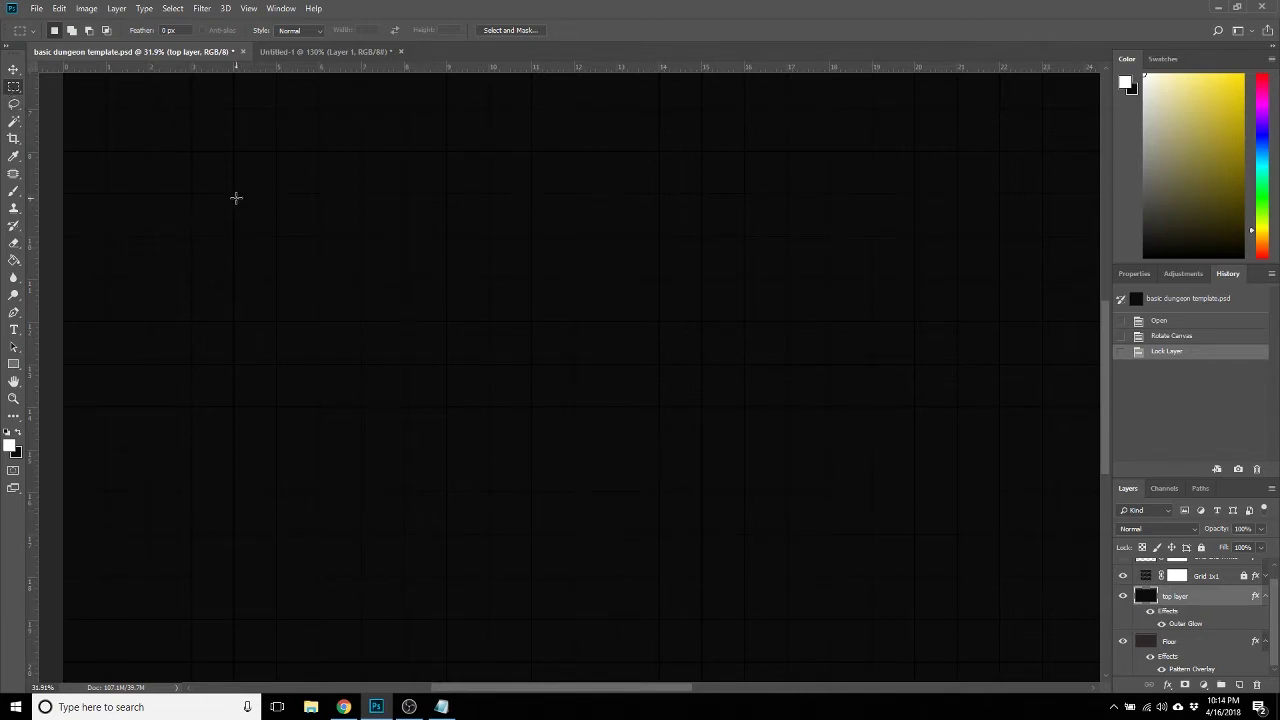
{"action": "scroll", "coordinate": [283, 282], "scroll_direction": "down", "scroll_amount": 3}
{"action": "scroll", "coordinate": [283, 282], "scroll_direction": "up", "scroll_amount": 3}
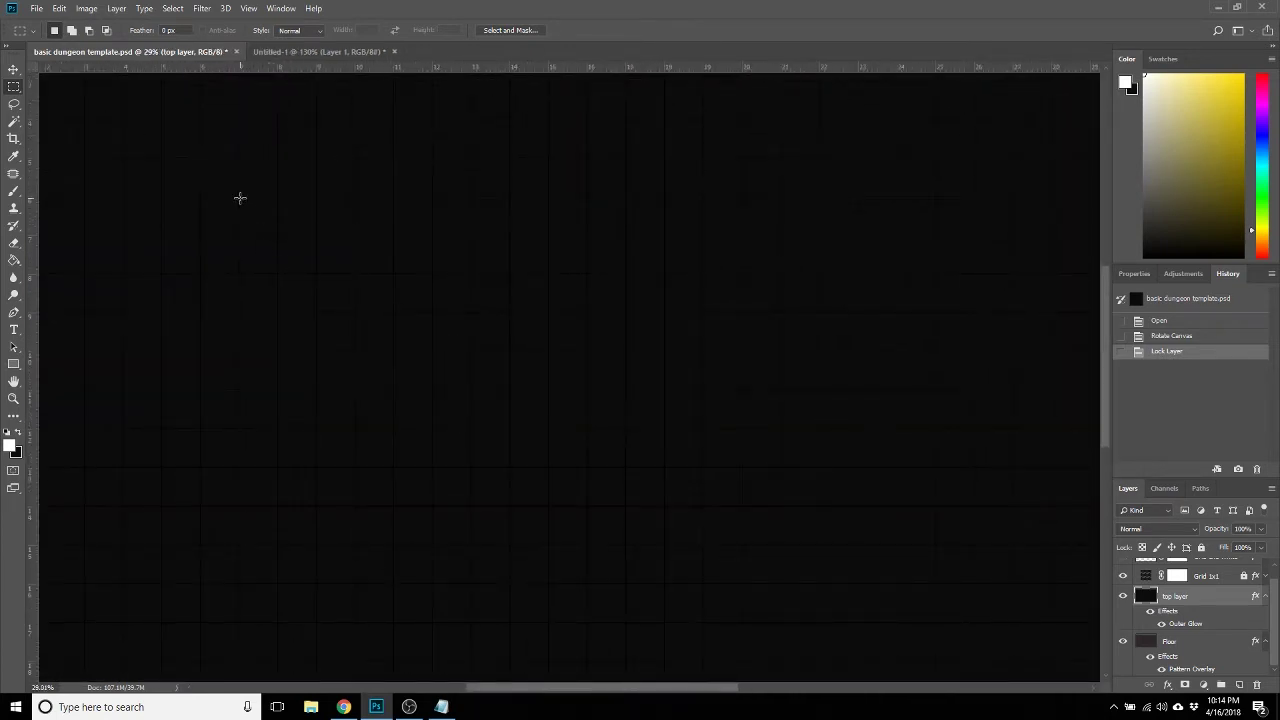
Clear a rectangular room from the black top layer, exposing the stone floor and grid.
{"action": "left_click_drag", "start_coordinate": [239, 197], "coordinate": [587, 427]}
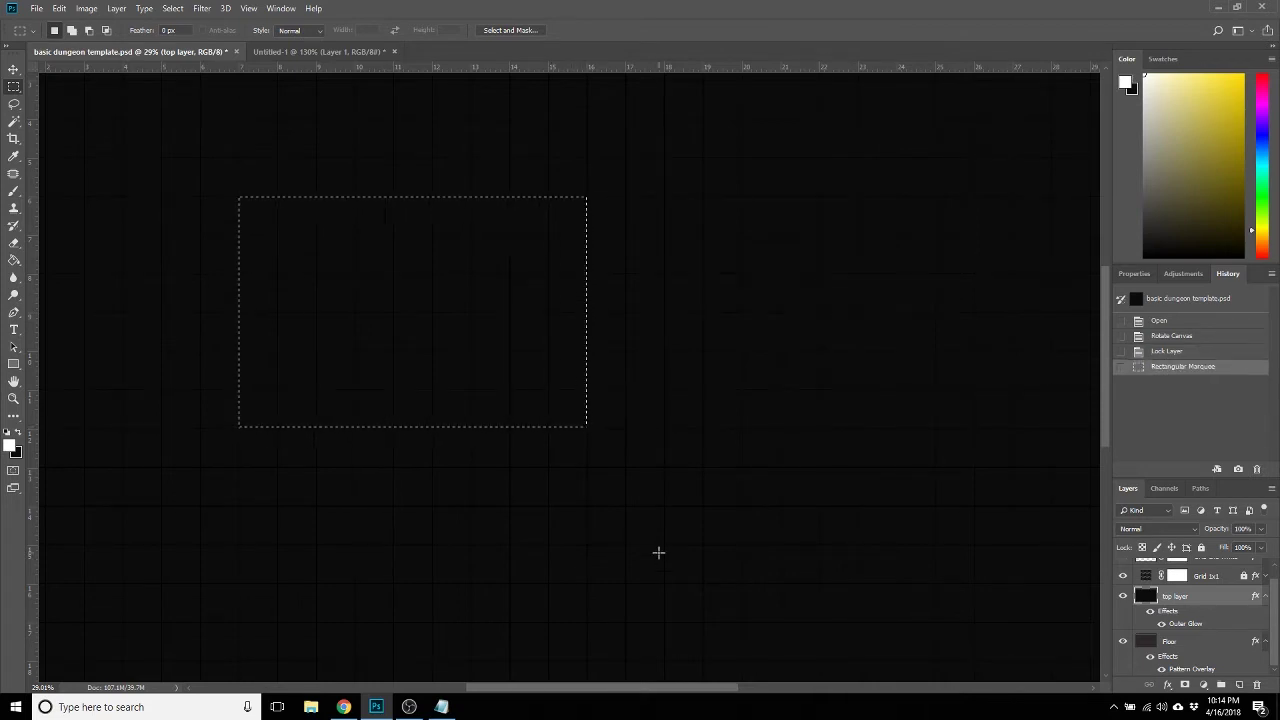
{"action": "key", "text": "Delete"}
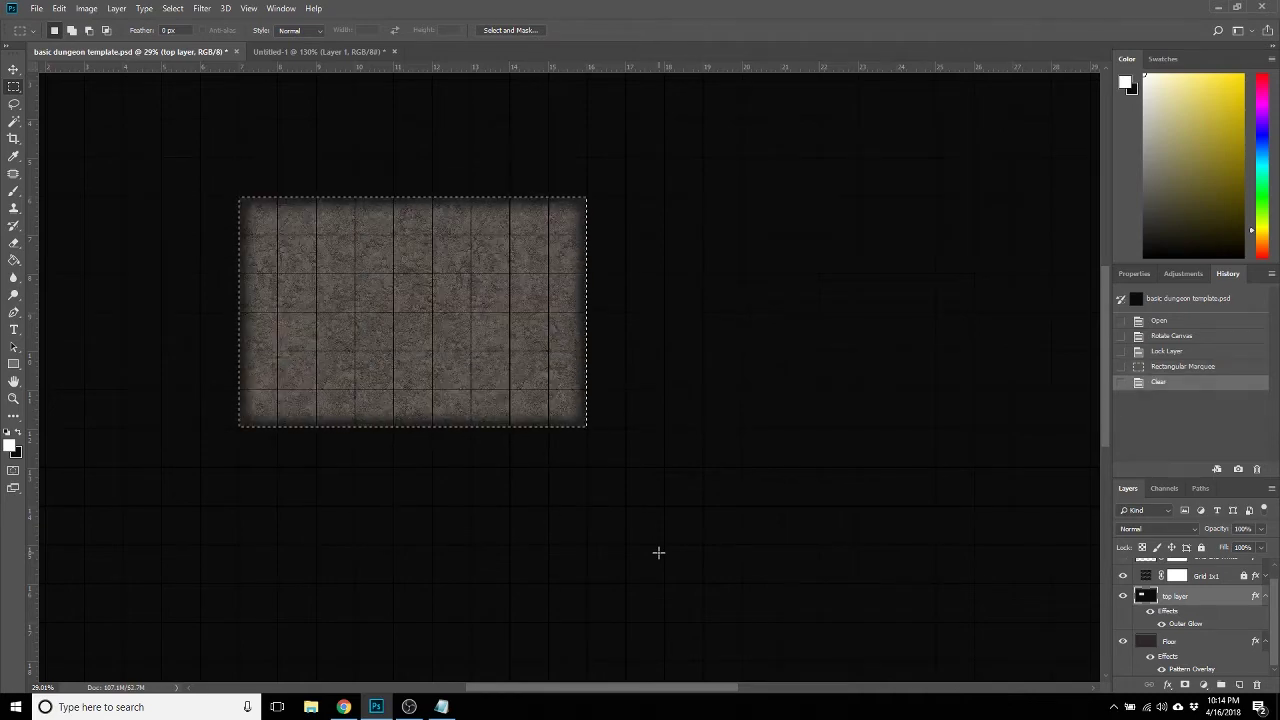
{"action": "scroll", "coordinate": [423, 360], "scroll_direction": "up", "scroll_amount": 4}
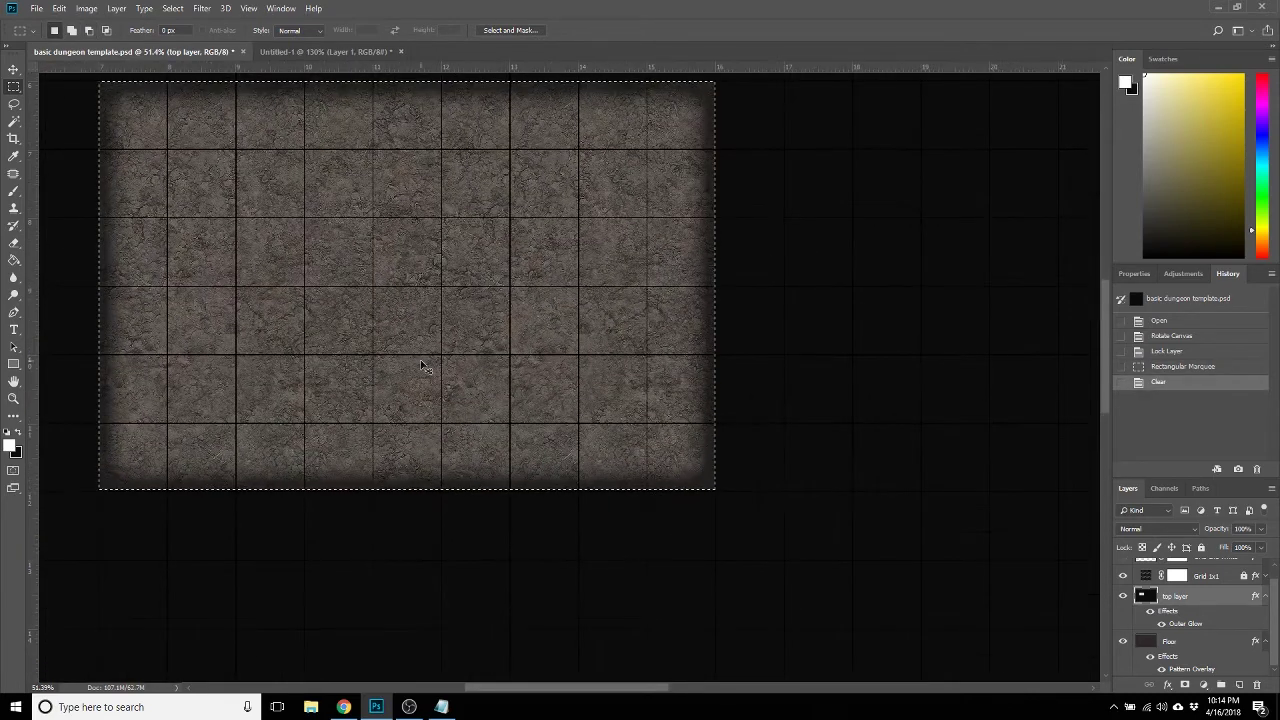
{"action": "key", "text": "ctrl+d"}
{"action": "scroll", "coordinate": [420, 370], "scroll_direction": "down", "scroll_amount": 3}
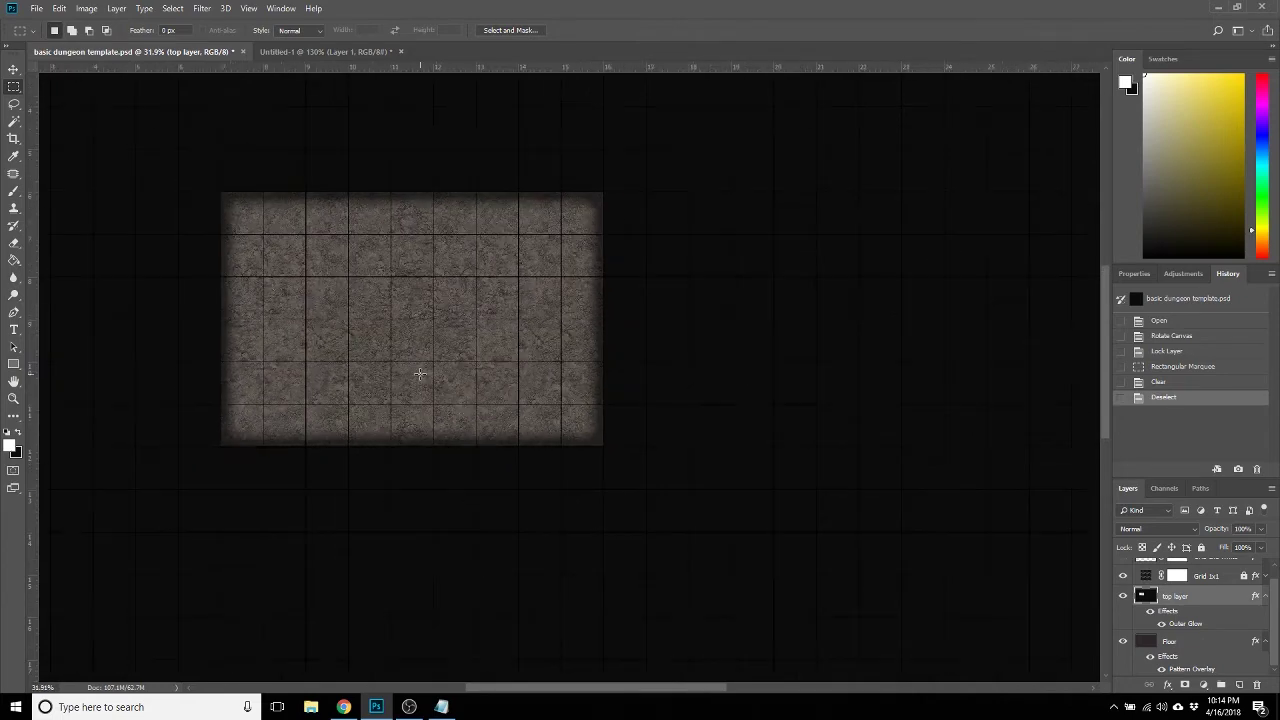
{"action": "left_click_drag", "start_coordinate": [629, 688], "coordinate": [586, 688]}
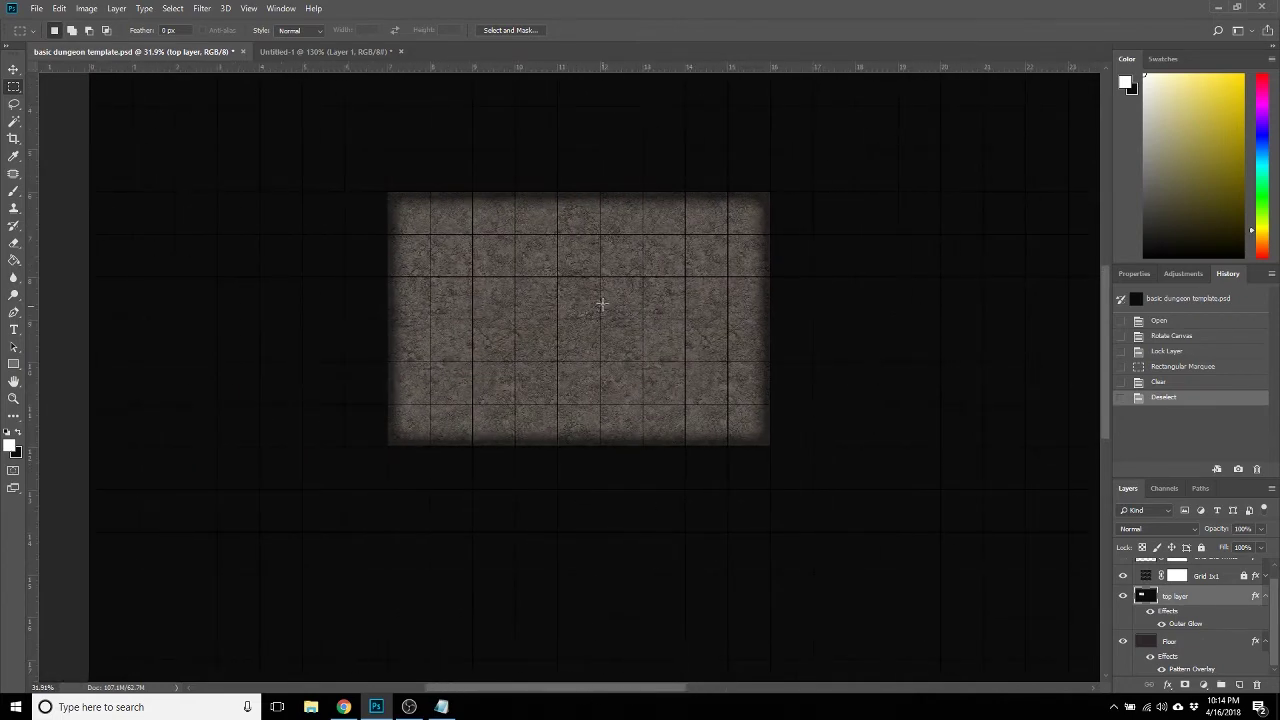
{"action": "scroll", "coordinate": [590, 286], "scroll_direction": "up", "scroll_amount": 4}
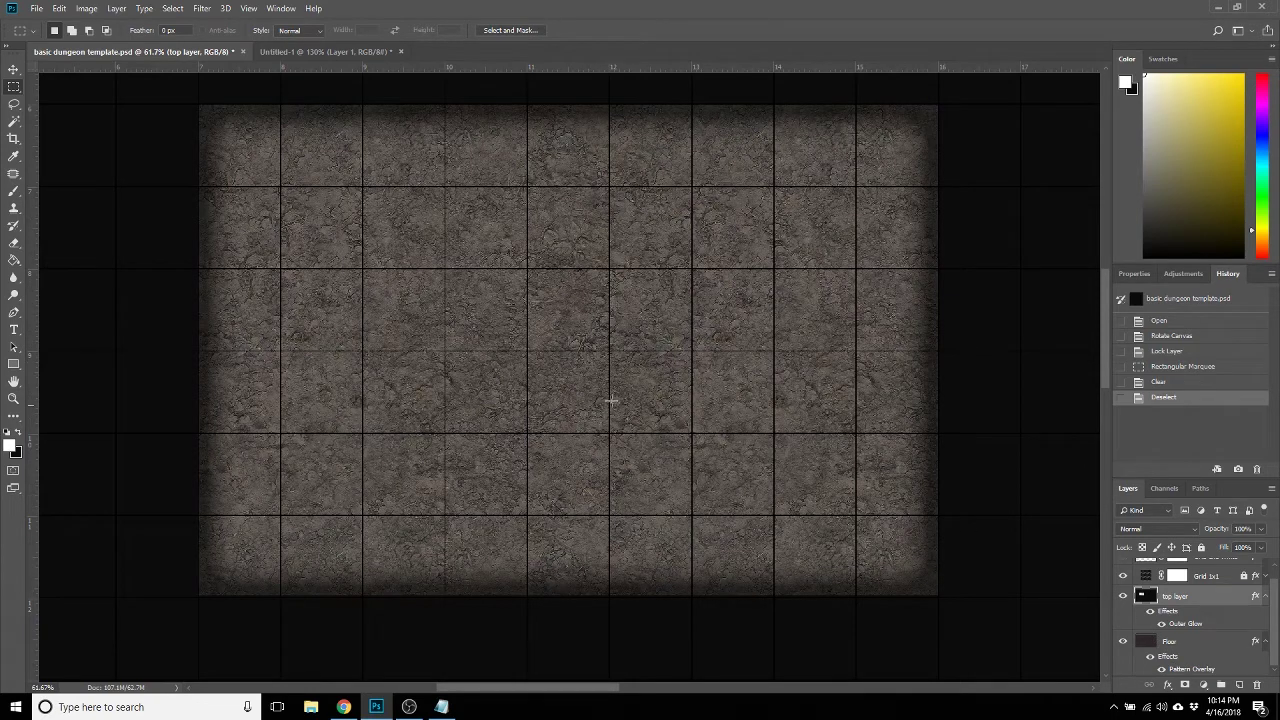
Switch the Floor layer's Pattern Overlay to the grey mossy stone-tile pattern.
{"action": "left_click", "coordinate": [1188, 668]}
{"action": "double_click", "coordinate": [1188, 668]}
{"action": "left_click_drag", "start_coordinate": [435, 256], "coordinate": [795, 218]}
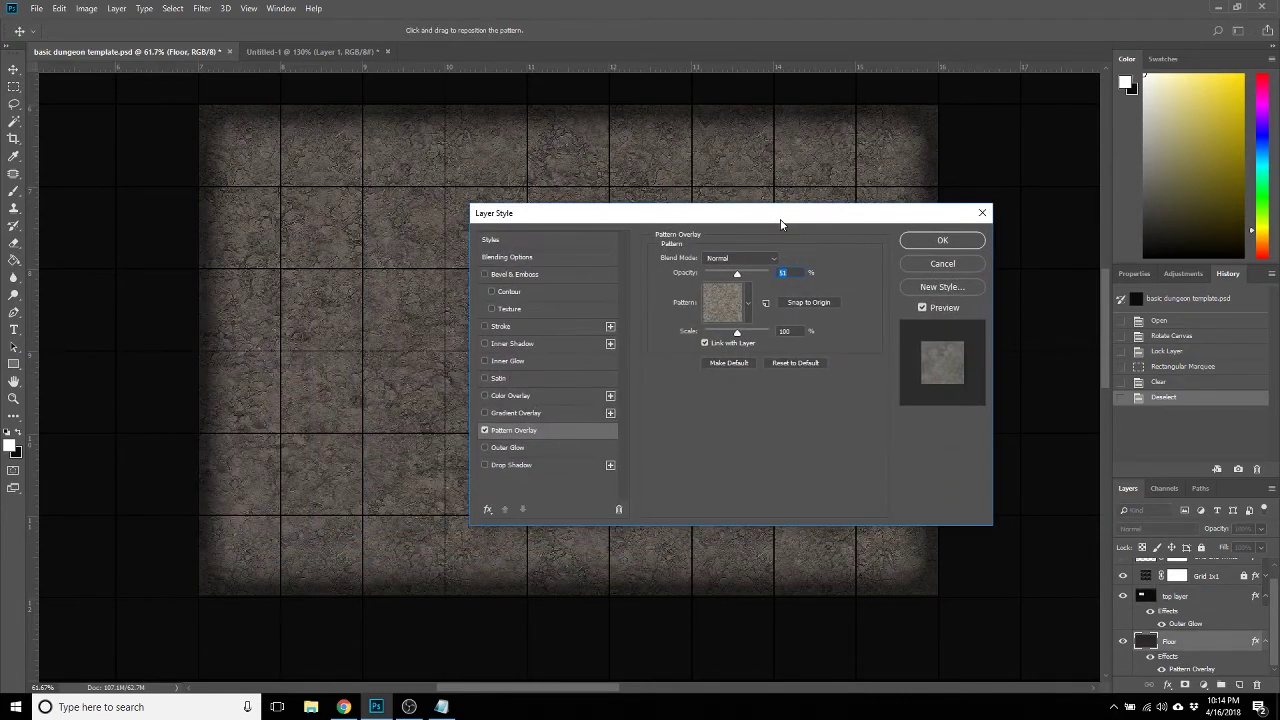
{"action": "left_click", "coordinate": [747, 309]}
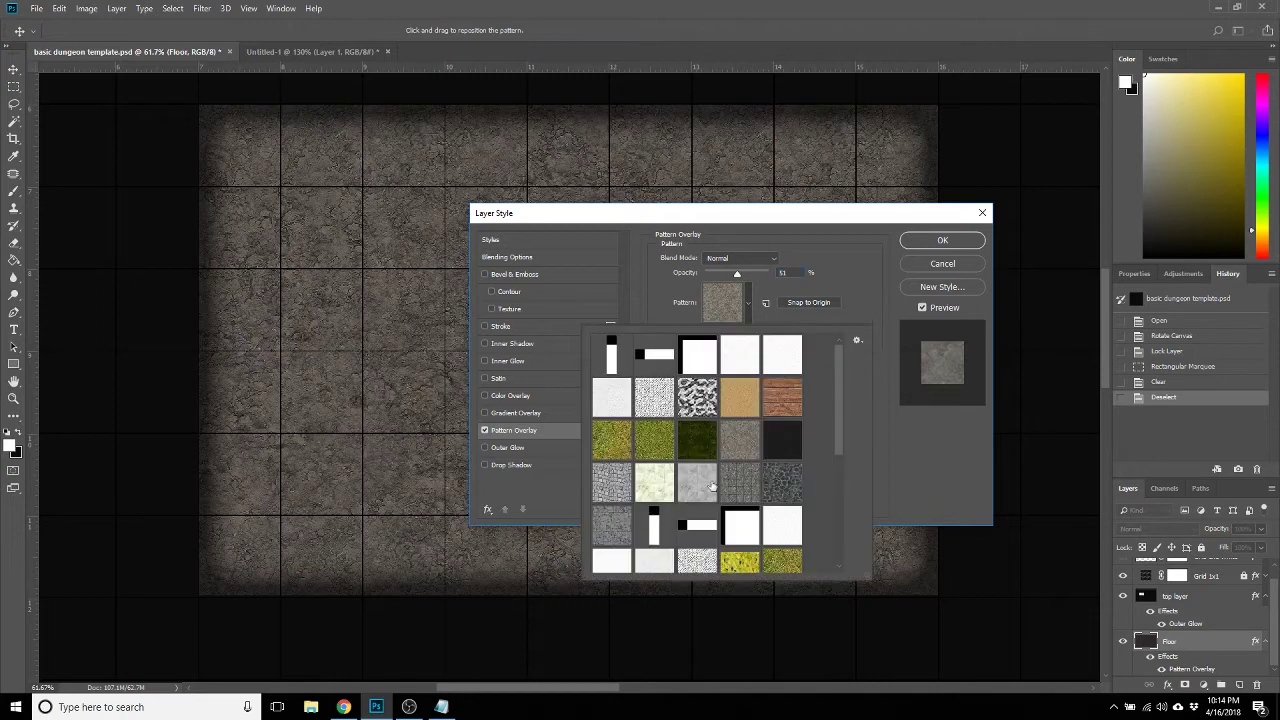
{"action": "left_click", "coordinate": [740, 488]}
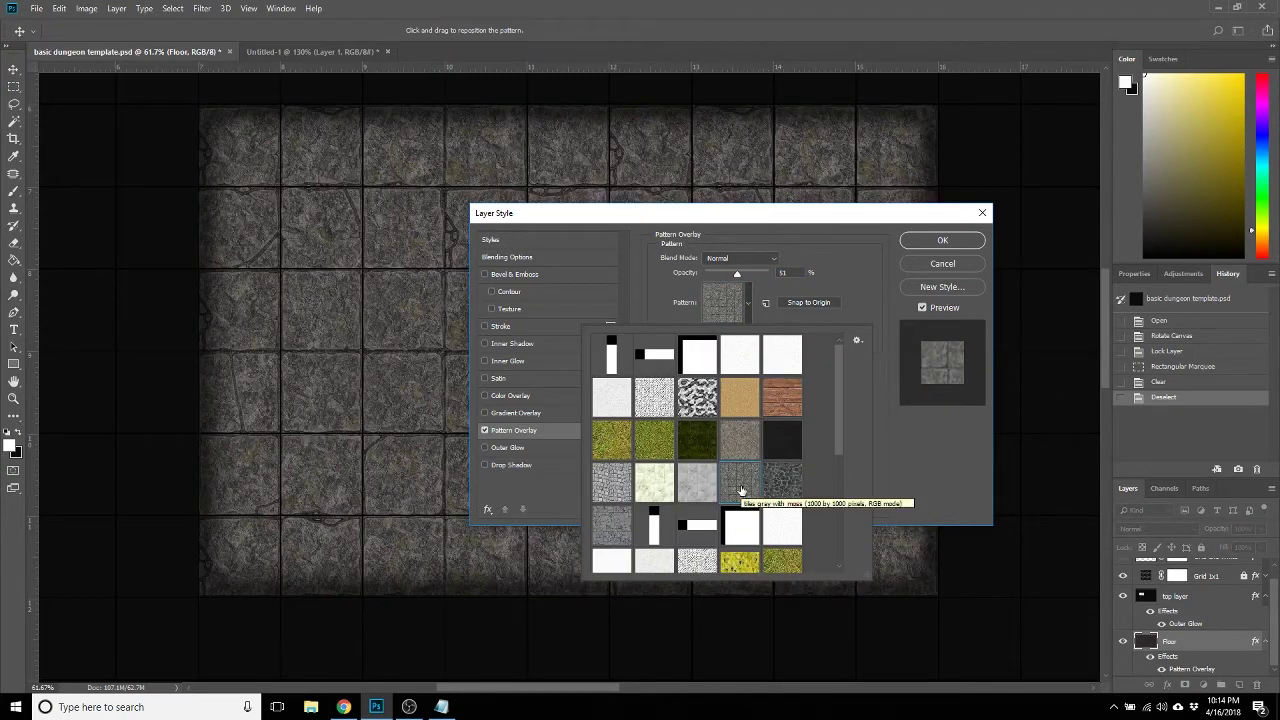
{"action": "left_click", "coordinate": [868, 279]}
{"action": "left_click", "coordinate": [972, 242]}
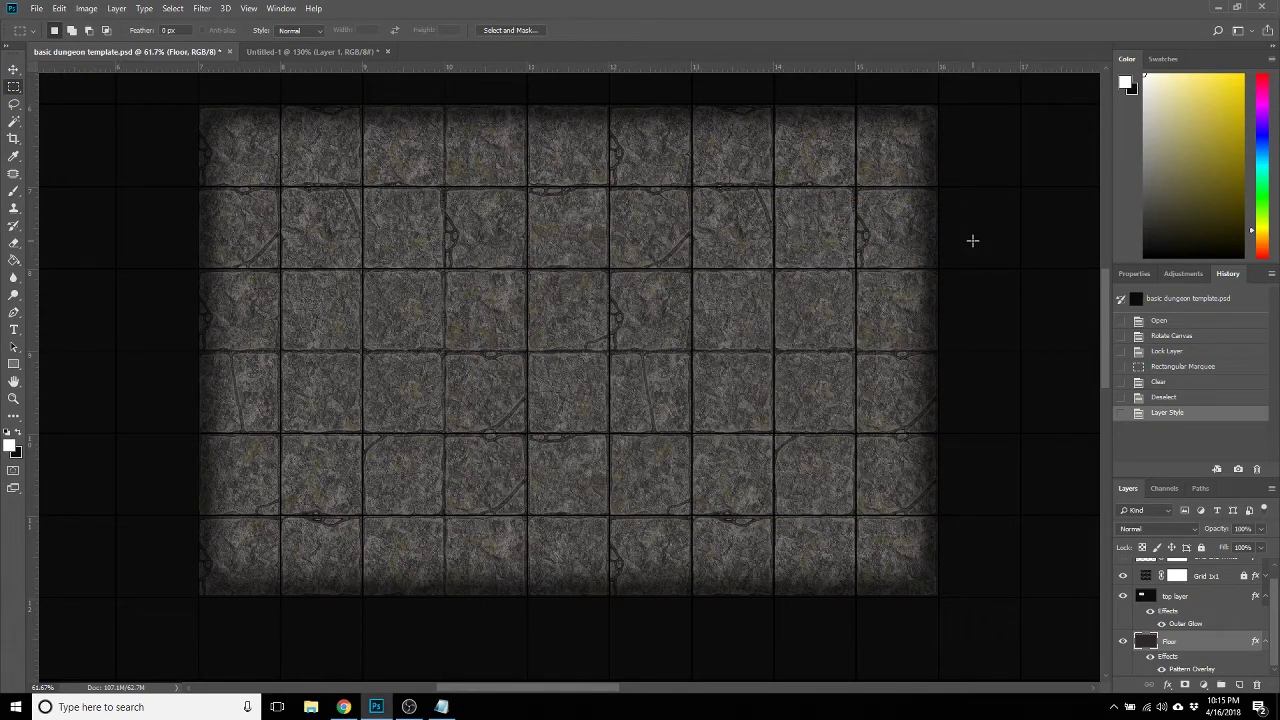
{"action": "scroll", "coordinate": [765, 335], "scroll_direction": "down", "scroll_amount": 4}
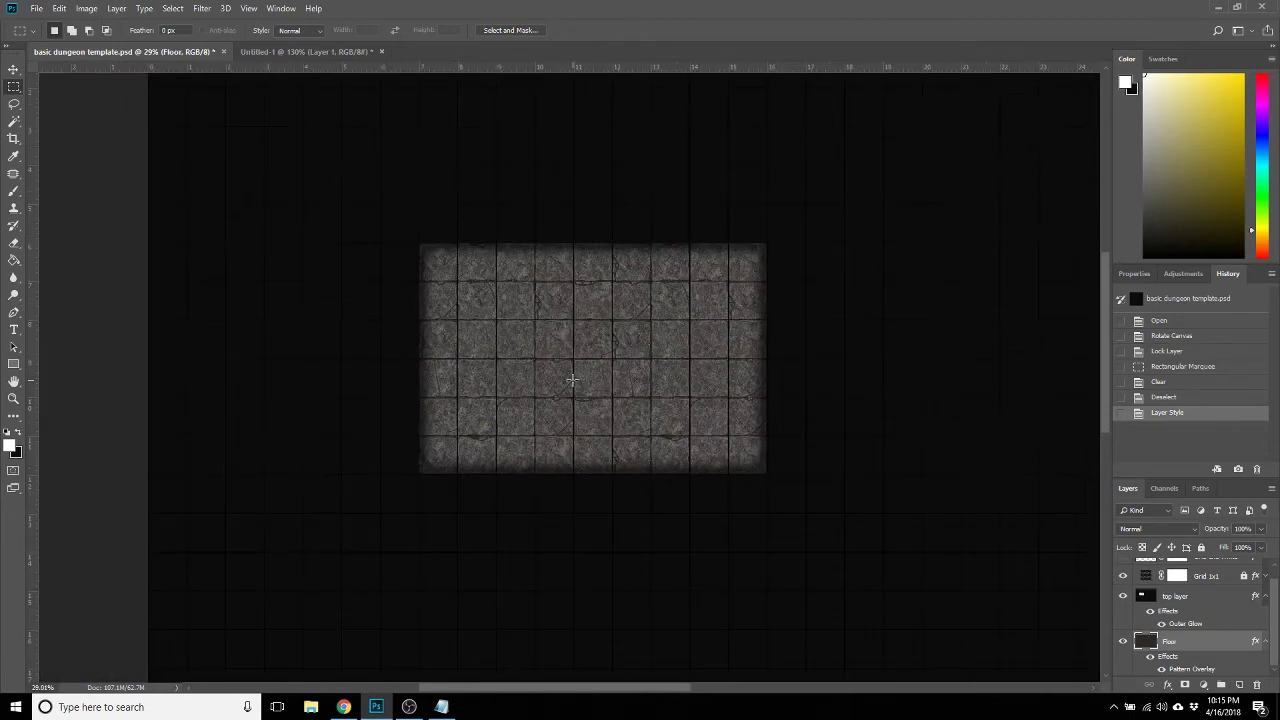
{"action": "scroll", "coordinate": [572, 379], "scroll_direction": "up", "scroll_amount": 2}
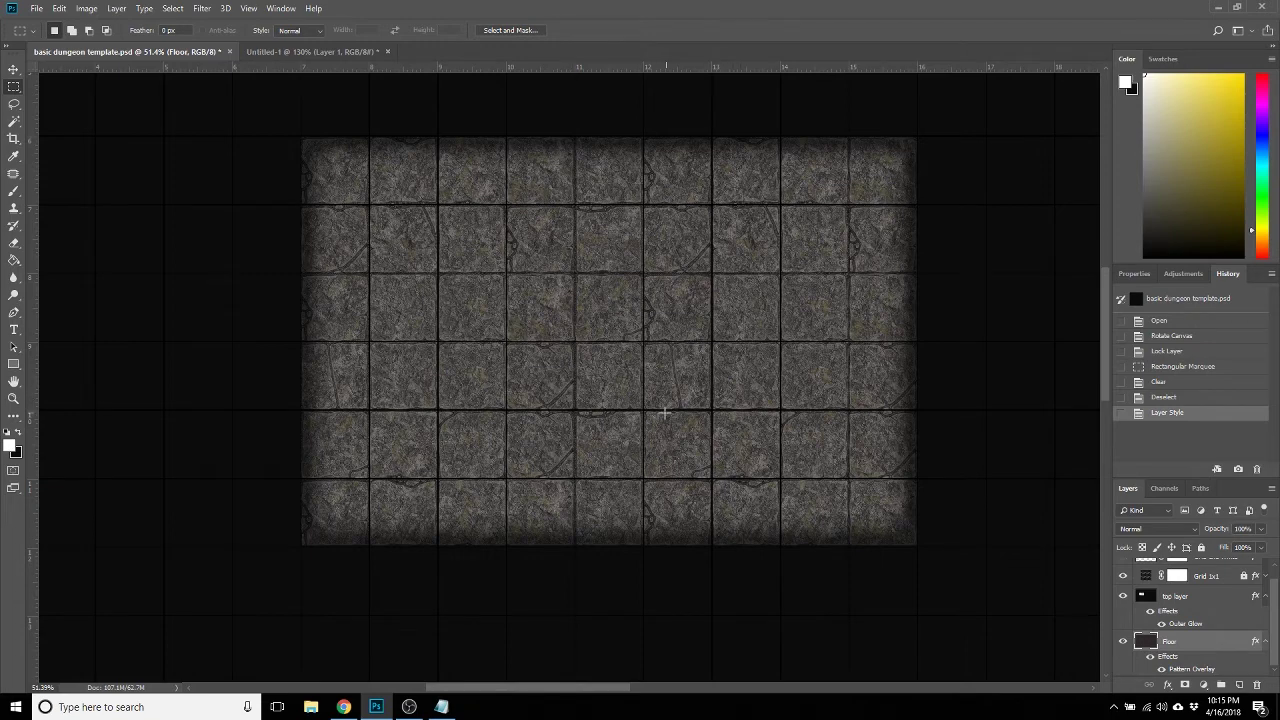
{"action": "scroll", "coordinate": [661, 411], "scroll_direction": "down", "scroll_amount": 2}
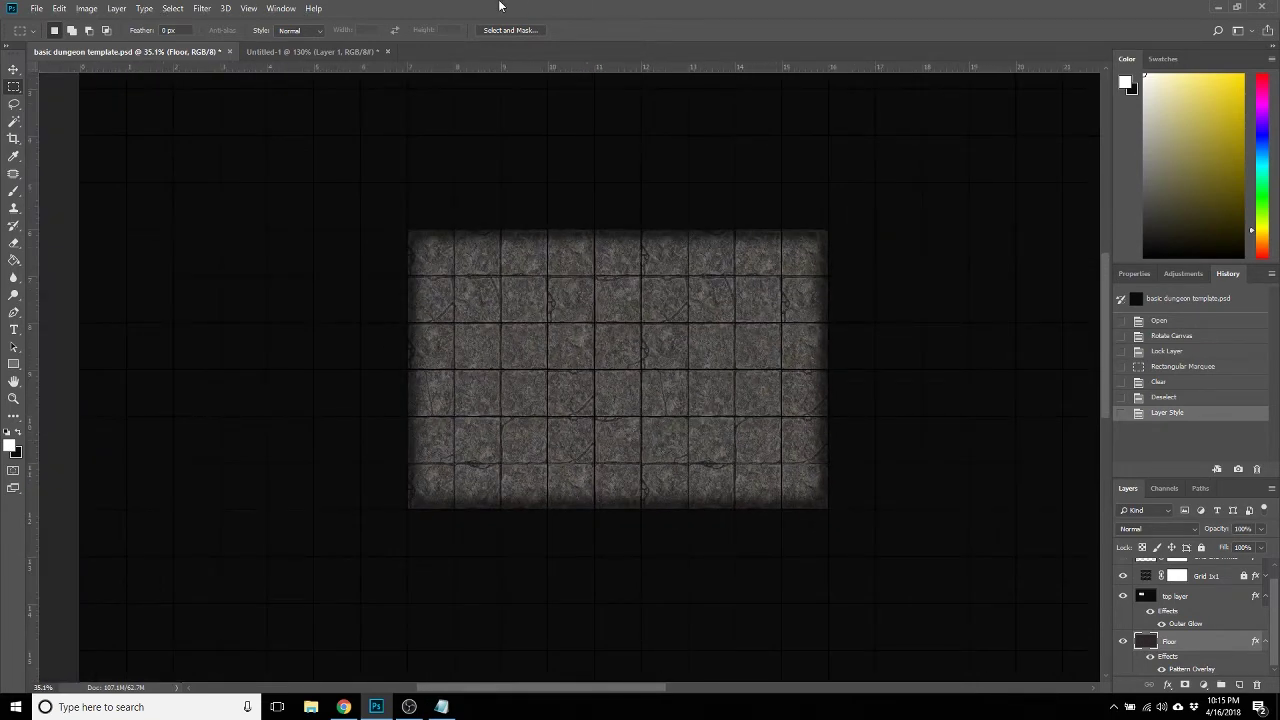
Consult the hand-drawn sketch, cut a first corridor left of the room, then undo it.
{"action": "left_click", "coordinate": [325, 52]}
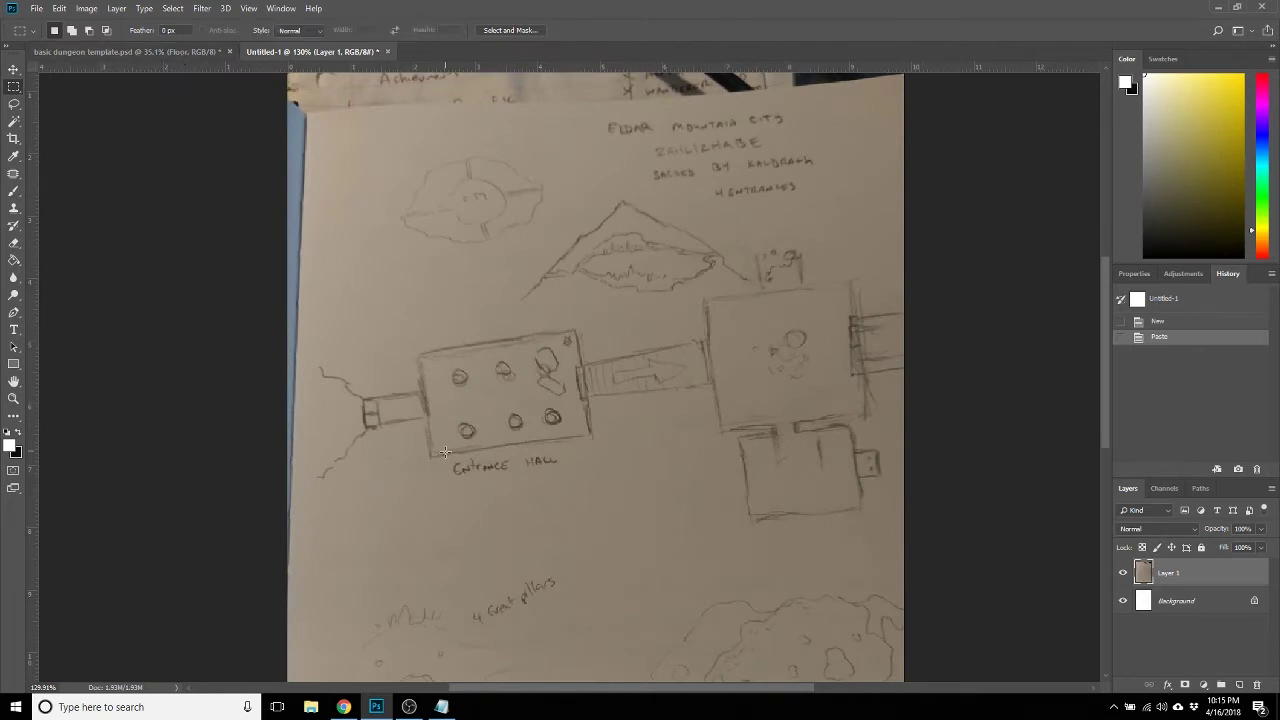
{"action": "left_click", "coordinate": [118, 51]}
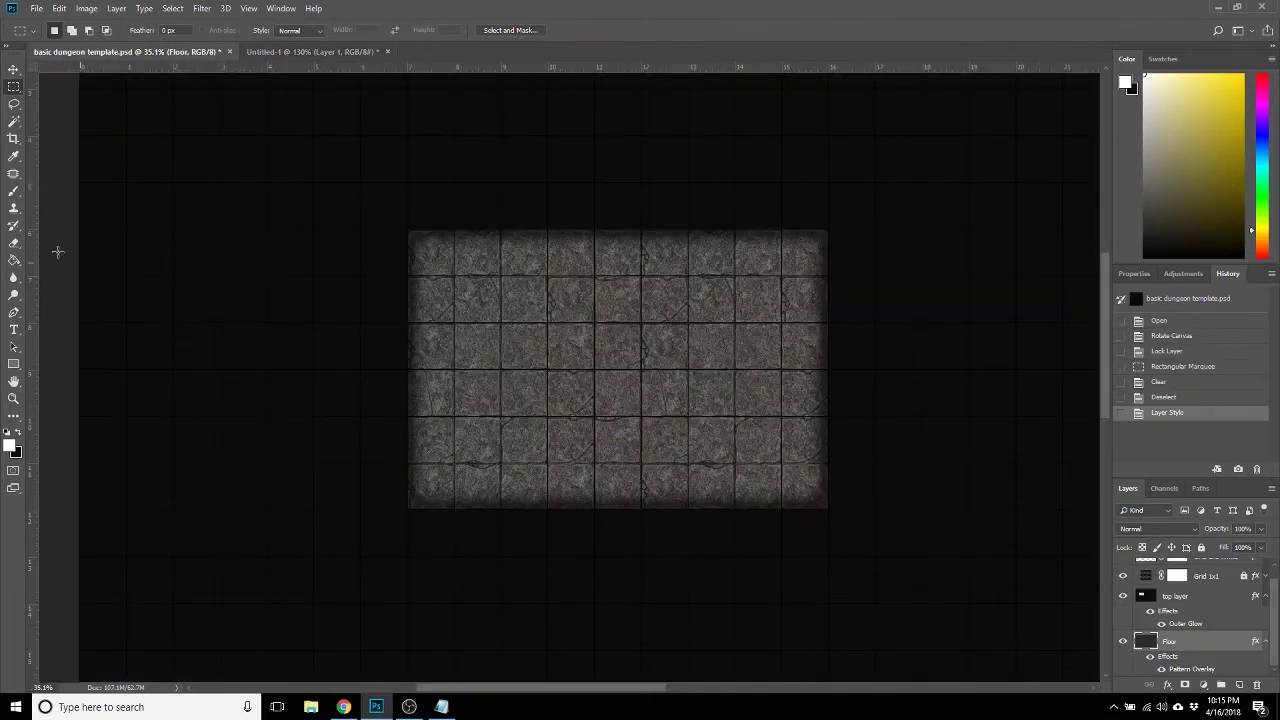
{"action": "left_click", "coordinate": [1187, 599]}
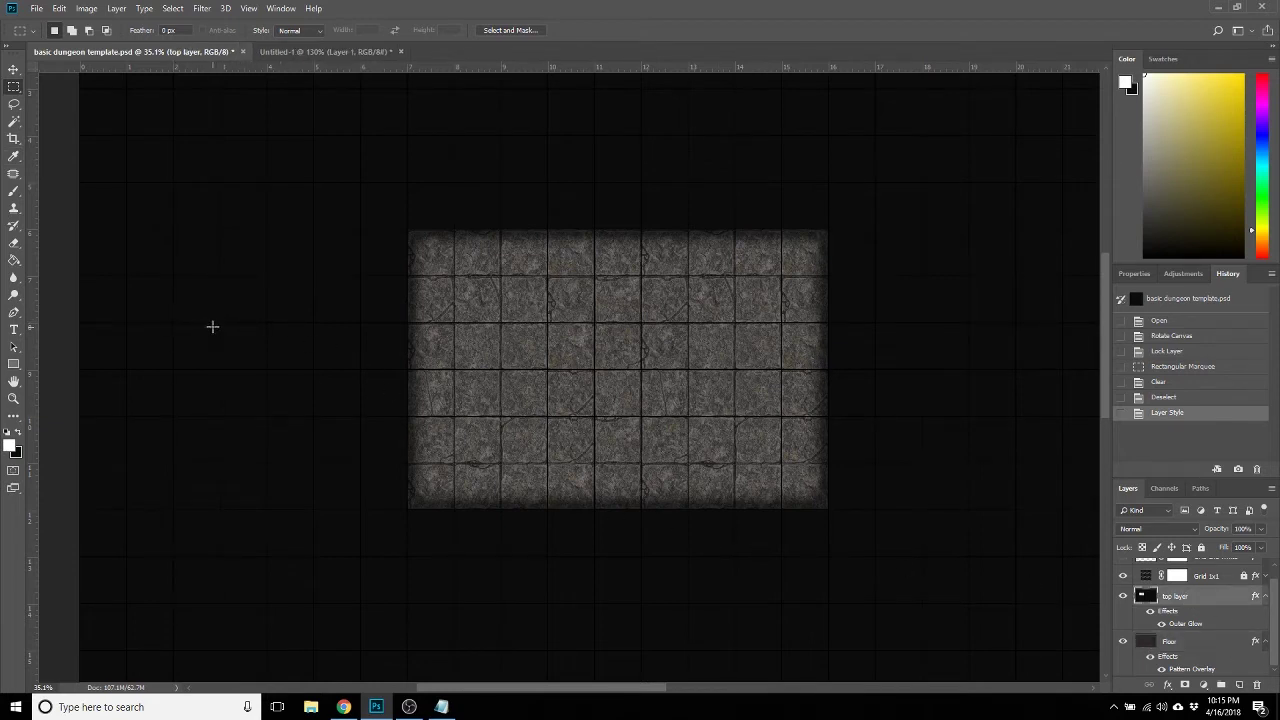
{"action": "left_click_drag", "start_coordinate": [177, 321], "coordinate": [417, 414]}
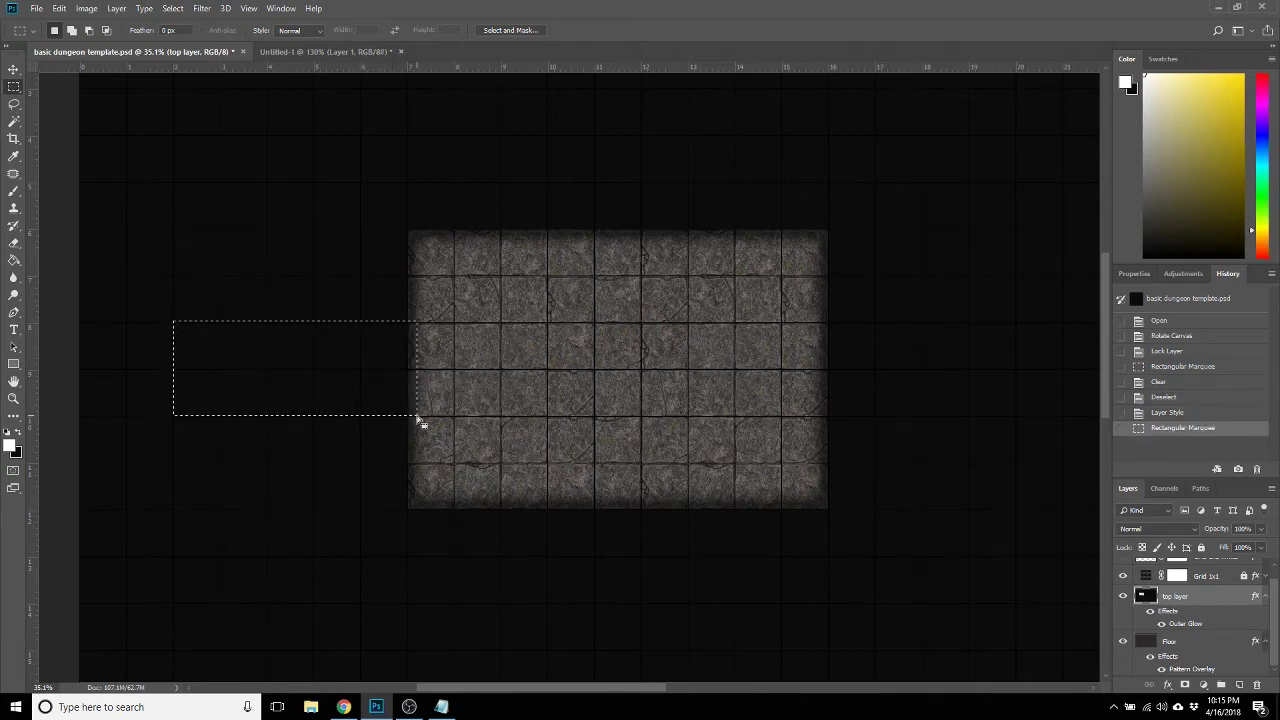
{"action": "key", "text": "Delete"}
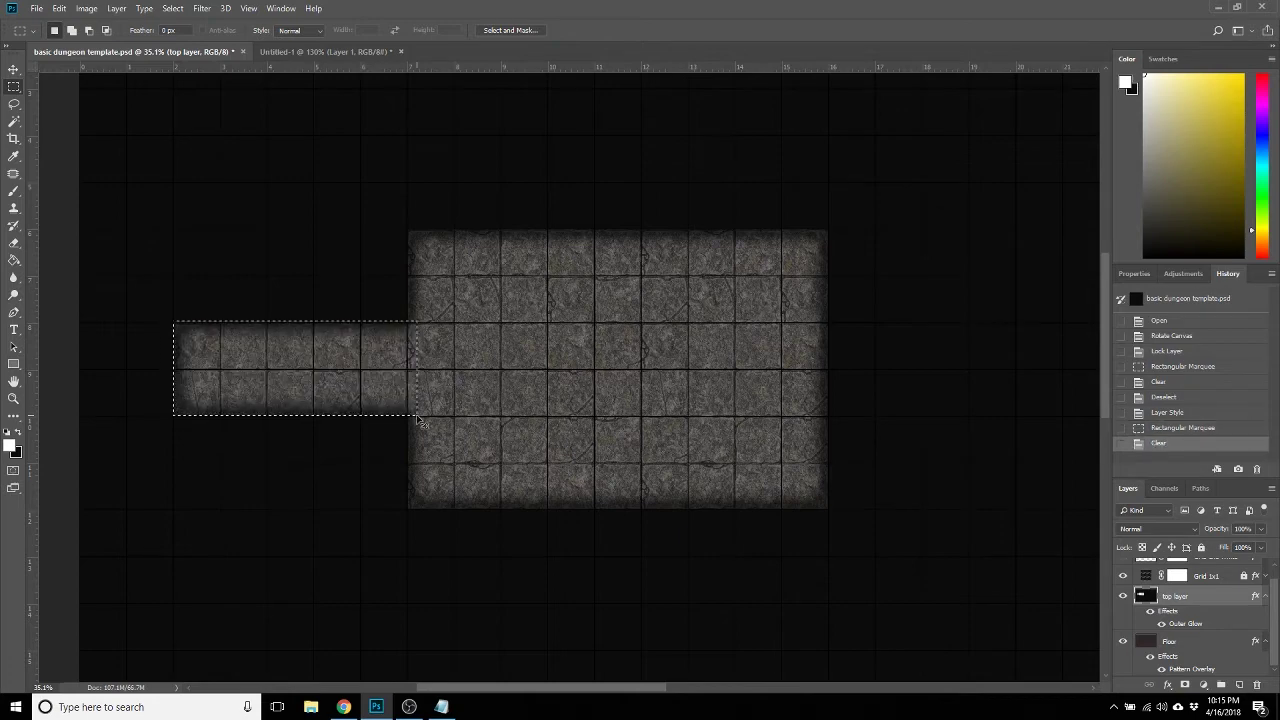
{"action": "key", "text": "ctrl+d"}
{"action": "scroll", "coordinate": [223, 408], "scroll_direction": "up", "scroll_amount": 3}
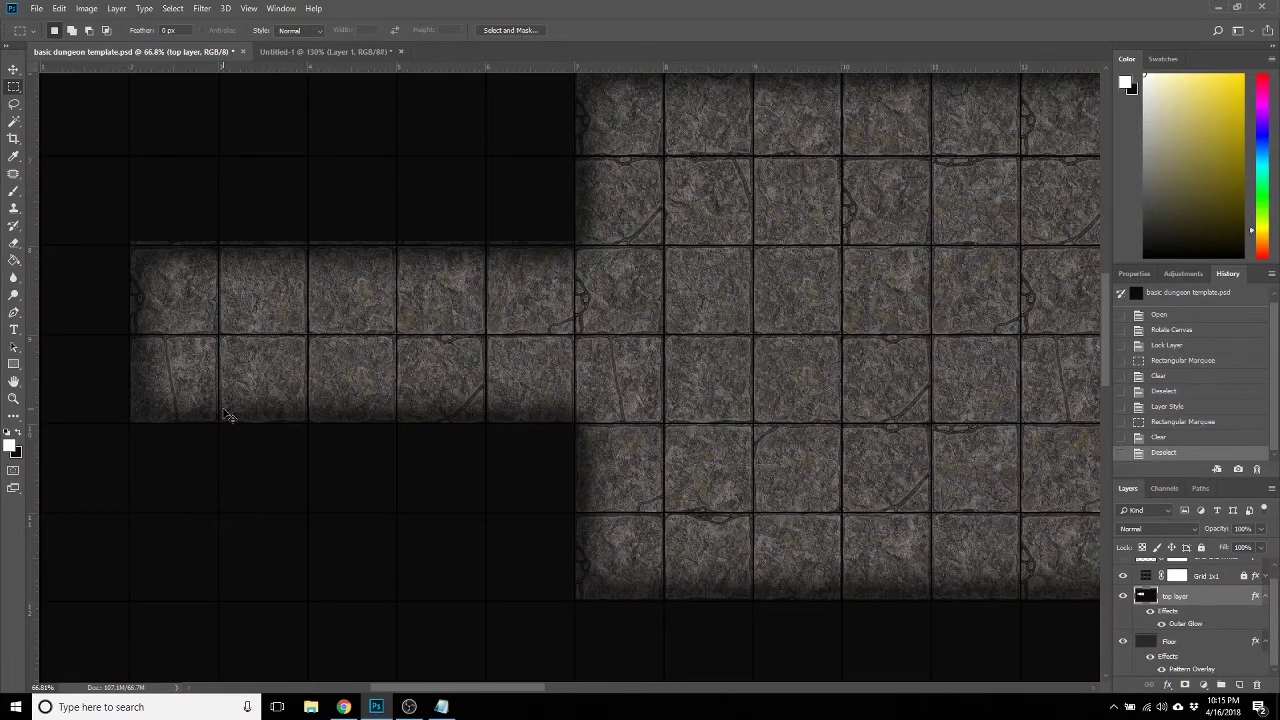
{"action": "key", "text": "ctrl+z"}
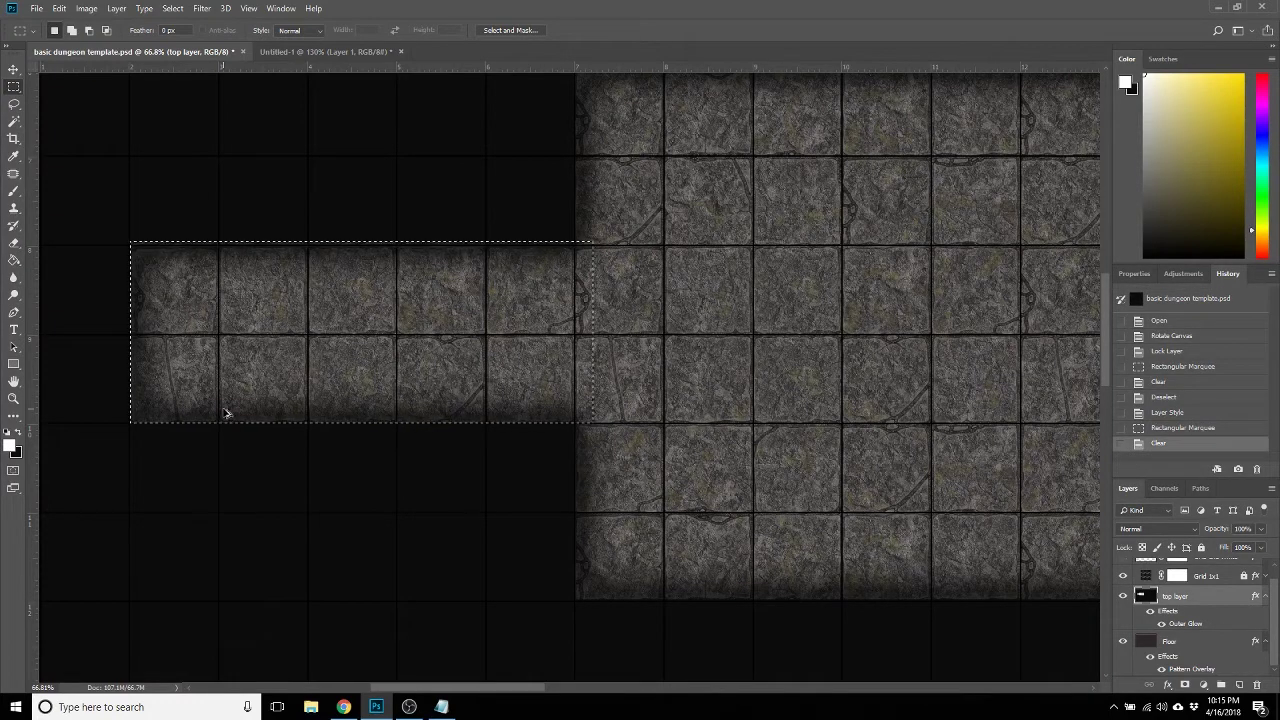
{"action": "key", "text": "ctrl+z"}
{"action": "key", "text": "ctrl+d"}
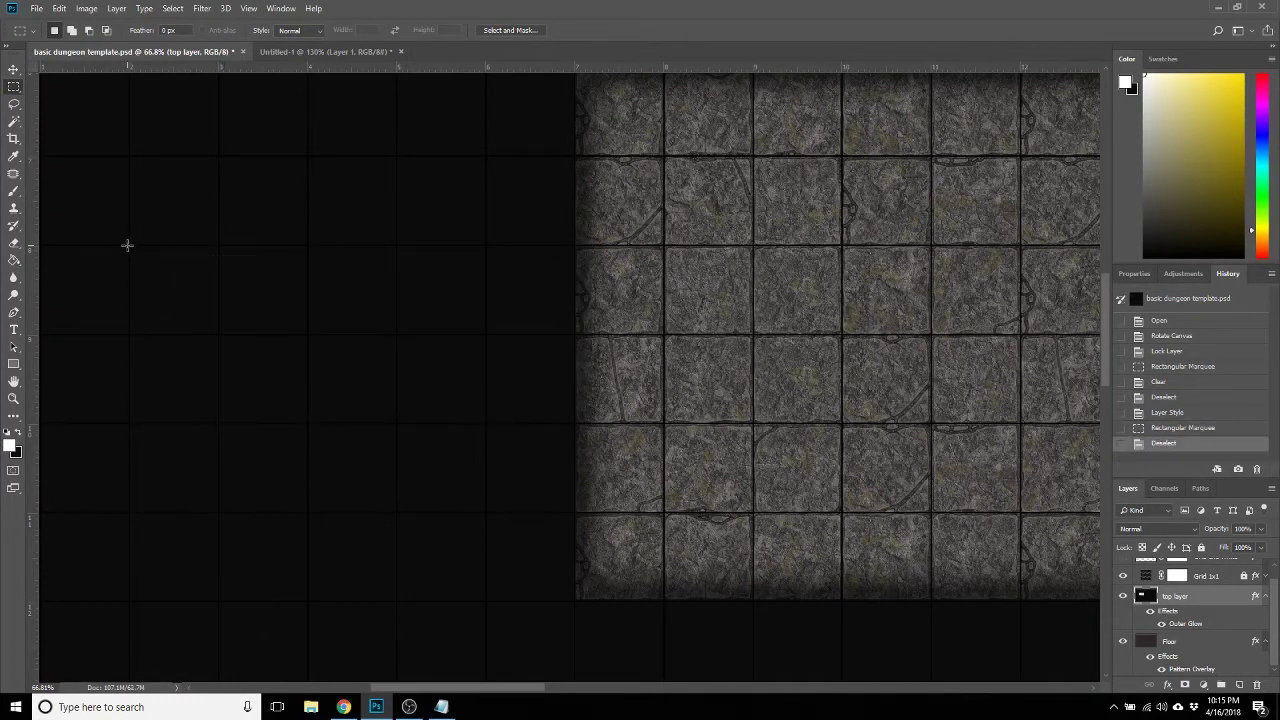
Clear a two-tile-tall corridor running left from the room's west side.
{"action": "left_click_drag", "start_coordinate": [129, 245], "coordinate": [593, 428]}
{"action": "key", "text": "Delete"}
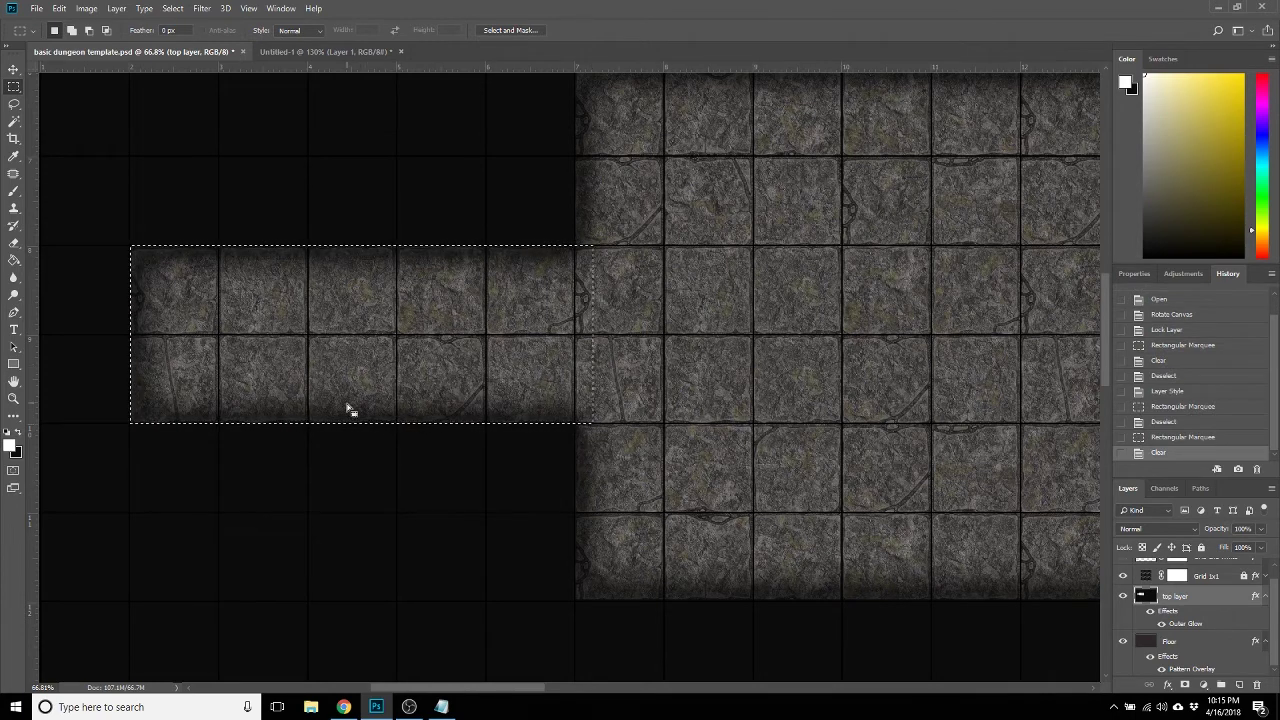
{"action": "scroll", "coordinate": [347, 410], "scroll_direction": "down", "scroll_amount": 4}
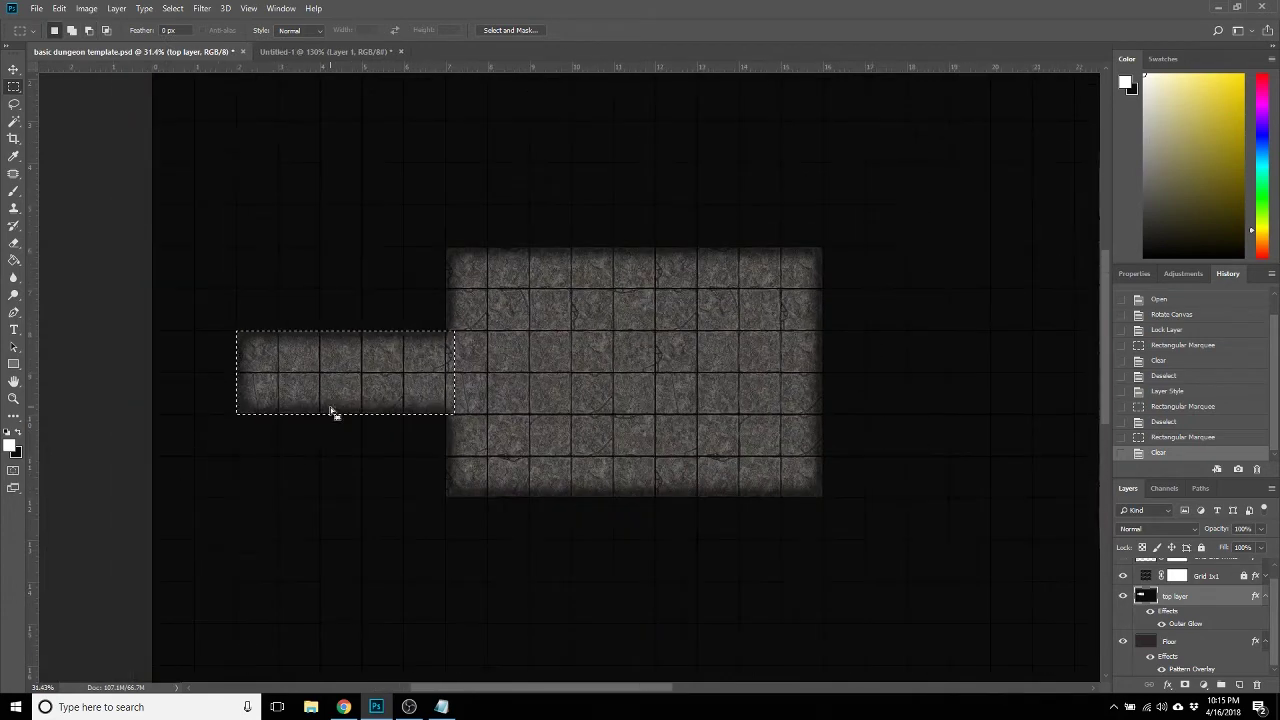
{"action": "key", "text": "ctrl+d"}
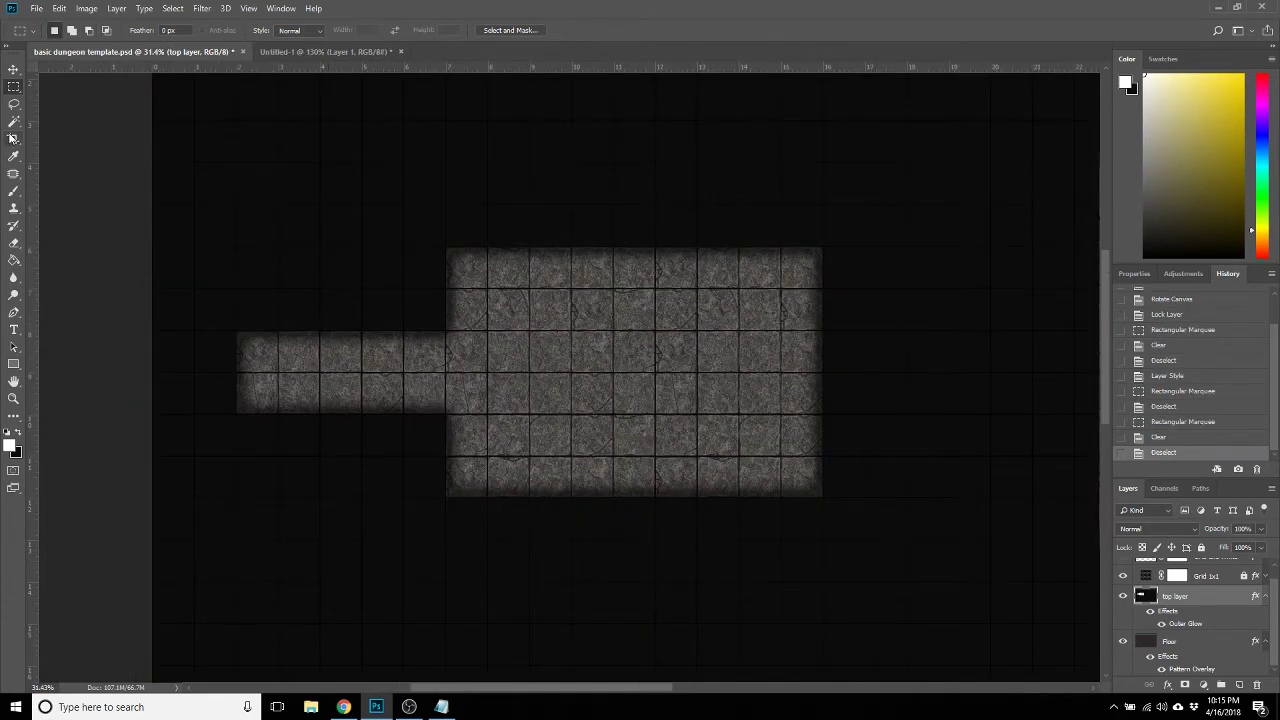
Rough out a cavern shape at the corridor's left end with the Eraser.
{"action": "left_click", "coordinate": [13, 248]}
{"action": "mouse_move", "coordinate": [171, 360]}
{"action": "left_mouse_down"}
{"action": "mouse_move", "coordinate": [217, 356]}
{"action": "mouse_move", "coordinate": [215, 342]}
{"action": "mouse_move", "coordinate": [228, 353]}
{"action": "mouse_move", "coordinate": [188, 310]}
{"action": "mouse_move", "coordinate": [200, 342]}
{"action": "mouse_move", "coordinate": [168, 281]}
{"action": "mouse_move", "coordinate": [205, 324]}
{"action": "mouse_move", "coordinate": [202, 301]}
{"action": "mouse_move", "coordinate": [169, 246]}
{"action": "mouse_move", "coordinate": [189, 310]}
{"action": "mouse_move", "coordinate": [238, 387]}
{"action": "mouse_move", "coordinate": [237, 375]}
{"action": "mouse_move", "coordinate": [206, 447]}
{"action": "mouse_move", "coordinate": [198, 526]}
{"action": "mouse_move", "coordinate": [176, 380]}
{"action": "mouse_move", "coordinate": [190, 438]}
{"action": "mouse_move", "coordinate": [197, 379]}
{"action": "mouse_move", "coordinate": [197, 412]}
{"action": "mouse_move", "coordinate": [163, 279]}
{"action": "mouse_move", "coordinate": [151, 338]}
{"action": "mouse_move", "coordinate": [153, 244]}
{"action": "mouse_move", "coordinate": [194, 314]}
{"action": "mouse_move", "coordinate": [207, 303]}
{"action": "mouse_move", "coordinate": [213, 332]}
{"action": "mouse_move", "coordinate": [213, 297]}
{"action": "mouse_move", "coordinate": [209, 267]}
{"action": "mouse_move", "coordinate": [163, 213]}
{"action": "mouse_move", "coordinate": [161, 174]}
{"action": "mouse_move", "coordinate": [207, 287]}
{"action": "mouse_move", "coordinate": [169, 566]}
{"action": "mouse_move", "coordinate": [184, 547]}
{"action": "mouse_move", "coordinate": [151, 582]}
{"action": "mouse_move", "coordinate": [166, 339]}
{"action": "mouse_move", "coordinate": [136, 412]}
{"action": "left_mouse_up"}
{"action": "scroll", "coordinate": [86, 414], "scroll_direction": "down", "scroll_amount": 2}
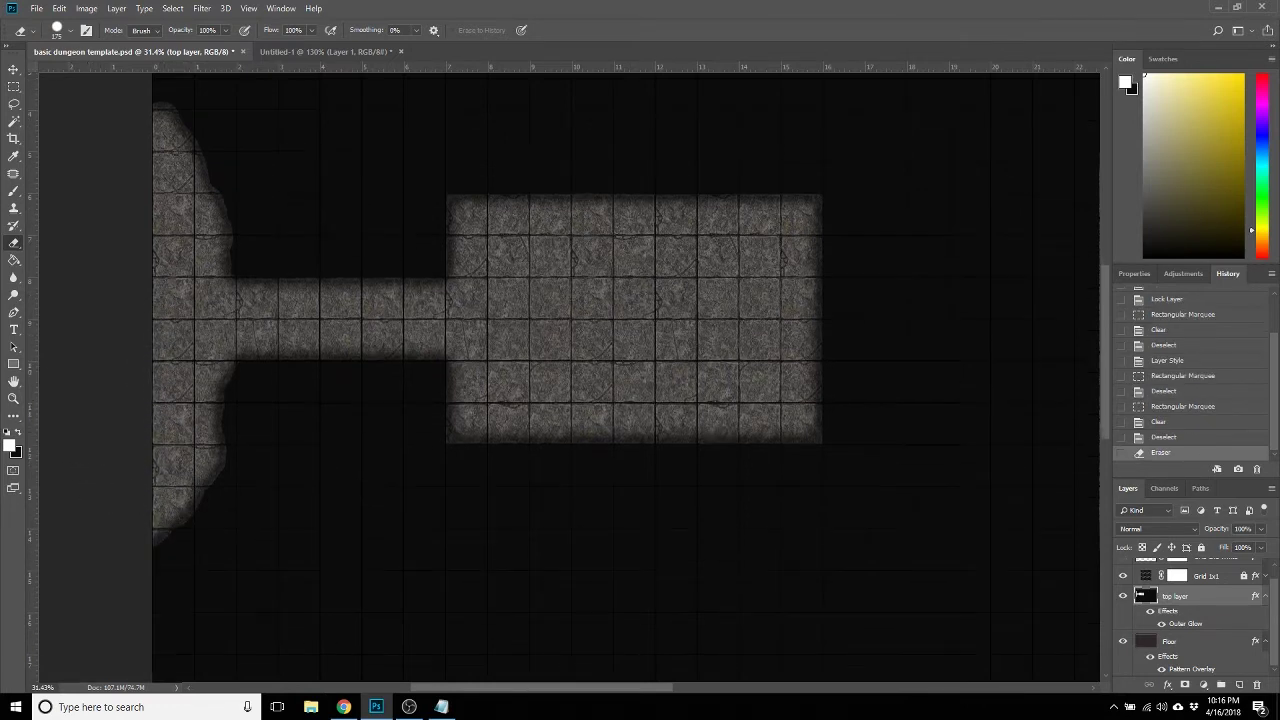
Lasso the cavern's rocky edge down the left canvas edge and clear it from the top layer.
{"action": "left_click", "coordinate": [14, 104]}
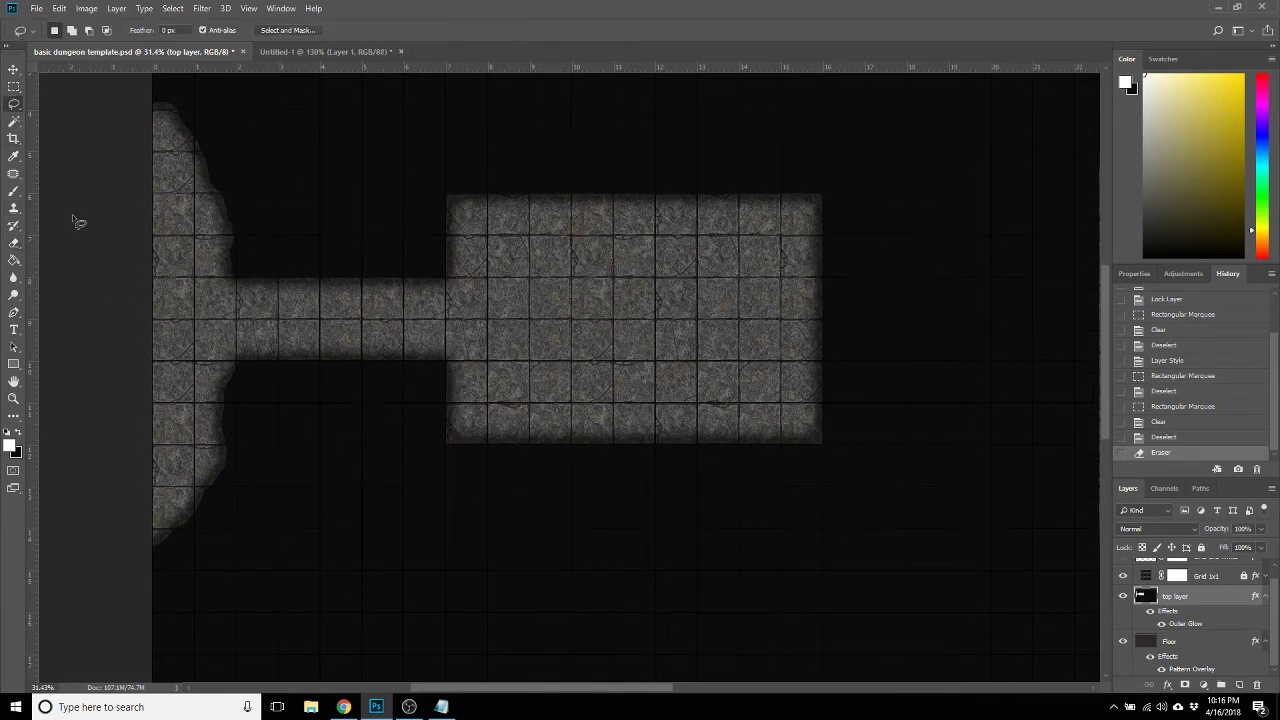
{"action": "left_click_drag", "start_coordinate": [141, 566], "coordinate": [211, 525]}
{"action": "mouse_move", "coordinate": [241, 468]}
{"action": "left_mouse_down"}
{"action": "mouse_move", "coordinate": [245, 362]}
{"action": "mouse_move", "coordinate": [229, 312]}
{"action": "mouse_move", "coordinate": [252, 231]}
{"action": "mouse_move", "coordinate": [217, 141]}
{"action": "left_mouse_up"}
{"action": "mouse_move", "coordinate": [171, 90]}
{"action": "left_mouse_down"}
{"action": "mouse_move", "coordinate": [132, 152]}
{"action": "mouse_move", "coordinate": [141, 540]}
{"action": "mouse_move", "coordinate": [145, 565]}
{"action": "mouse_move", "coordinate": [165, 576]}
{"action": "left_mouse_up"}
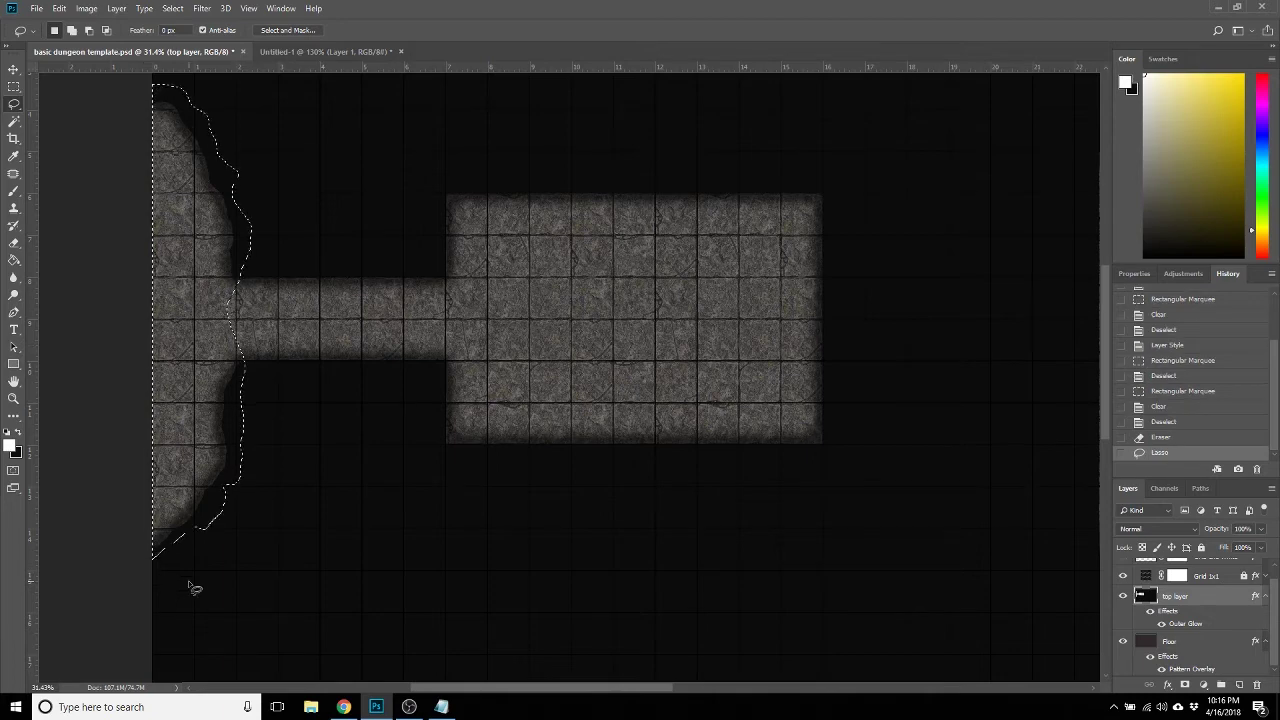
{"action": "key", "text": "Delete"}
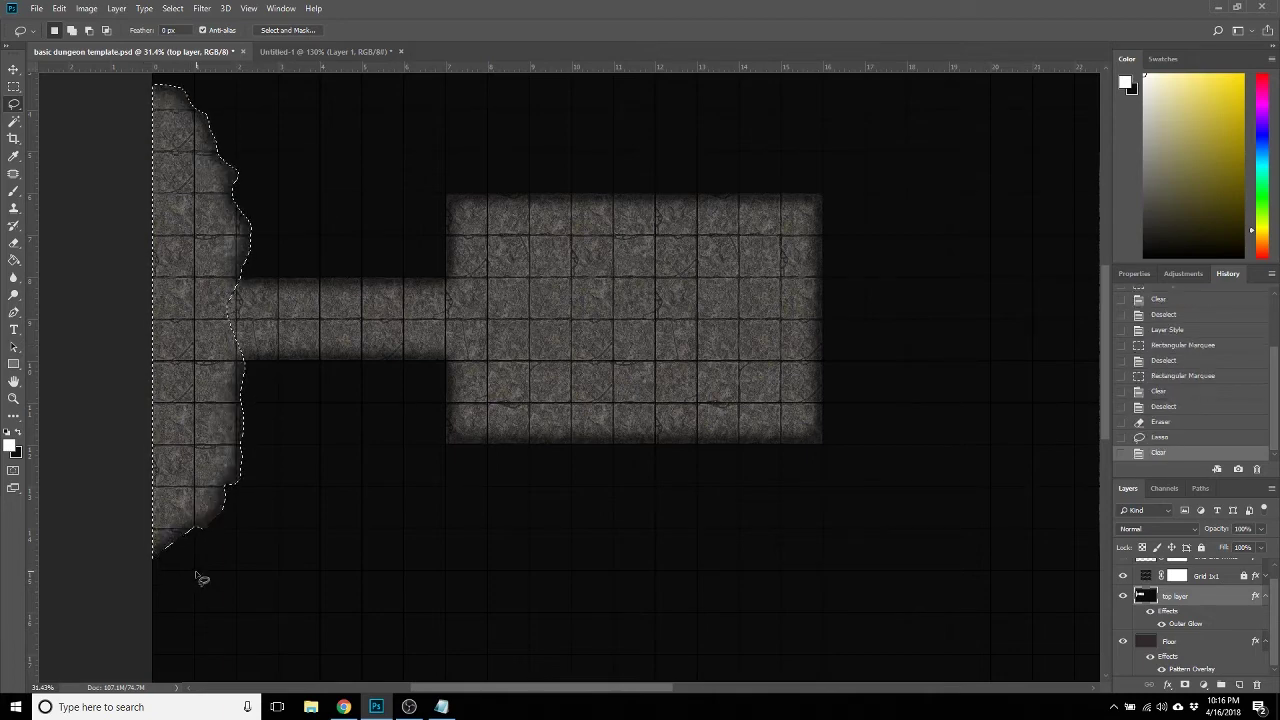
{"action": "key", "text": "ctrl+d"}
{"action": "scroll", "coordinate": [172, 452], "scroll_direction": "up", "scroll_amount": 6}
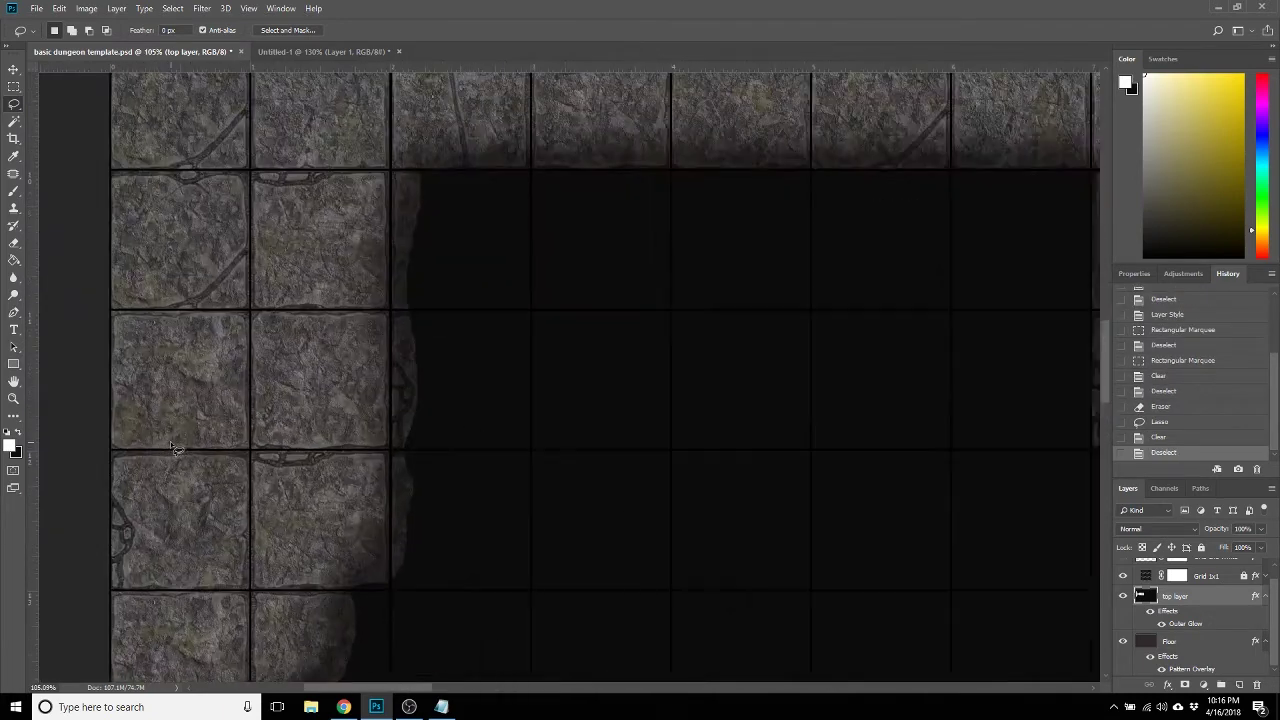
{"action": "scroll", "coordinate": [345, 310], "scroll_direction": "up", "scroll_amount": 10}
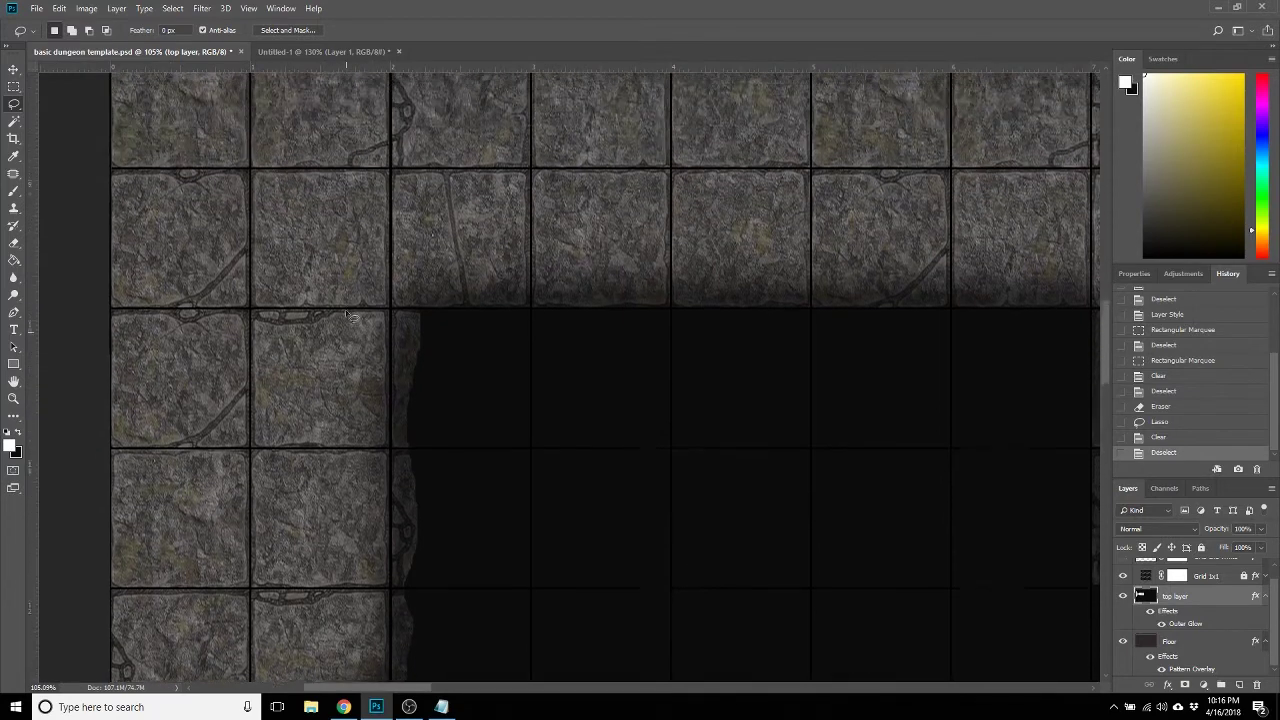
{"action": "scroll", "coordinate": [346, 312], "scroll_direction": "down", "scroll_amount": 5}
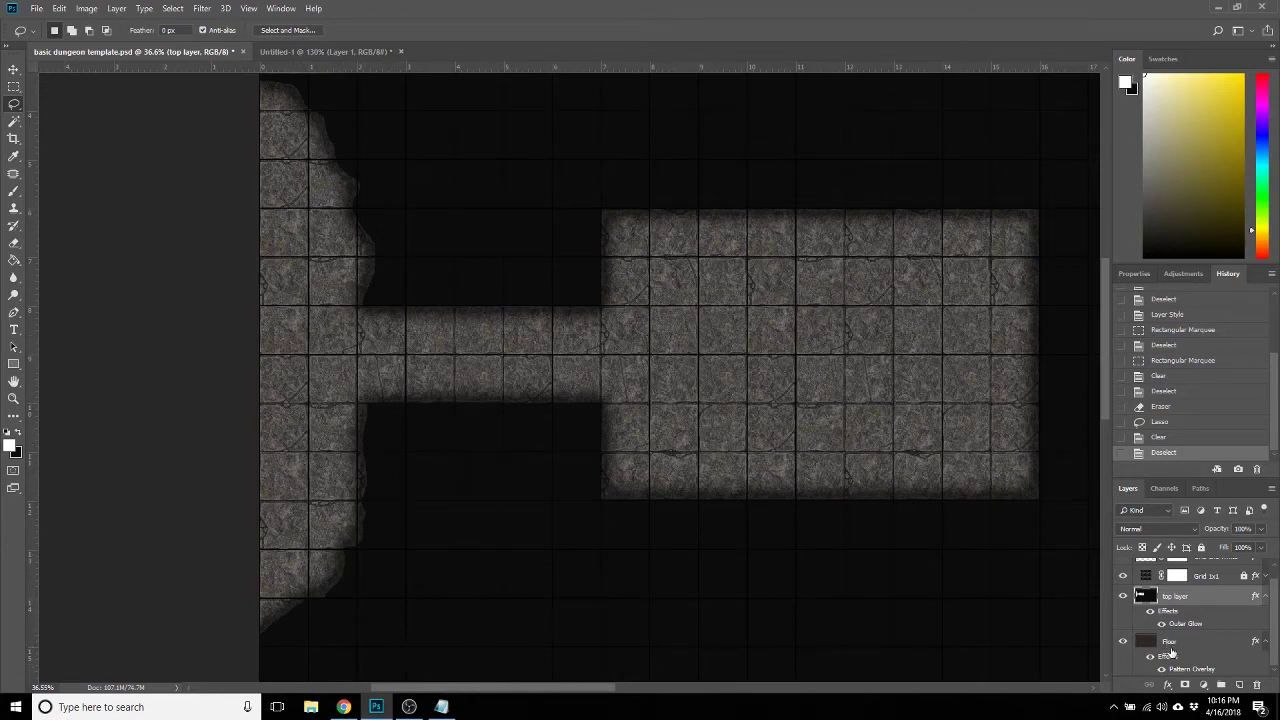
Add a new empty layer above the Floor layer.
{"action": "left_click", "coordinate": [1171, 645]}
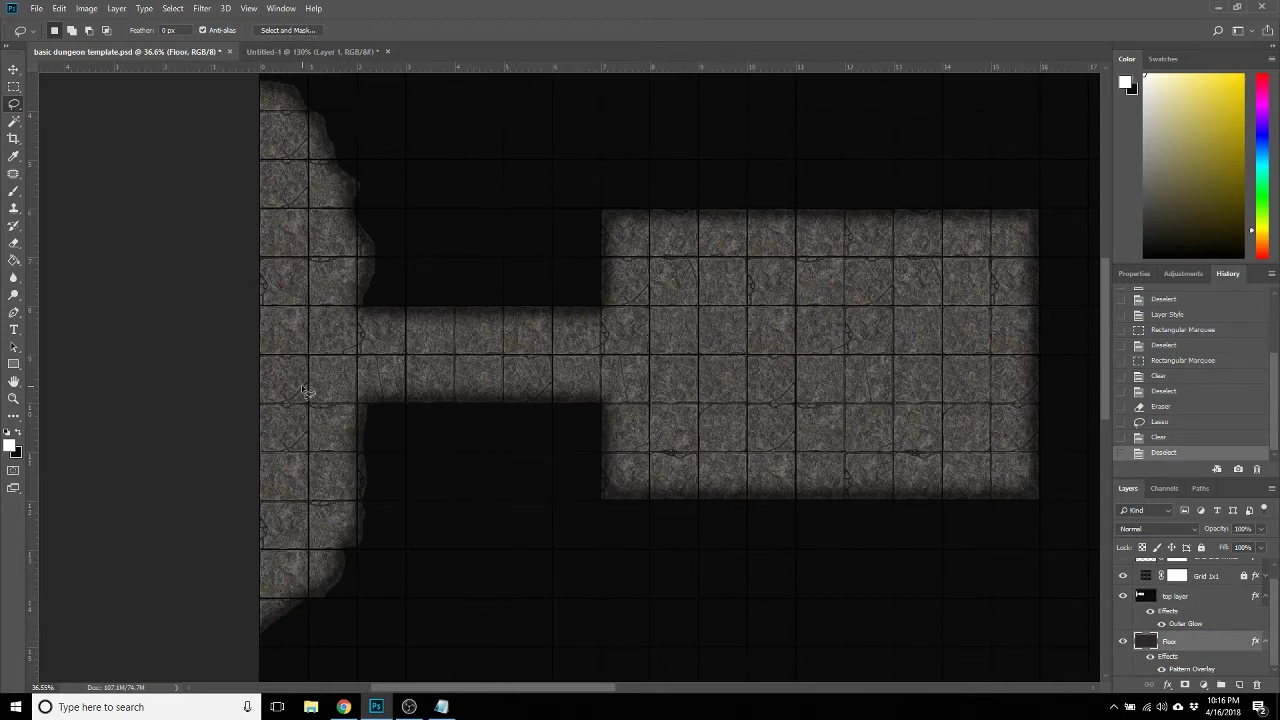
{"action": "key", "text": "ctrl+shift+n"}
{"action": "key", "text": "Return"}
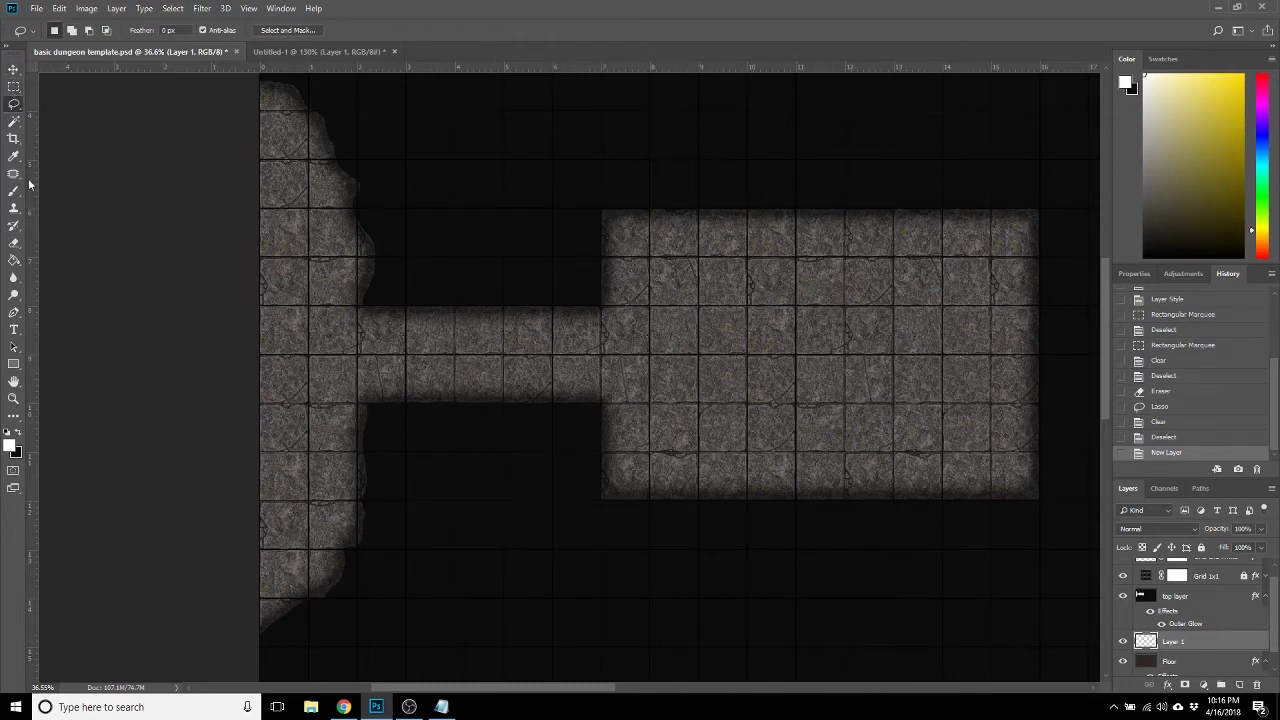
Paint the cavern area flat dark olive (#575337) with an enlarged brush.
{"action": "key", "text": "i"}
{"action": "left_click", "coordinate": [10, 446]}
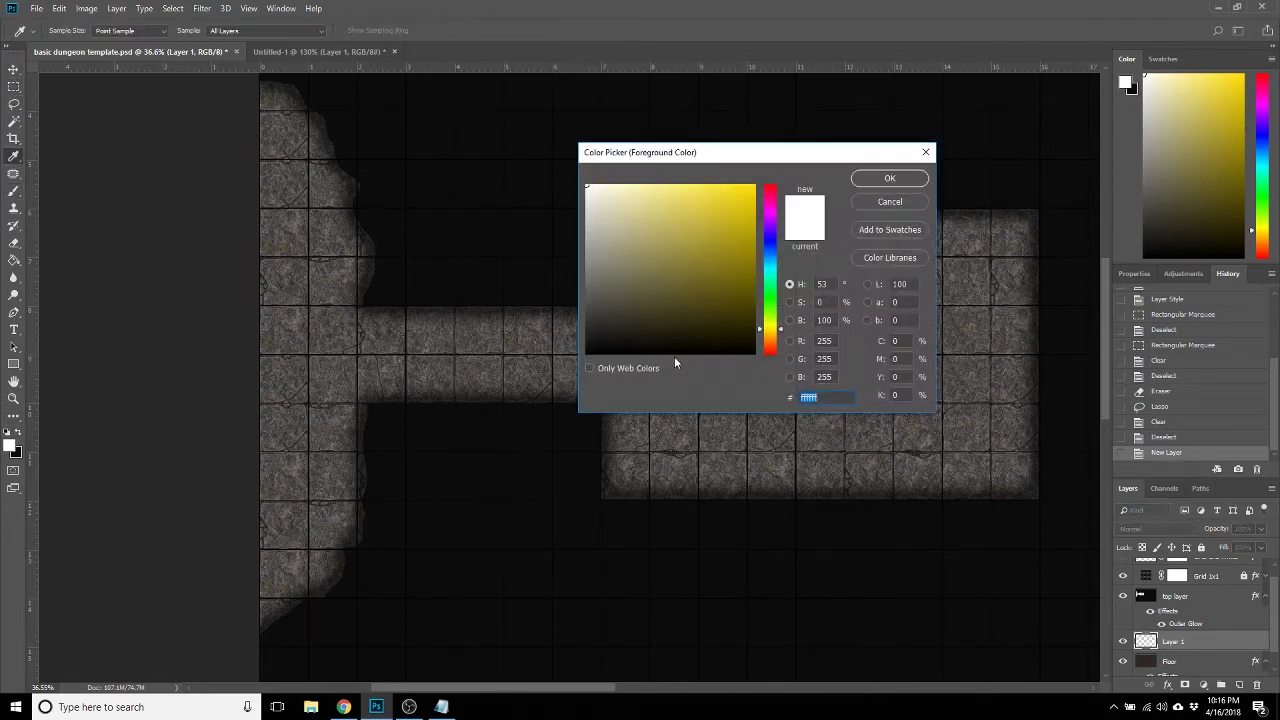
{"action": "left_click_drag", "start_coordinate": [684, 282], "coordinate": [649, 296]}
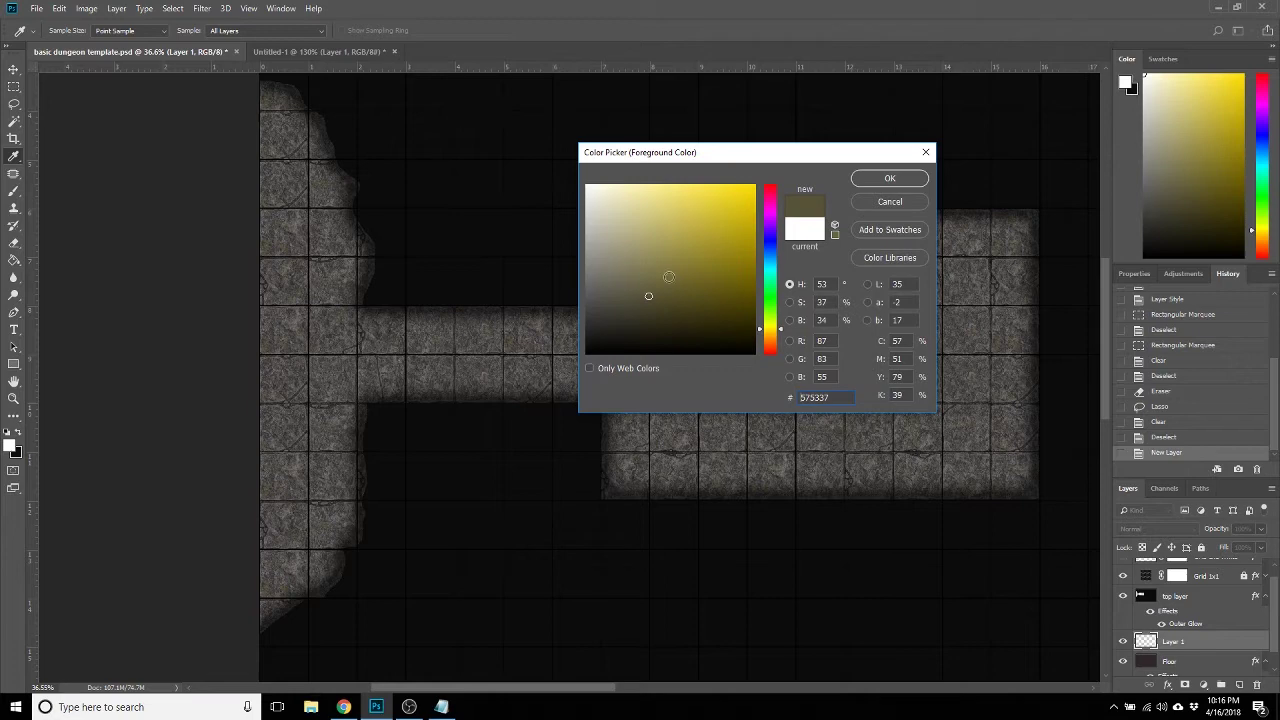
{"action": "left_click", "coordinate": [883, 181]}
{"action": "key", "text": "b"}
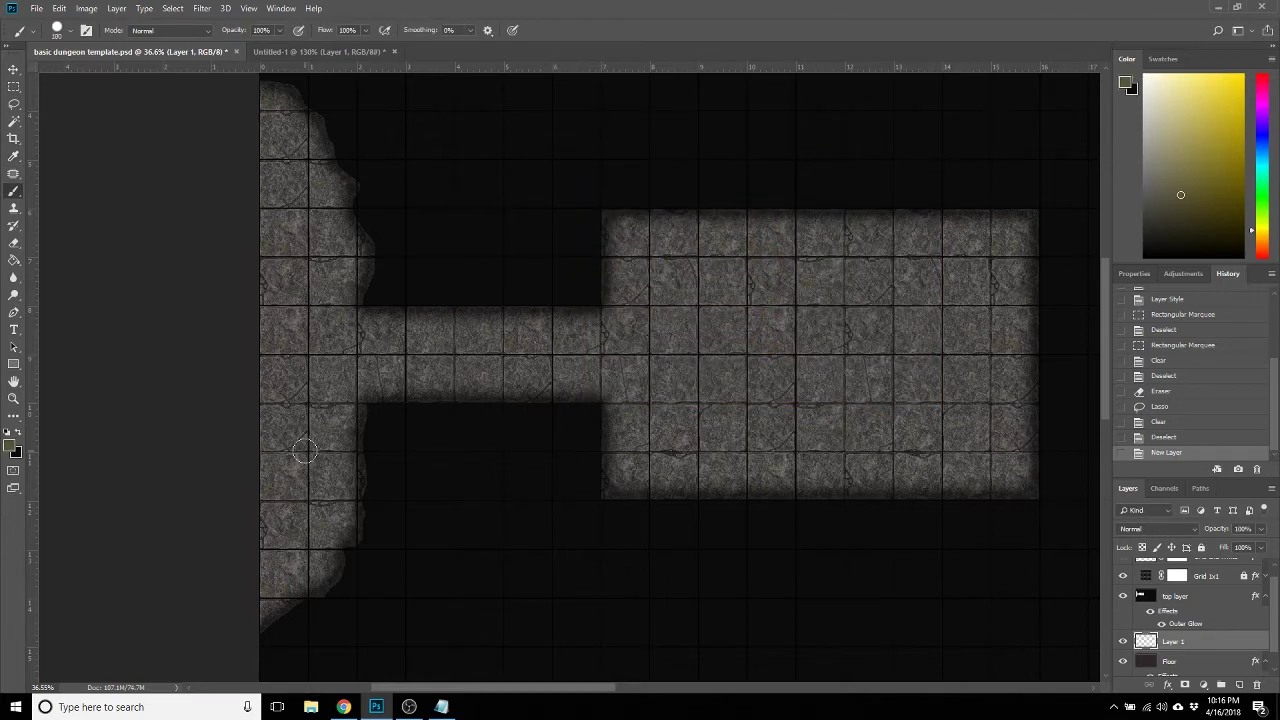
{"action": "key", "text": "bracketright"}
{"action": "key", "text": "bracketright"}
{"action": "key", "text": "bracketright"}
{"action": "key", "text": "bracketright"}
{"action": "key", "text": "bracketright"}
{"action": "key", "text": "bracketright"}
{"action": "mouse_move", "coordinate": [288, 462]}
{"action": "left_mouse_down"}
{"action": "mouse_move", "coordinate": [276, 397]}
{"action": "mouse_move", "coordinate": [299, 314]}
{"action": "mouse_move", "coordinate": [283, 393]}
{"action": "mouse_move", "coordinate": [351, 226]}
{"action": "mouse_move", "coordinate": [311, 123]}
{"action": "mouse_move", "coordinate": [271, 97]}
{"action": "mouse_move", "coordinate": [267, 237]}
{"action": "mouse_move", "coordinate": [271, 134]}
{"action": "mouse_move", "coordinate": [291, 474]}
{"action": "mouse_move", "coordinate": [301, 331]}
{"action": "mouse_move", "coordinate": [341, 519]}
{"action": "mouse_move", "coordinate": [311, 637]}
{"action": "mouse_move", "coordinate": [304, 533]}
{"action": "mouse_move", "coordinate": [270, 473]}
{"action": "mouse_move", "coordinate": [239, 588]}
{"action": "mouse_move", "coordinate": [271, 524]}
{"action": "mouse_move", "coordinate": [300, 333]}
{"action": "mouse_move", "coordinate": [313, 385]}
{"action": "mouse_move", "coordinate": [315, 322]}
{"action": "mouse_move", "coordinate": [286, 400]}
{"action": "left_mouse_up"}
Add a grass Pattern Overlay to Layer 1 and lower its opacity to 46%.
{"action": "left_click", "coordinate": [1166, 681]}
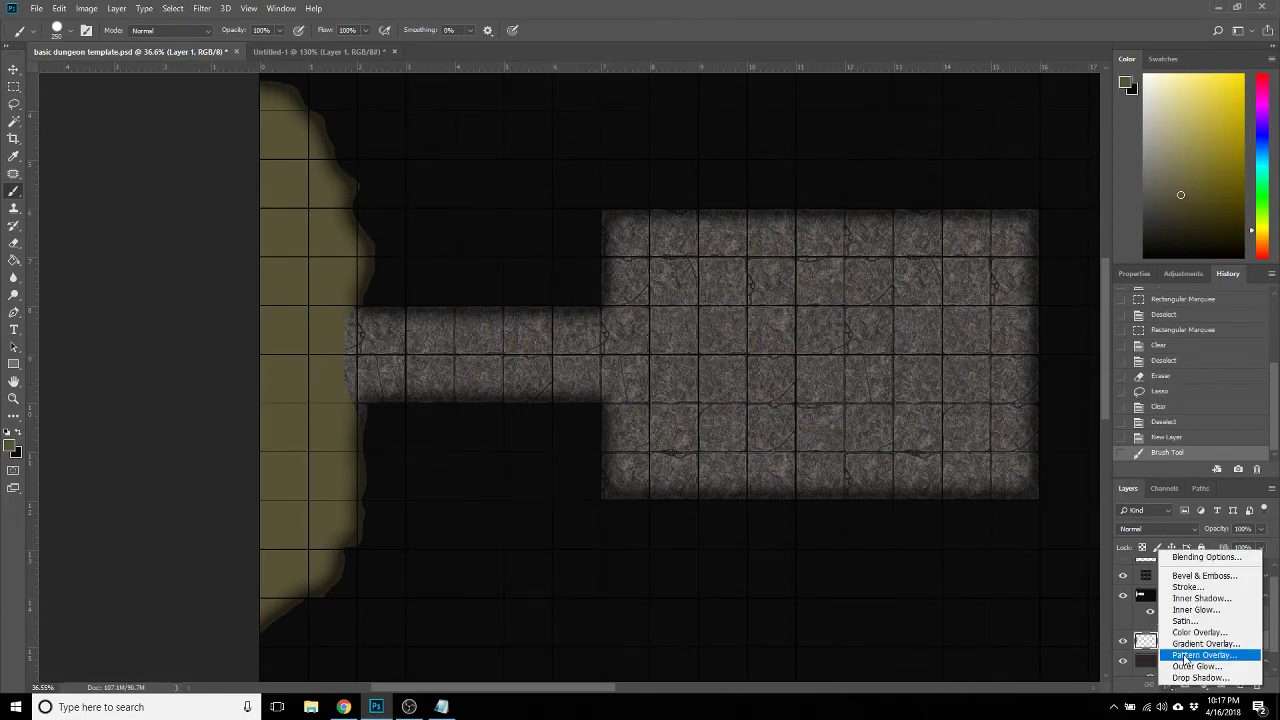
{"action": "left_click", "coordinate": [1186, 656]}
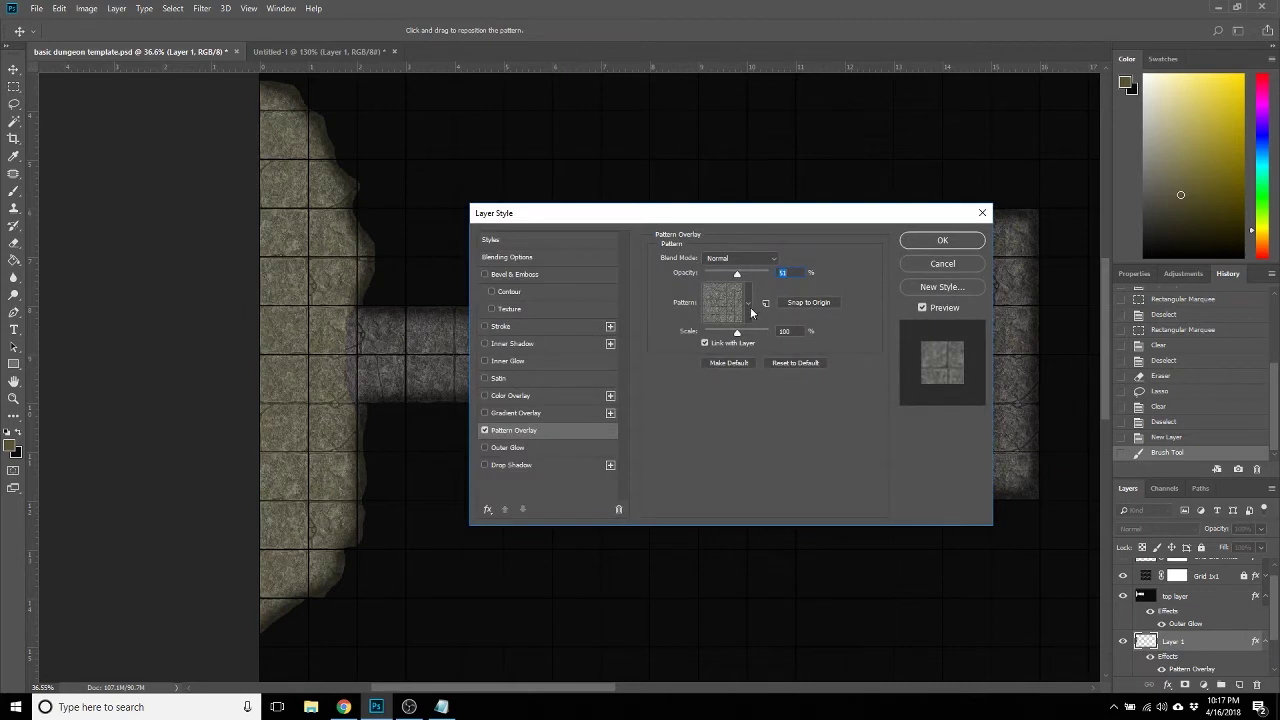
{"action": "left_click", "coordinate": [748, 305]}
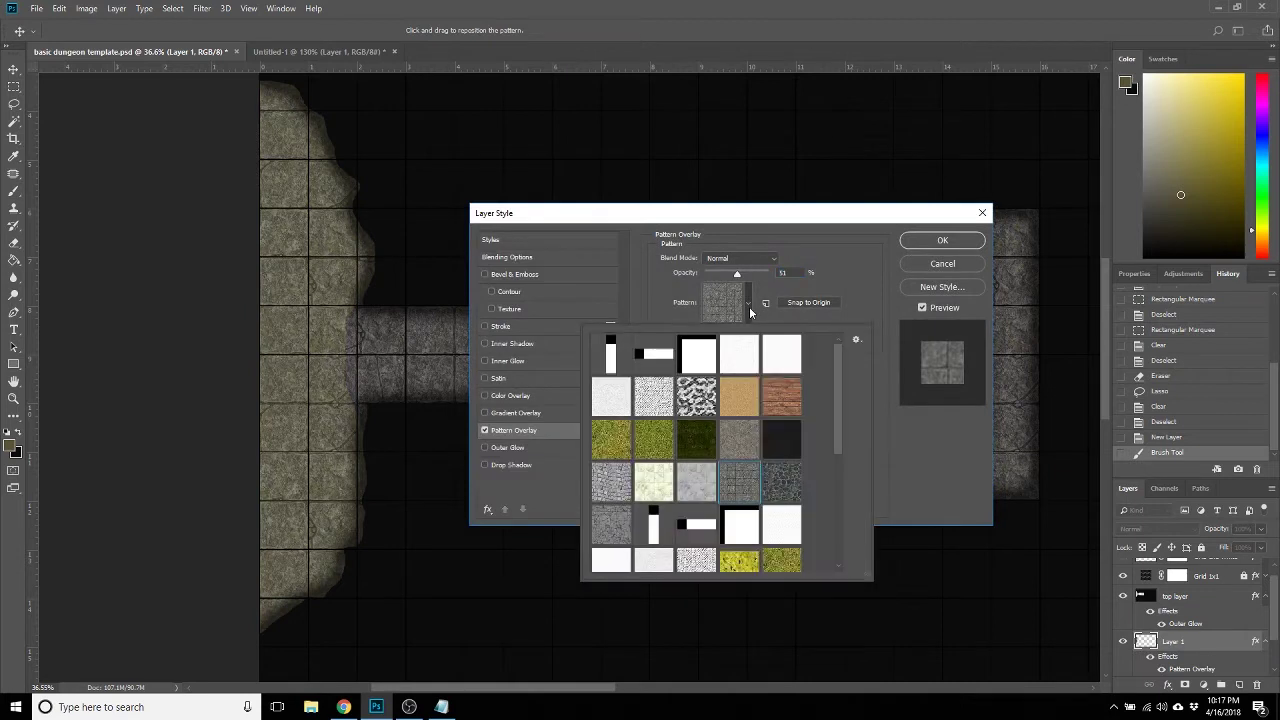
{"action": "left_click", "coordinate": [693, 450]}
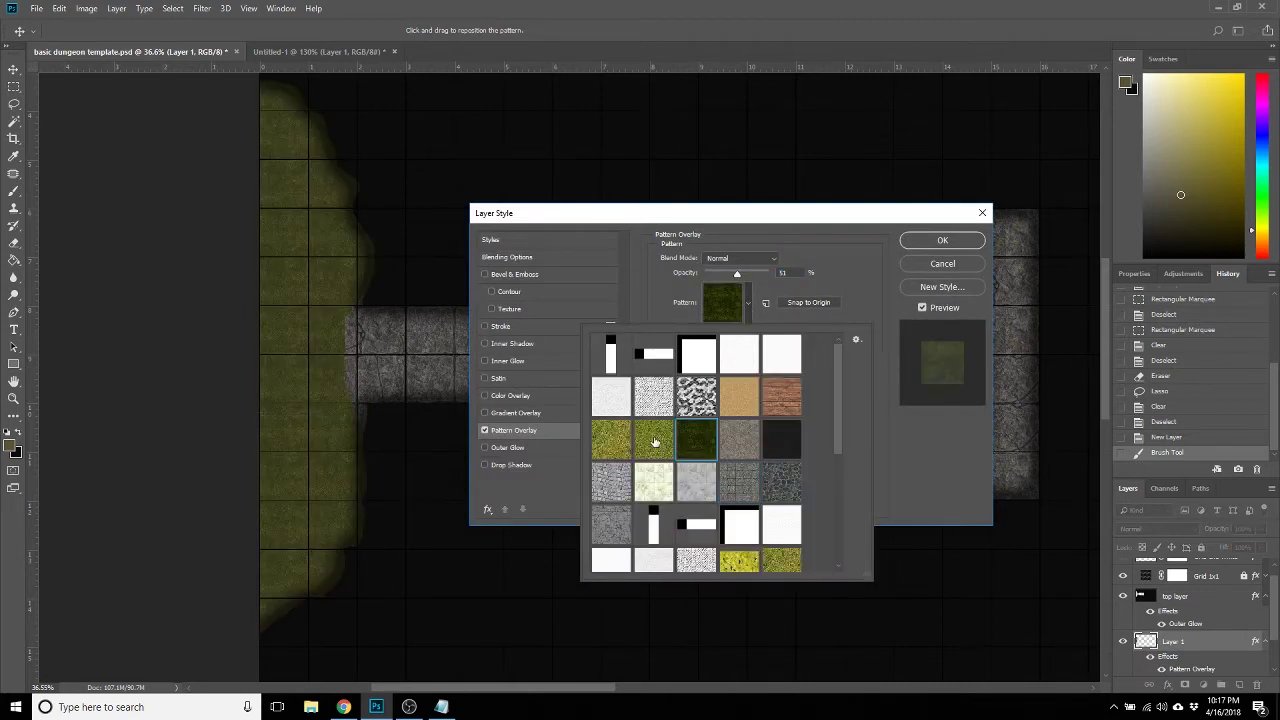
{"action": "left_click", "coordinate": [654, 441]}
{"action": "left_click", "coordinate": [608, 436]}
{"action": "left_click", "coordinate": [639, 441]}
{"action": "left_click", "coordinate": [831, 237]}
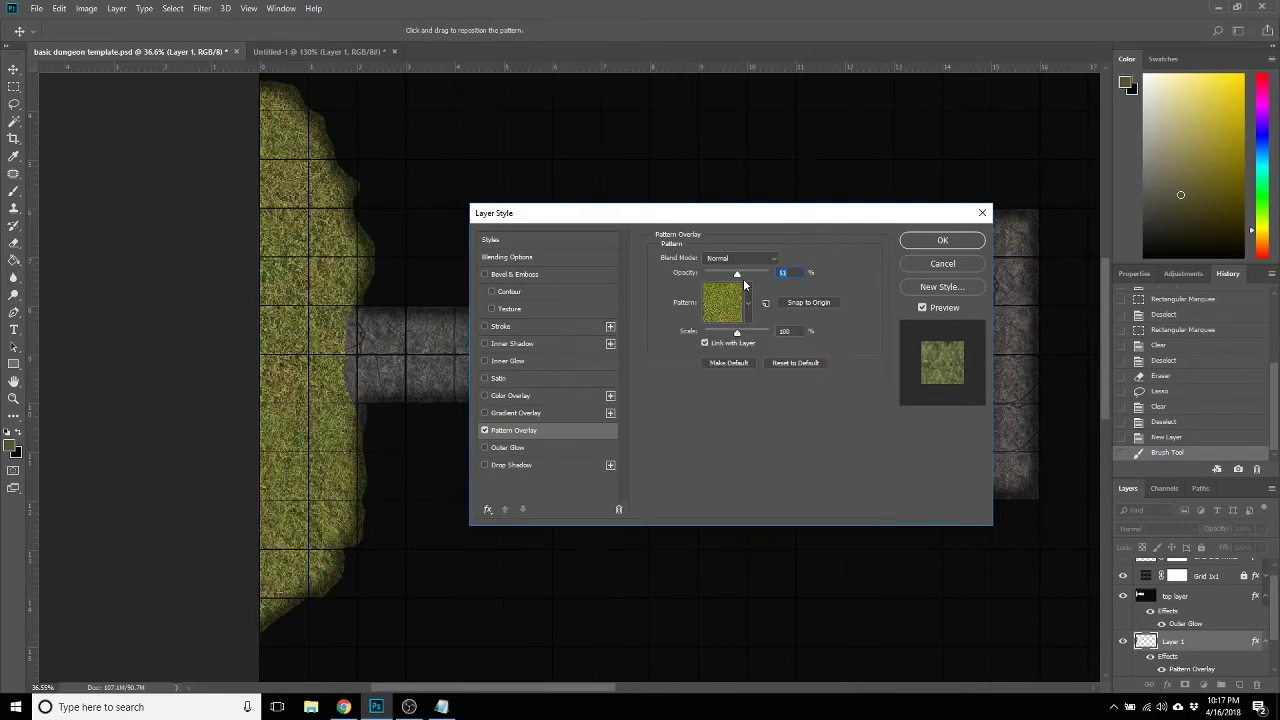
{"action": "left_click_drag", "start_coordinate": [735, 276], "coordinate": [722, 278]}
{"action": "left_click_drag", "start_coordinate": [741, 340], "coordinate": [726, 342]}
Switch to a different grass texture, shrink its scale to about 22%, and apply.
{"action": "left_click", "coordinate": [745, 311]}
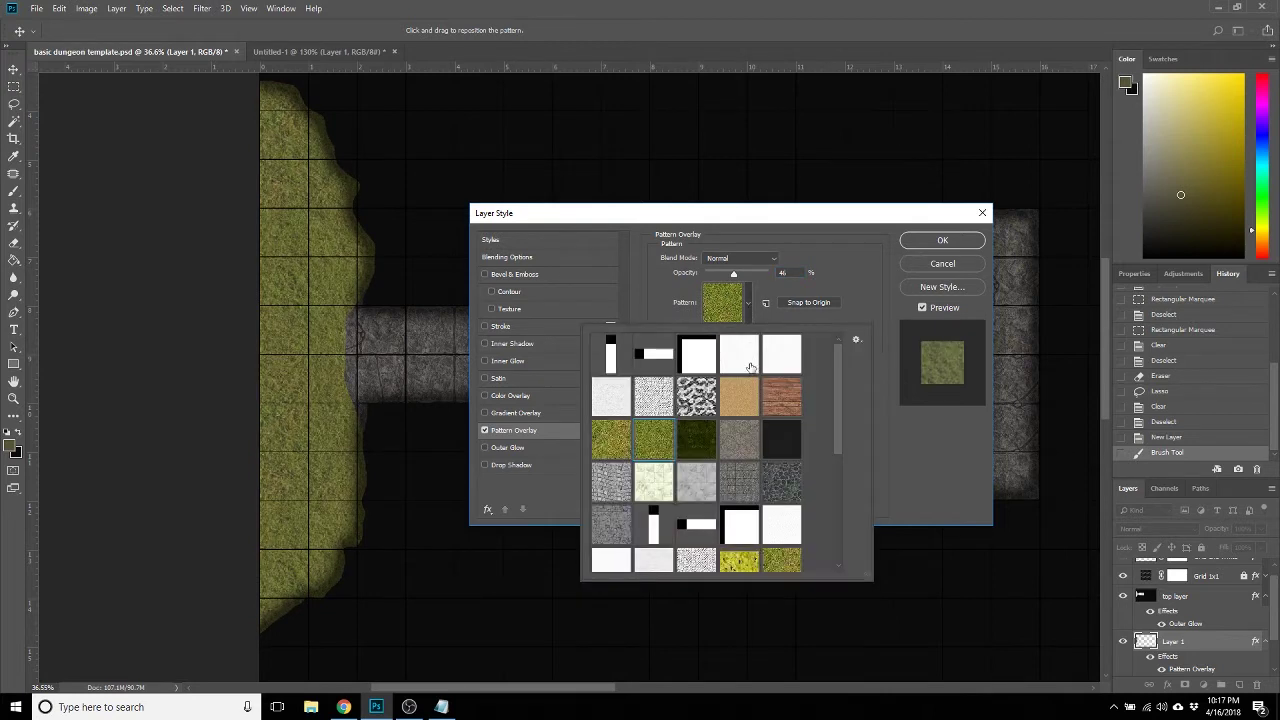
{"action": "scroll", "coordinate": [782, 440], "scroll_direction": "down", "scroll_amount": 3}
{"action": "left_click", "coordinate": [783, 470]}
{"action": "key", "text": "Return"}
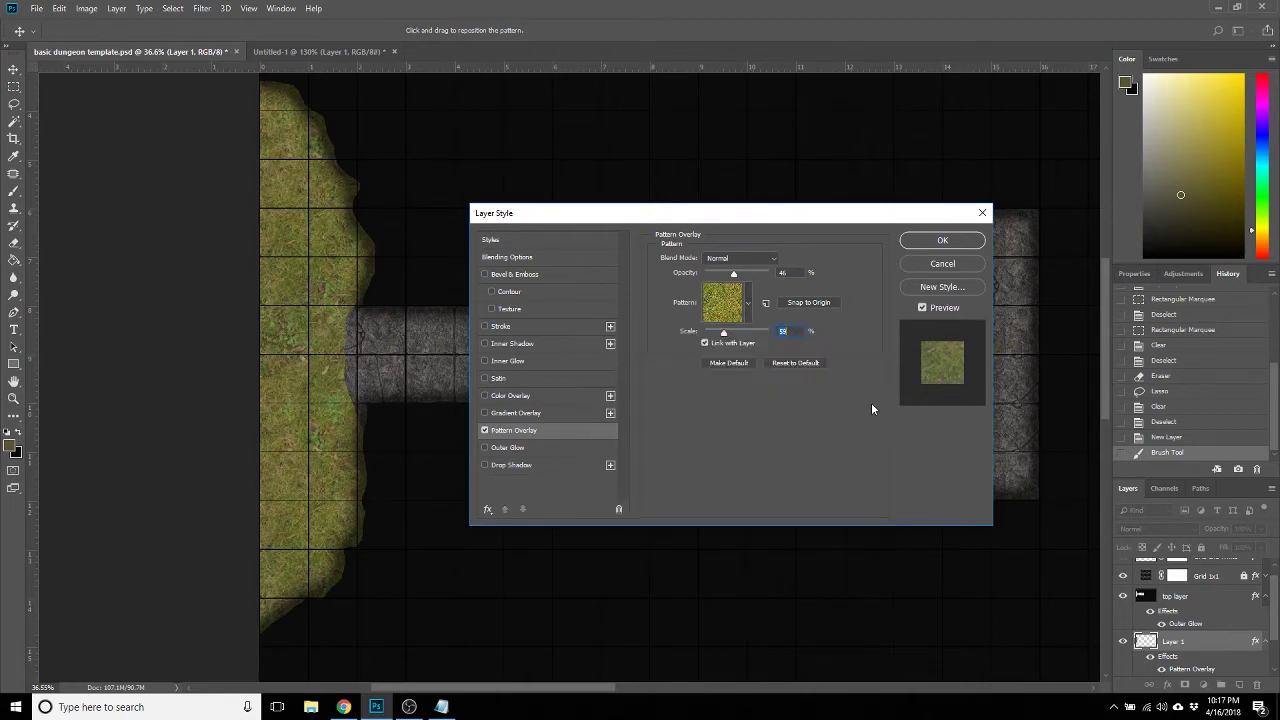
{"action": "left_click_drag", "start_coordinate": [720, 335], "coordinate": [712, 335]}
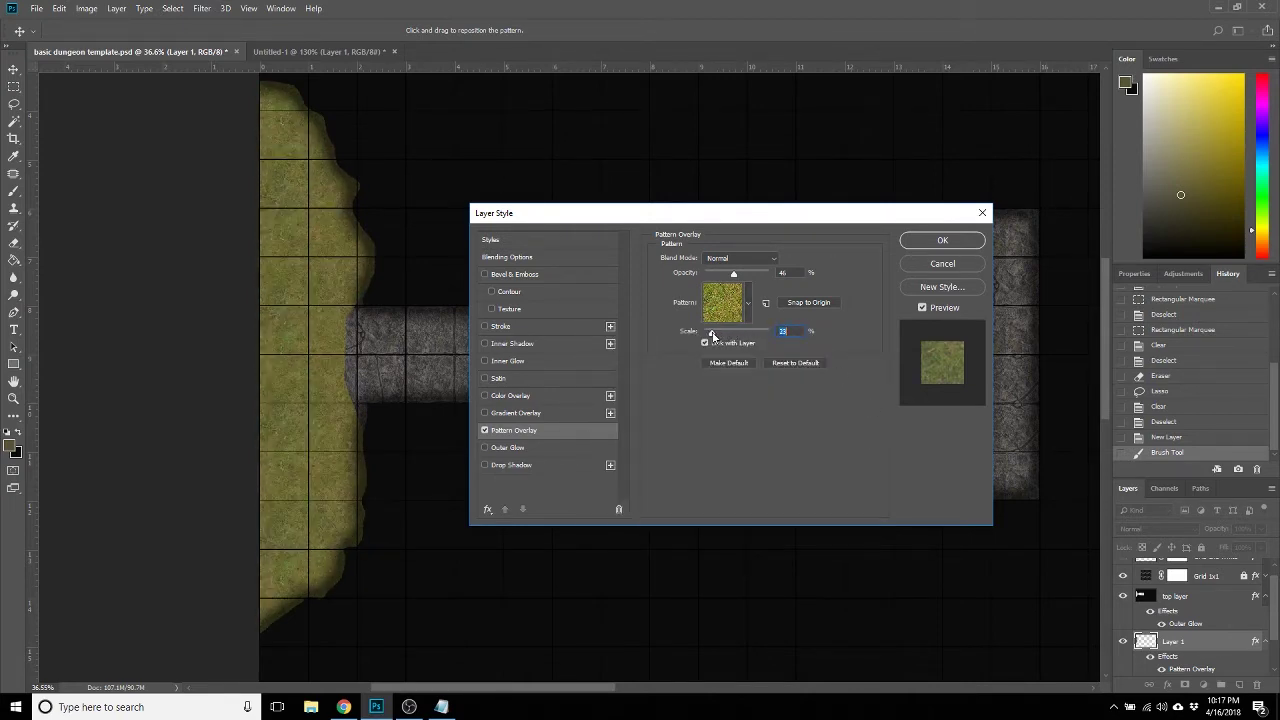
{"action": "left_click", "coordinate": [941, 242]}
Paint grass over the corridor entrance's edges with a soft round brush at 50% opacity.
{"action": "scroll", "coordinate": [245, 398], "scroll_direction": "up", "scroll_amount": 5}
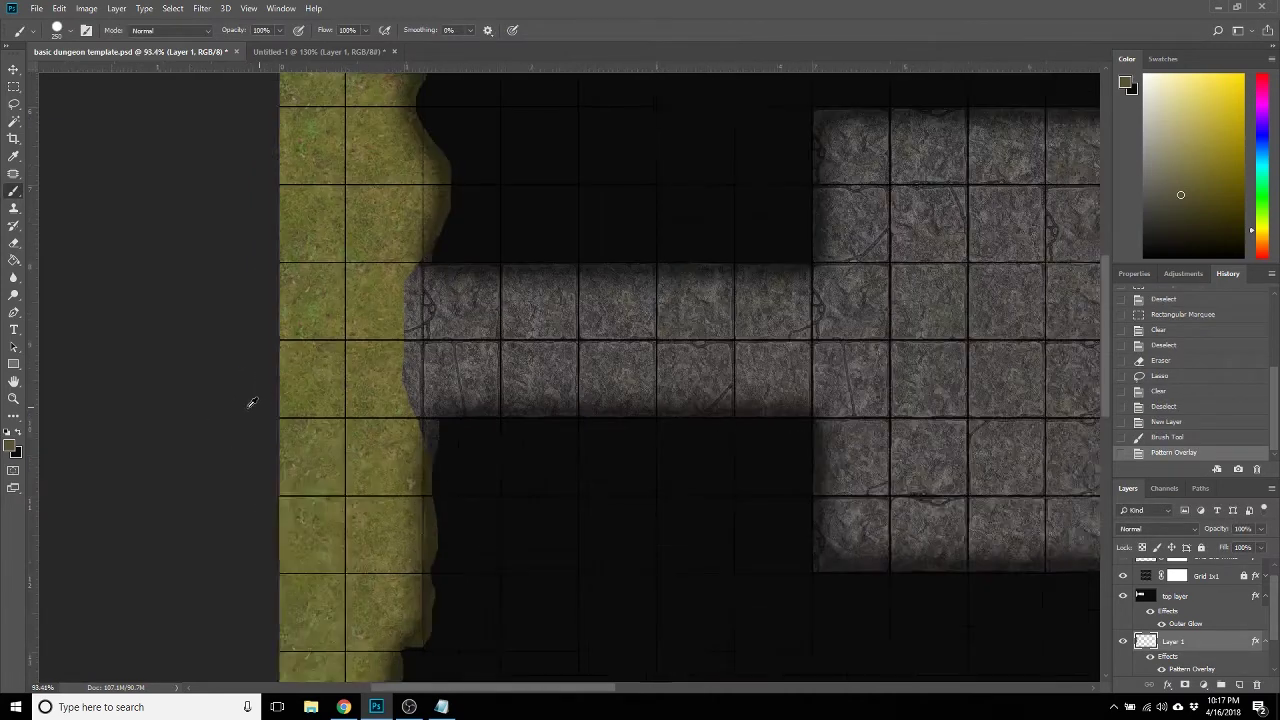
{"action": "left_click", "coordinate": [70, 31]}
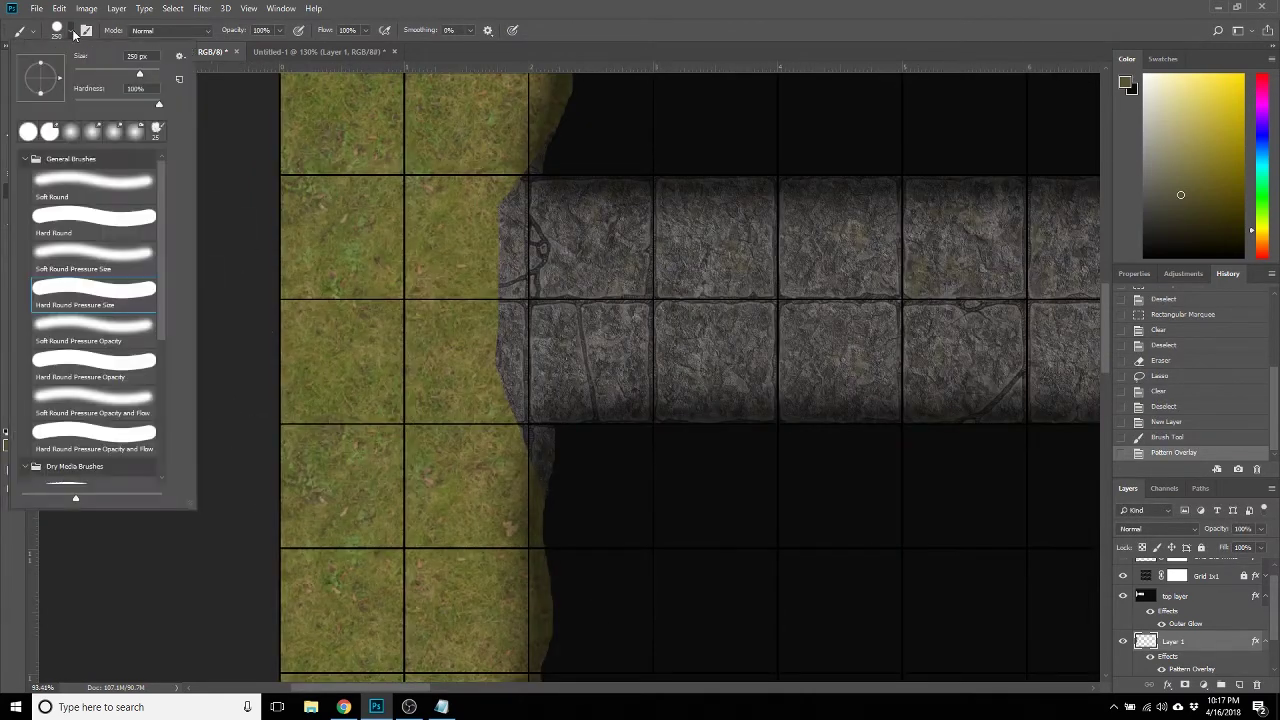
{"action": "left_click", "coordinate": [611, 8]}
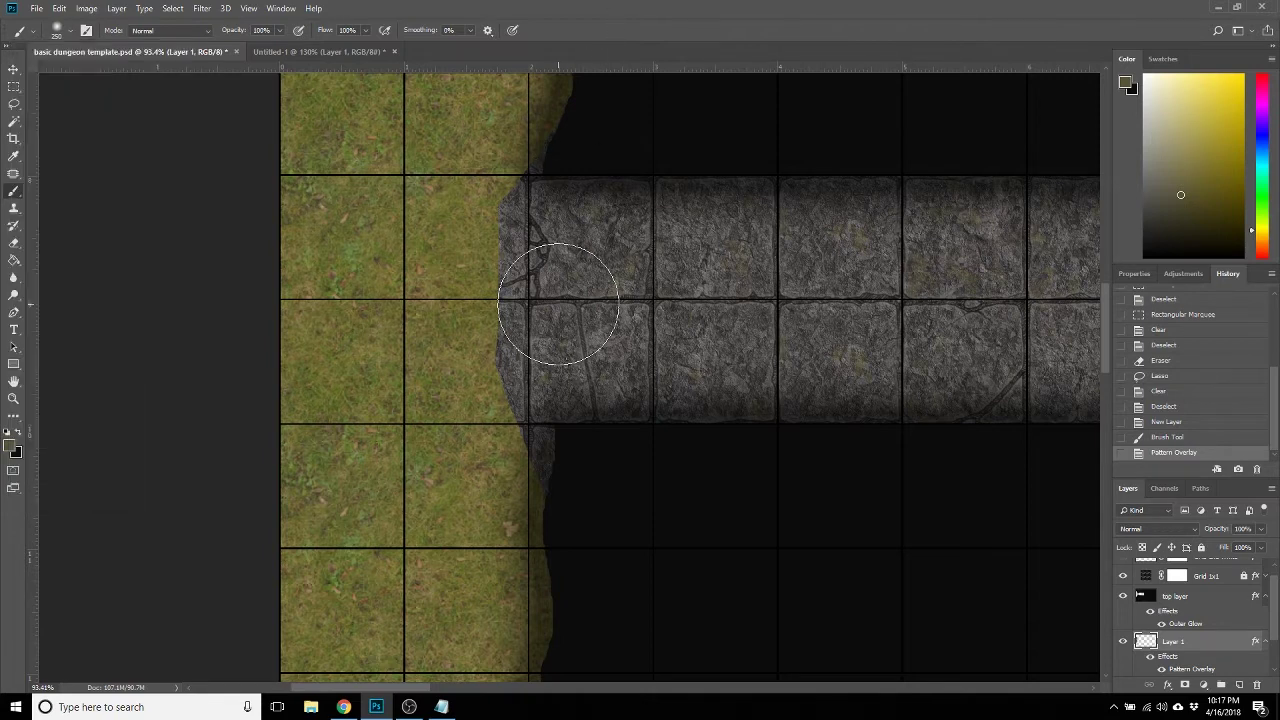
{"action": "key", "text": "bracketleft"}
{"action": "key", "text": "bracketleft"}
{"action": "key", "text": "bracketleft"}
{"action": "key", "text": "bracketleft"}
{"action": "mouse_move", "coordinate": [529, 449]}
{"action": "left_mouse_down"}
{"action": "mouse_move", "coordinate": [505, 331]}
{"action": "mouse_move", "coordinate": [524, 323]}
{"action": "mouse_move", "coordinate": [519, 298]}
{"action": "mouse_move", "coordinate": [488, 279]}
{"action": "mouse_move", "coordinate": [490, 231]}
{"action": "mouse_move", "coordinate": [557, 109]}
{"action": "left_mouse_up"}
{"action": "mouse_move", "coordinate": [466, 220]}
{"action": "left_mouse_down"}
{"action": "mouse_move", "coordinate": [457, 286]}
{"action": "mouse_move", "coordinate": [532, 255]}
{"action": "left_mouse_up"}
{"action": "left_click", "coordinate": [279, 31]}
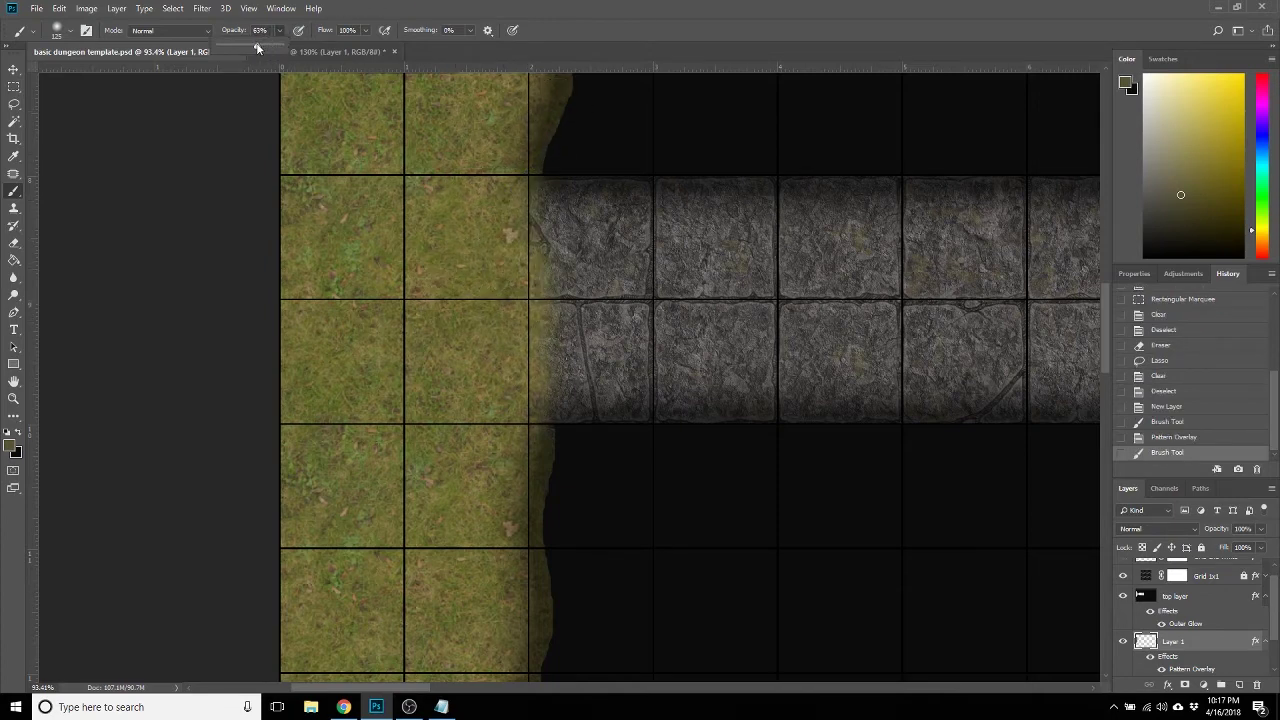
{"action": "left_click", "coordinate": [448, 8]}
{"action": "mouse_move", "coordinate": [623, 337]}
{"action": "left_mouse_down"}
{"action": "mouse_move", "coordinate": [526, 354]}
{"action": "mouse_move", "coordinate": [586, 314]}
{"action": "mouse_move", "coordinate": [560, 300]}
{"action": "left_mouse_up"}
{"action": "mouse_move", "coordinate": [498, 256]}
{"action": "left_mouse_down"}
{"action": "mouse_move", "coordinate": [610, 191]}
{"action": "mouse_move", "coordinate": [679, 187]}
{"action": "mouse_move", "coordinate": [733, 381]}
{"action": "mouse_move", "coordinate": [663, 419]}
{"action": "mouse_move", "coordinate": [655, 386]}
{"action": "mouse_move", "coordinate": [768, 295]}
{"action": "mouse_move", "coordinate": [589, 421]}
{"action": "mouse_move", "coordinate": [530, 421]}
{"action": "mouse_move", "coordinate": [514, 360]}
{"action": "mouse_move", "coordinate": [578, 283]}
{"action": "left_mouse_up"}
Brush faint moss patches onto the stone room's top, bottom, right and top-left tiles.
{"action": "scroll", "coordinate": [515, 427], "scroll_direction": "down", "scroll_amount": 5}
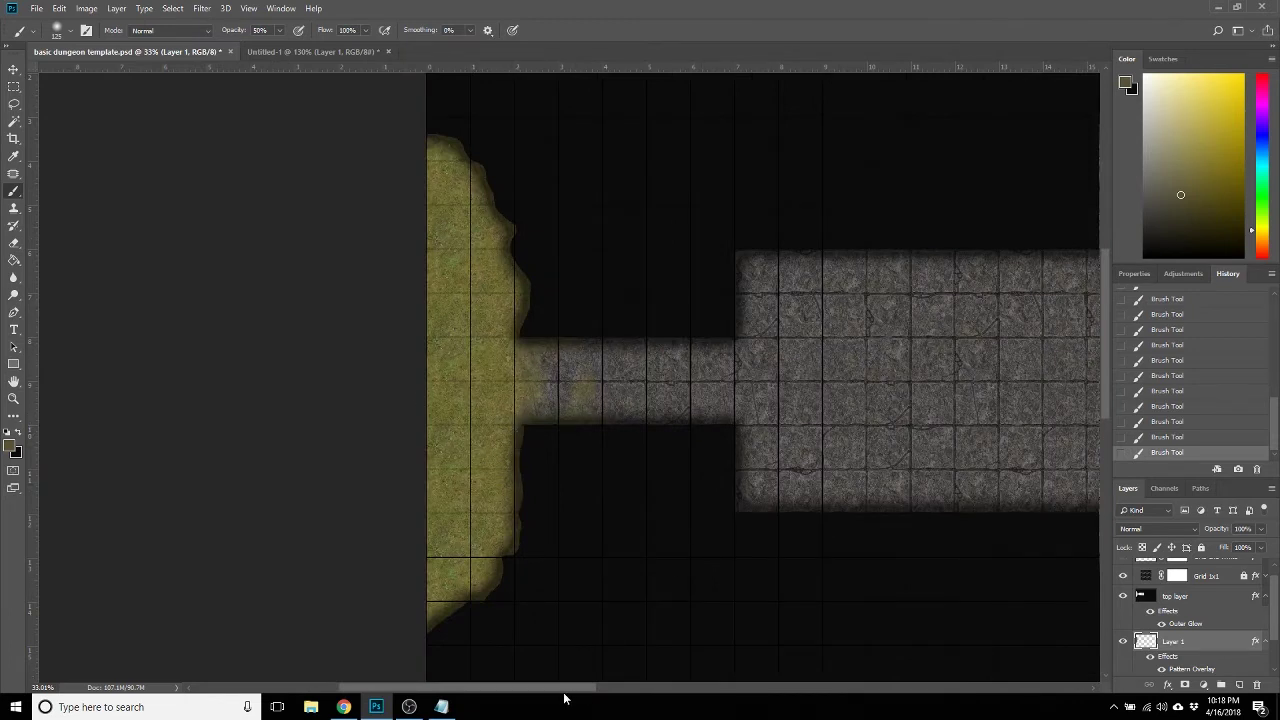
{"action": "left_click_drag", "start_coordinate": [570, 689], "coordinate": [662, 704]}
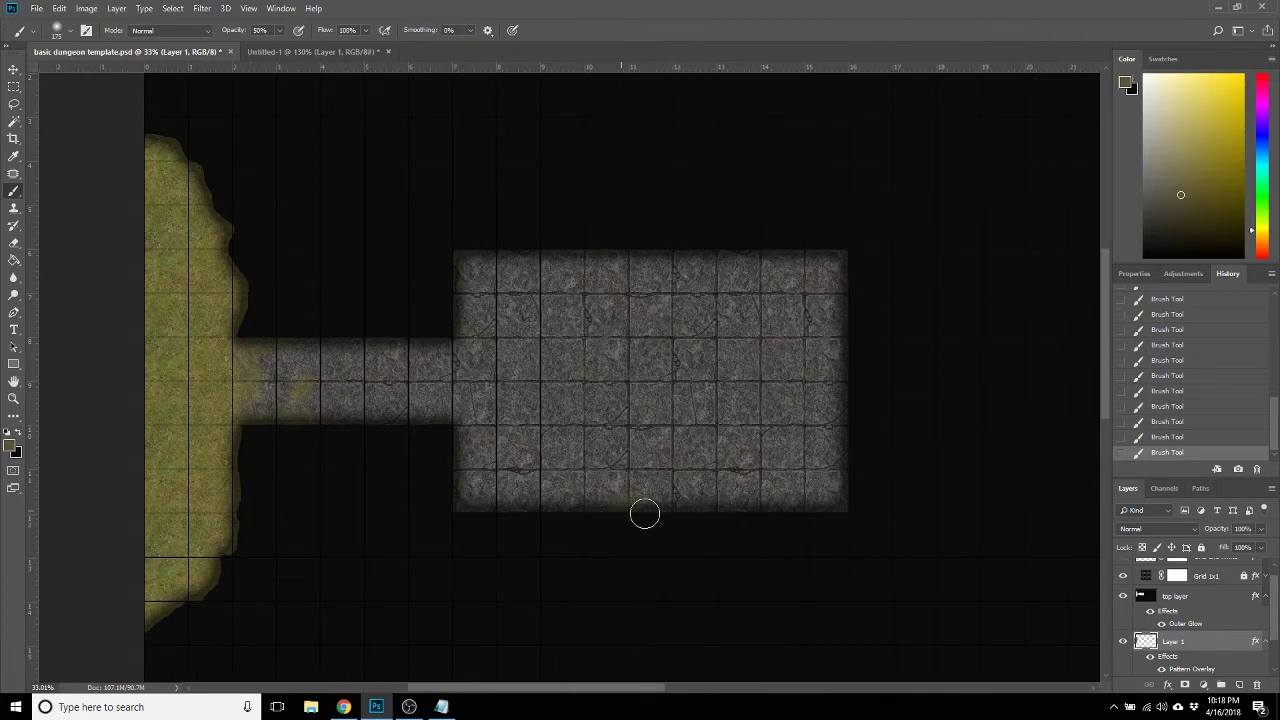
{"action": "mouse_move", "coordinate": [646, 514]}
{"action": "left_mouse_down"}
{"action": "mouse_move", "coordinate": [648, 468]}
{"action": "mouse_move", "coordinate": [585, 495]}
{"action": "left_mouse_up"}
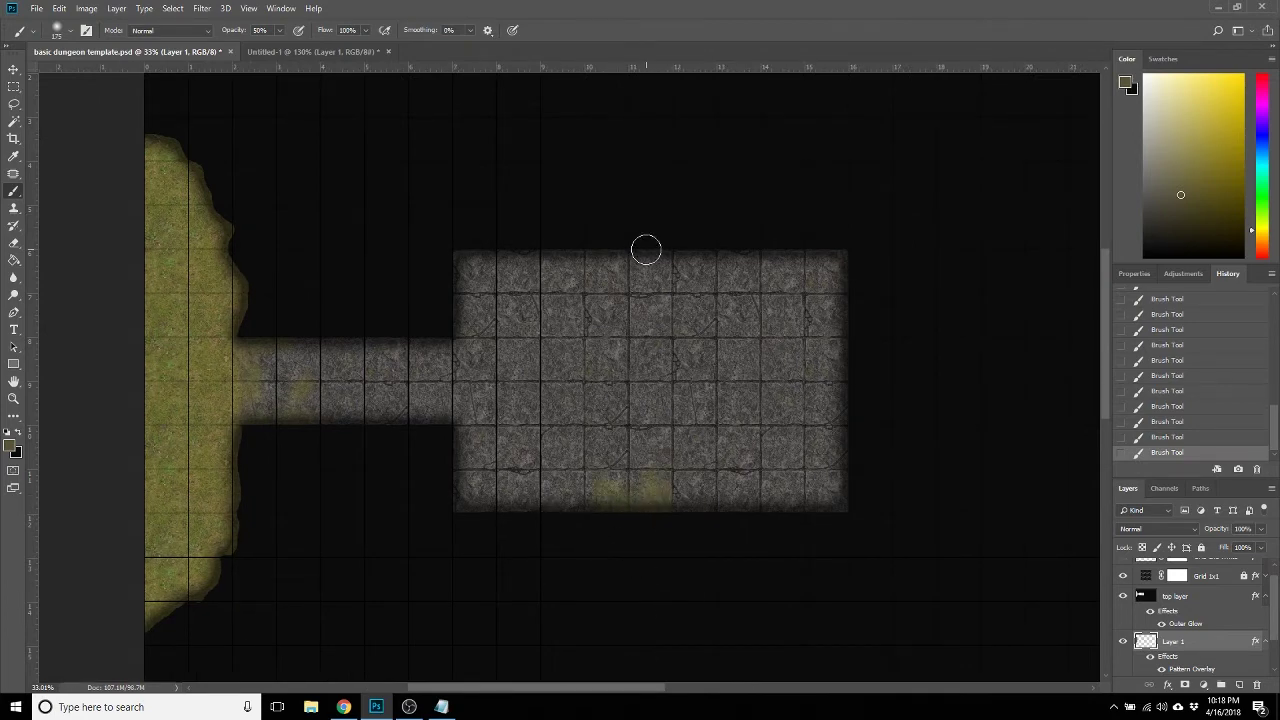
{"action": "mouse_move", "coordinate": [646, 251]}
{"action": "left_mouse_down"}
{"action": "mouse_move", "coordinate": [694, 271]}
{"action": "mouse_move", "coordinate": [718, 262]}
{"action": "left_mouse_up"}
{"action": "mouse_move", "coordinate": [712, 420]}
{"action": "left_mouse_down"}
{"action": "mouse_move", "coordinate": [755, 409]}
{"action": "mouse_move", "coordinate": [741, 393]}
{"action": "mouse_move", "coordinate": [720, 429]}
{"action": "left_mouse_up"}
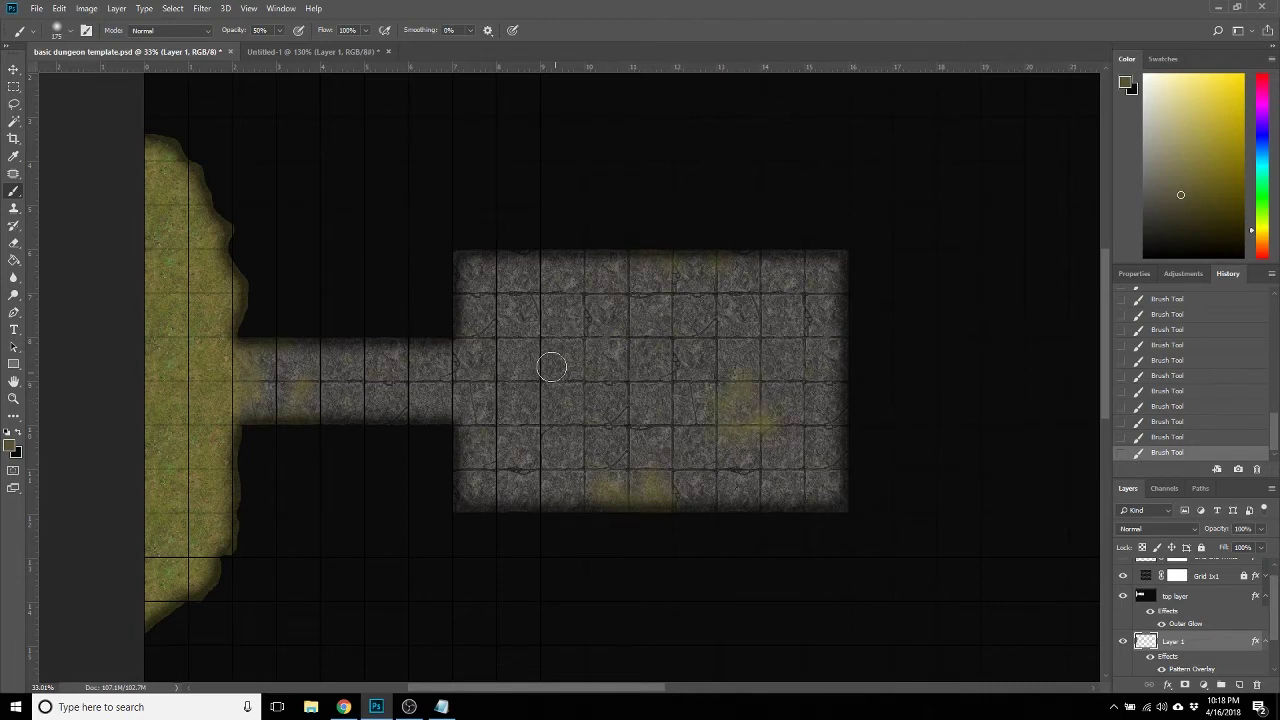
{"action": "mouse_move", "coordinate": [487, 303]}
{"action": "left_mouse_down"}
{"action": "mouse_move", "coordinate": [474, 286]}
{"action": "mouse_move", "coordinate": [443, 294]}
{"action": "mouse_move", "coordinate": [477, 297]}
{"action": "left_mouse_up"}
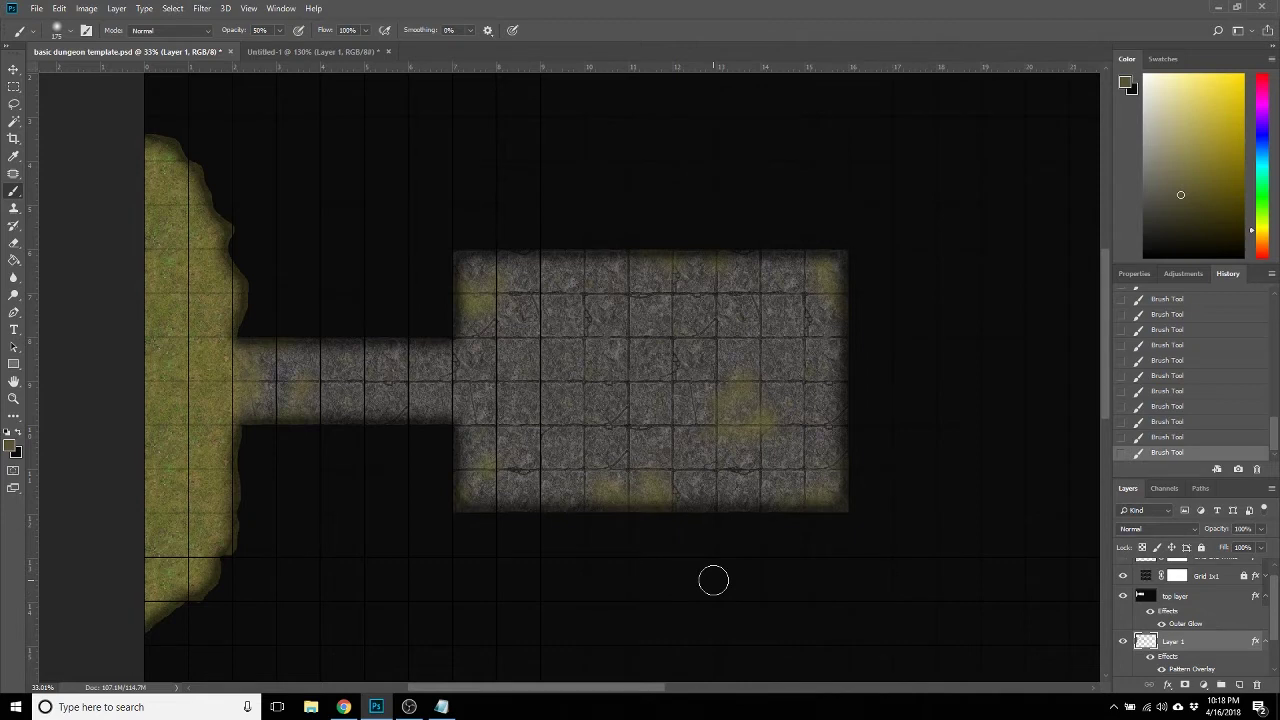
{"action": "scroll", "coordinate": [715, 578], "scroll_direction": "down", "scroll_amount": 3}
{"action": "scroll", "coordinate": [717, 575], "scroll_direction": "up", "scroll_amount": 1}
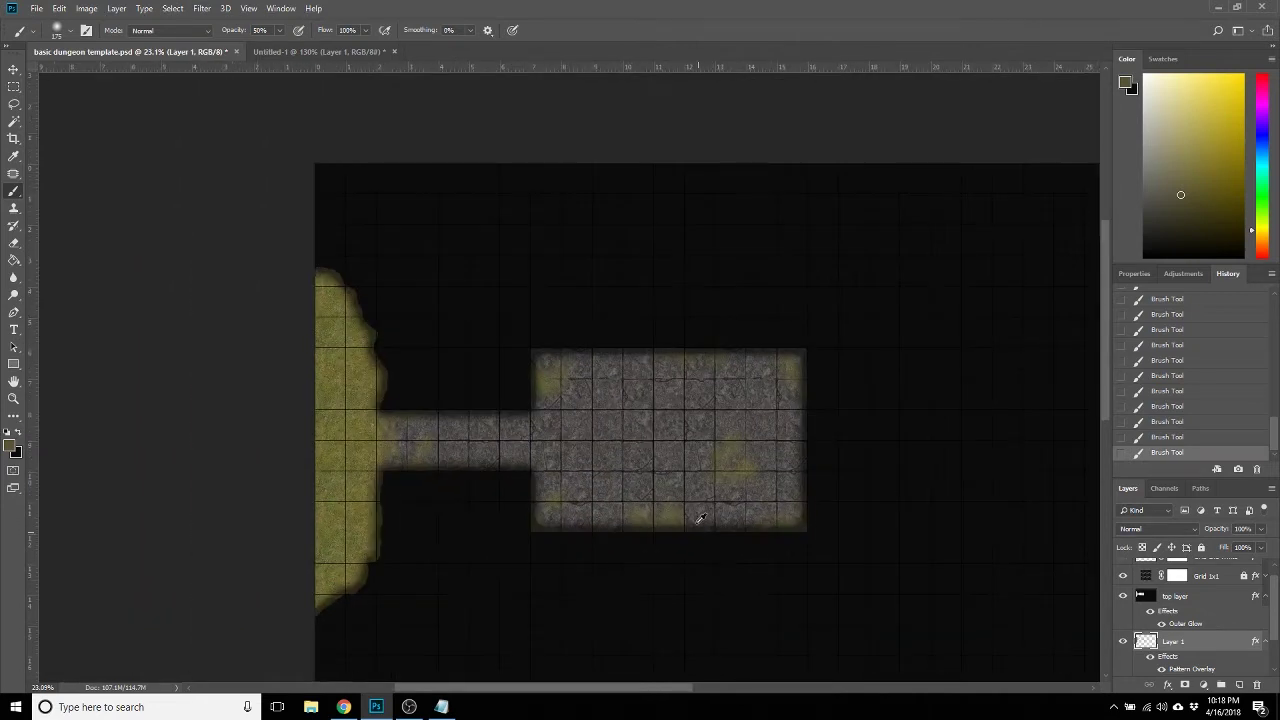
{"action": "scroll", "coordinate": [695, 513], "scroll_direction": "up", "scroll_amount": 1}
{"action": "scroll", "coordinate": [475, 380], "scroll_direction": "right", "scroll_amount": 3}
After checking the sketch, marquee a two-tile corridor area extending right from the room.
{"action": "left_click", "coordinate": [329, 52]}
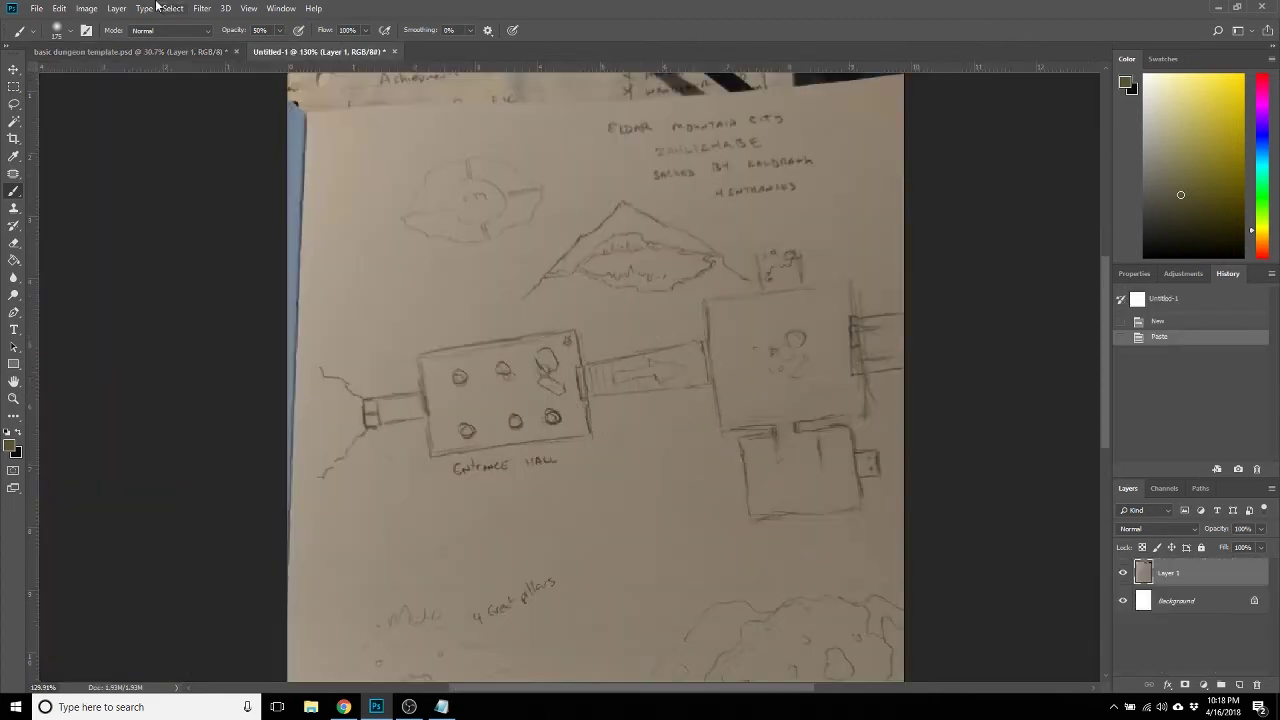
{"action": "left_click", "coordinate": [111, 52]}
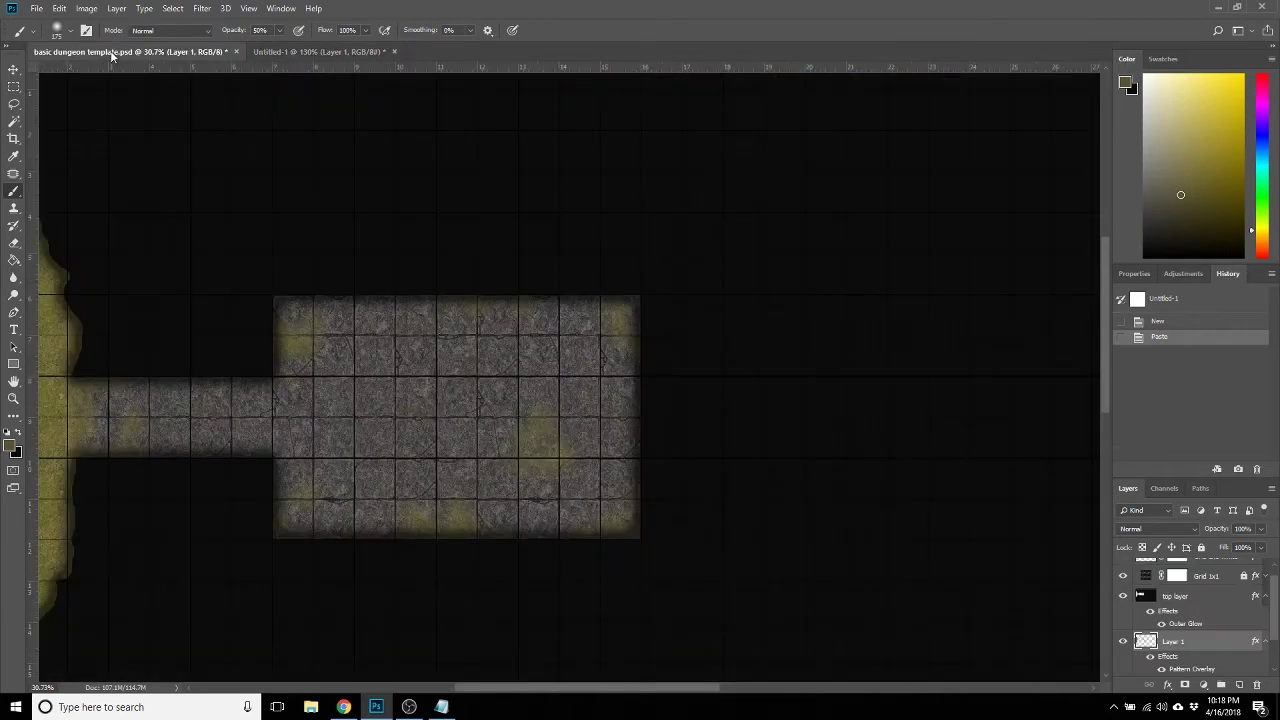
{"action": "left_click", "coordinate": [12, 86]}
{"action": "left_click_drag", "start_coordinate": [642, 379], "coordinate": [896, 457]}
{"action": "key", "text": "shift+Left"}
{"action": "key", "text": "shift+Left"}
{"action": "key", "text": "shift+Left"}
{"action": "key", "text": "shift+Left"}
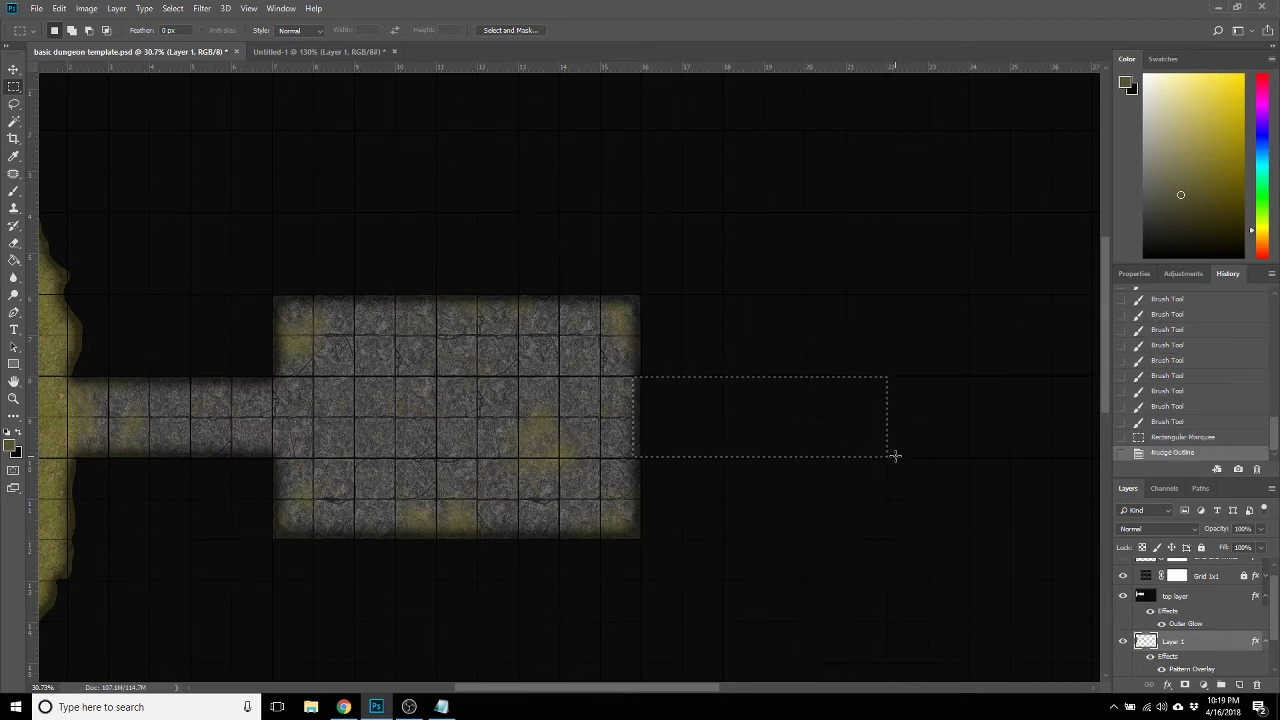
Cut the corridor out of the dark top layer, deselect, and launch File Explorer.
{"action": "scroll", "coordinate": [903, 483], "scroll_direction": "up", "scroll_amount": 5}
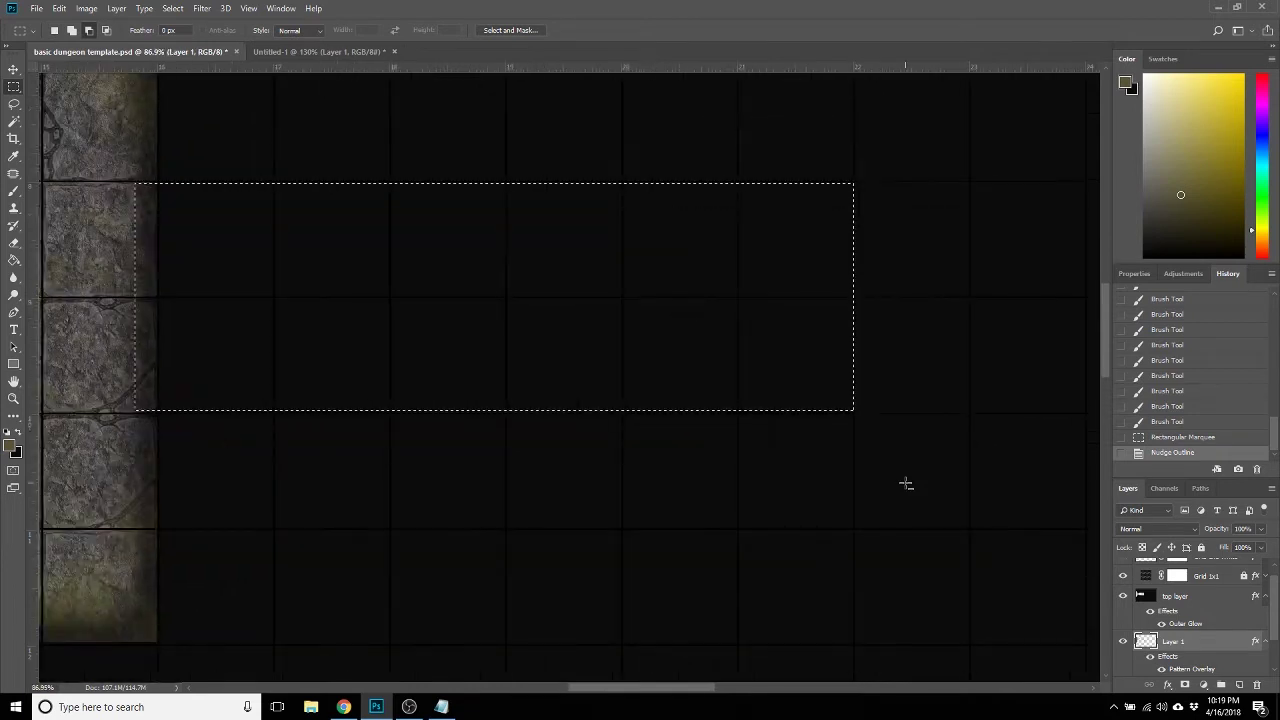
{"action": "key", "text": "Delete"}
{"action": "left_click", "coordinate": [1180, 597]}
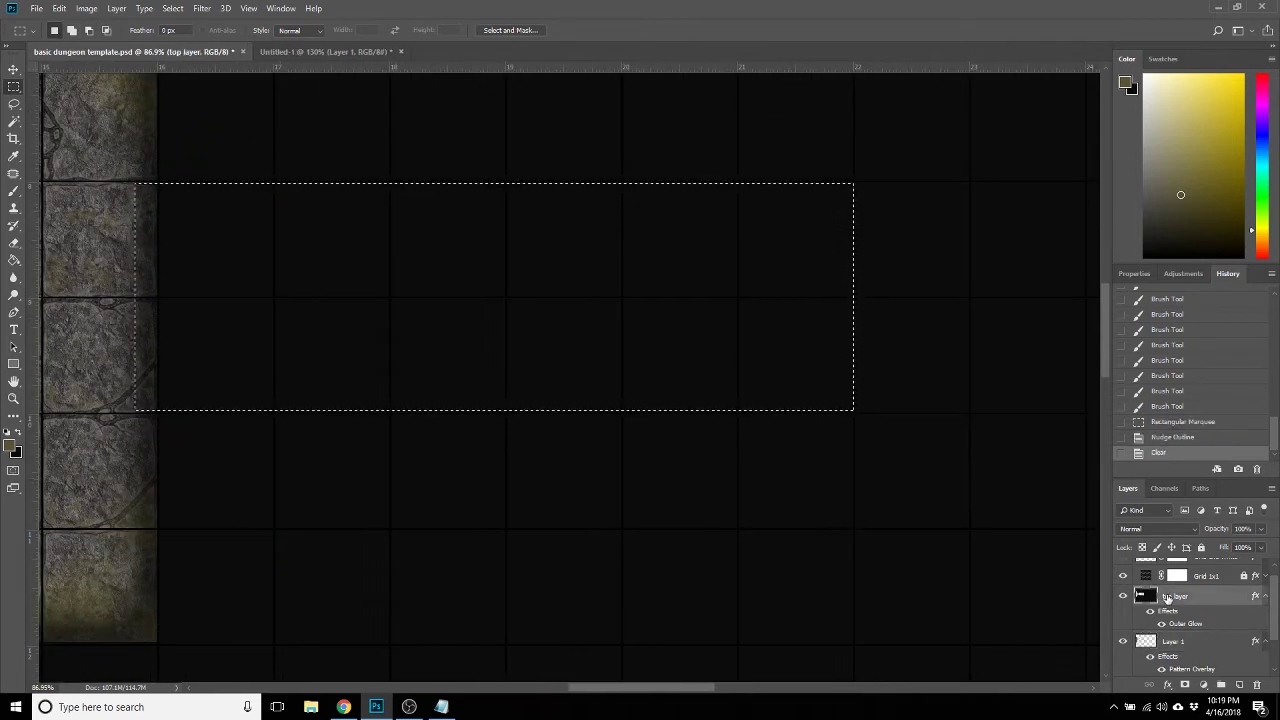
{"action": "key", "text": "Delete"}
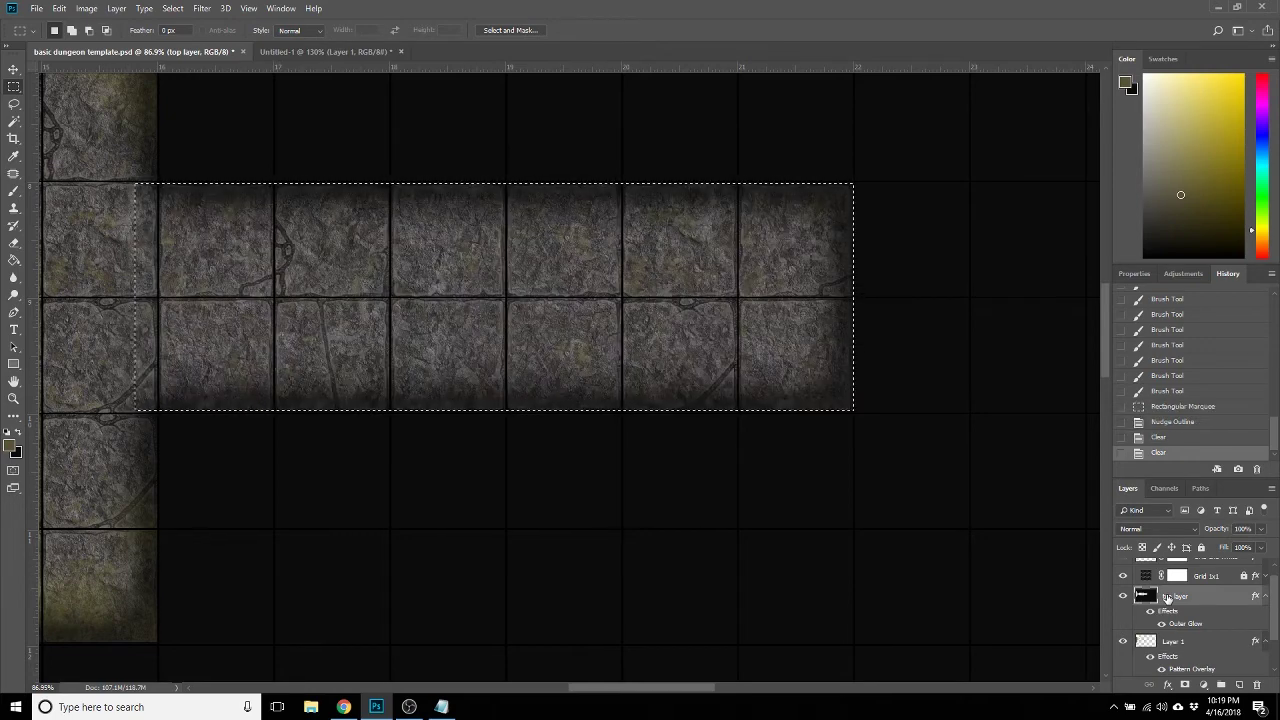
{"action": "key", "text": "ctrl+d"}
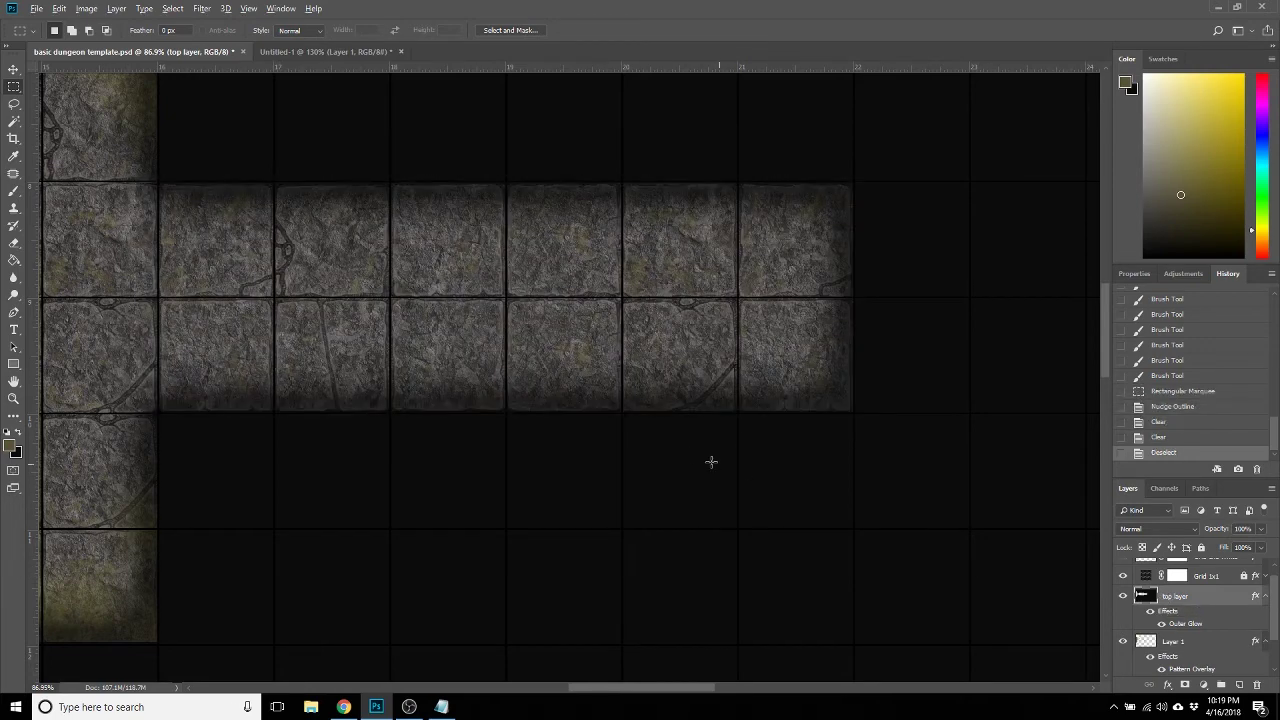
{"action": "scroll", "coordinate": [703, 456], "scroll_direction": "down", "scroll_amount": 5}
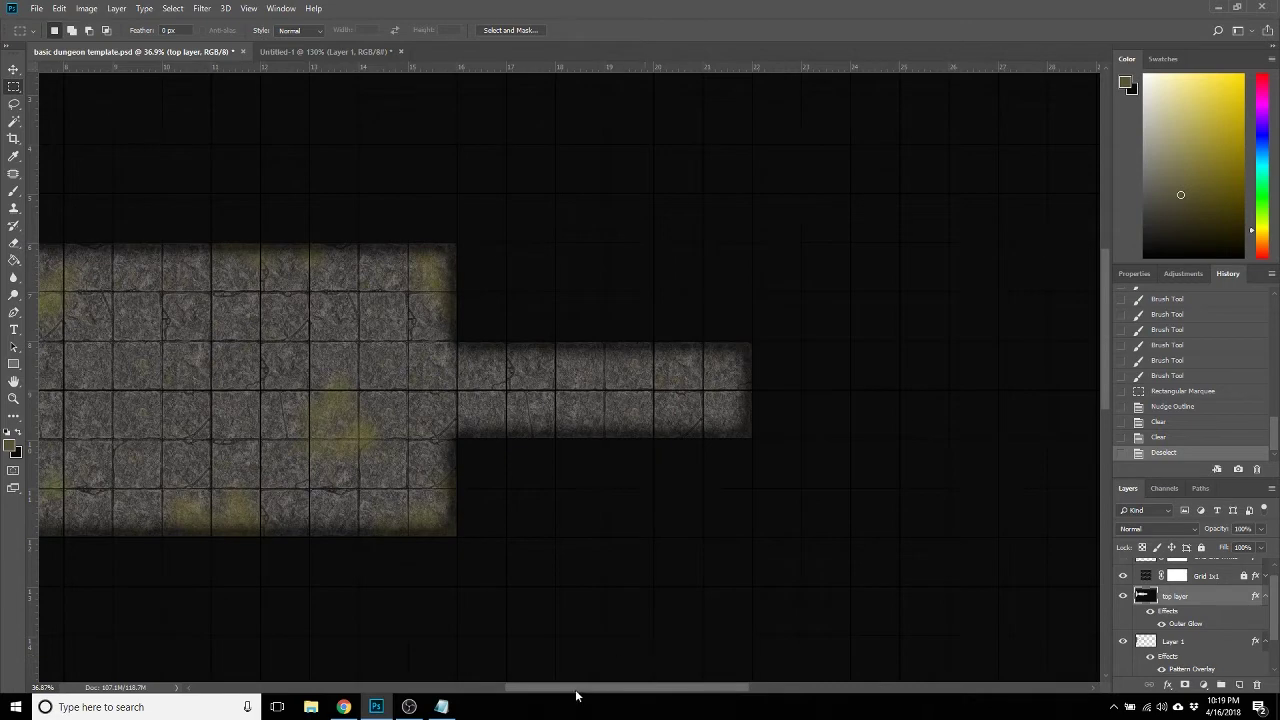
{"action": "left_click", "coordinate": [312, 707]}
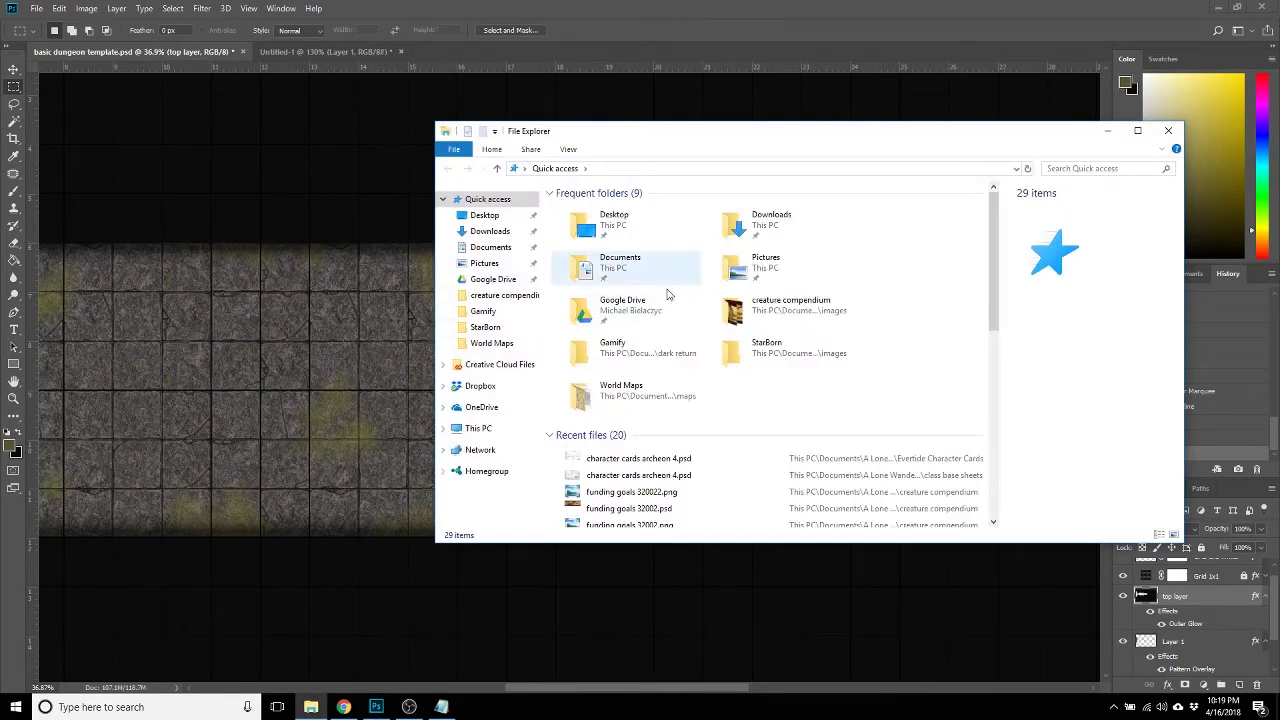
Browse from Downloads up to Documents, then into A RPG Folder > Map Textures > Favorites.
{"action": "double_click", "coordinate": [742, 226]}
{"action": "left_click", "coordinate": [485, 327]}
{"action": "left_click", "coordinate": [484, 300]}
{"action": "left_click", "coordinate": [740, 168]}
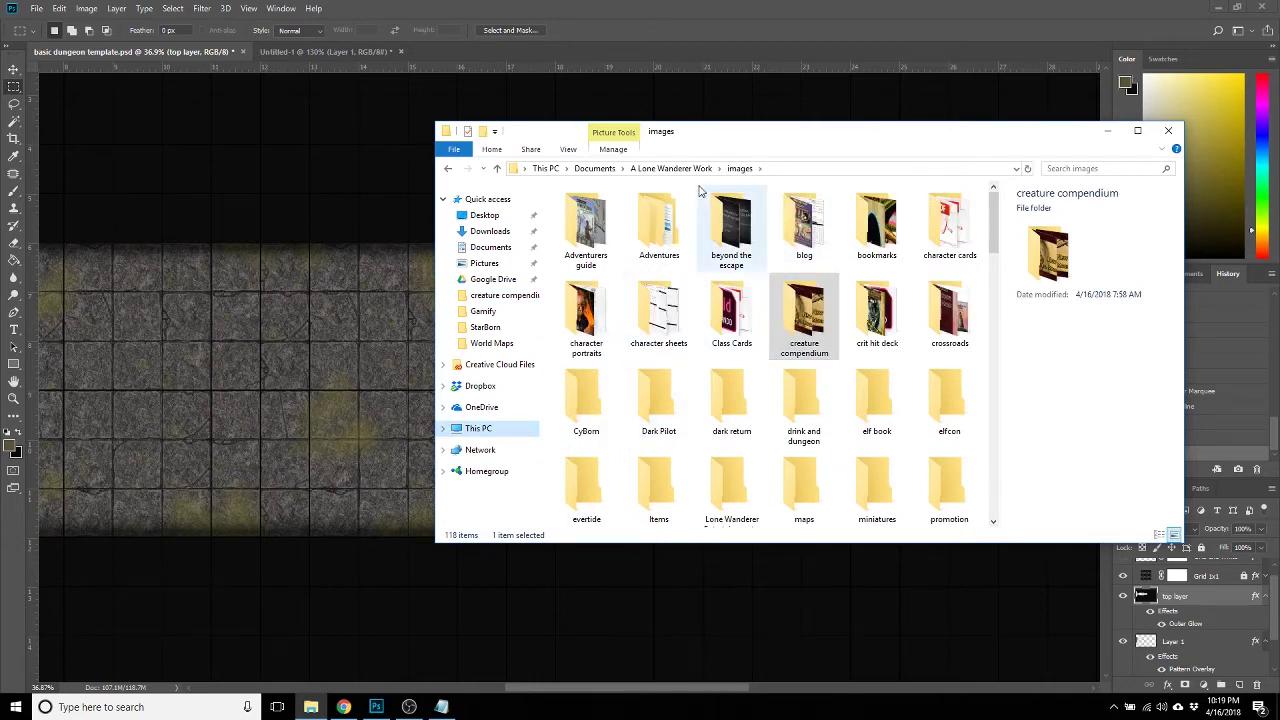
{"action": "left_click", "coordinate": [594, 168]}
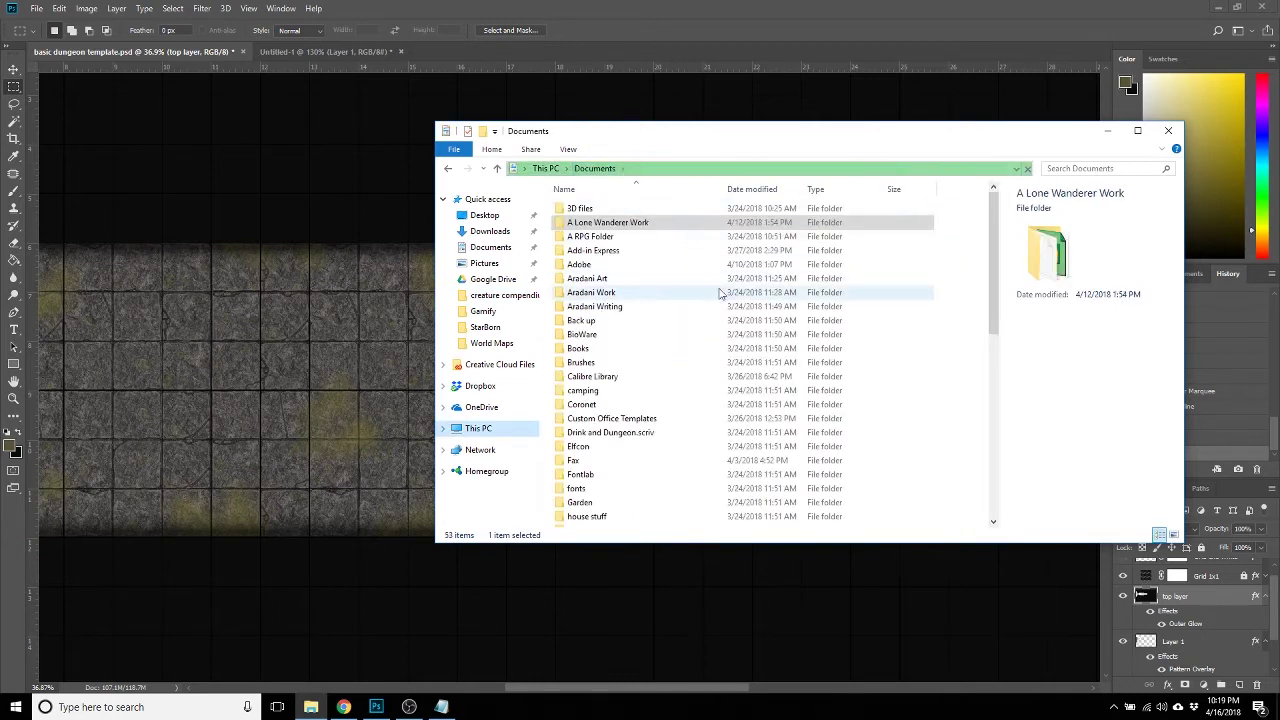
{"action": "double_click", "coordinate": [620, 237]}
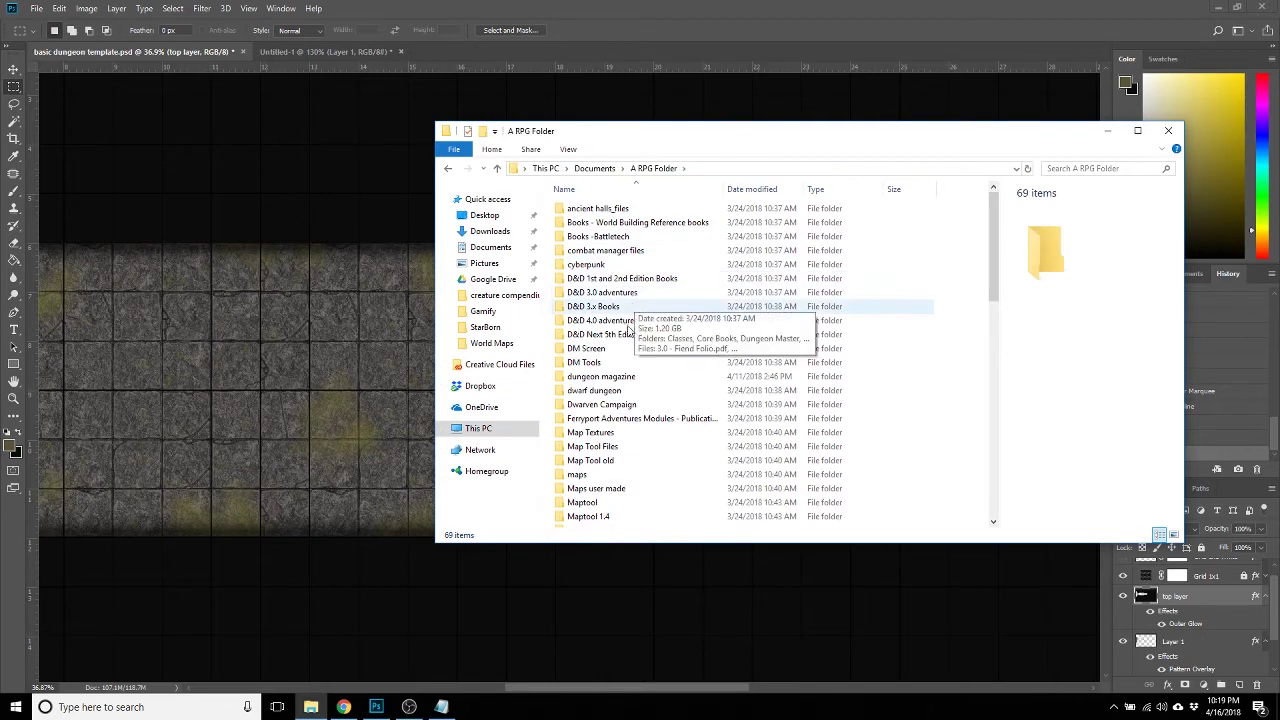
{"action": "double_click", "coordinate": [592, 432]}
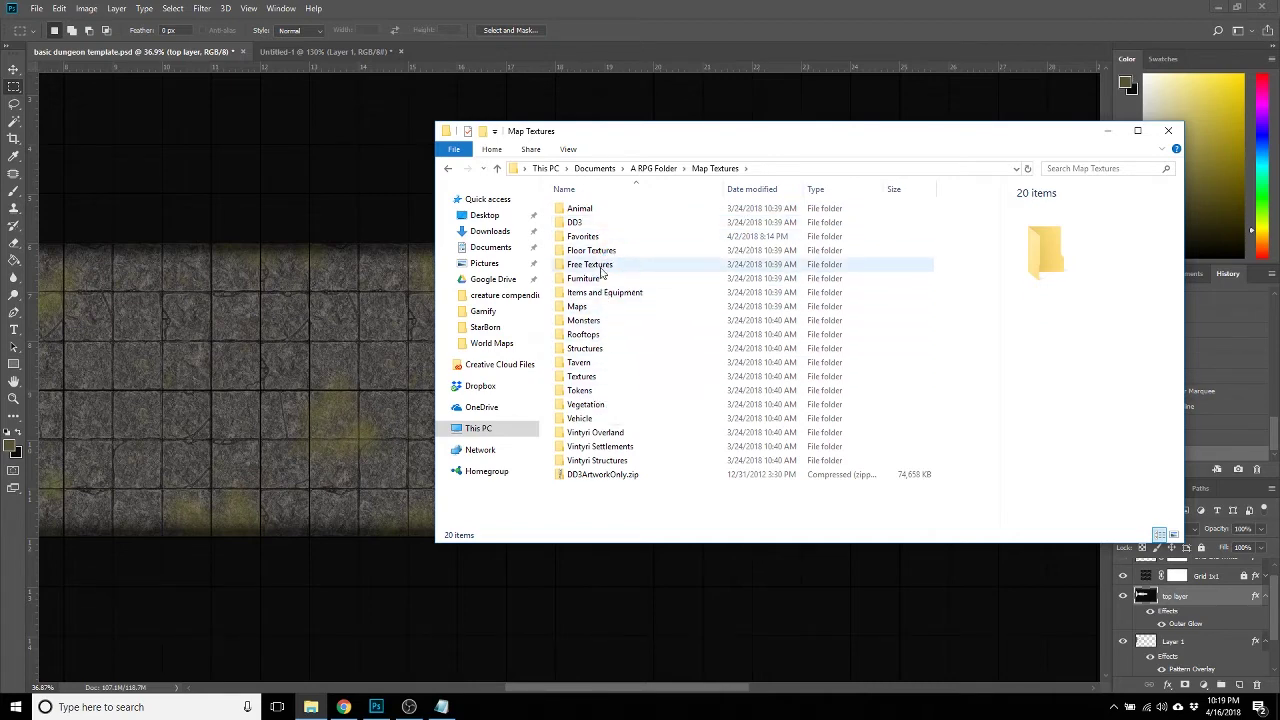
{"action": "double_click", "coordinate": [583, 237]}
Drag the graystairs image onto the corridor and rotate it to run along it.
{"action": "left_click_drag", "start_coordinate": [718, 135], "coordinate": [0, 185]}
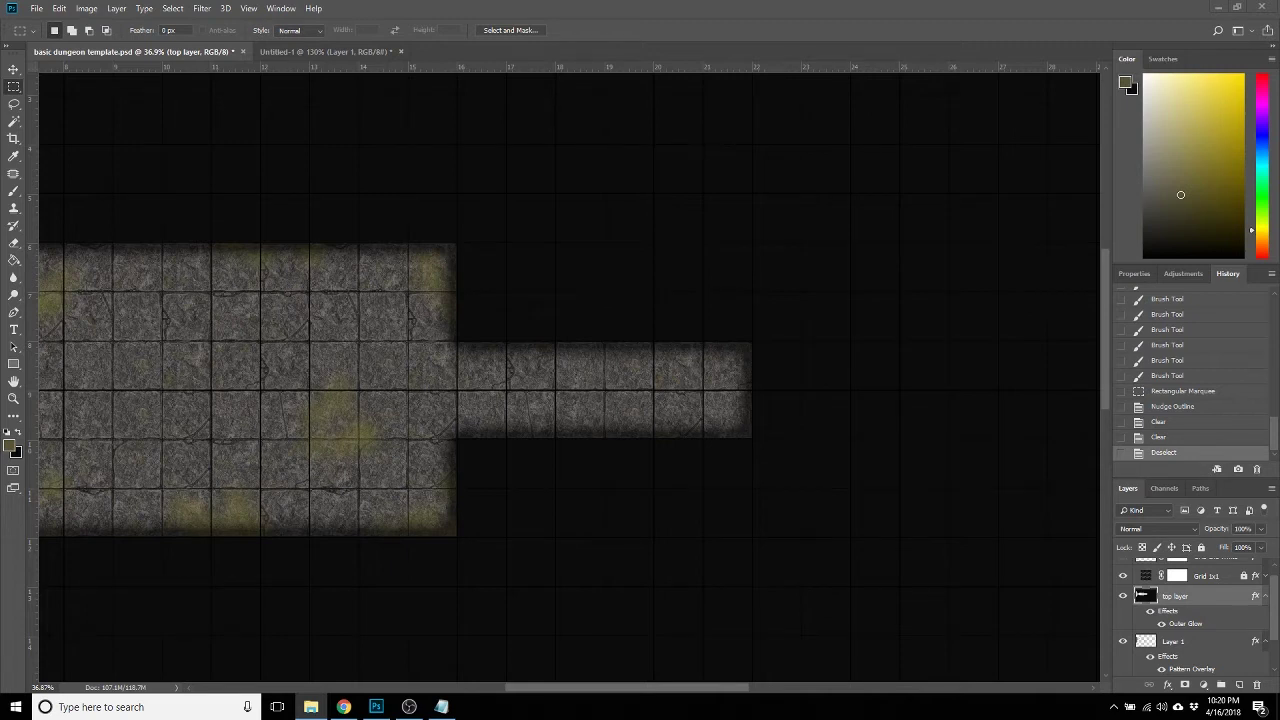
{"action": "left_click_drag", "start_coordinate": [328, 500], "coordinate": [552, 414]}
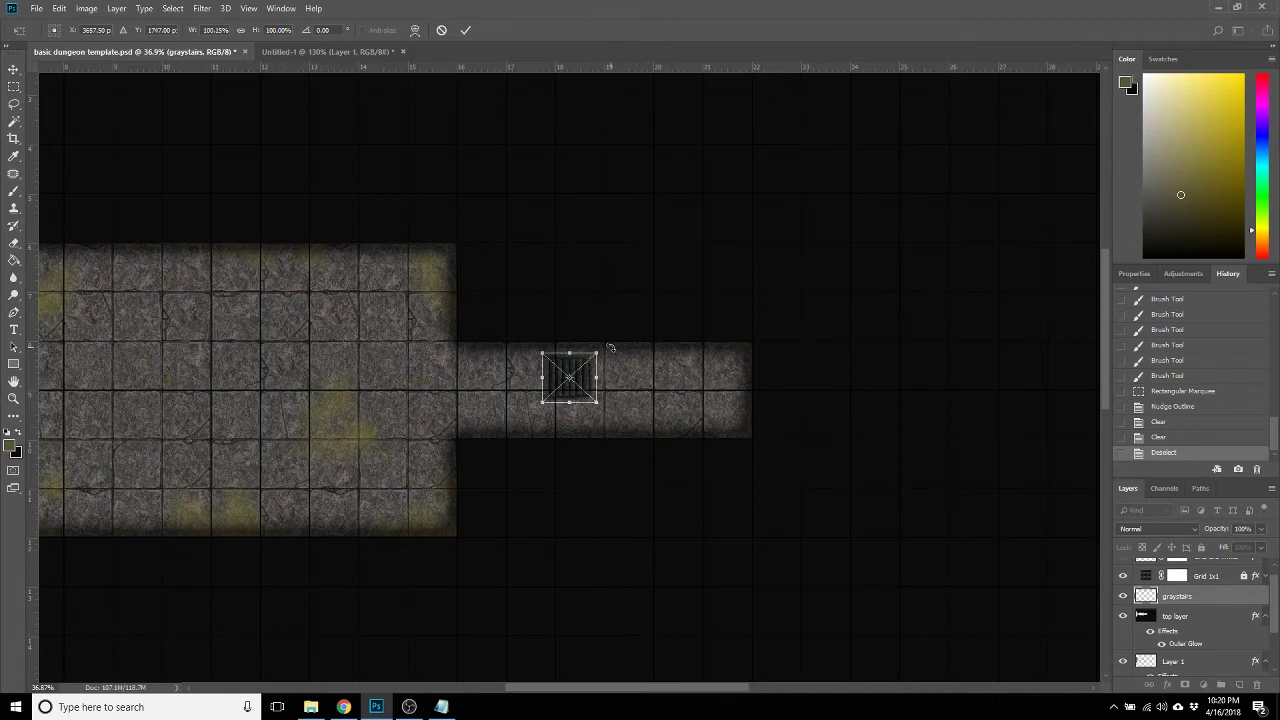
{"action": "left_click_drag", "start_coordinate": [610, 347], "coordinate": [480, 433]}
{"action": "key", "text": "Return"}
Scale the stairs up to fill the corridor's width and height, then commit the transform.
{"action": "left_click", "coordinate": [14, 68]}
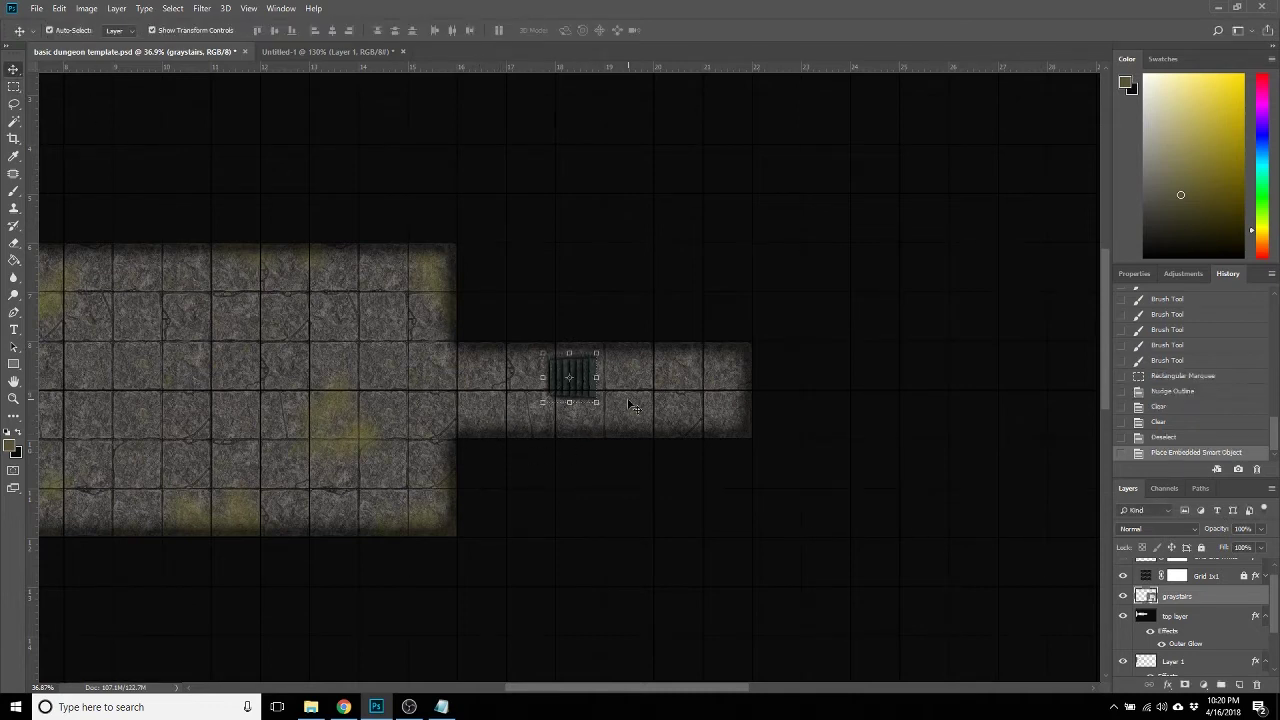
{"action": "left_click_drag", "start_coordinate": [597, 402], "coordinate": [711, 449]}
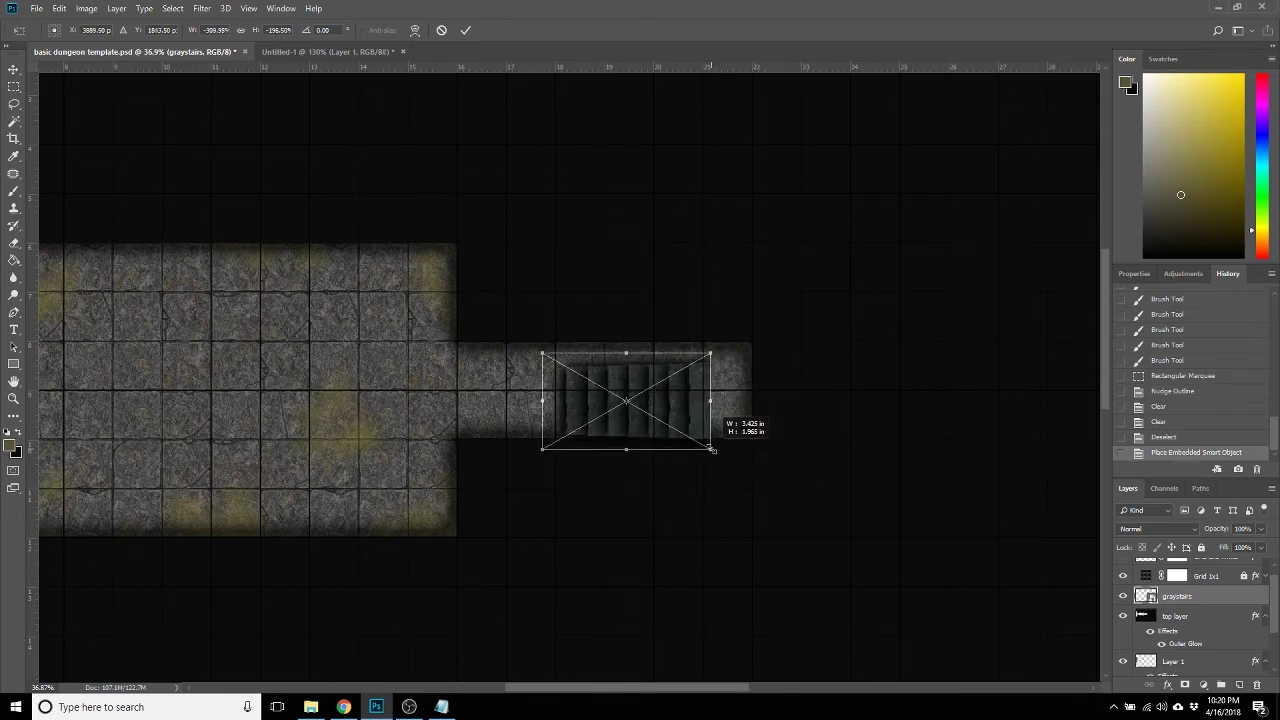
{"action": "left_click_drag", "start_coordinate": [626, 353], "coordinate": [529, 352]}
{"action": "key", "text": "Return"}
{"action": "left_click", "coordinate": [713, 509]}
{"action": "left_click", "coordinate": [595, 428]}
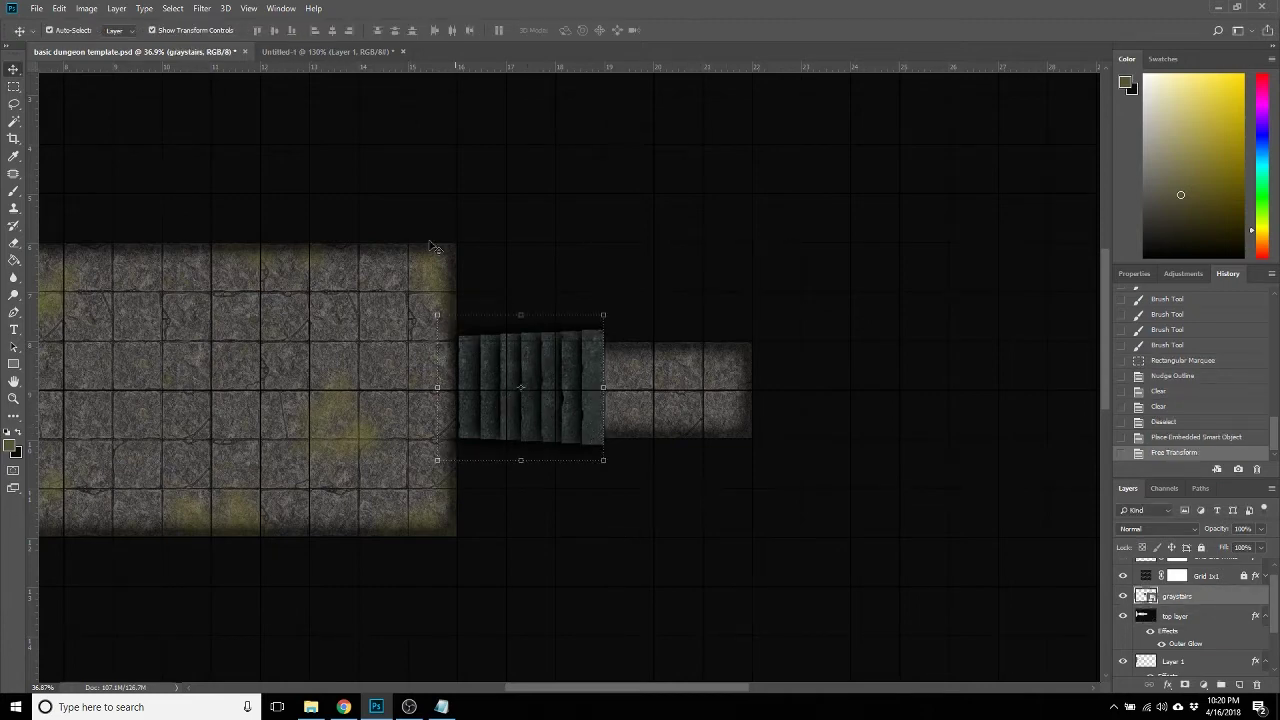
{"action": "left_click", "coordinate": [146, 10]}
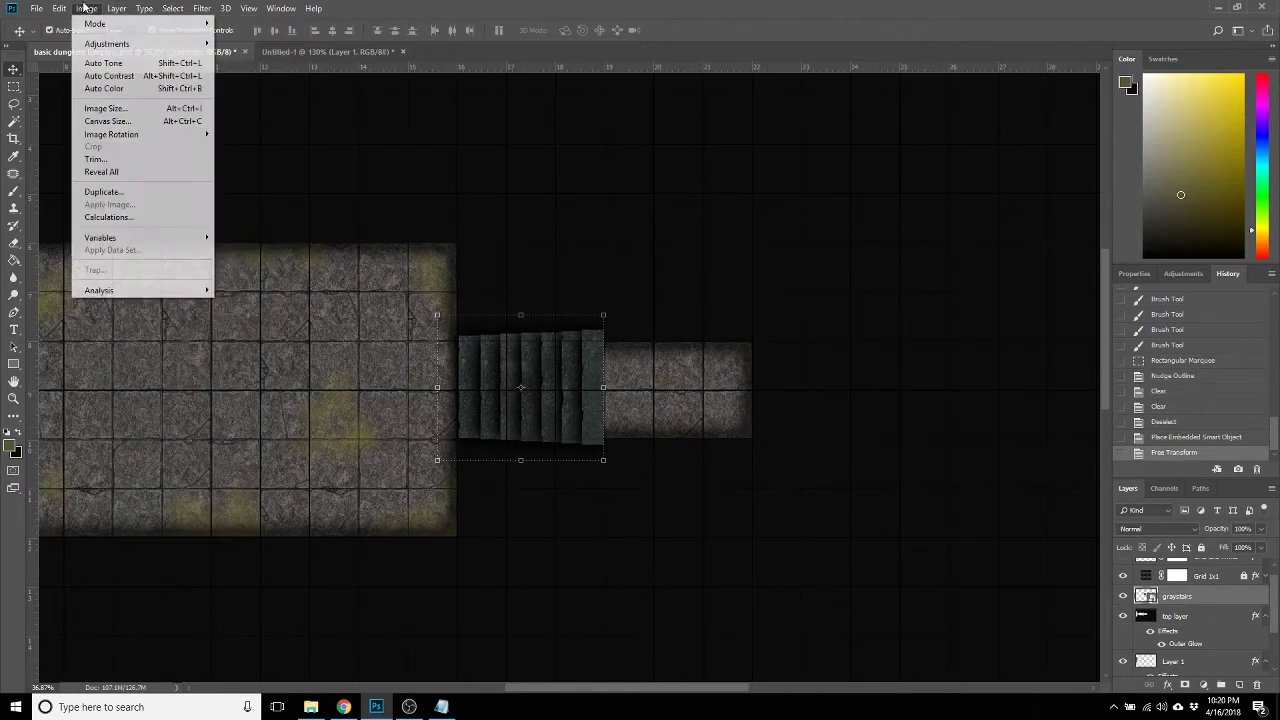
Apply Hue/Saturation to the stairs with Saturation about -77 and a slight lightness boost.
{"action": "mouse_move", "coordinate": [136, 49]}
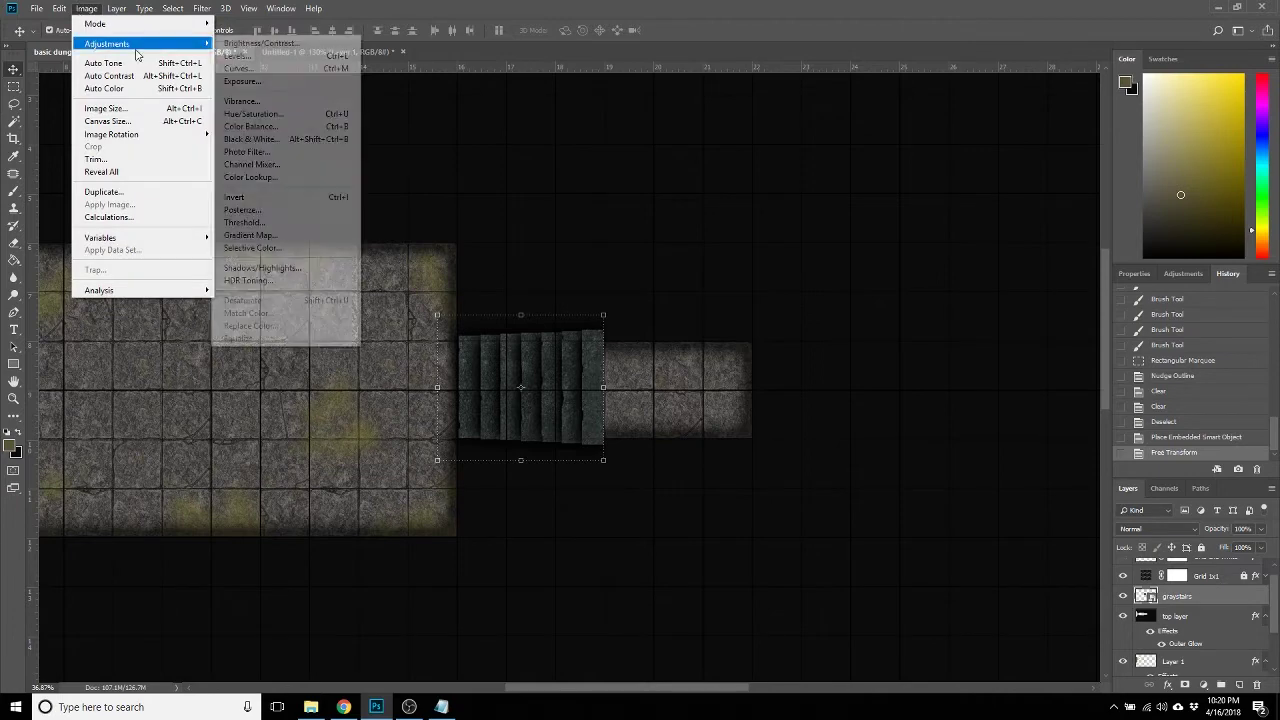
{"action": "left_click", "coordinate": [257, 117]}
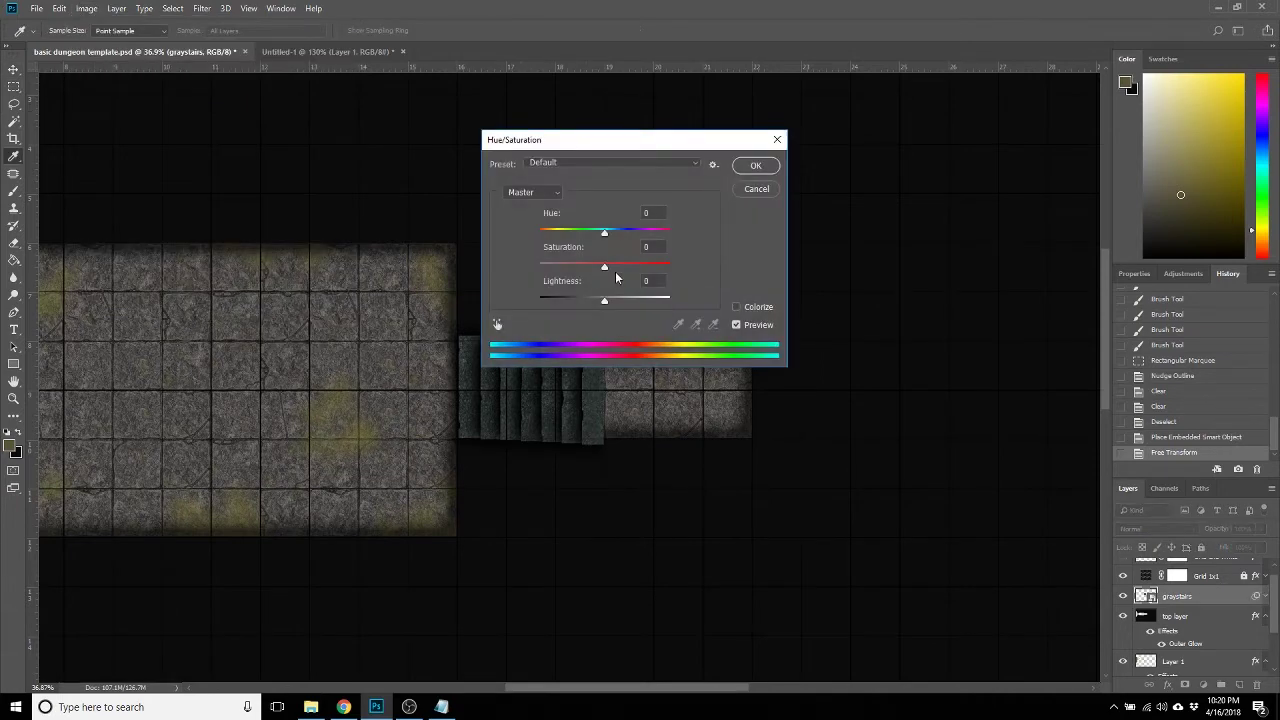
{"action": "left_click_drag", "start_coordinate": [604, 268], "coordinate": [603, 305]}
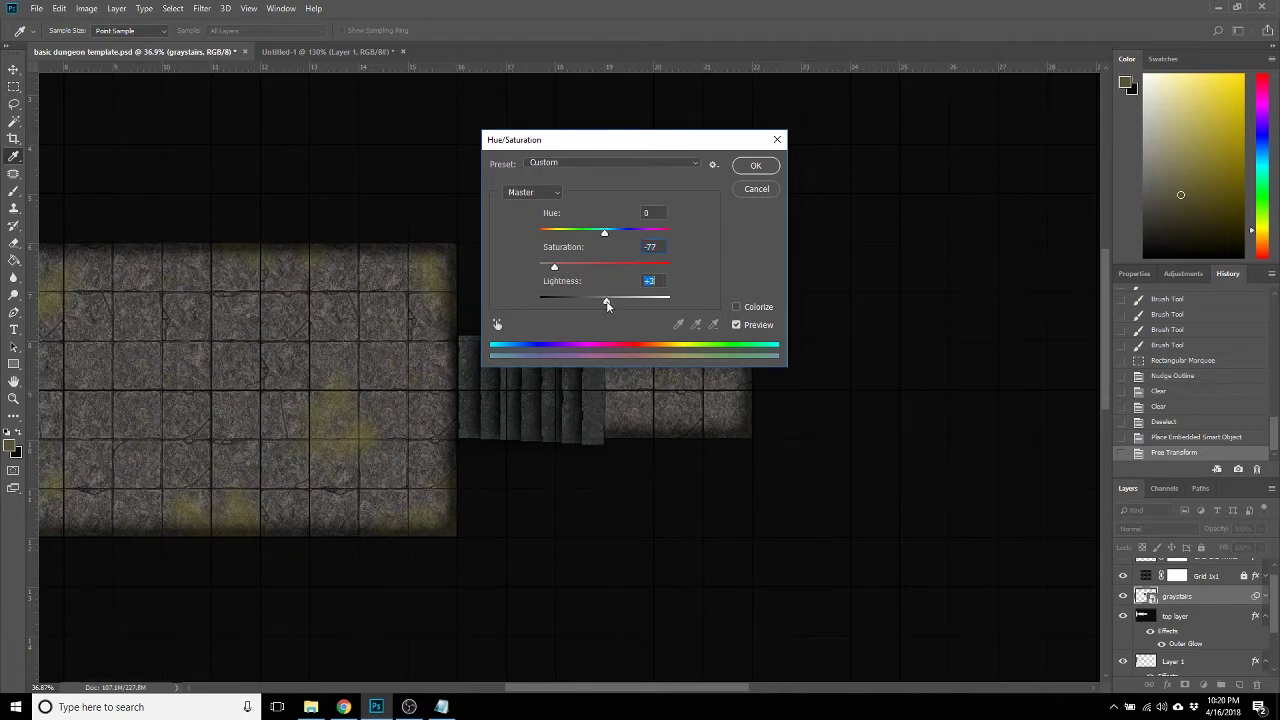
{"action": "mouse_move", "coordinate": [603, 236]}
{"action": "left_mouse_down"}
{"action": "mouse_move", "coordinate": [574, 236]}
{"action": "mouse_move", "coordinate": [651, 243]}
{"action": "mouse_move", "coordinate": [601, 240]}
{"action": "mouse_move", "coordinate": [617, 240]}
{"action": "left_mouse_up"}
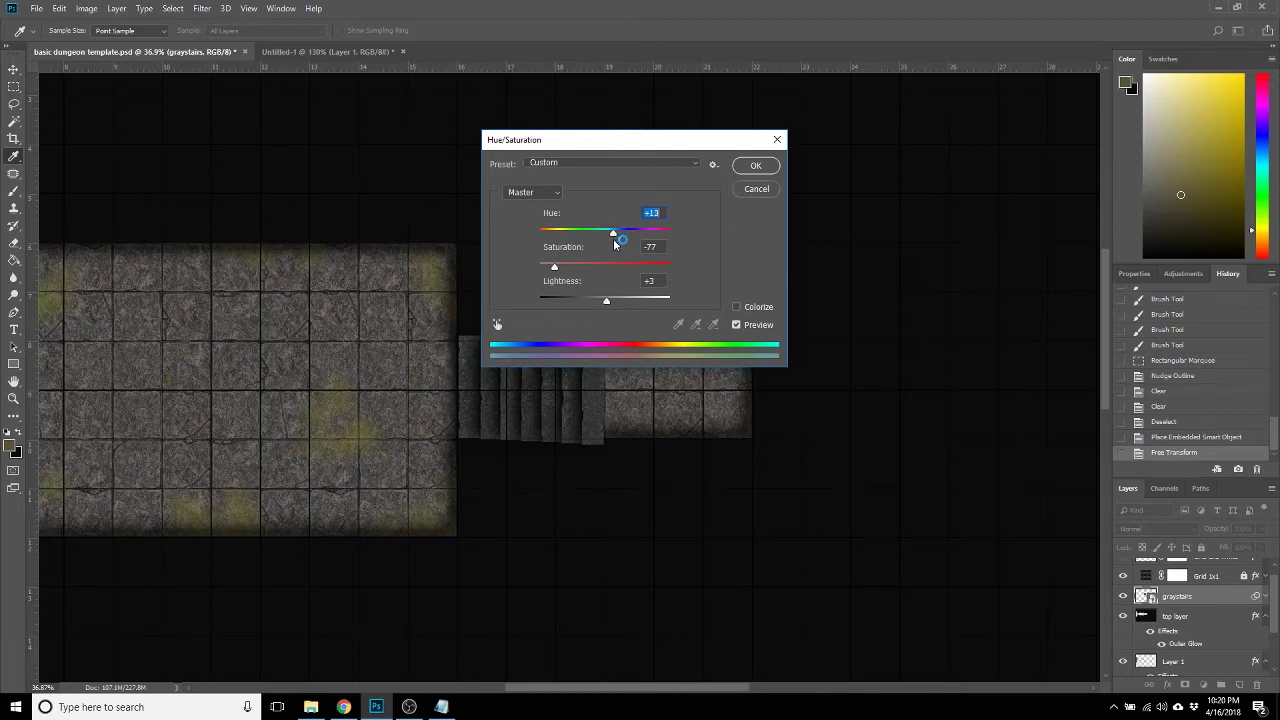
{"action": "left_click", "coordinate": [757, 165]}
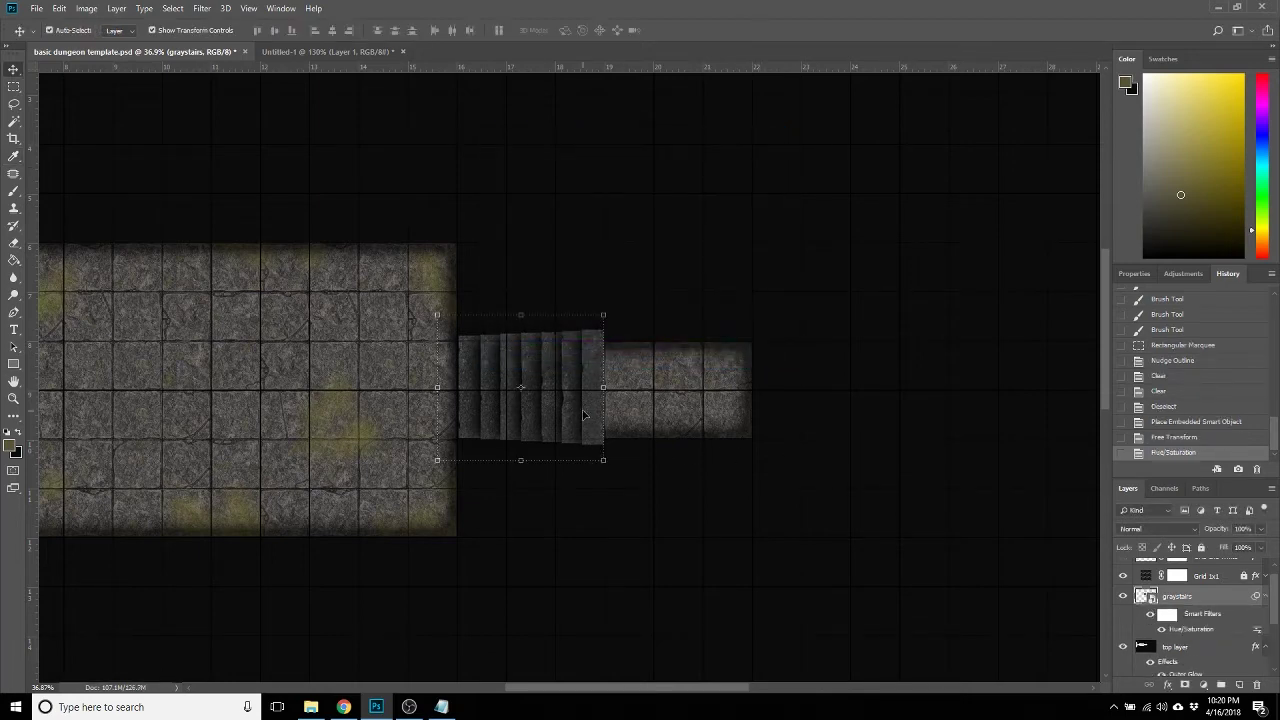
Move the graystairs layer beneath the dark top layer and duplicate it.
{"action": "scroll", "coordinate": [1176, 605], "scroll_direction": "down", "scroll_amount": 1}
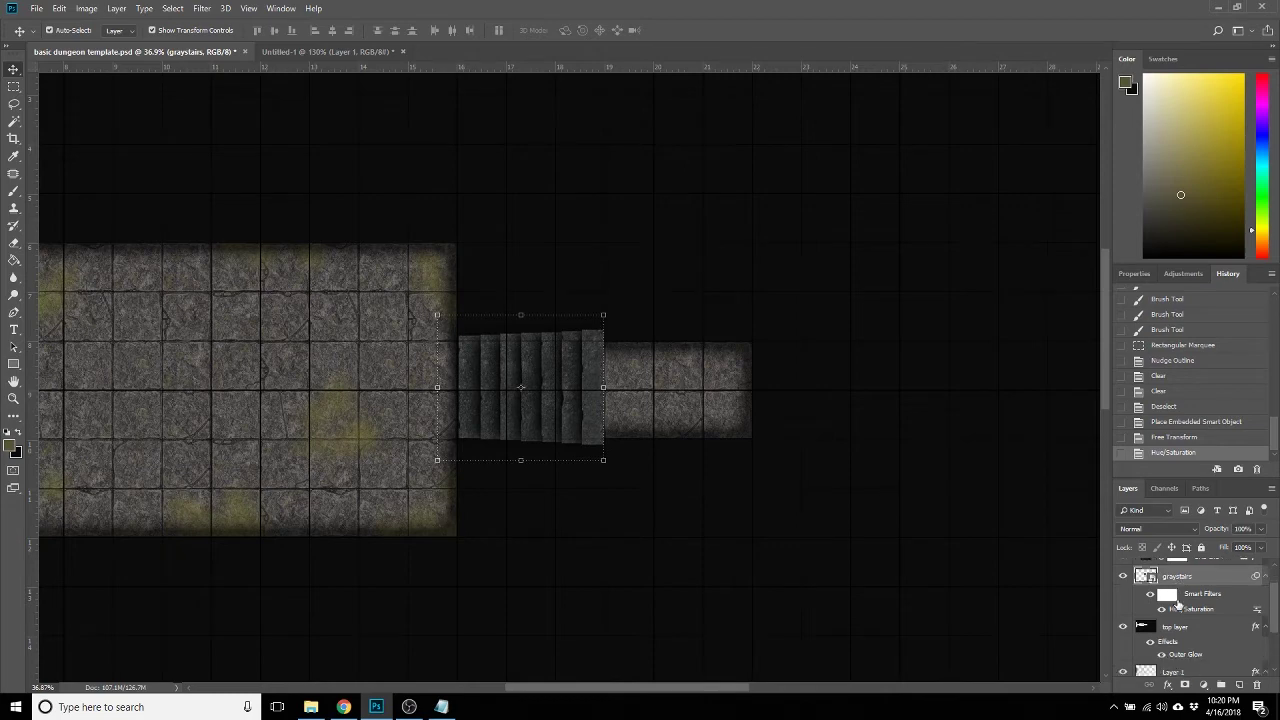
{"action": "left_click_drag", "start_coordinate": [1172, 578], "coordinate": [1169, 656]}
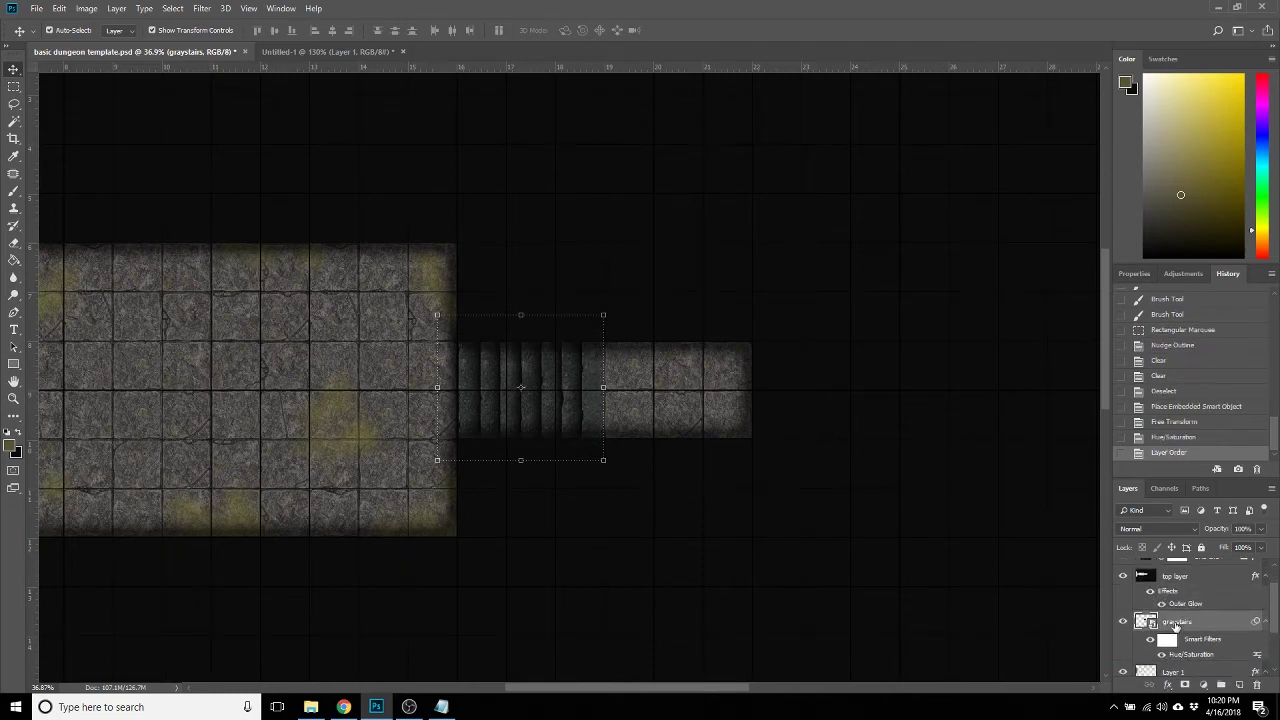
{"action": "right_click", "coordinate": [1176, 624]}
{"action": "left_click", "coordinate": [1150, 105]}
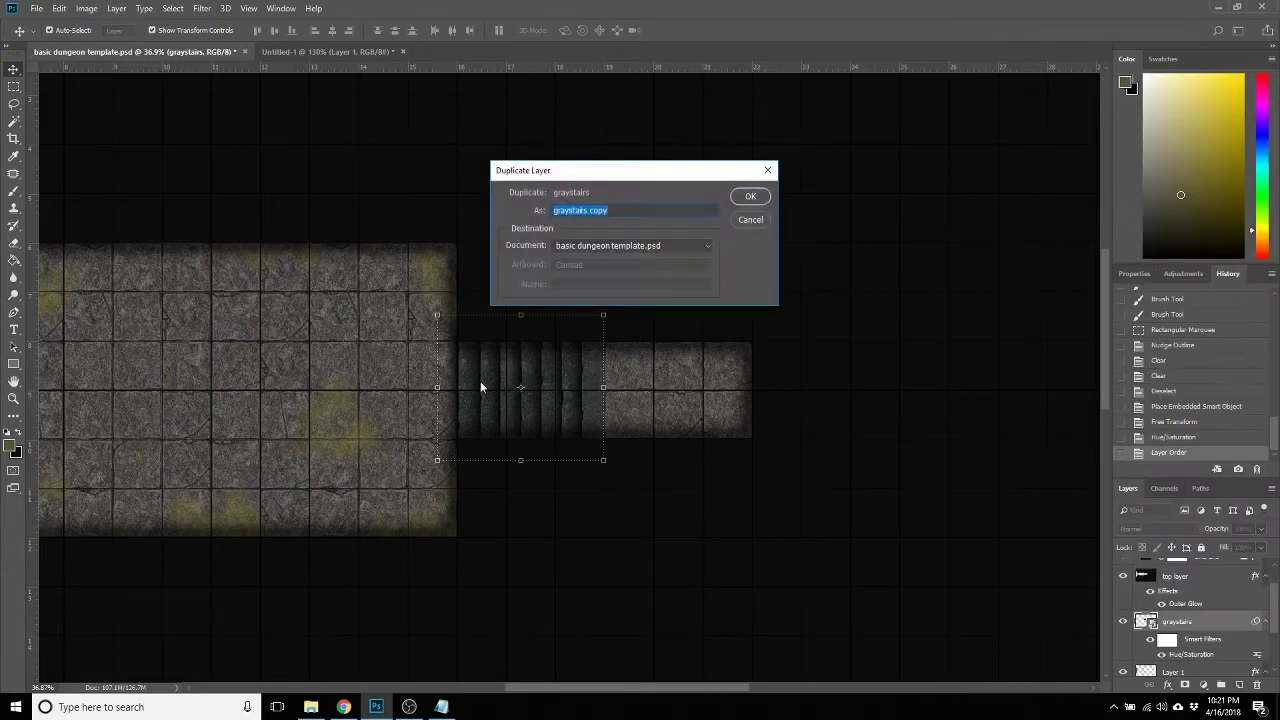
{"action": "left_click", "coordinate": [750, 196]}
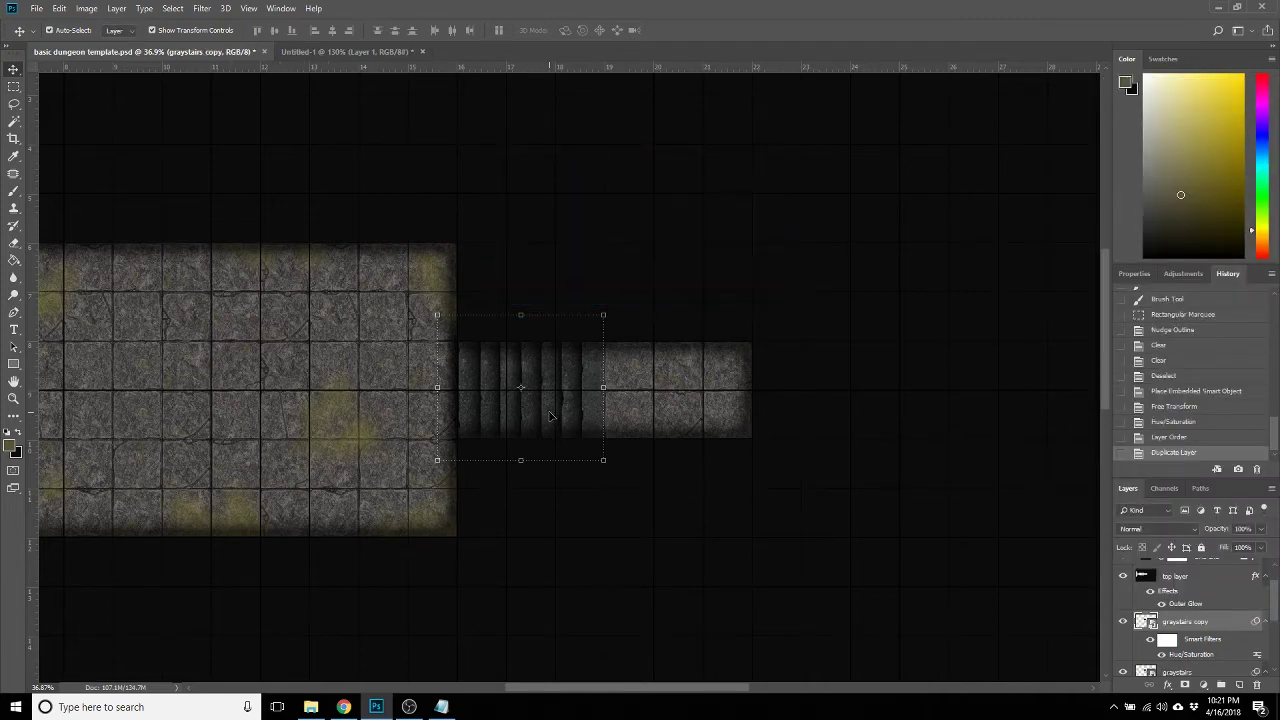
Shift the graystairs copy right along the corridor, nudging it two pixels left to close the gap.
{"action": "left_click_drag", "start_coordinate": [549, 416], "coordinate": [701, 424]}
{"action": "left_click", "coordinate": [735, 508]}
{"action": "left_click", "coordinate": [680, 404]}
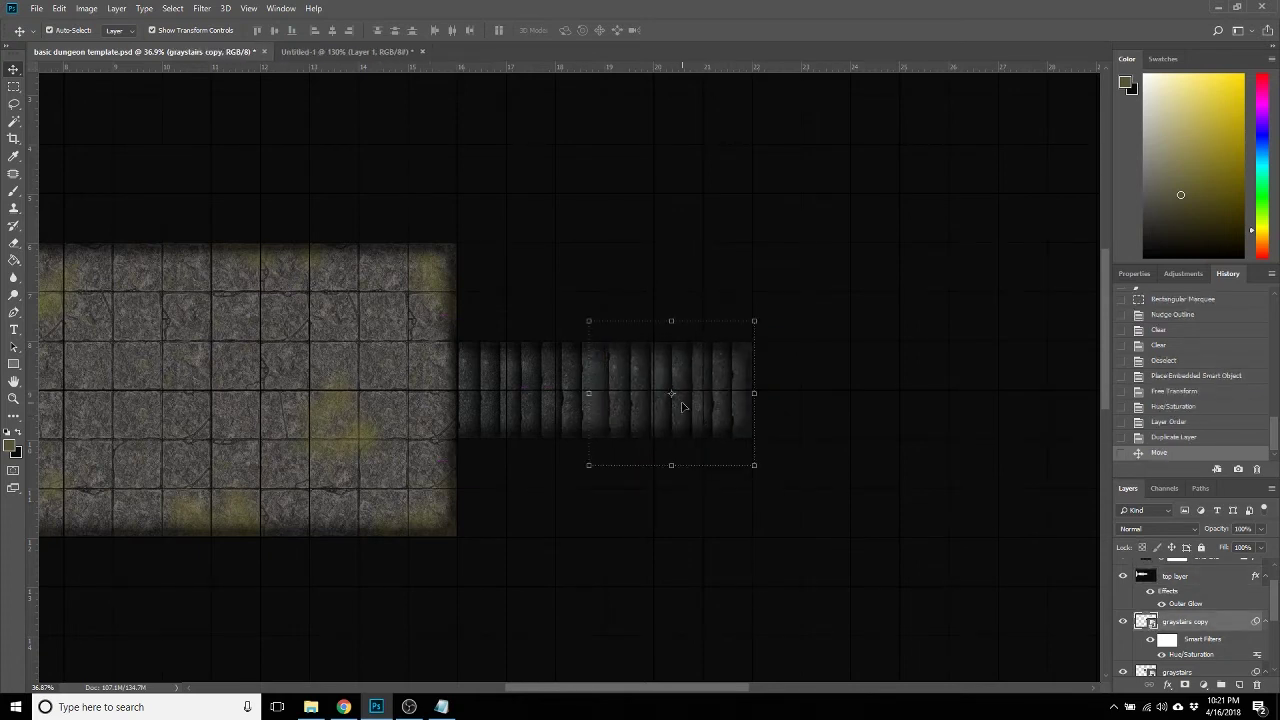
{"action": "key", "text": "Left"}
{"action": "key", "text": "Left"}
{"action": "key", "text": "Left"}
{"action": "key", "text": "Left"}
{"action": "key", "text": "Left"}
{"action": "key", "text": "Left"}
{"action": "key", "text": "Left"}
{"action": "key", "text": "Left"}
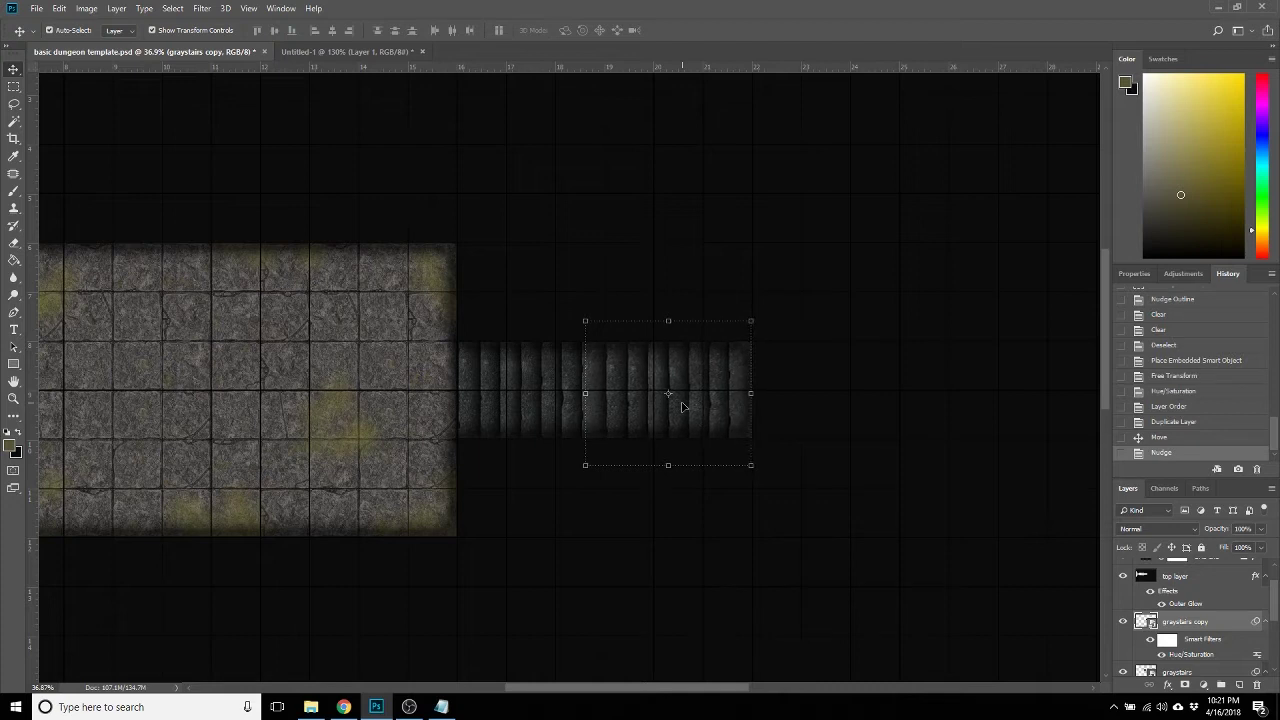
{"action": "key", "text": "Left"}
{"action": "key", "text": "Left"}
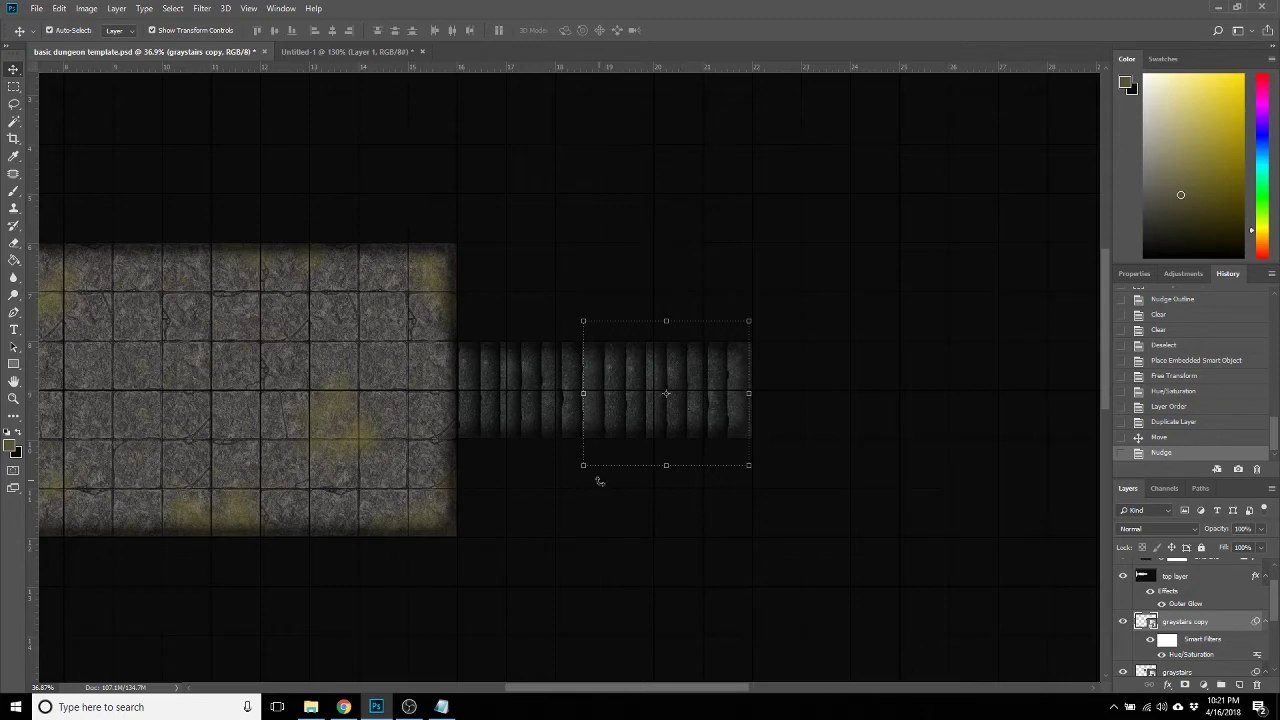
{"action": "left_click", "coordinate": [676, 512]}
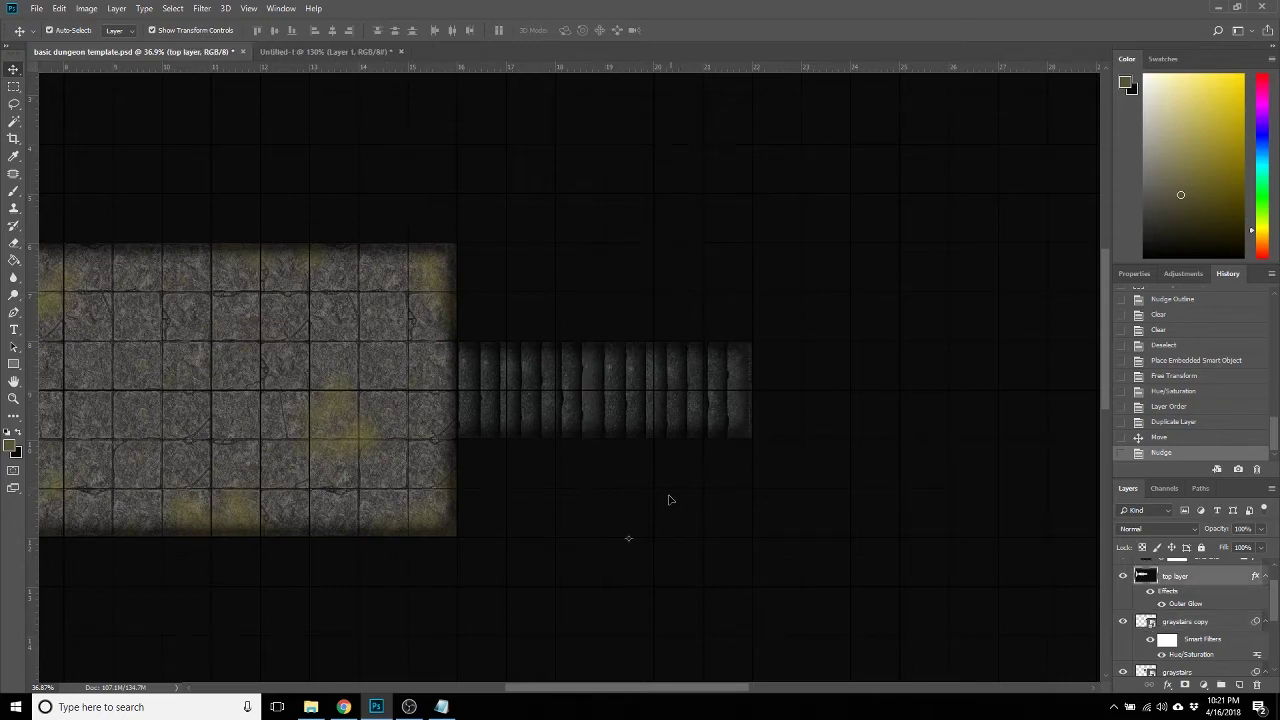
{"action": "scroll", "coordinate": [620, 451], "scroll_direction": "up", "scroll_amount": 5}
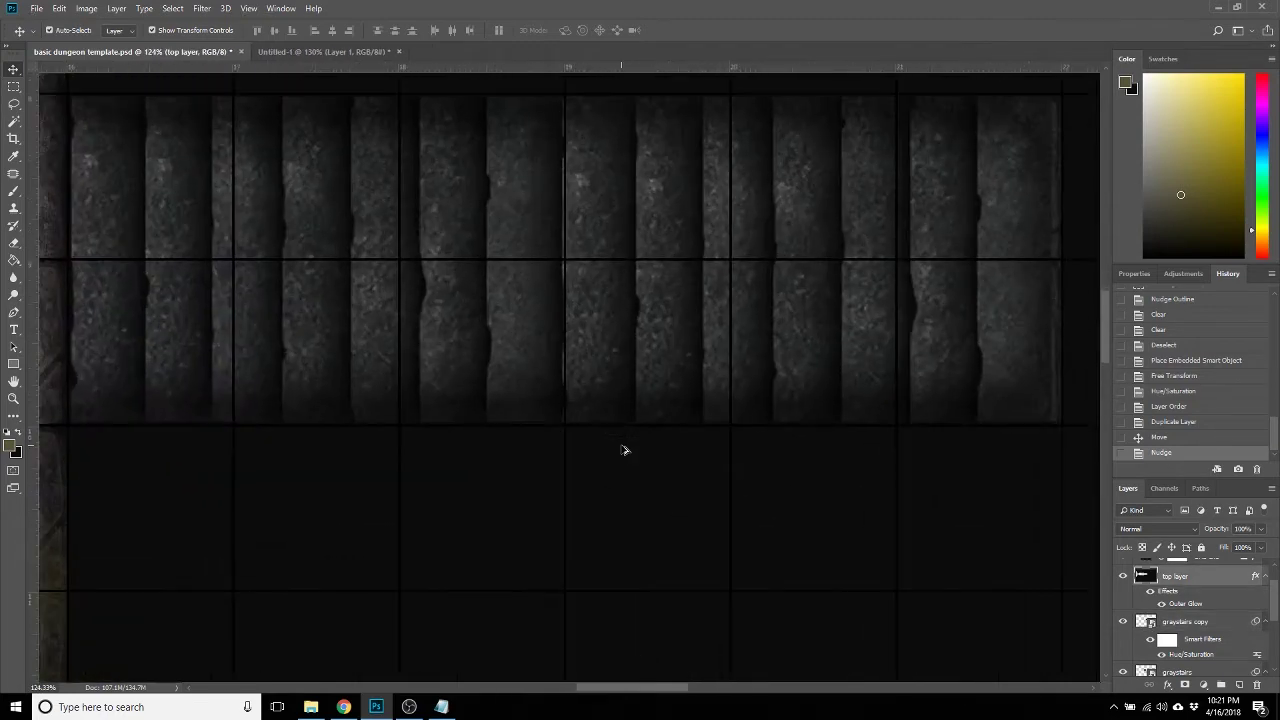
{"action": "scroll", "coordinate": [831, 329], "scroll_direction": "down", "scroll_amount": 4}
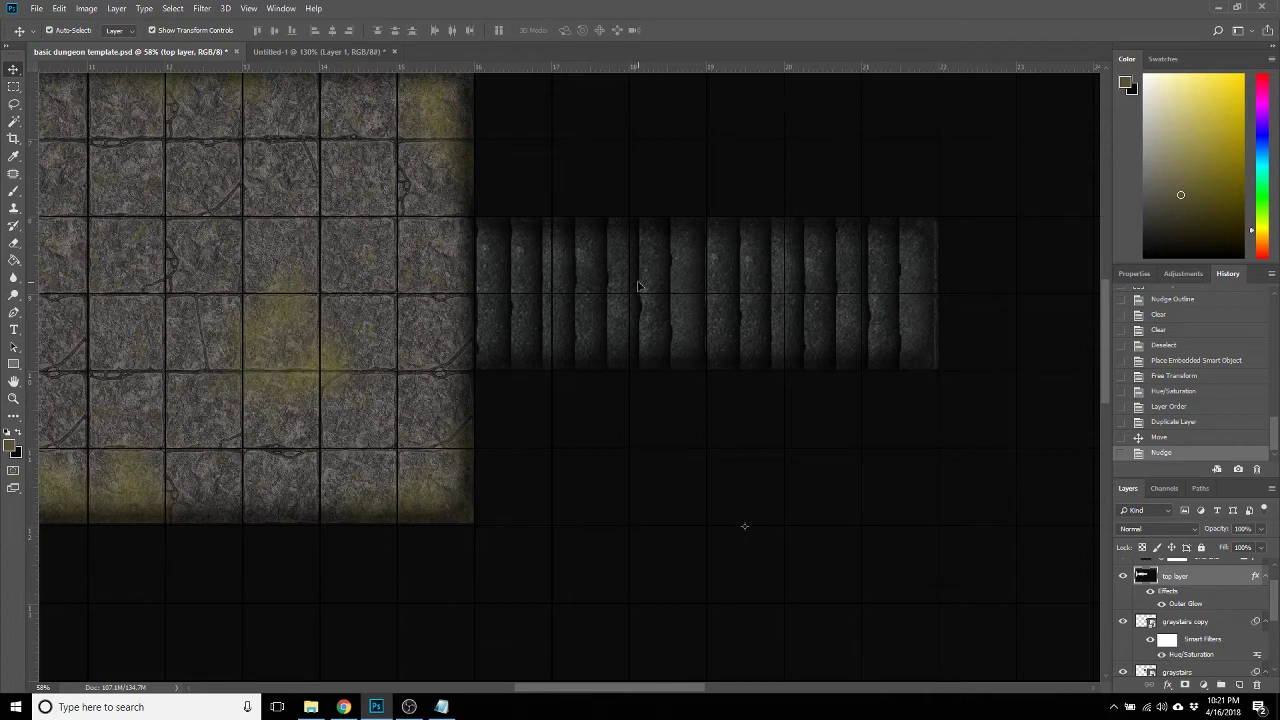
{"action": "left_click", "coordinate": [1180, 622]}
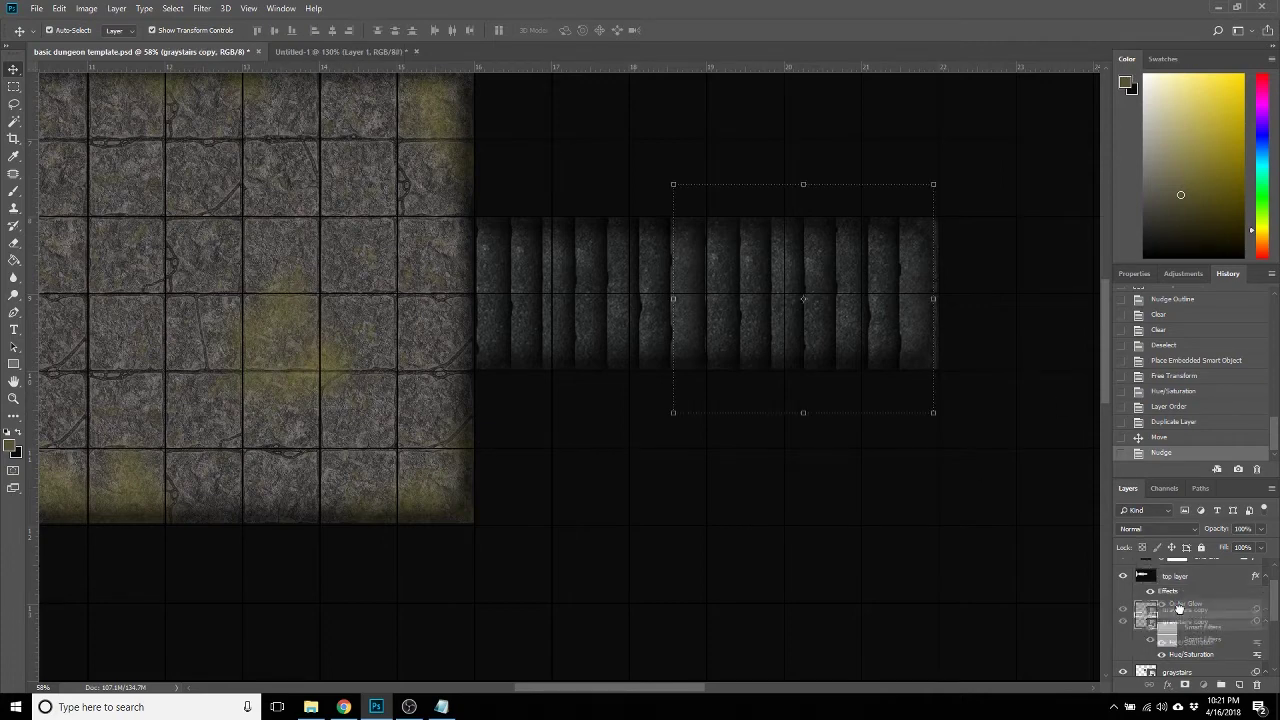
{"action": "left_click_drag", "start_coordinate": [1180, 606], "coordinate": [1178, 570]}
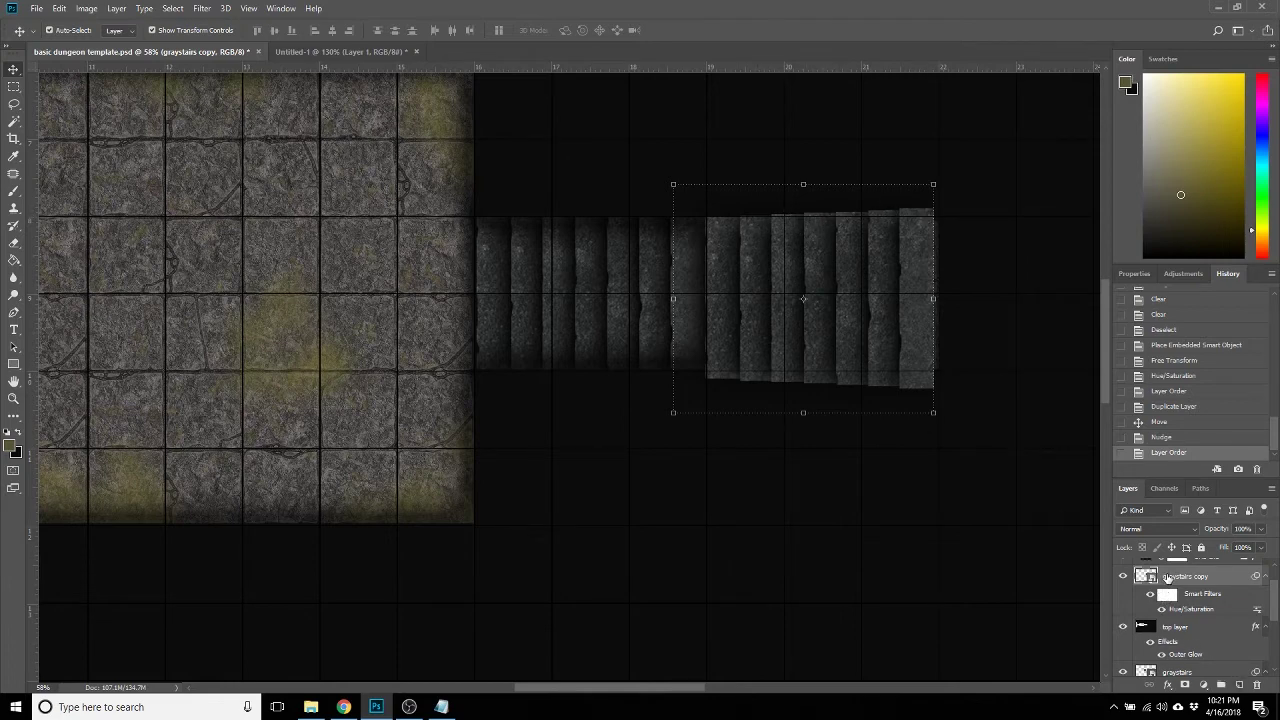
{"action": "left_click_drag", "start_coordinate": [1168, 580], "coordinate": [1165, 632]}
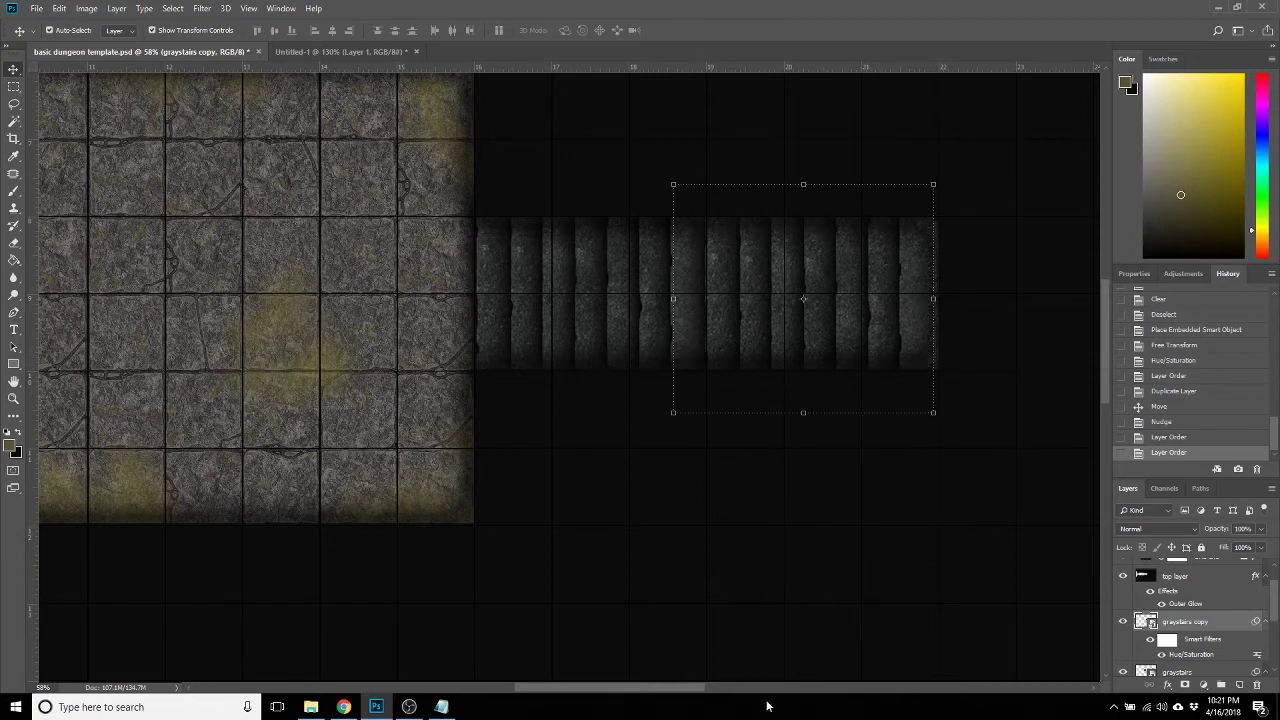
{"action": "left_click_drag", "start_coordinate": [660, 688], "coordinate": [699, 688]}
{"action": "left_click", "coordinate": [643, 541]}
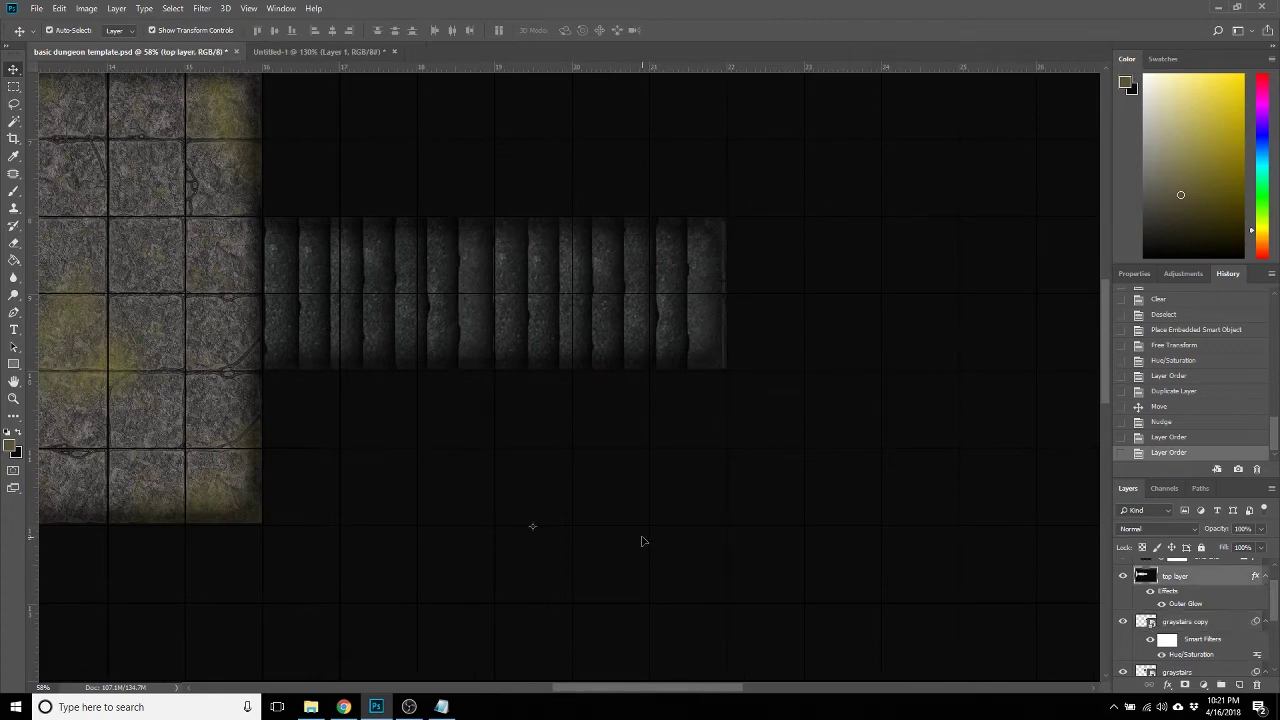
{"action": "scroll", "coordinate": [614, 540], "scroll_direction": "down", "scroll_amount": 3, "text": "alt"}
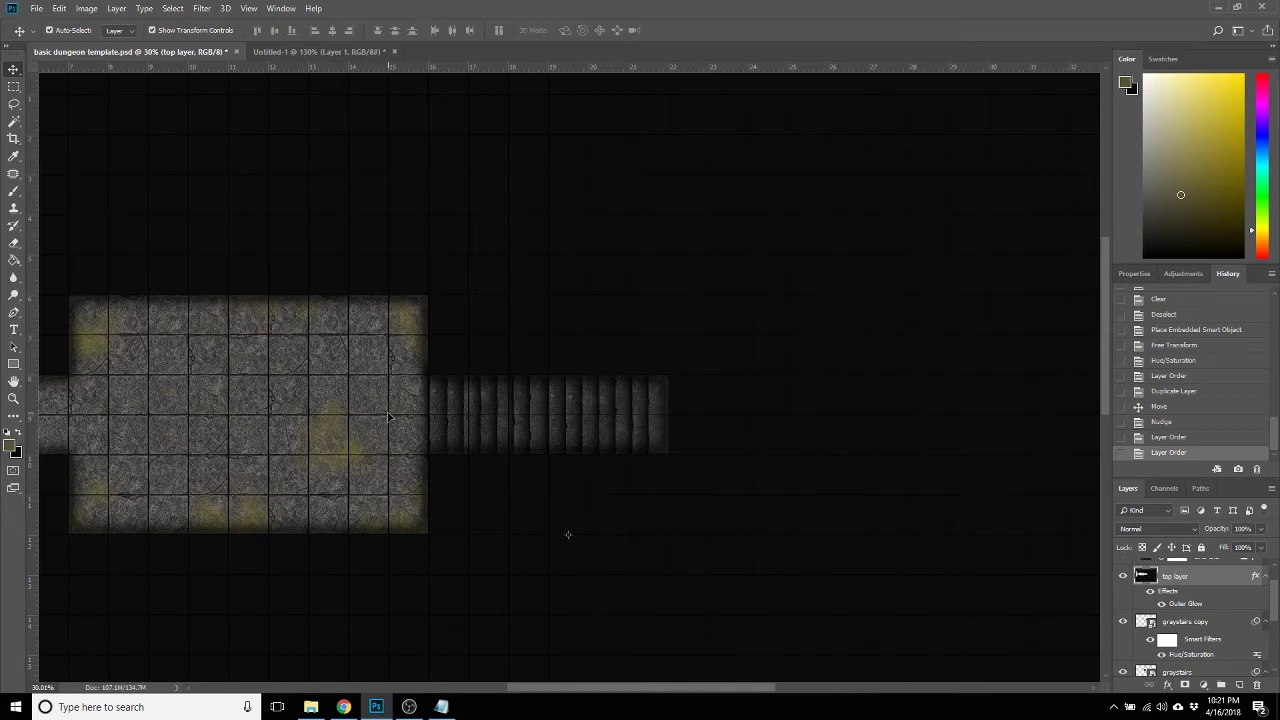
After checking the sketch, clear a large square room right of the stairs from the dark layer.
{"action": "left_click", "coordinate": [258, 51]}
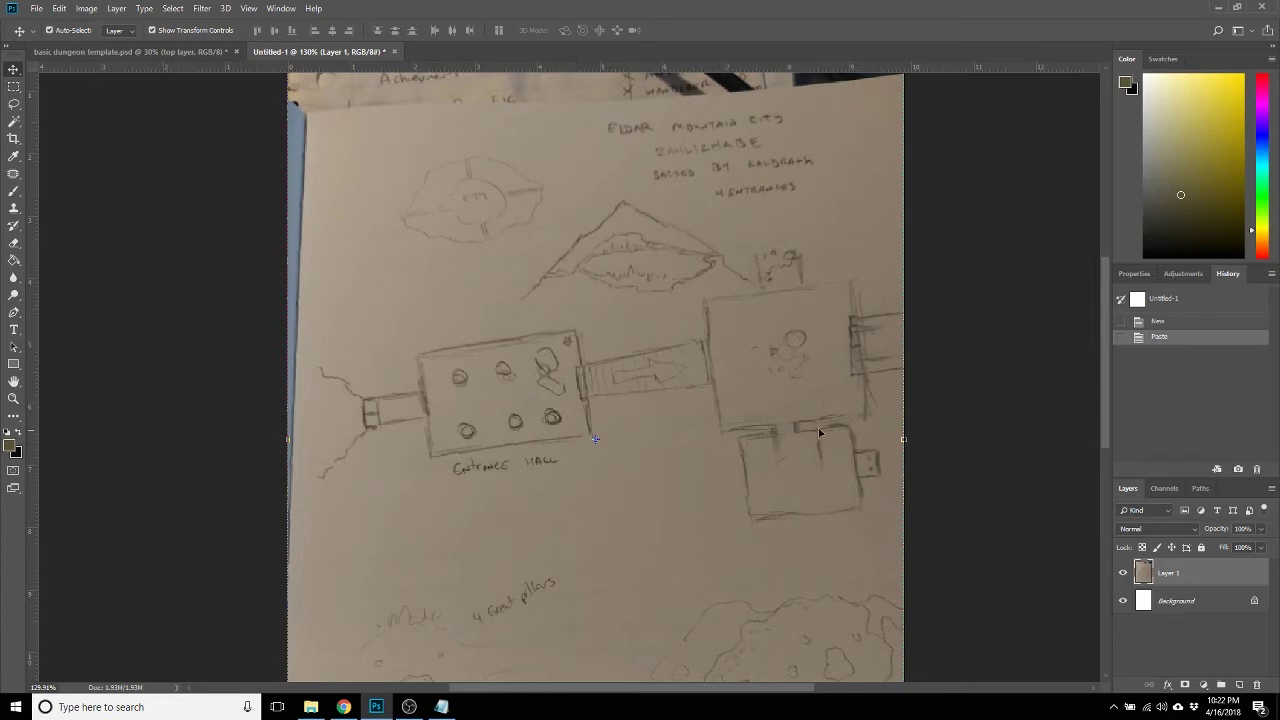
{"action": "left_click", "coordinate": [214, 55]}
{"action": "scroll", "coordinate": [700, 397], "scroll_direction": "down", "scroll_amount": 1}
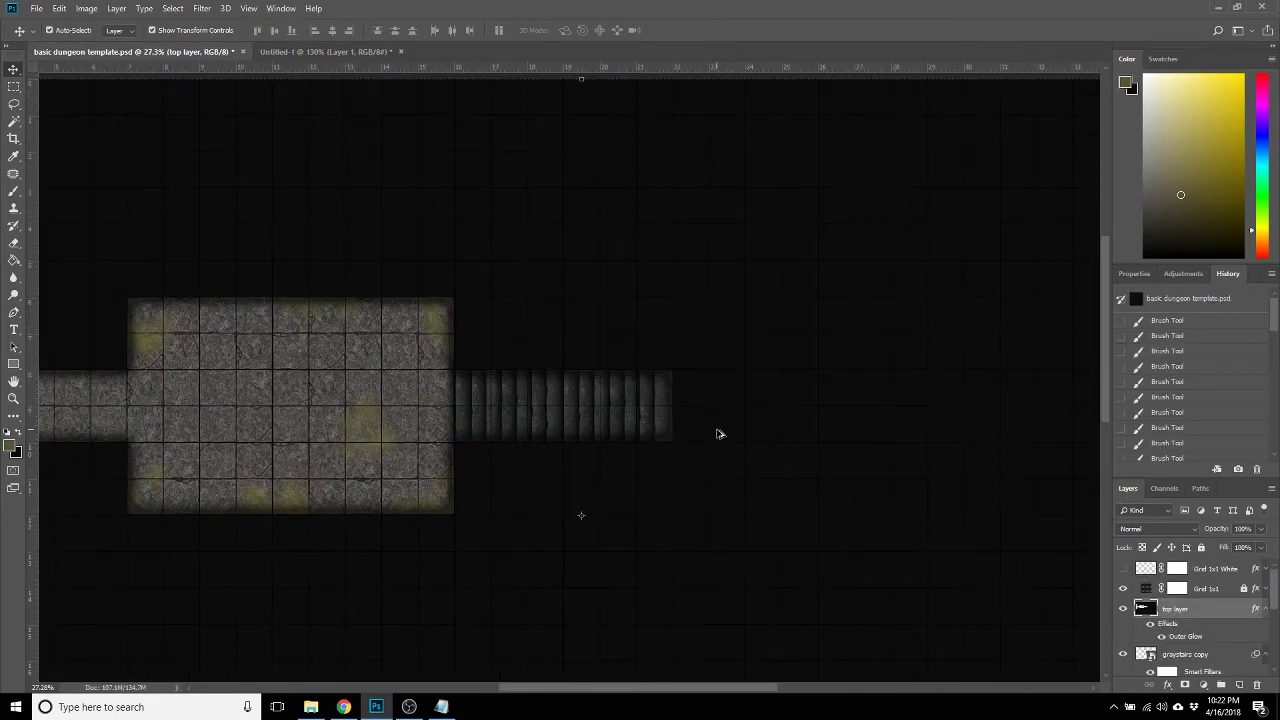
{"action": "left_click", "coordinate": [14, 86]}
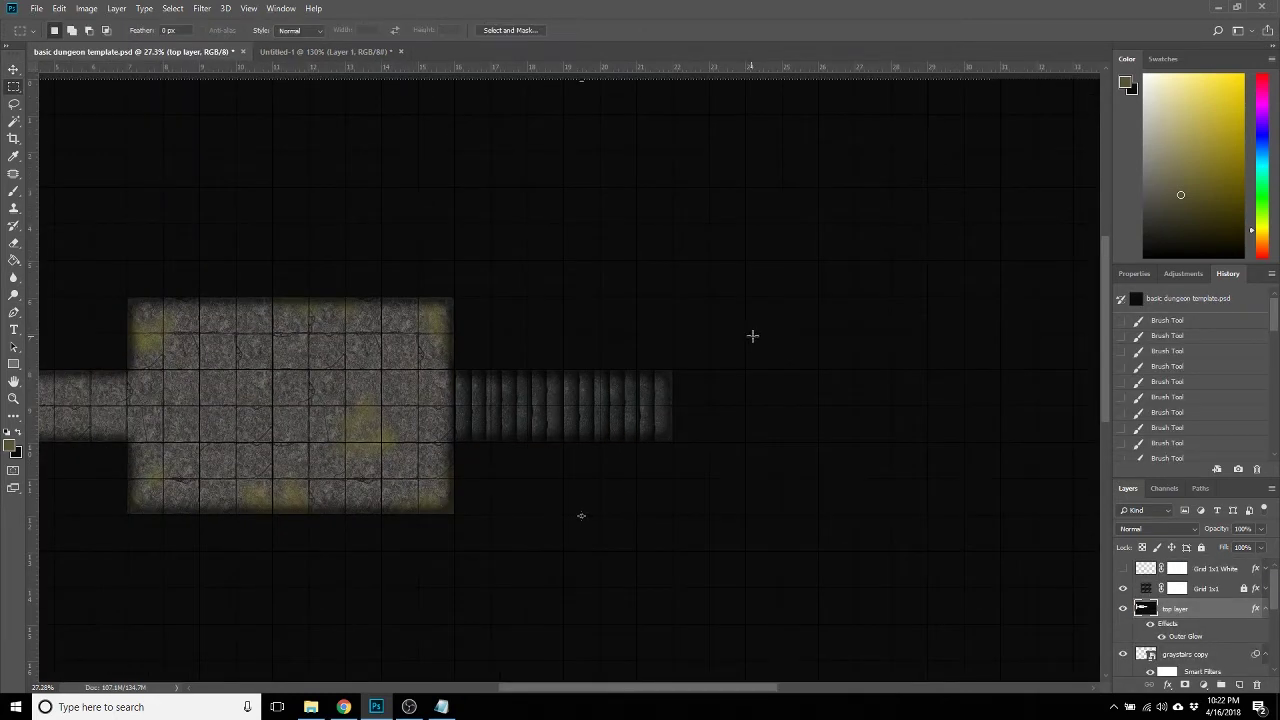
{"action": "left_click_drag", "start_coordinate": [673, 260], "coordinate": [966, 551]}
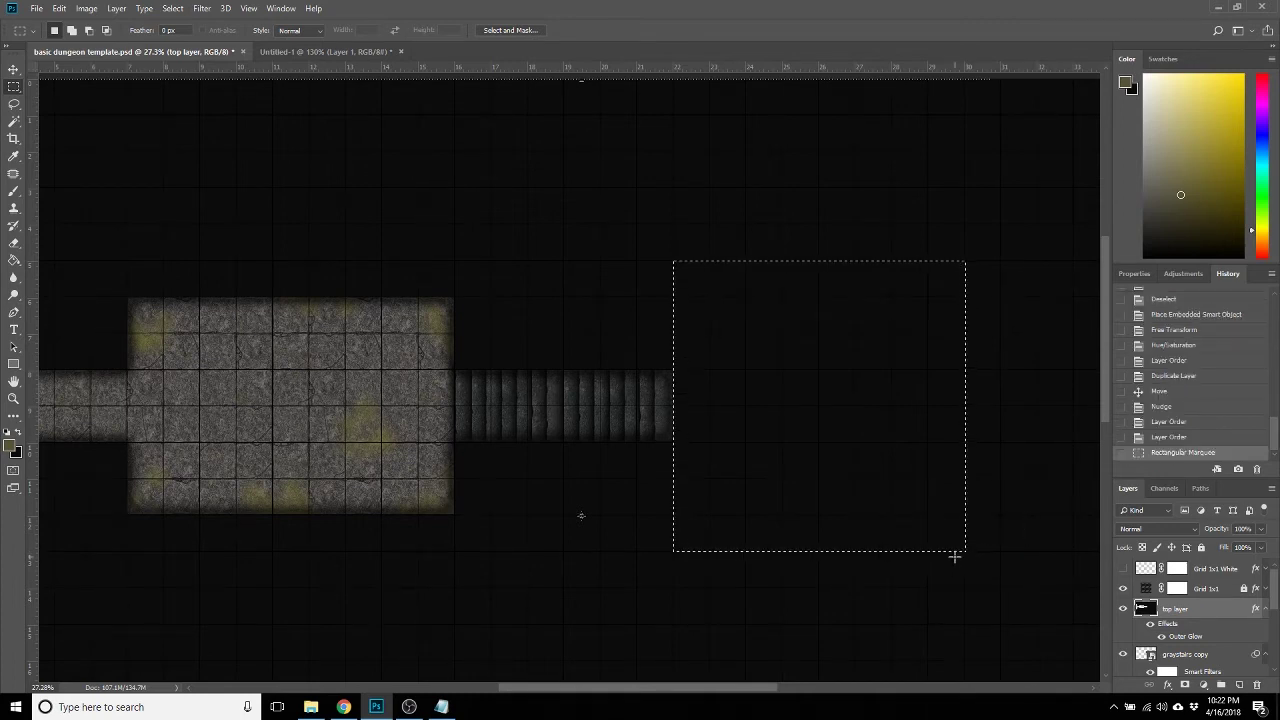
{"action": "key", "text": "Delete"}
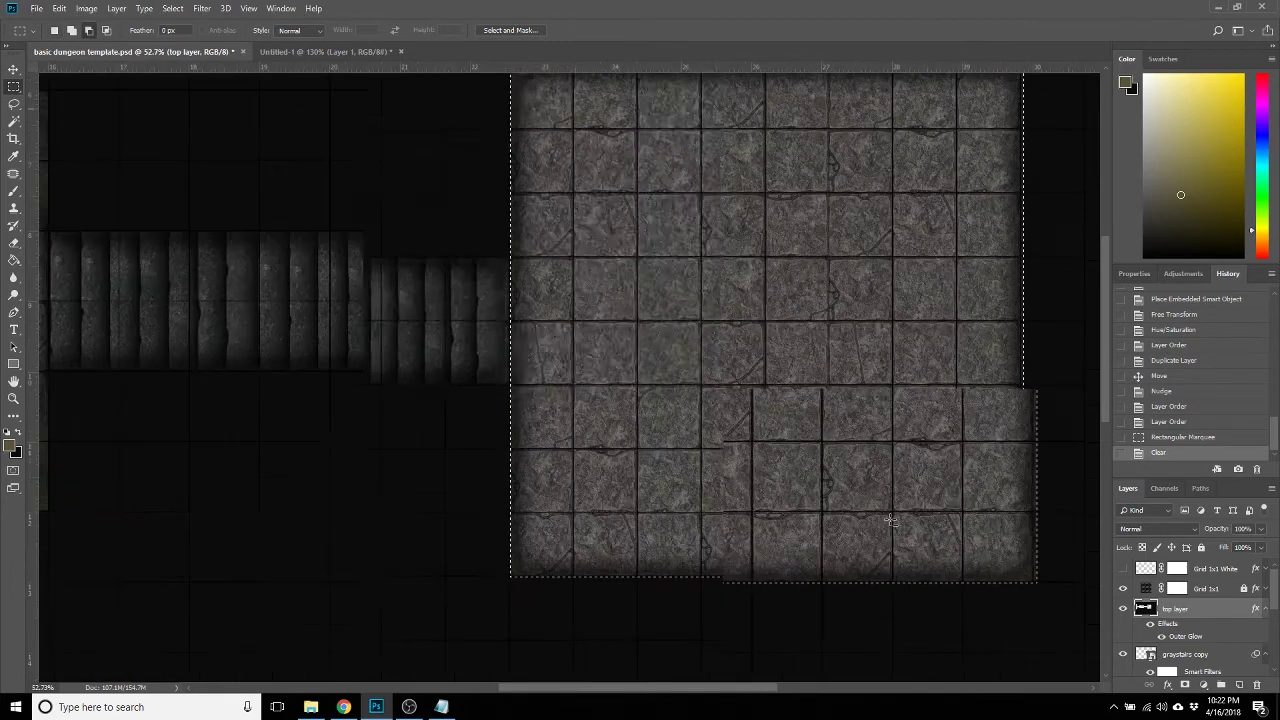
{"action": "scroll", "coordinate": [884, 530], "scroll_direction": "up", "scroll_amount": 4}
{"action": "key", "text": "ctrl+d"}
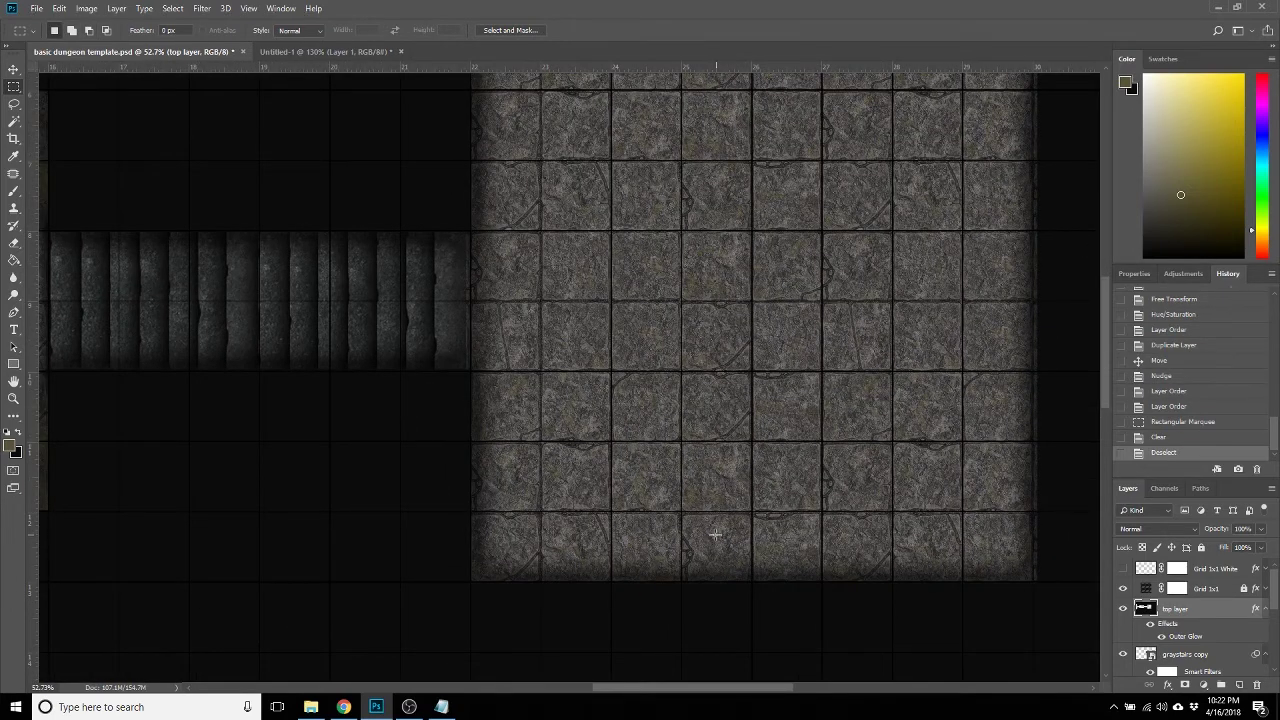
{"action": "scroll", "coordinate": [715, 535], "scroll_direction": "down", "scroll_amount": 3}
Clear a two-by-two tile alcove above the right room, after undoing a smaller first attempt.
{"action": "left_click", "coordinate": [287, 52]}
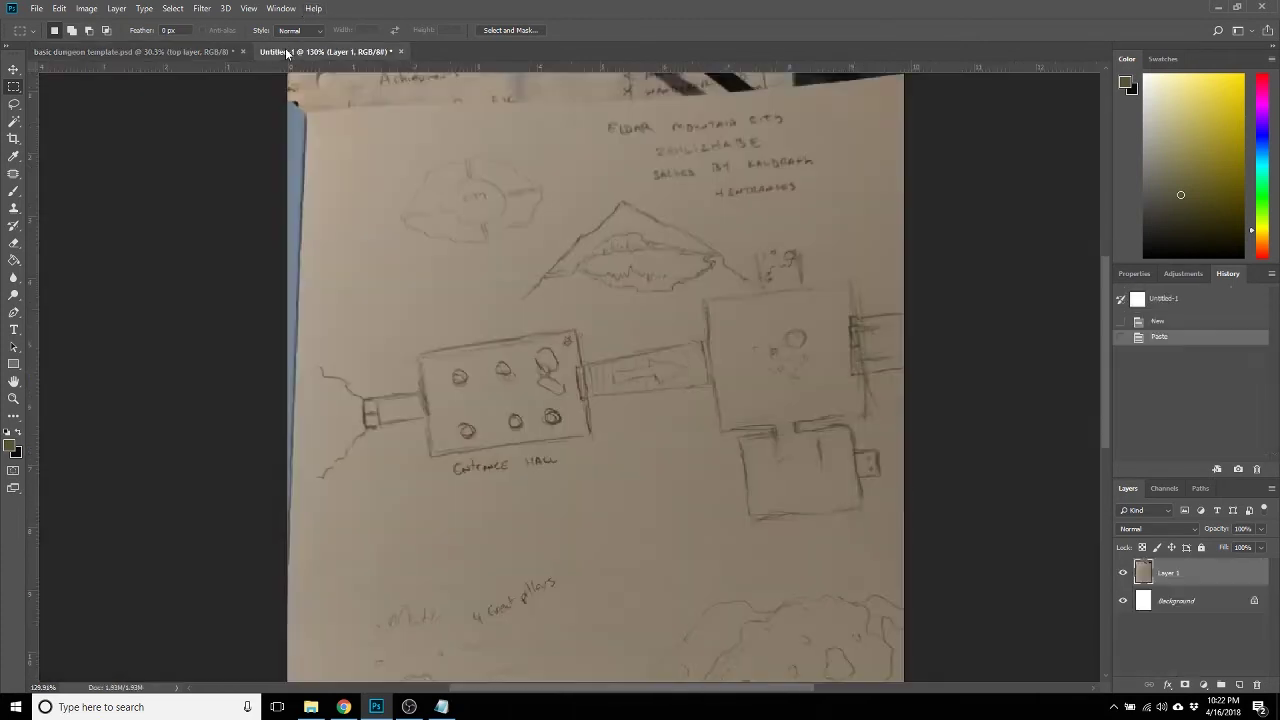
{"action": "left_click", "coordinate": [161, 52]}
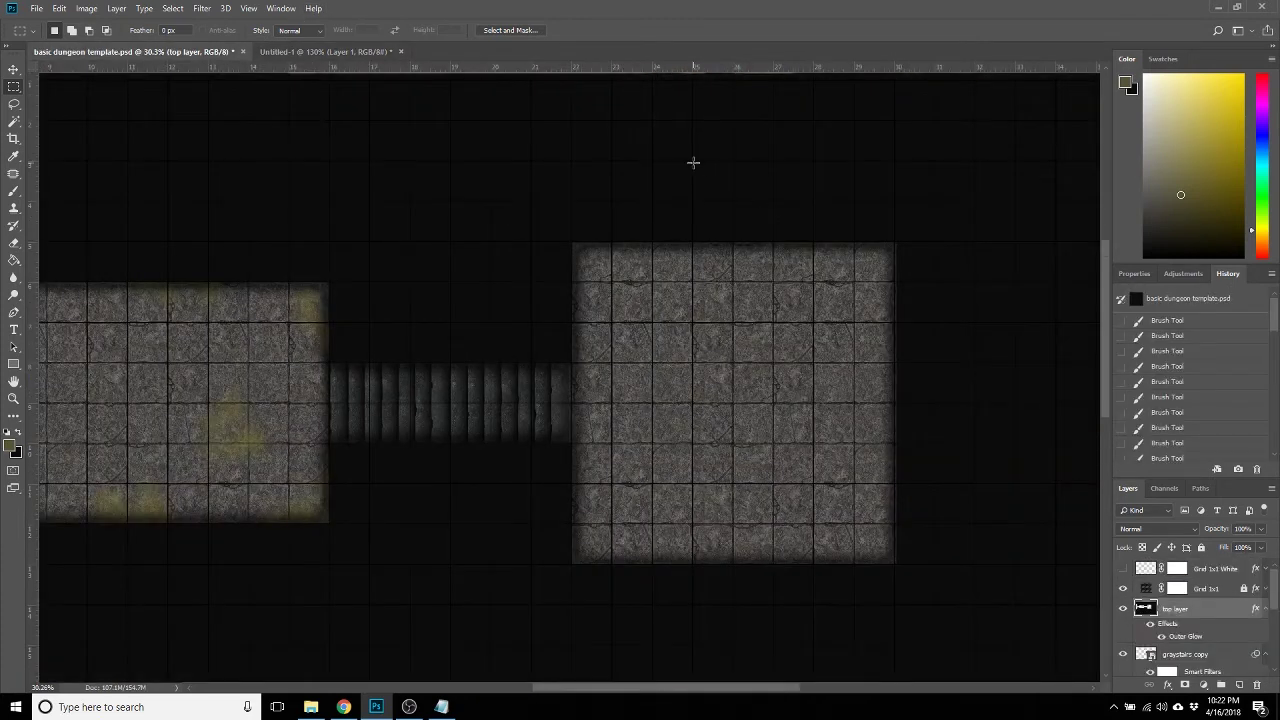
{"action": "left_click_drag", "start_coordinate": [694, 161], "coordinate": [776, 245]}
{"action": "key", "text": "Delete"}
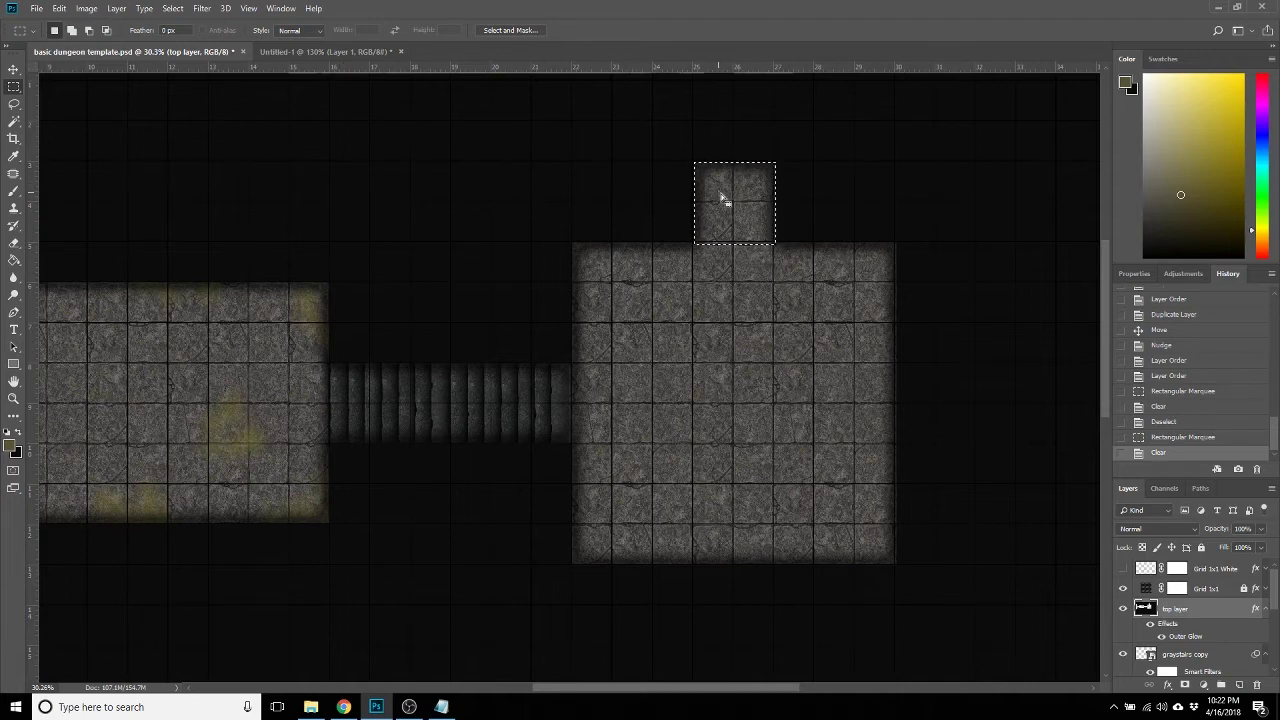
{"action": "left_click_drag", "start_coordinate": [725, 200], "coordinate": [726, 163]}
{"action": "key", "text": "ctrl+z"}
{"action": "key", "text": "Delete"}
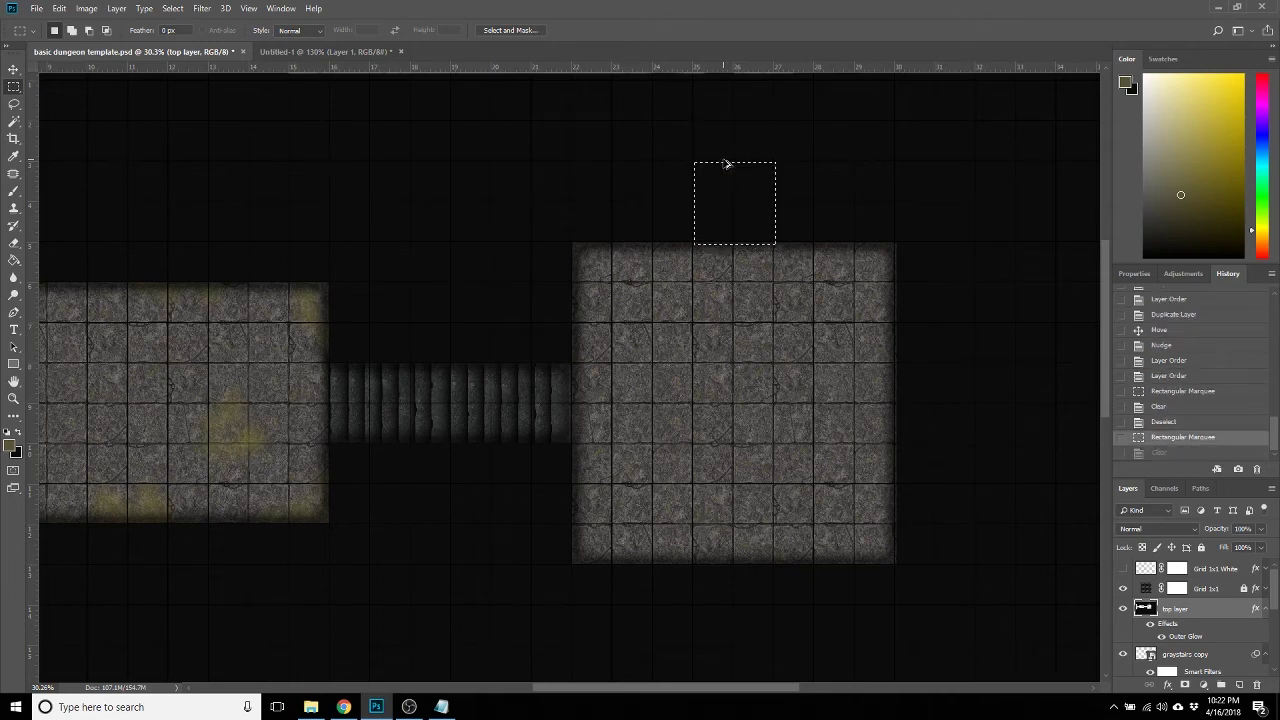
{"action": "key", "text": "ctrl+d"}
{"action": "scroll", "coordinate": [746, 186], "scroll_direction": "up", "scroll_amount": 3}
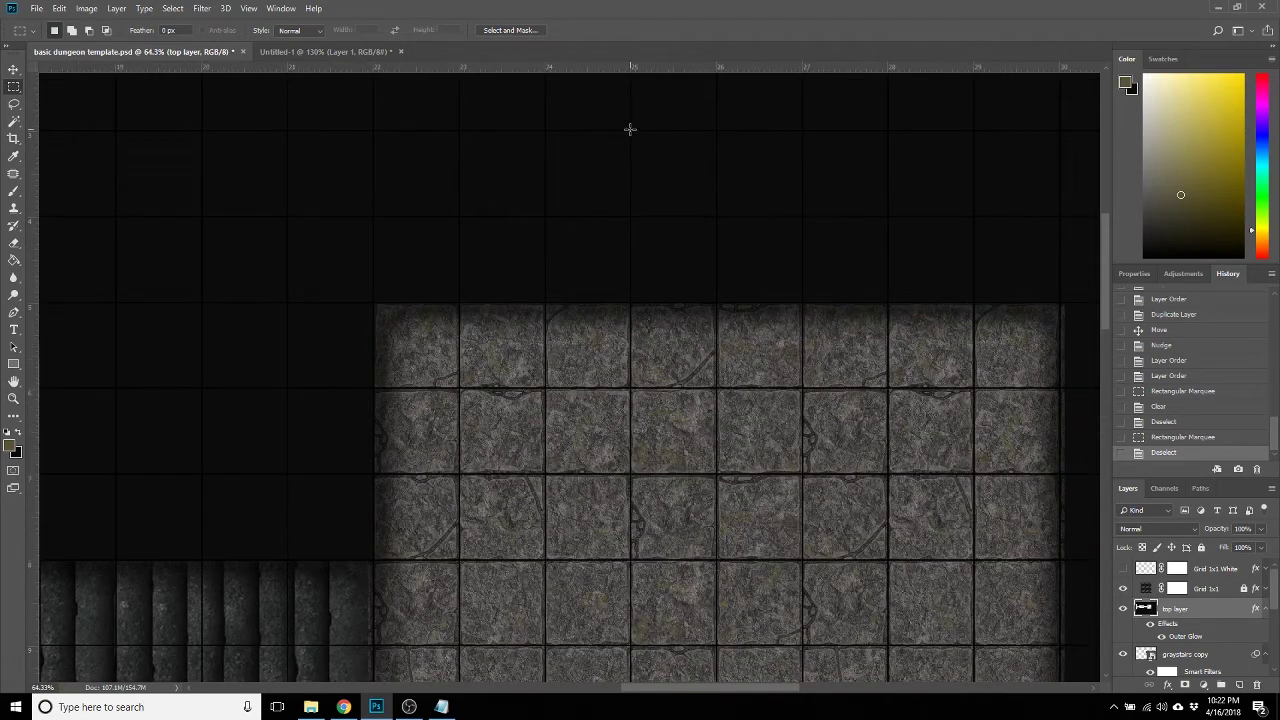
{"action": "left_click_drag", "start_coordinate": [630, 129], "coordinate": [804, 318]}
{"action": "key", "text": "Delete"}
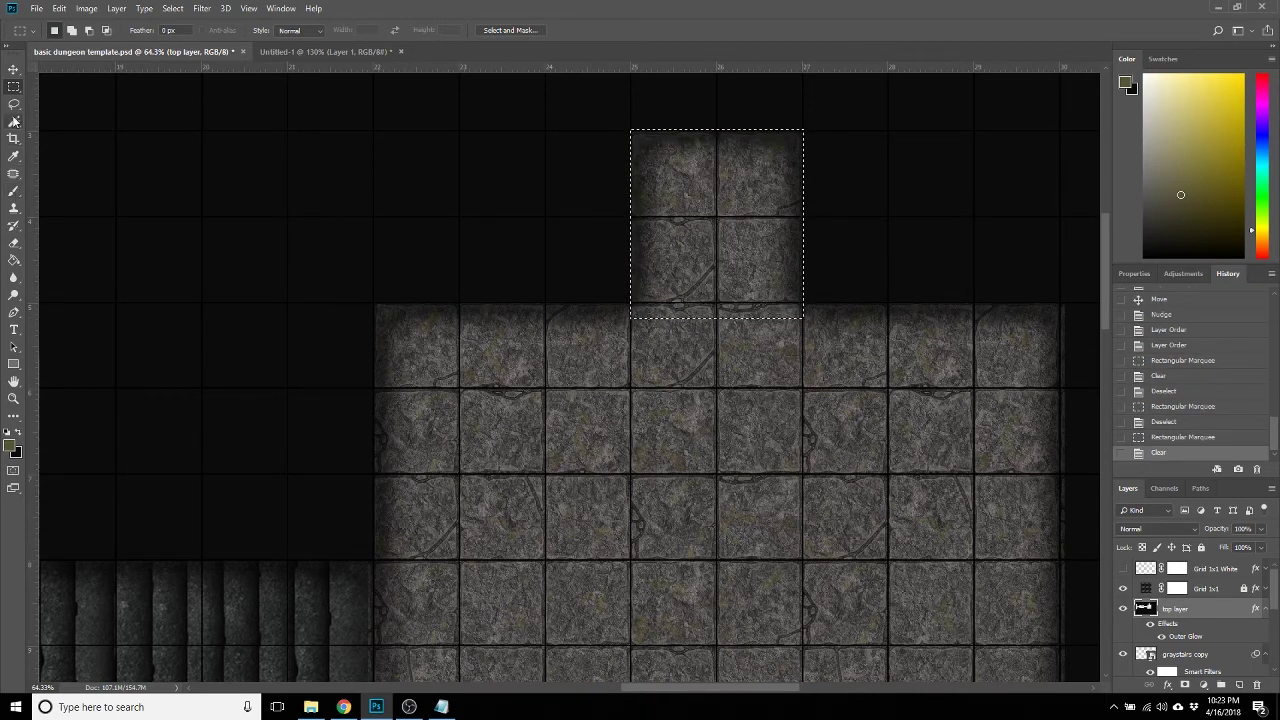
Set the brush to 100% opacity and black, undoing trial strokes on the alcove top.
{"action": "left_click", "coordinate": [14, 191]}
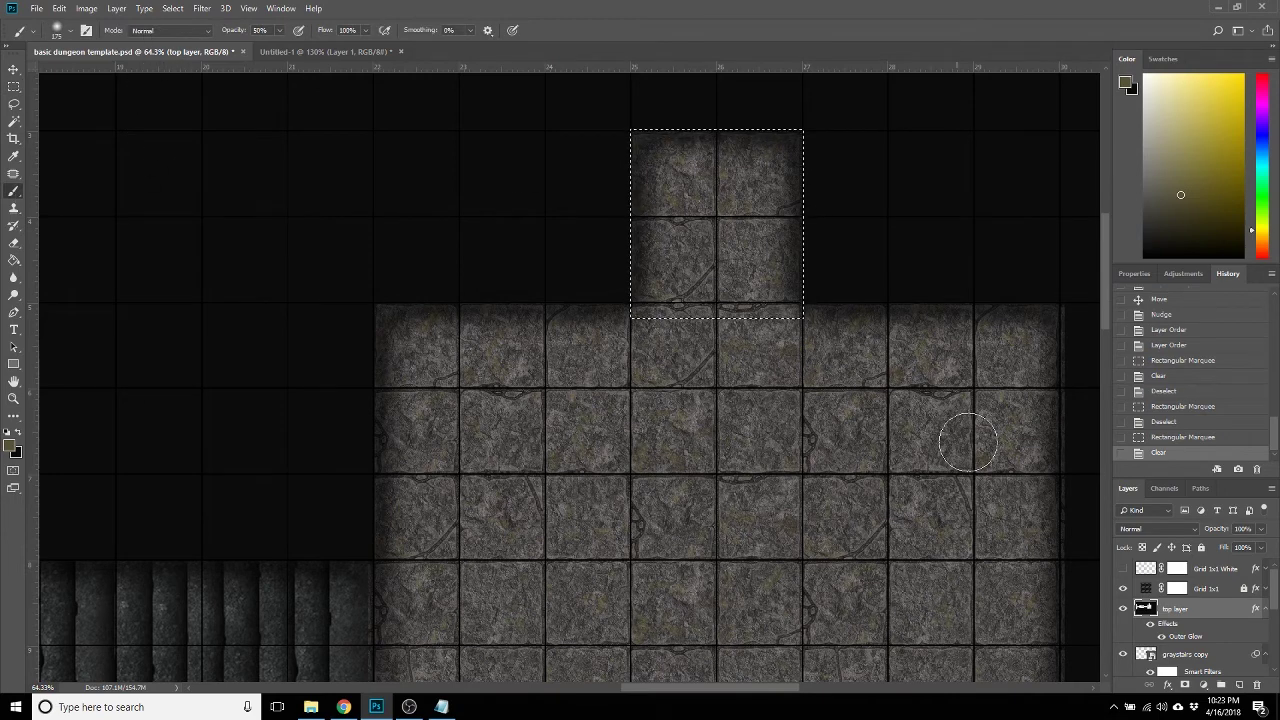
{"action": "left_click", "coordinate": [279, 30]}
{"action": "left_click_drag", "start_coordinate": [281, 50], "coordinate": [320, 50]}
{"action": "left_click", "coordinate": [610, 160]}
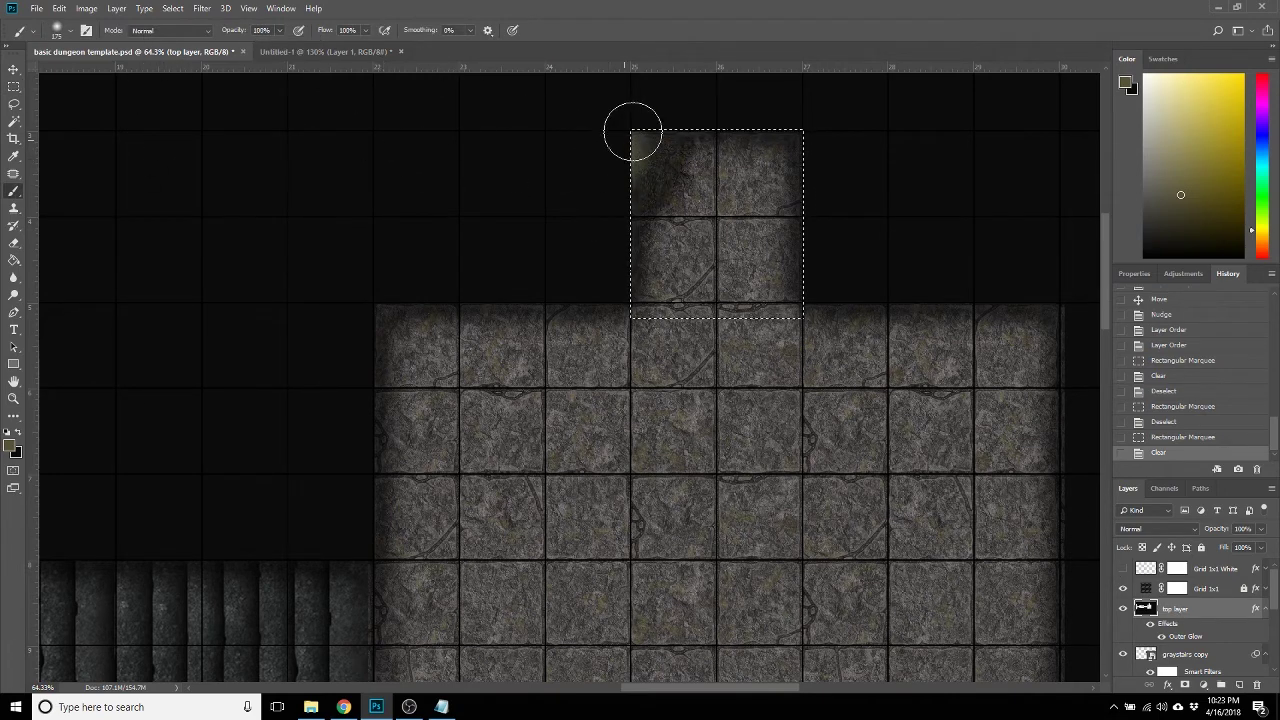
{"action": "left_click_drag", "start_coordinate": [770, 150], "coordinate": [826, 250]}
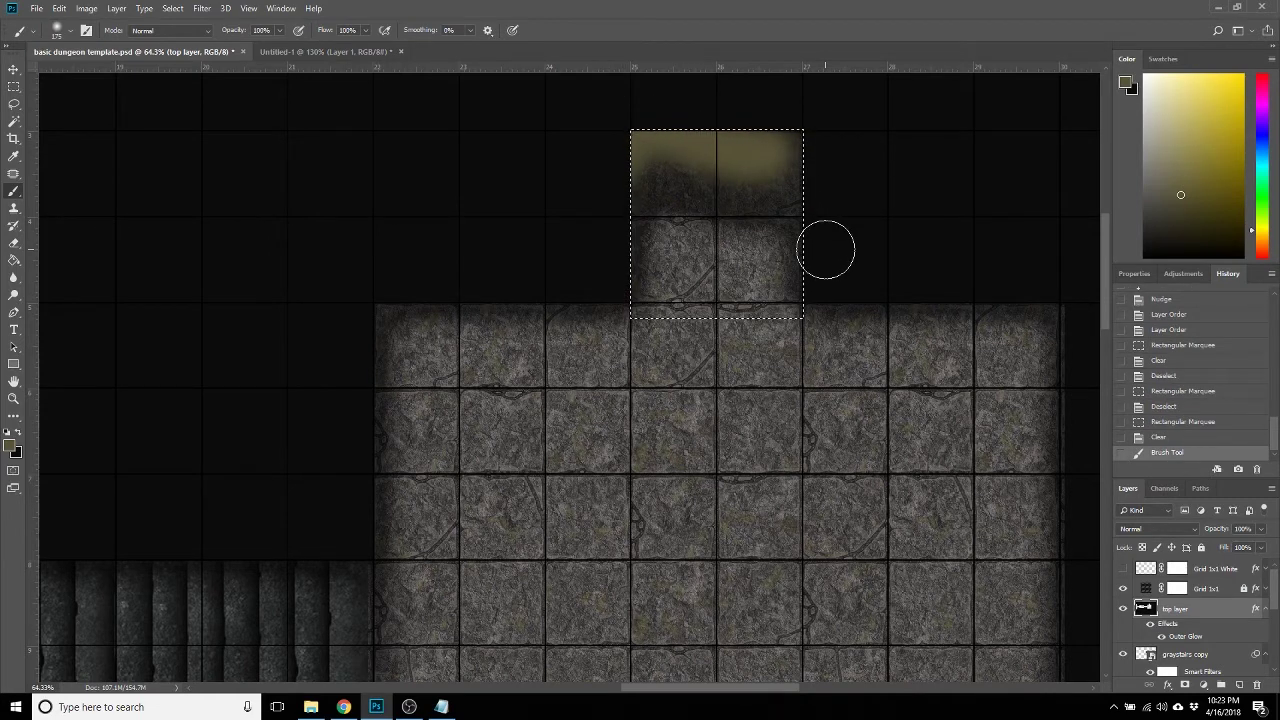
{"action": "key", "text": "ctrl+z"}
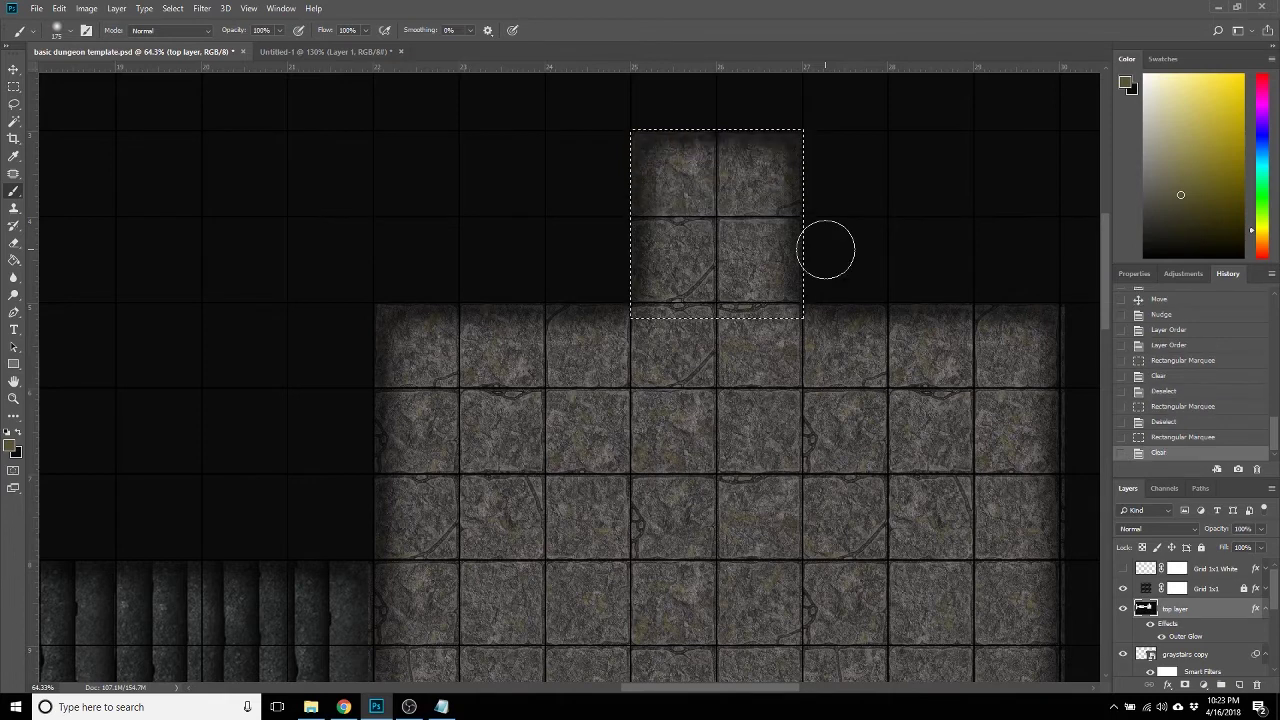
{"action": "key", "text": "d"}
{"action": "mouse_move", "coordinate": [663, 97]}
{"action": "left_mouse_down"}
{"action": "mouse_move", "coordinate": [650, 130]}
{"action": "mouse_move", "coordinate": [747, 115]}
{"action": "mouse_move", "coordinate": [832, 142]}
{"action": "left_mouse_up"}
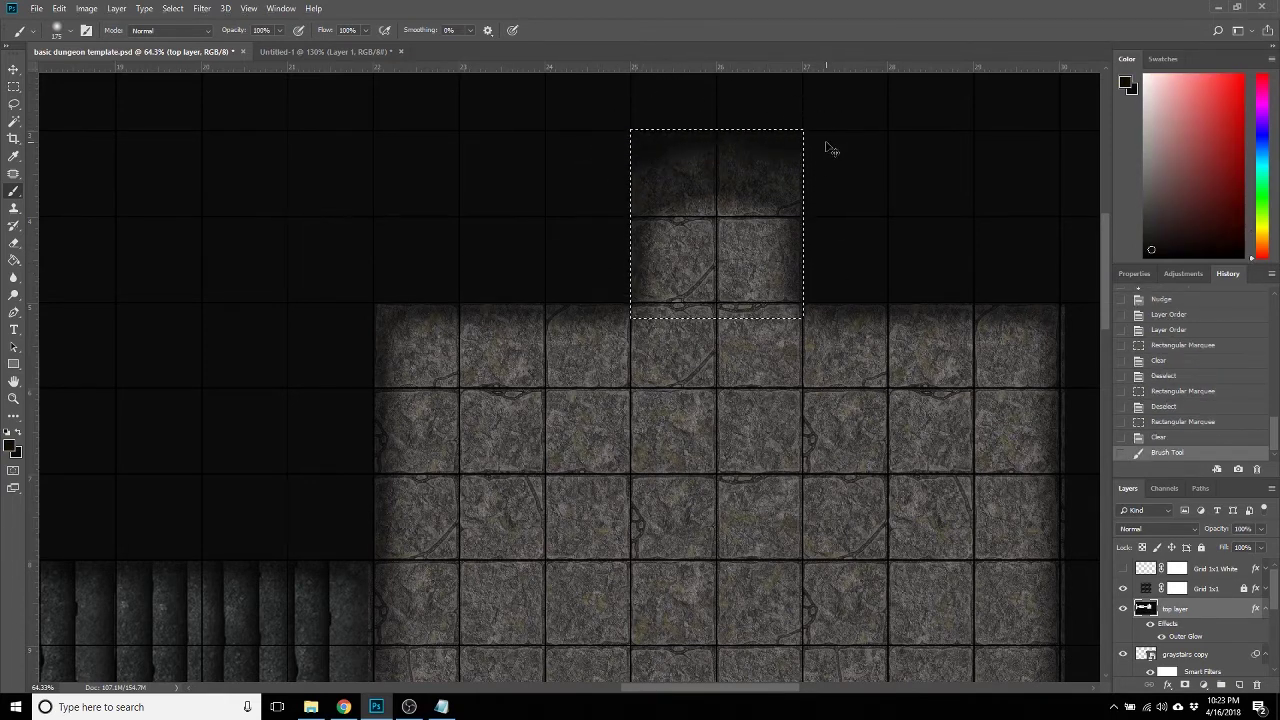
{"action": "key", "text": "ctrl+z"}
Paint a rough rounded black end across the alcove top with a hard round brush, then deselect.
{"action": "left_click", "coordinate": [70, 33]}
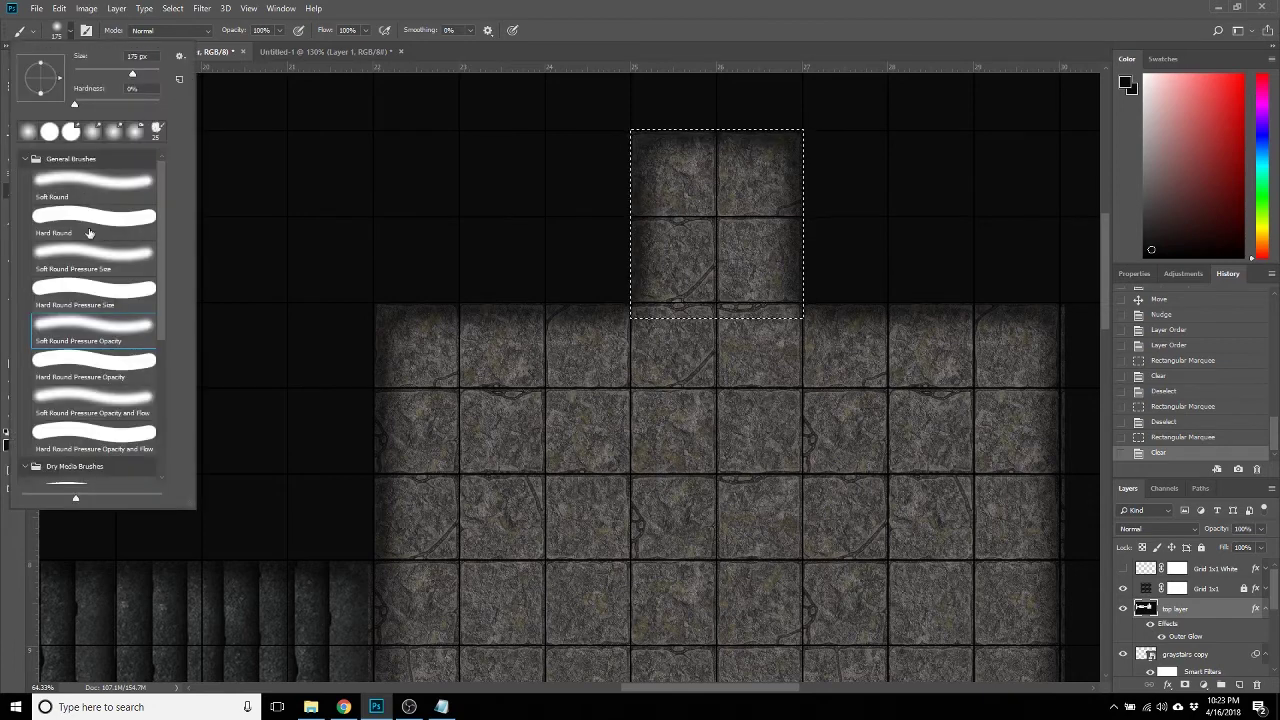
{"action": "left_click", "coordinate": [96, 294]}
{"action": "mouse_move", "coordinate": [627, 137]}
{"action": "left_mouse_down"}
{"action": "mouse_move", "coordinate": [609, 114]}
{"action": "mouse_move", "coordinate": [666, 94]}
{"action": "mouse_move", "coordinate": [737, 106]}
{"action": "mouse_move", "coordinate": [834, 146]}
{"action": "mouse_move", "coordinate": [861, 194]}
{"action": "left_mouse_up"}
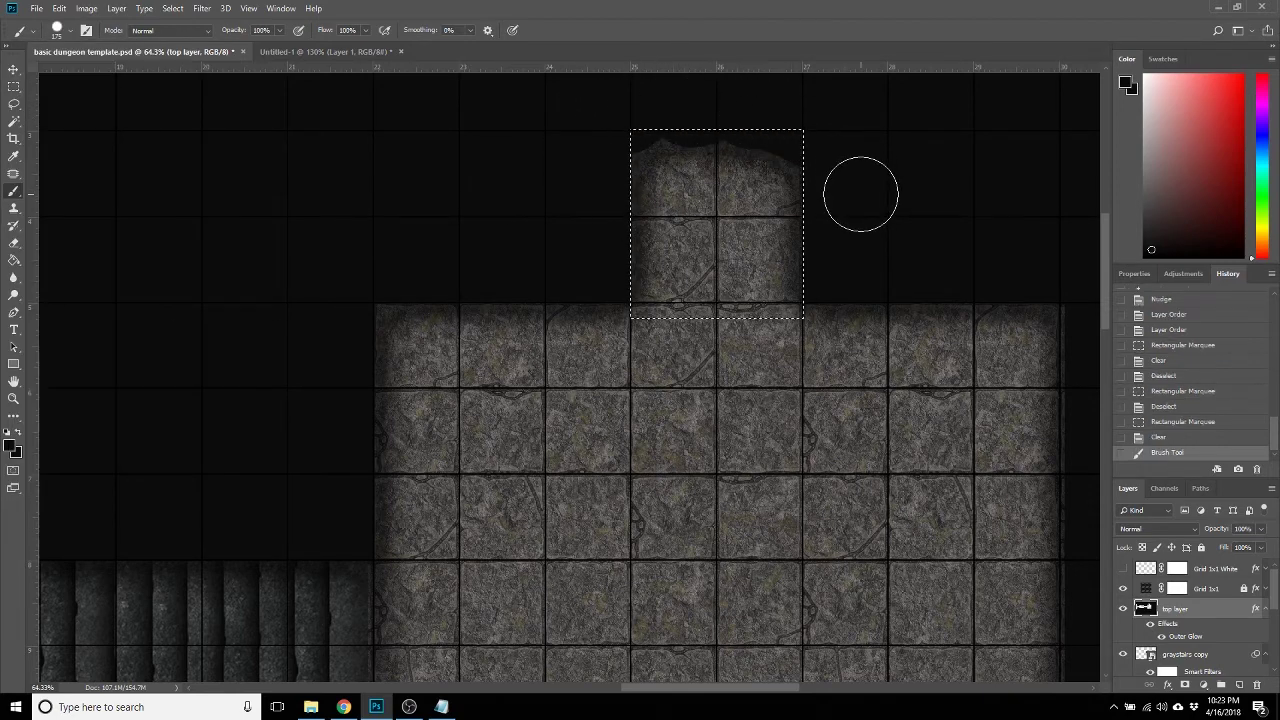
{"action": "key", "text": "bracketleft"}
{"action": "key", "text": "bracketleft"}
{"action": "key", "text": "bracketleft"}
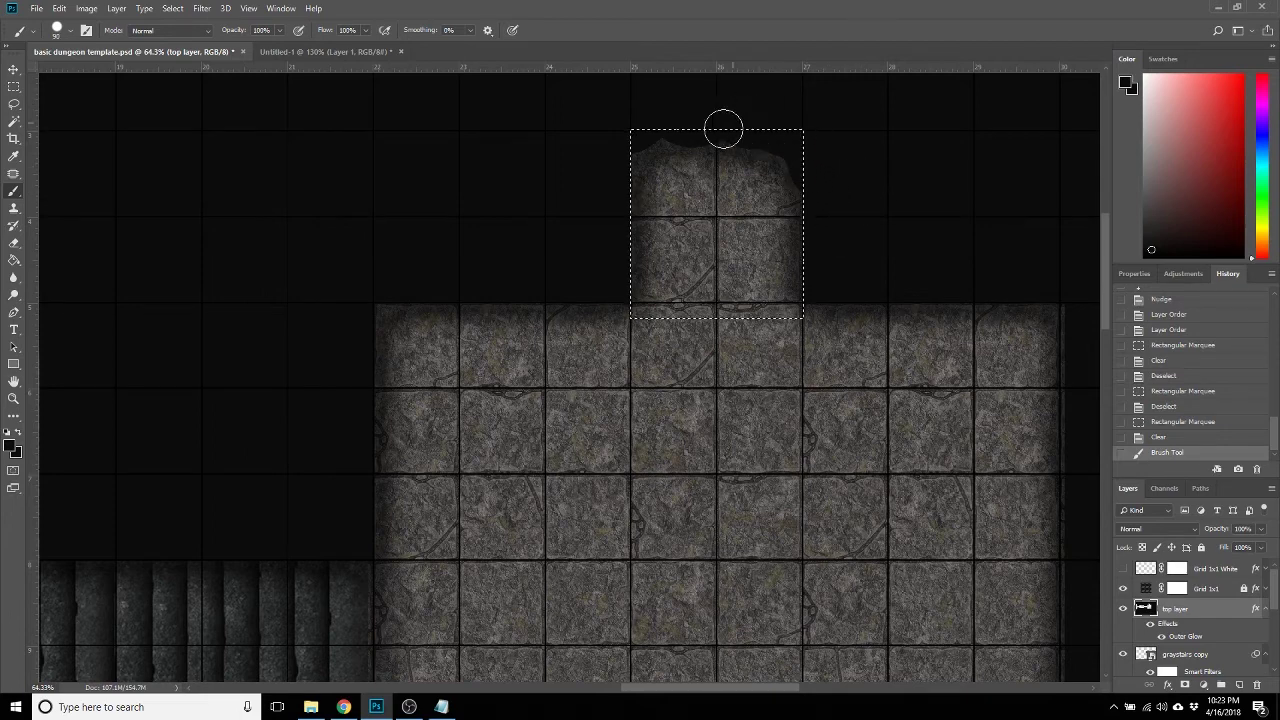
{"action": "left_click", "coordinate": [594, 178]}
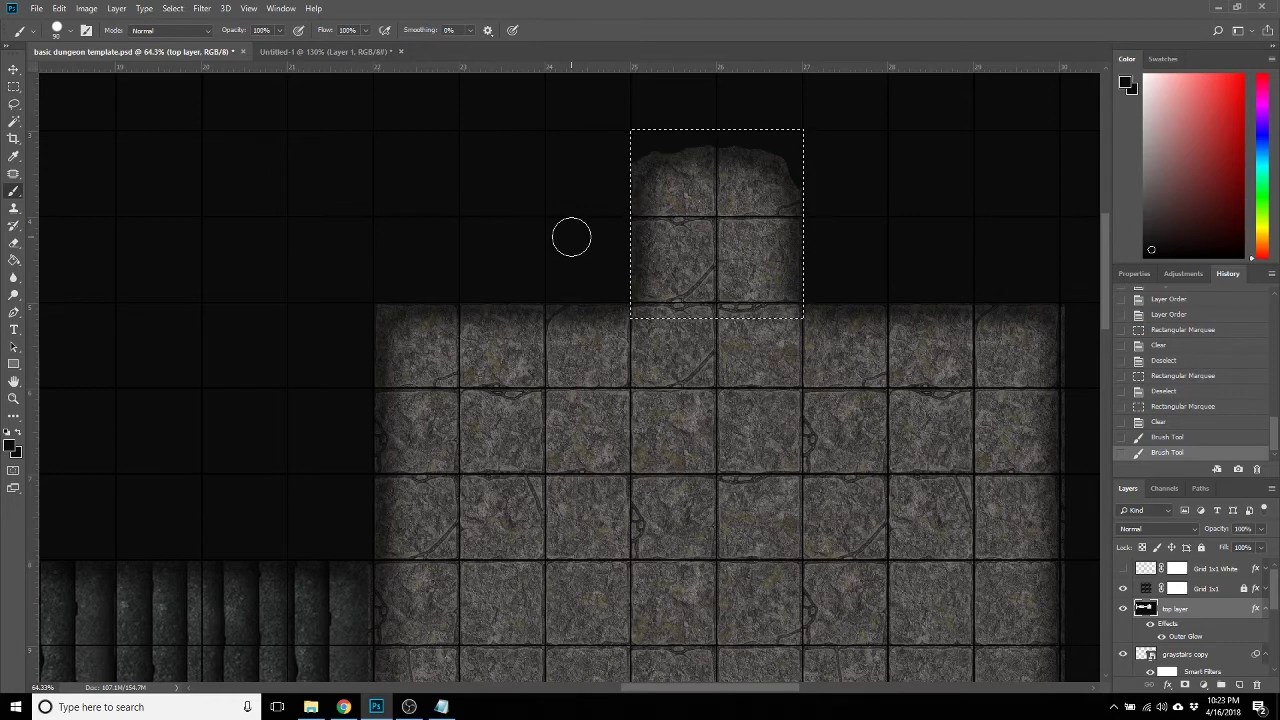
{"action": "key", "text": "ctrl+d"}
{"action": "scroll", "coordinate": [725, 415], "scroll_direction": "down", "scroll_amount": 5}
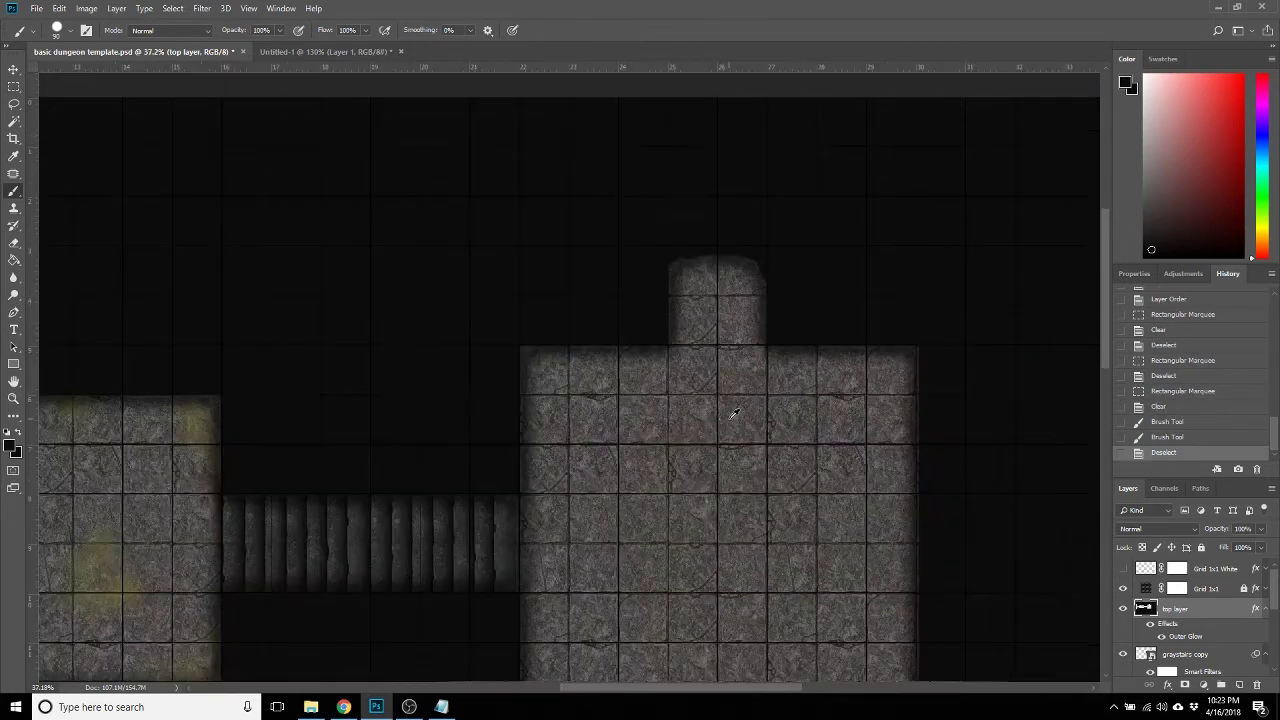
{"action": "scroll", "coordinate": [738, 432], "scroll_direction": "down", "scroll_amount": 2}
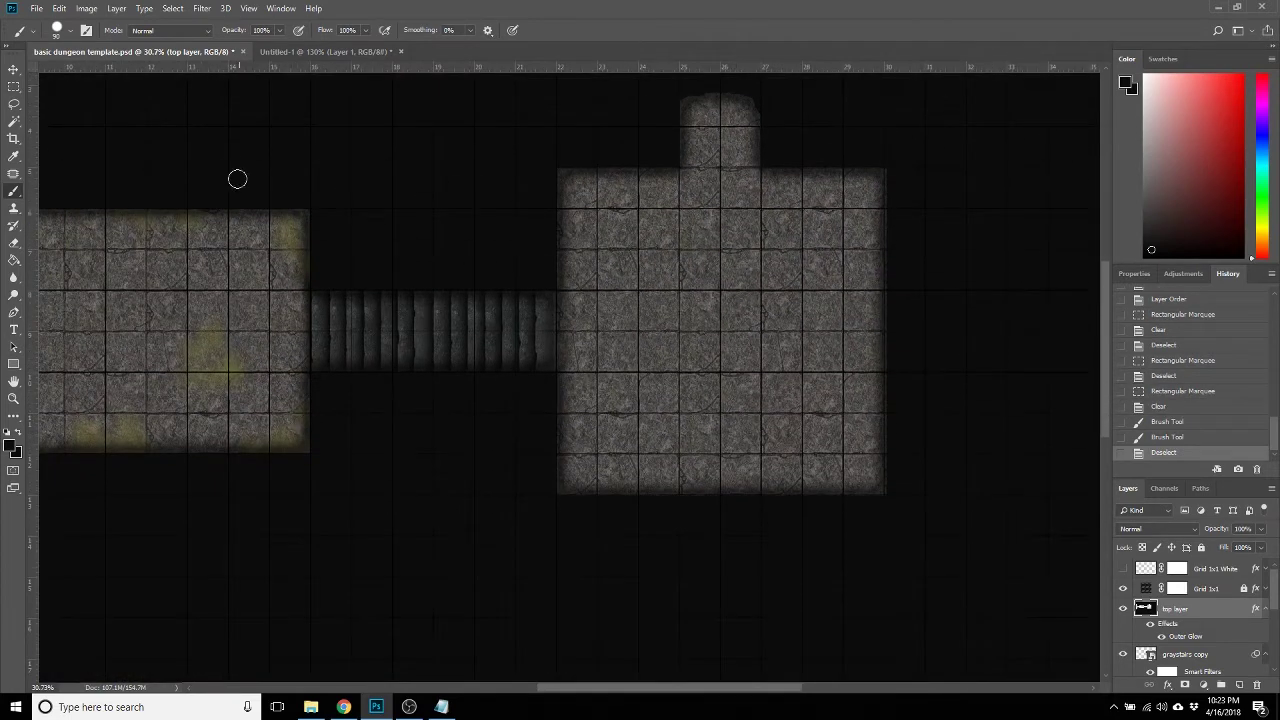
Clear a new stone room below the right room, checking the sketch for its size.
{"action": "left_click", "coordinate": [322, 52]}
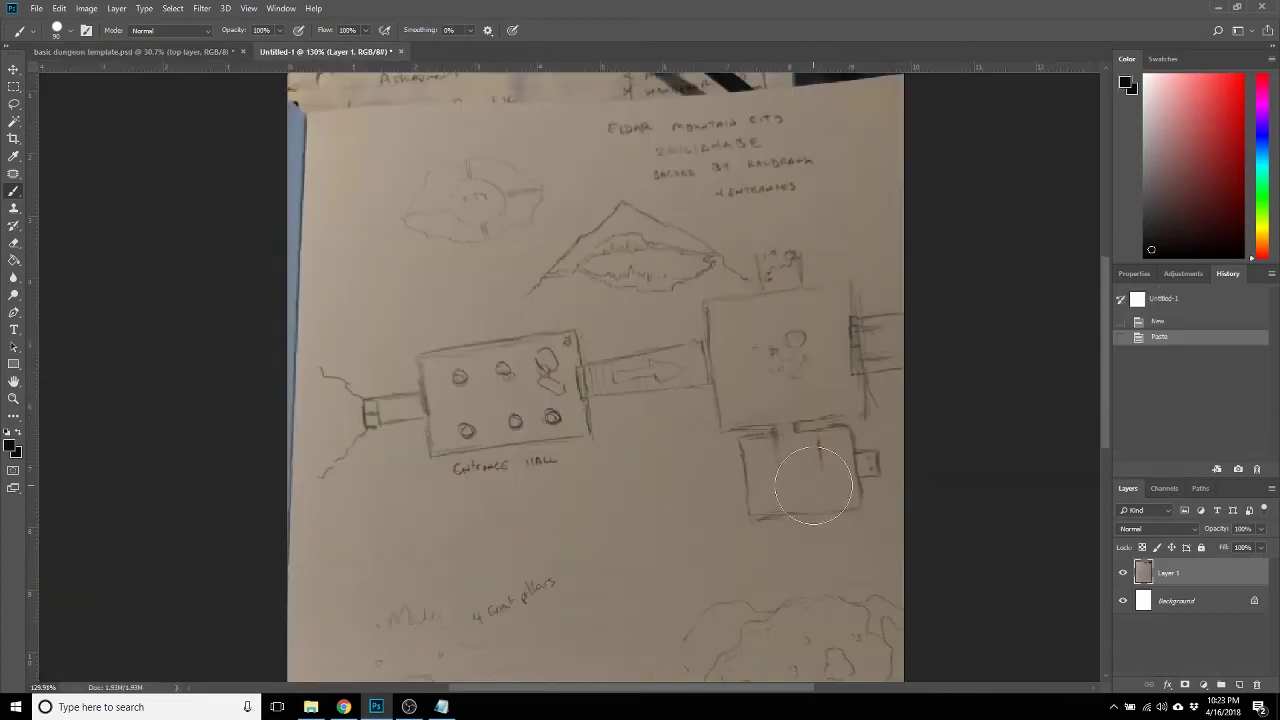
{"action": "left_click", "coordinate": [130, 51]}
{"action": "scroll", "coordinate": [760, 540], "scroll_direction": "down", "scroll_amount": 1}
{"action": "scroll", "coordinate": [760, 540], "scroll_direction": "up", "scroll_amount": 3}
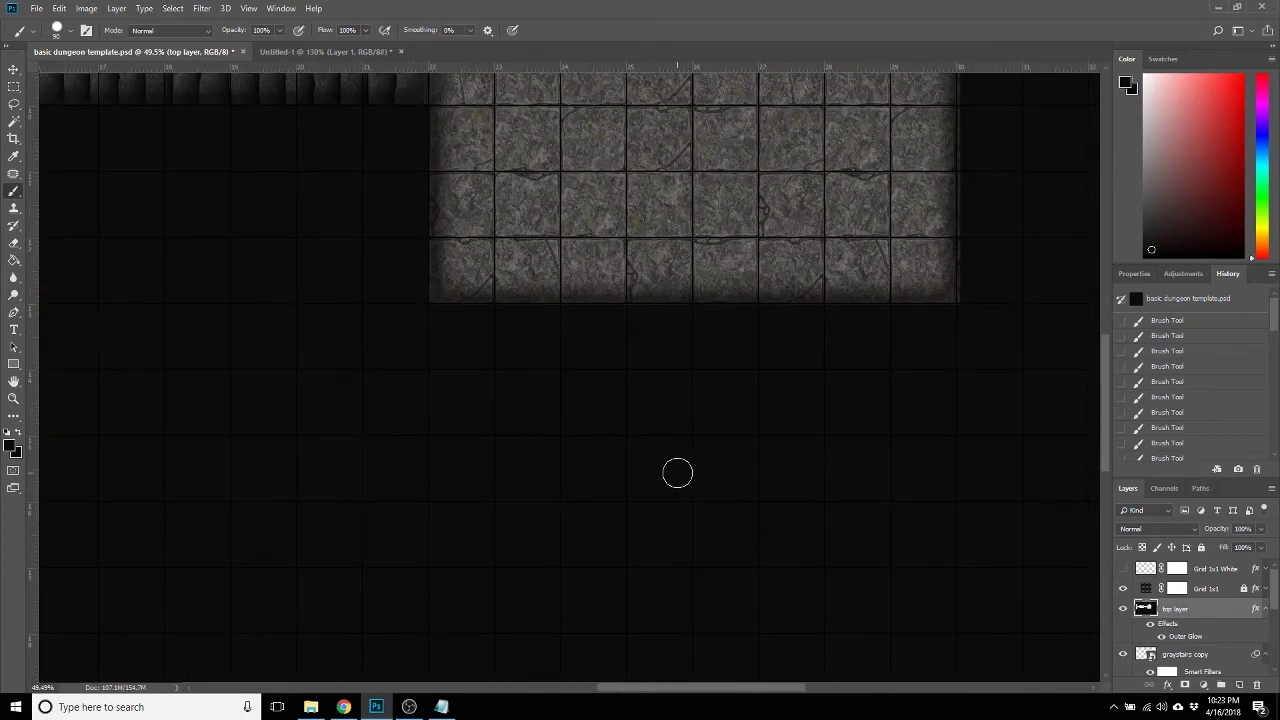
{"action": "left_click", "coordinate": [13, 87]}
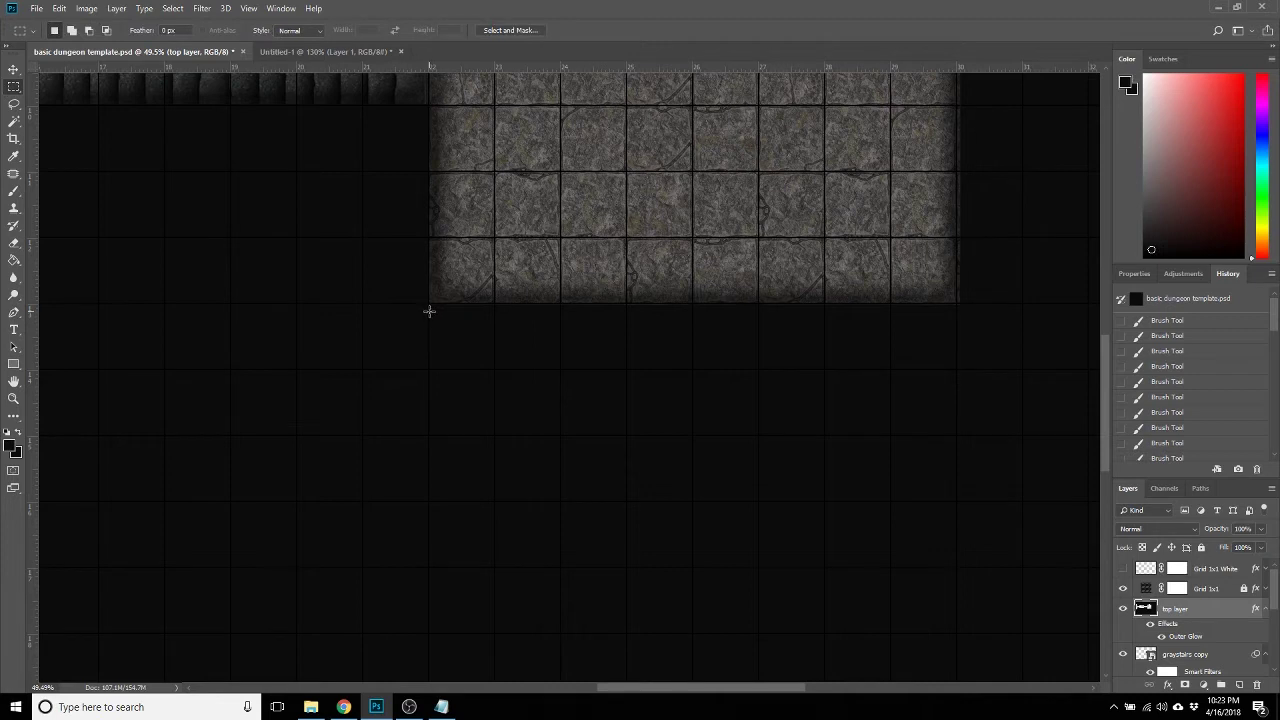
{"action": "left_click_drag", "start_coordinate": [429, 311], "coordinate": [824, 566]}
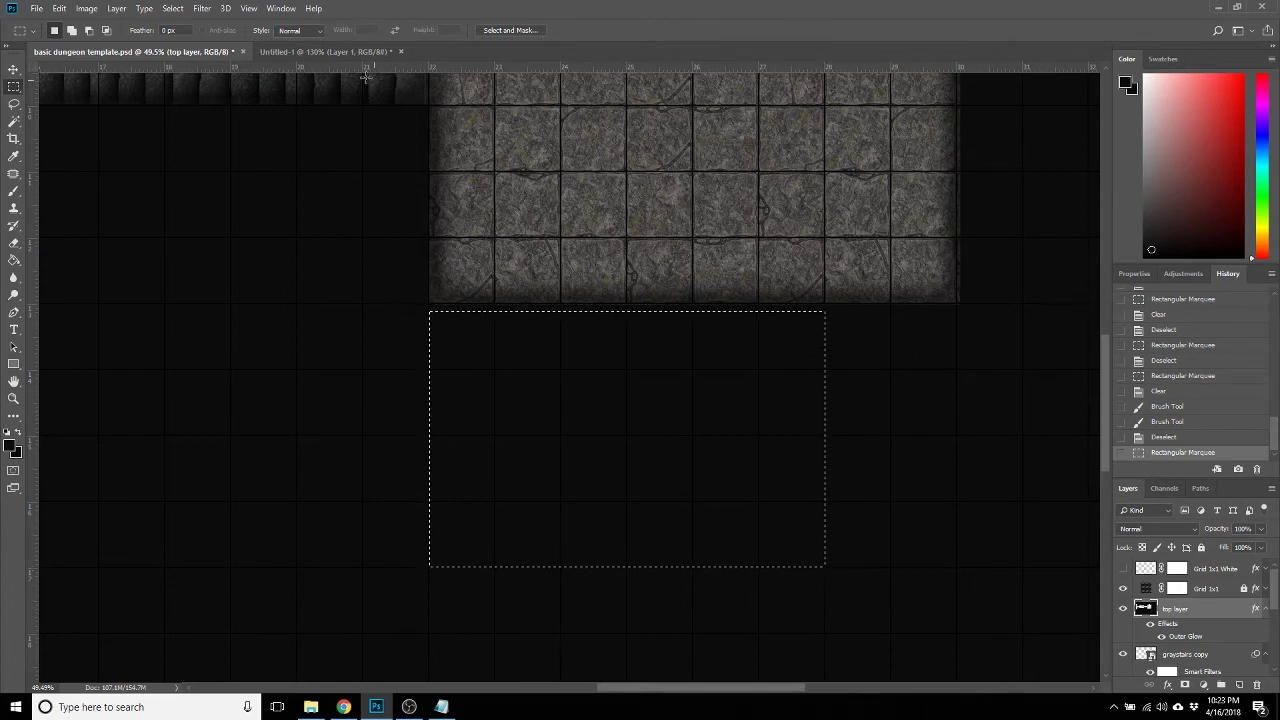
{"action": "left_click", "coordinate": [326, 52]}
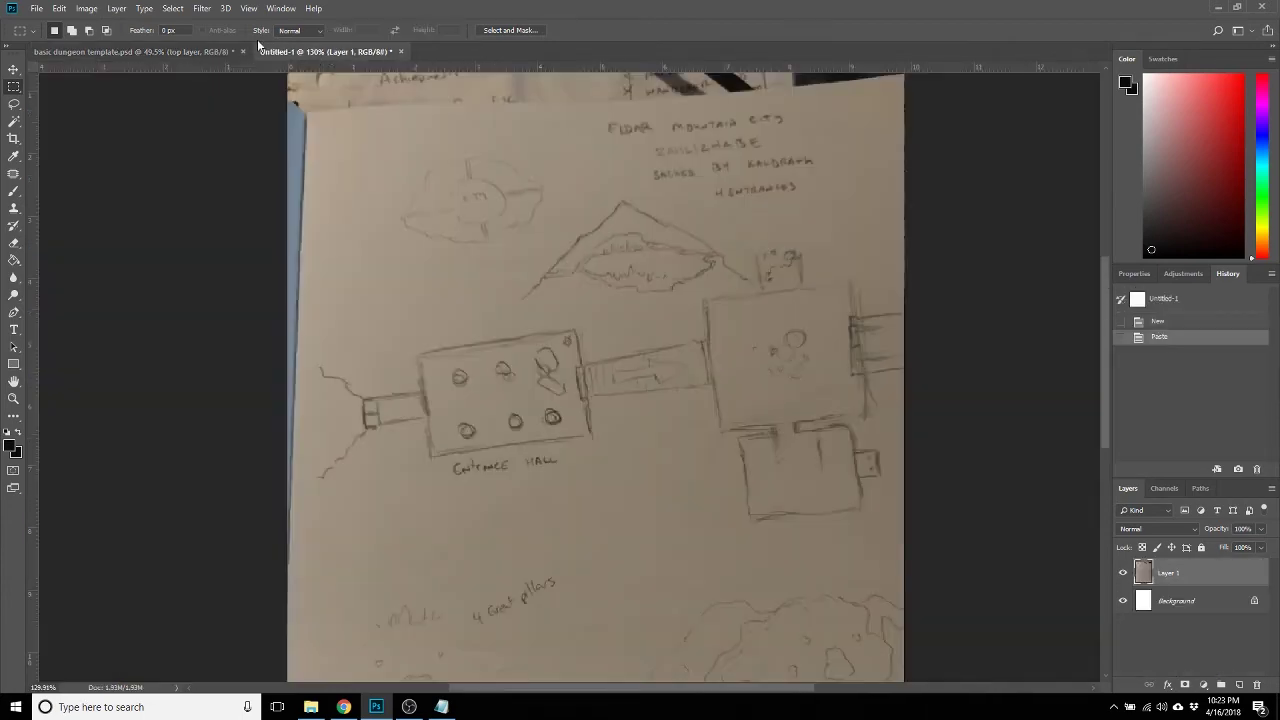
{"action": "left_click", "coordinate": [119, 52]}
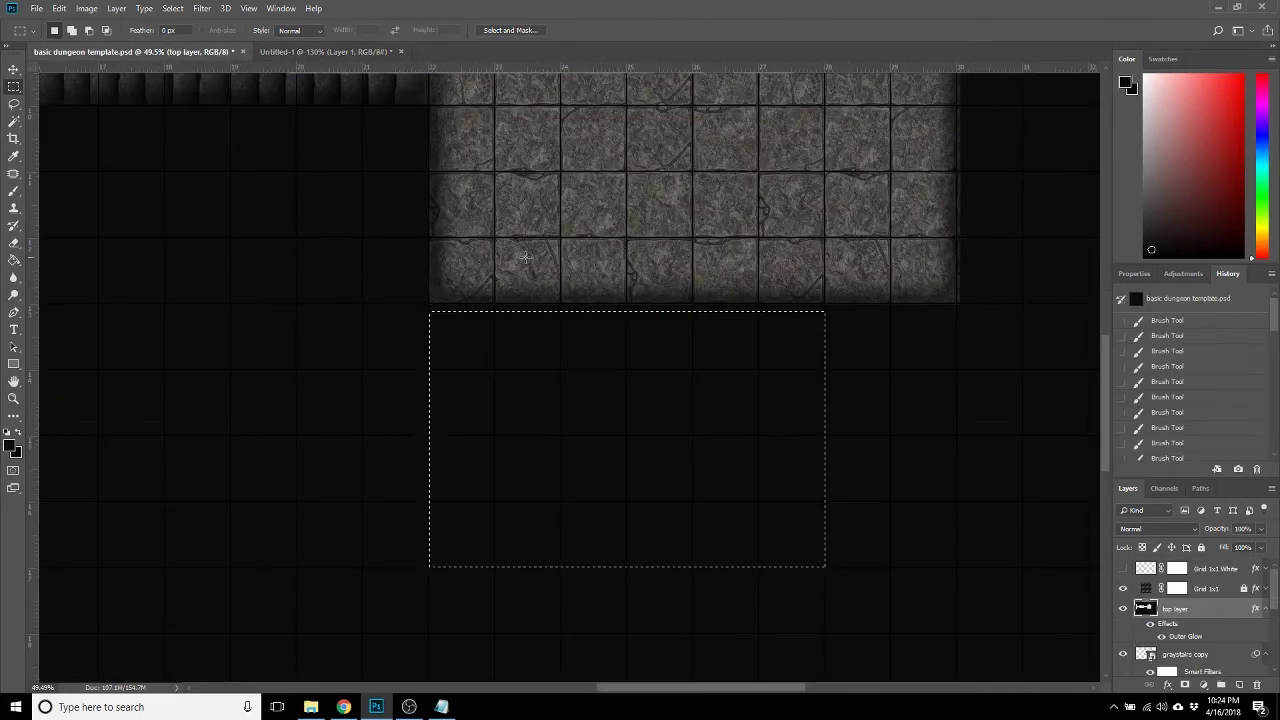
{"action": "key", "text": "Delete"}
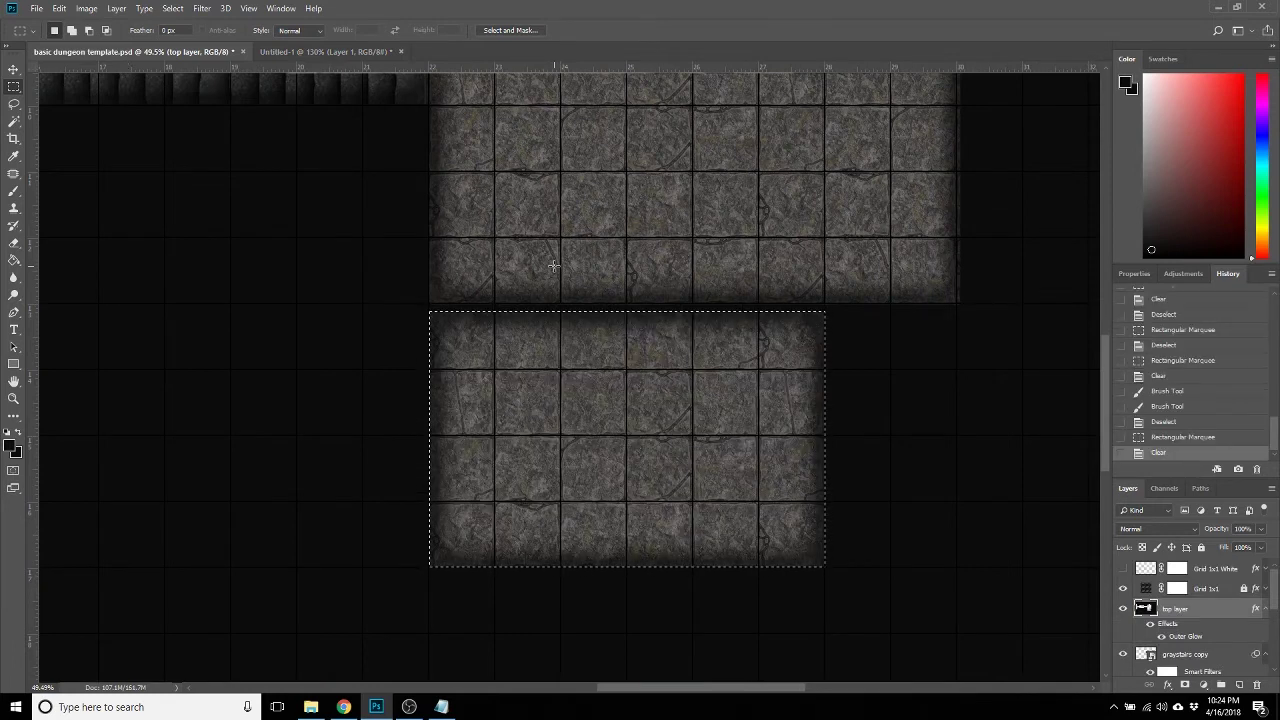
{"action": "left_click", "coordinate": [634, 284]}
Open a one-tile gap joining the two rooms and a narrow niche on the lower room's right.
{"action": "left_click_drag", "start_coordinate": [627, 295], "coordinate": [691, 329]}
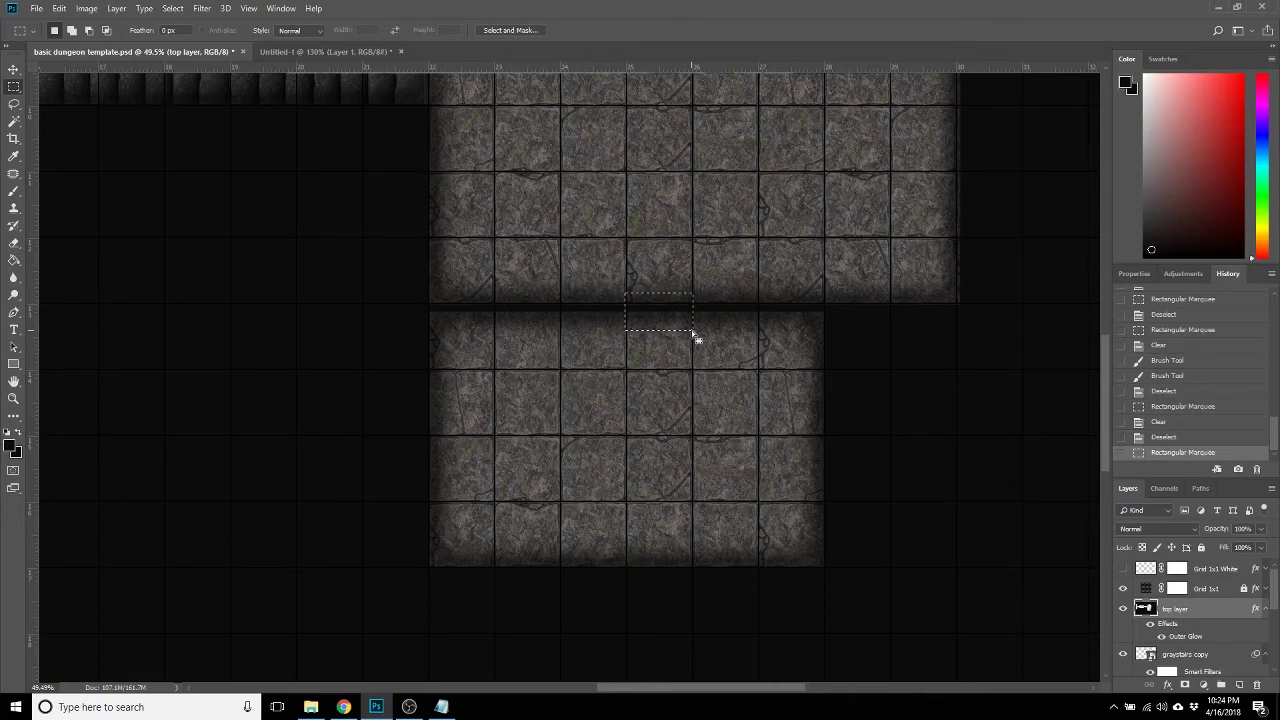
{"action": "key", "text": "Delete"}
{"action": "left_click", "coordinate": [950, 486]}
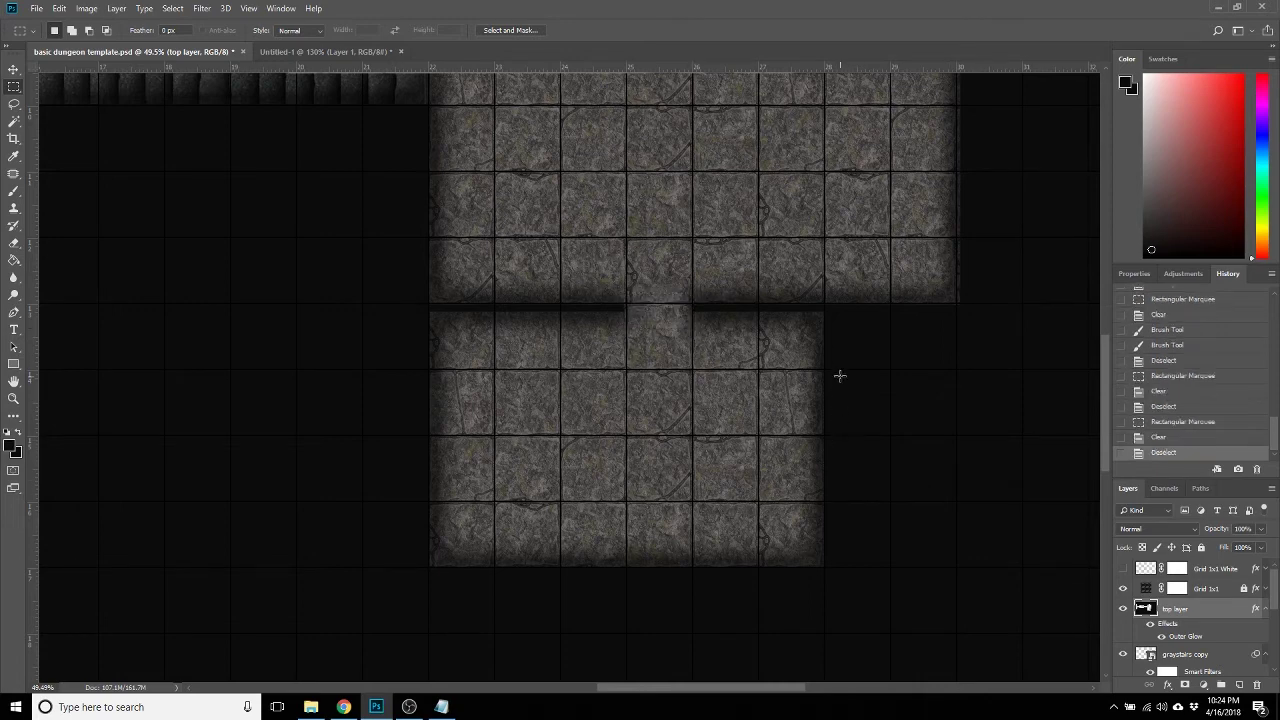
{"action": "left_click_drag", "start_coordinate": [829, 369], "coordinate": [897, 503]}
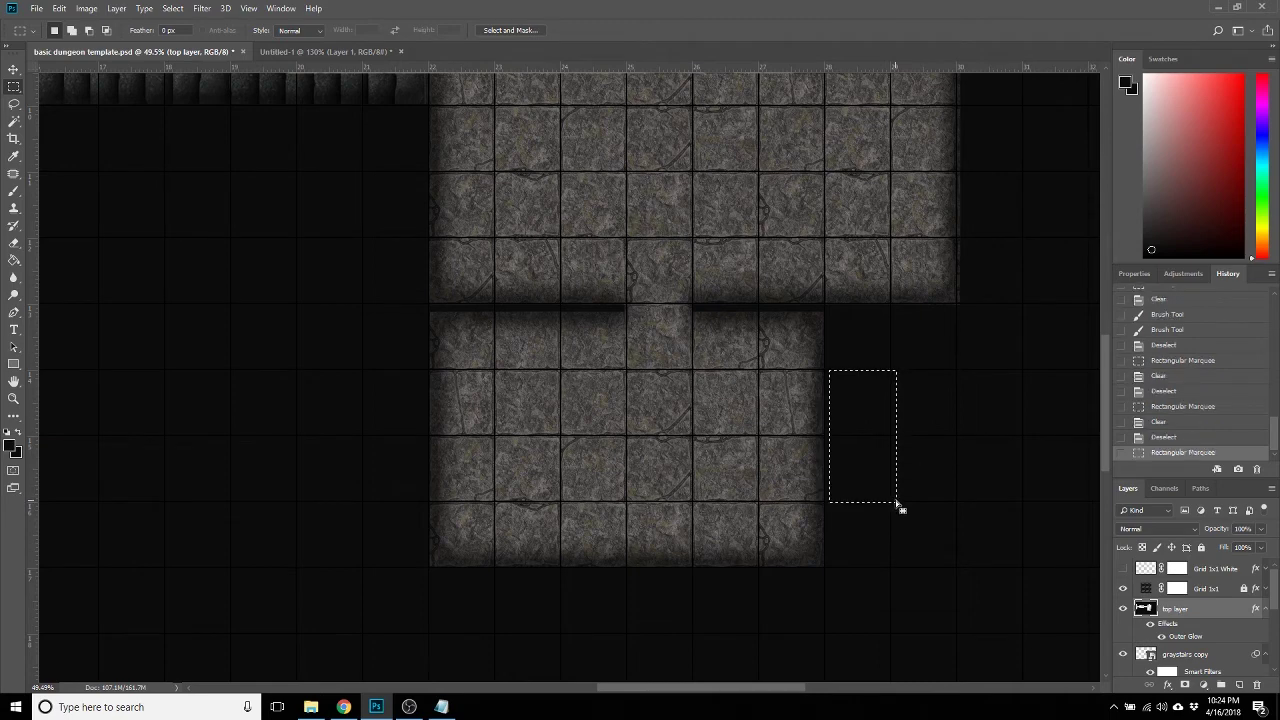
{"action": "key", "text": "Delete"}
{"action": "left_click", "coordinate": [818, 378]}
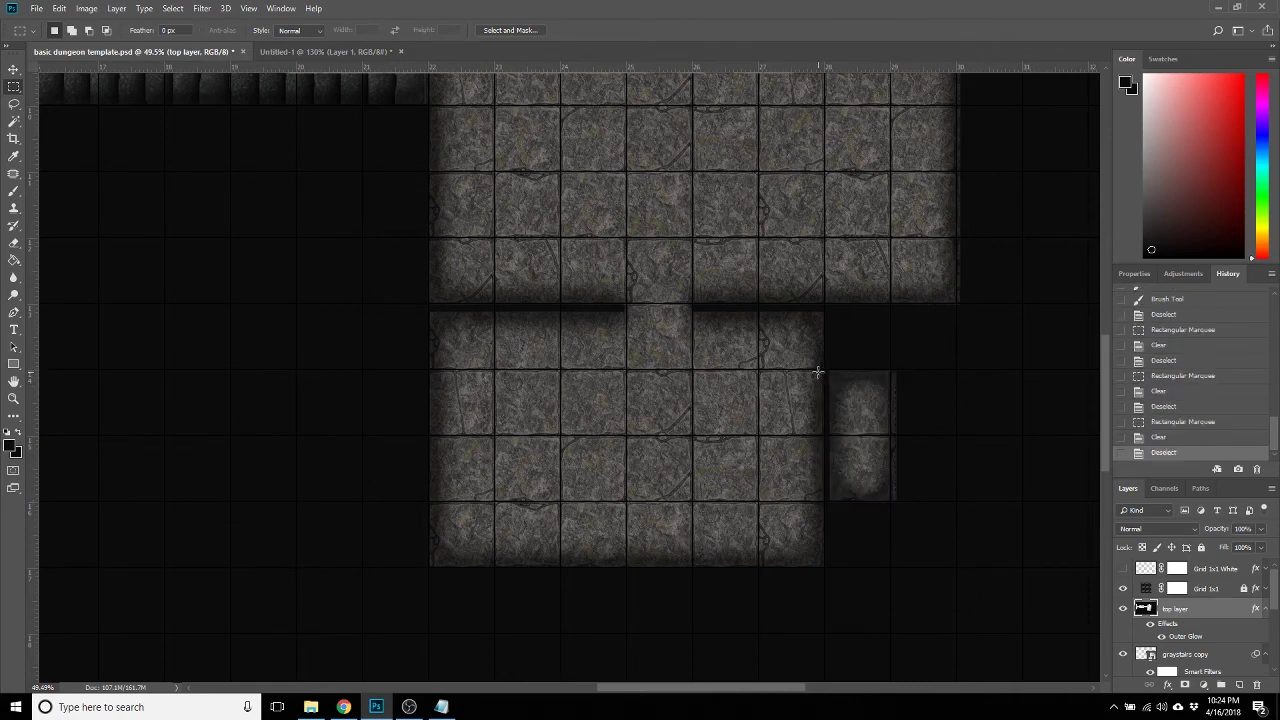
{"action": "left_click_drag", "start_coordinate": [821, 372], "coordinate": [844, 434]}
{"action": "key", "text": "Delete"}
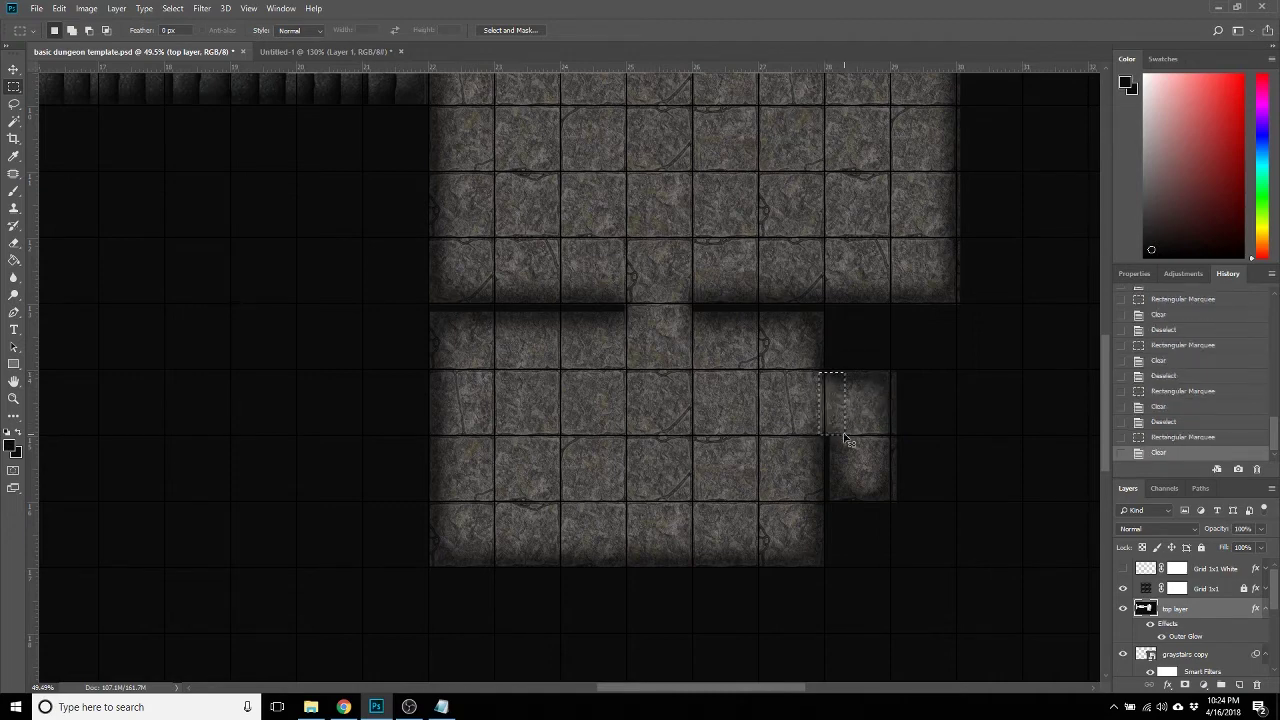
{"action": "left_click", "coordinate": [844, 434]}
Clear a short passage from the dark top layer beside the big room's right edge.
{"action": "scroll", "coordinate": [870, 476], "scroll_direction": "down", "scroll_amount": 3}
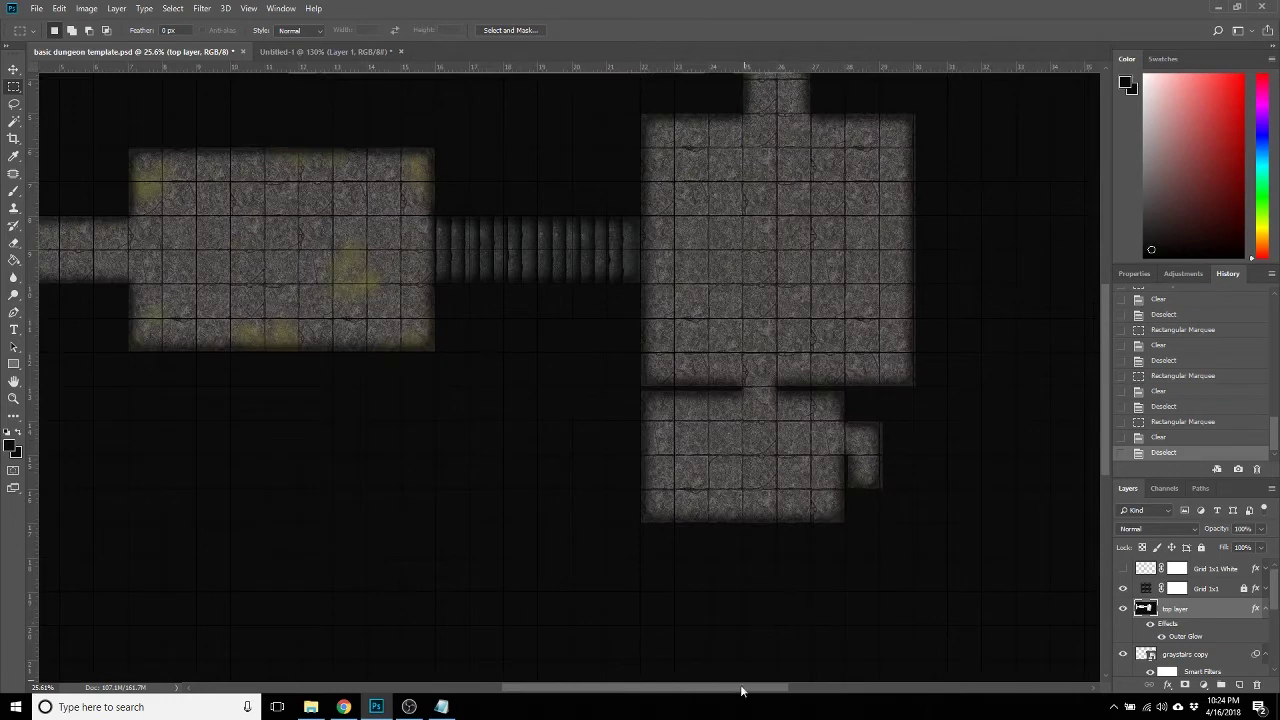
{"action": "scroll", "coordinate": [783, 569], "scroll_direction": "up", "scroll_amount": 3}
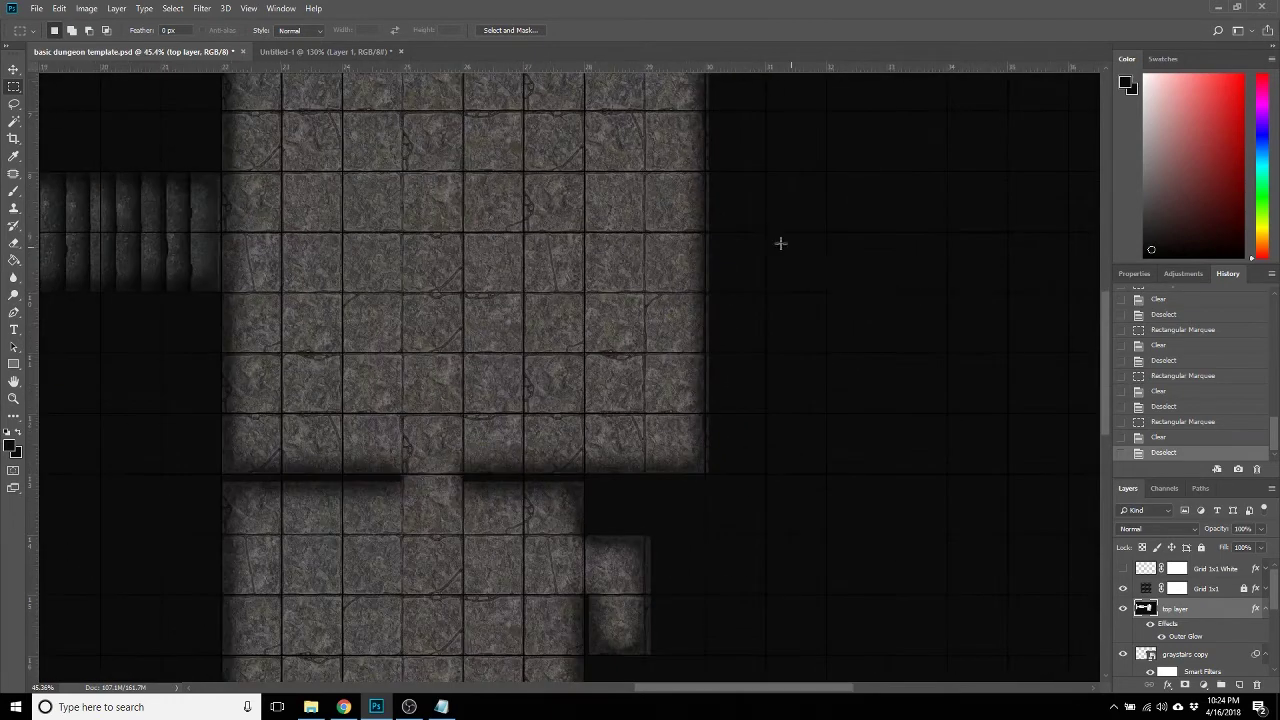
{"action": "left_click_drag", "start_coordinate": [702, 170], "coordinate": [770, 293]}
{"action": "key", "text": "Delete"}
Clear a new stone room east of the passage and deselect.
{"action": "scroll", "coordinate": [823, 306], "scroll_direction": "down", "scroll_amount": 3}
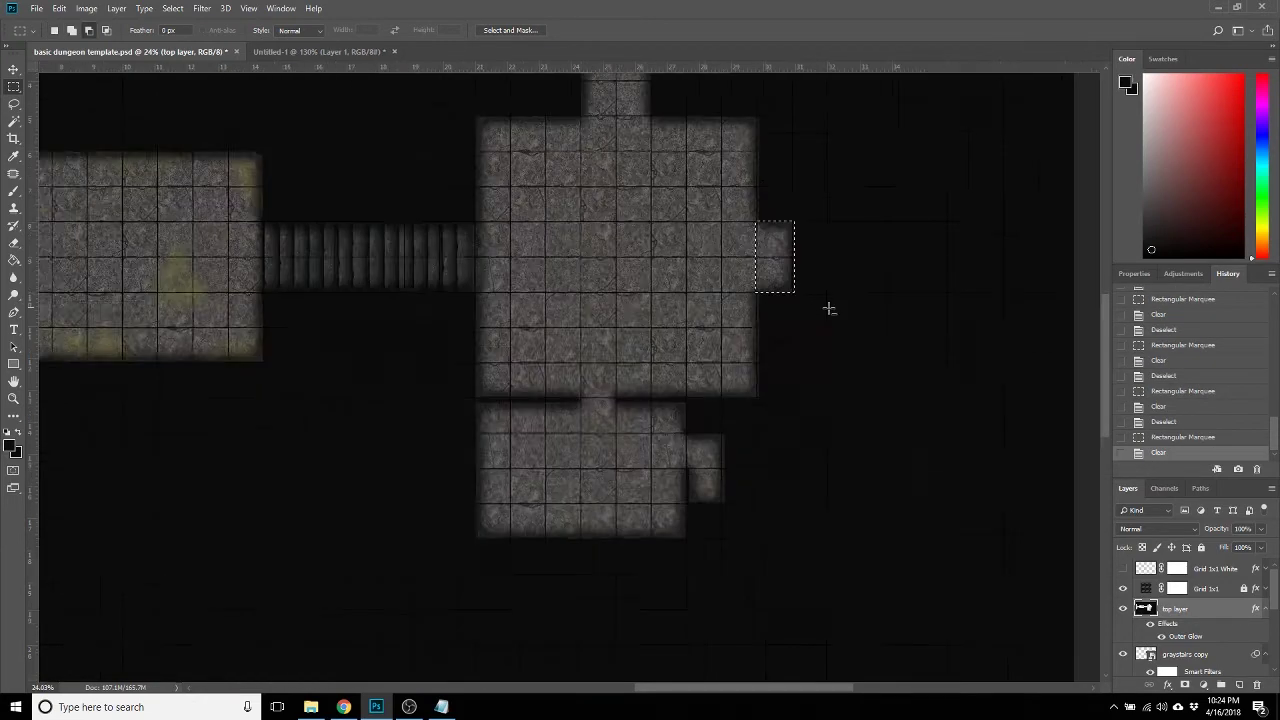
{"action": "scroll", "coordinate": [829, 311], "scroll_direction": "down", "scroll_amount": 1}
{"action": "left_click_drag", "start_coordinate": [802, 192], "coordinate": [998, 350]}
{"action": "key", "text": "Delete"}
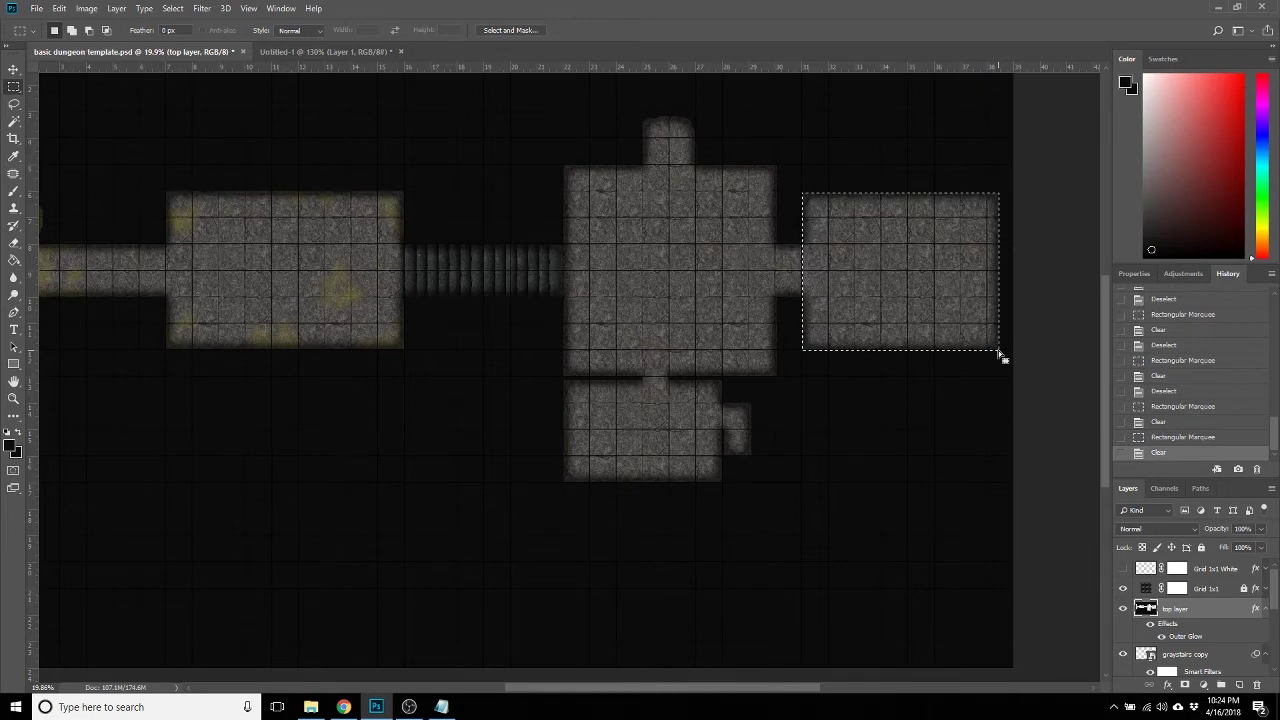
{"action": "key", "text": "ctrl+d"}
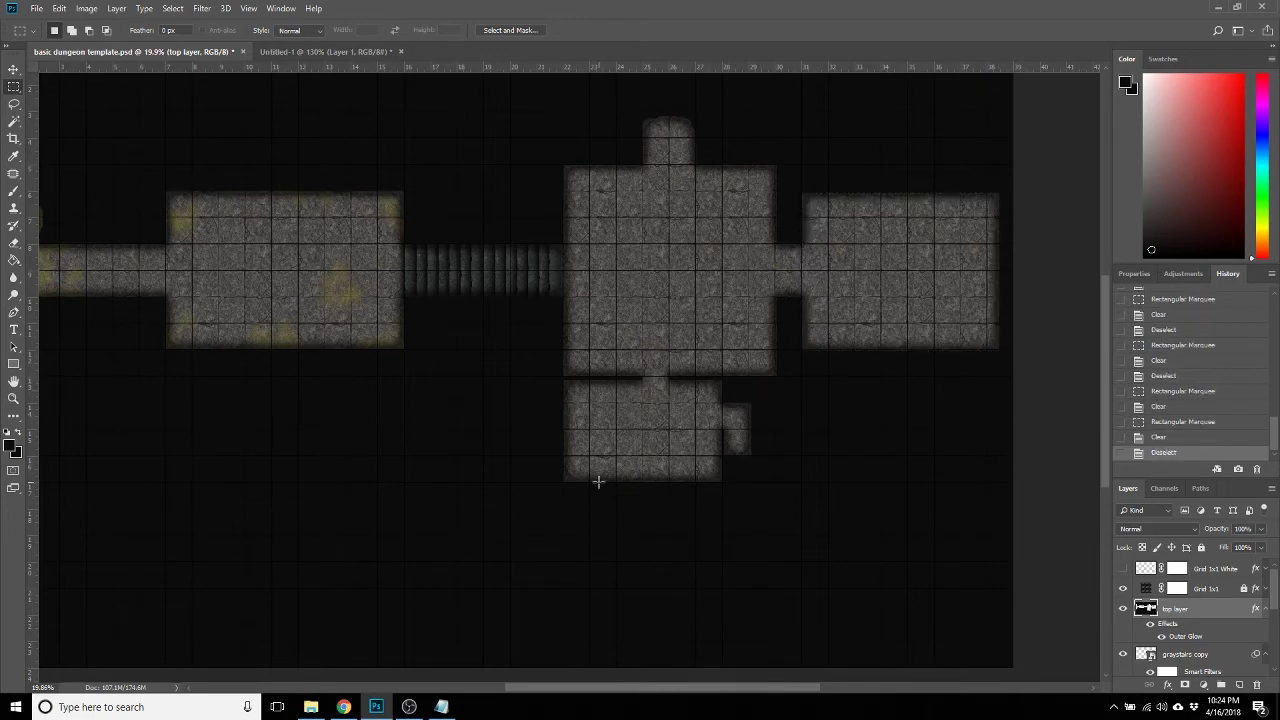
{"action": "scroll", "coordinate": [557, 528], "scroll_direction": "down", "scroll_amount": 2}
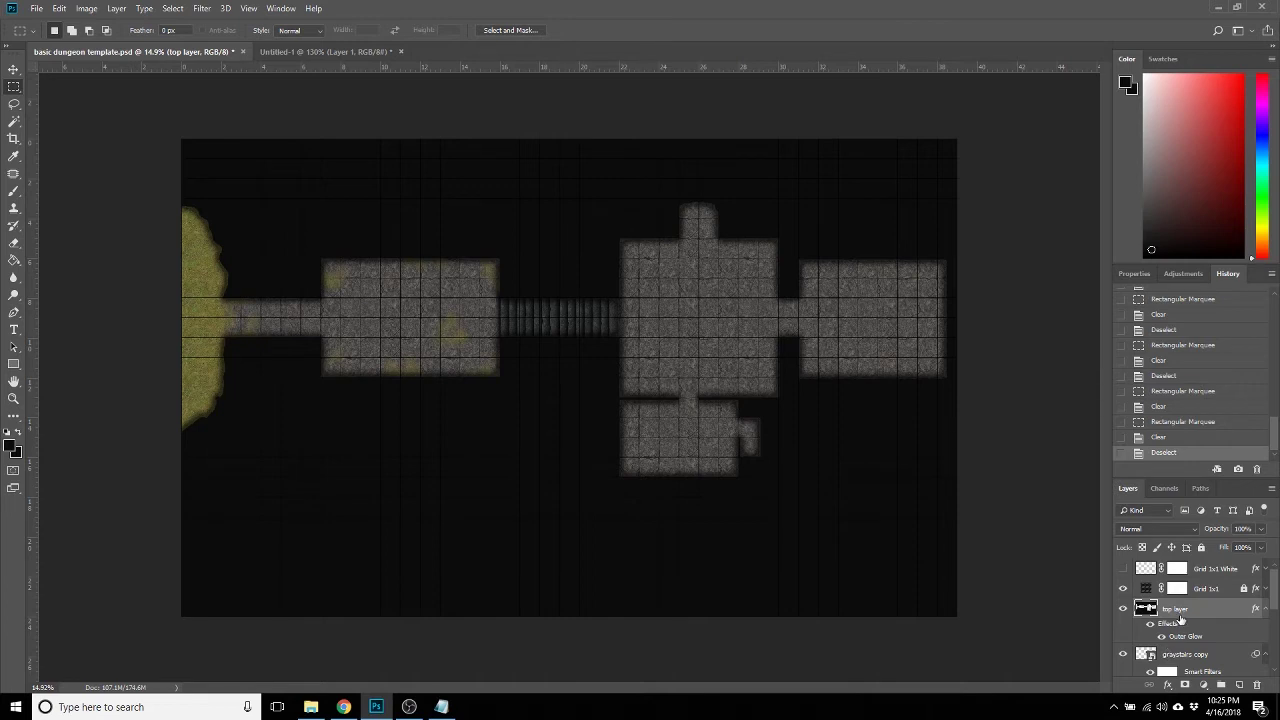
Create a new empty layer and move it below the top layer.
{"action": "key", "text": "ctrl+shift+n"}
{"action": "key", "text": "Return"}
{"action": "left_click_drag", "start_coordinate": [1177, 612], "coordinate": [1185, 666]}
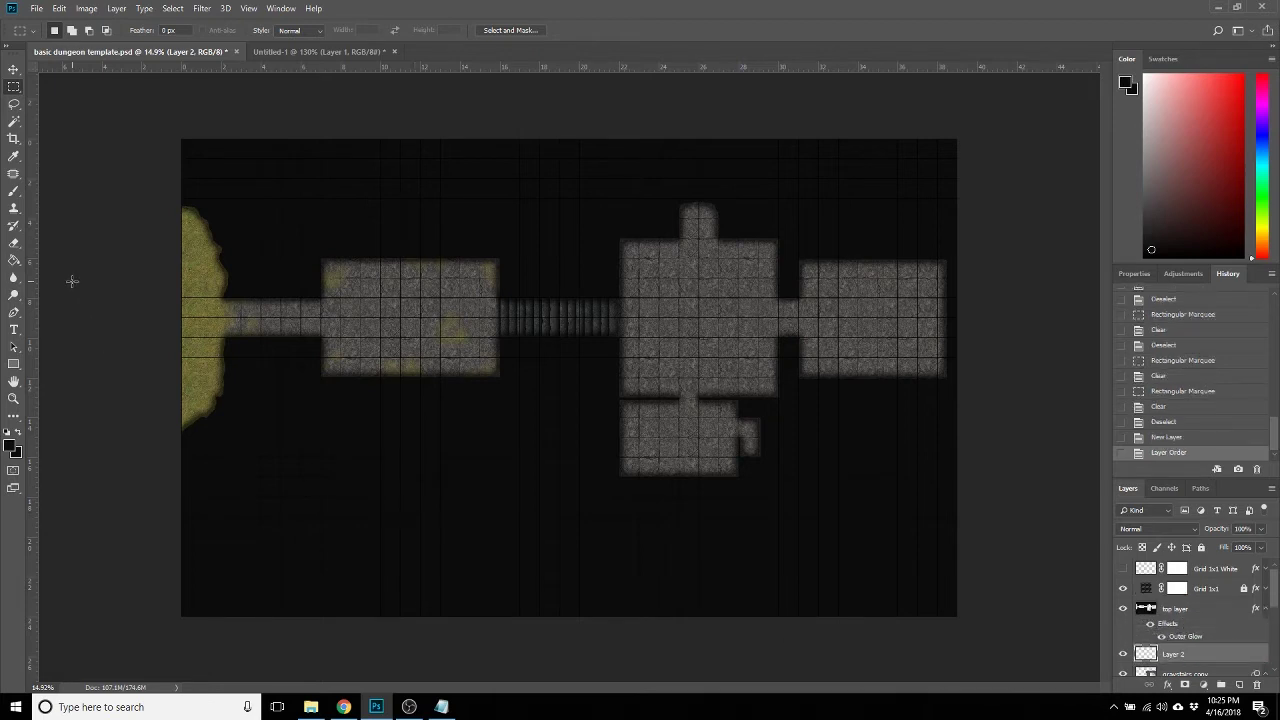
Set up the Brush tool with the Soft Round Pressure Opacity tip at 51% opacity.
{"action": "left_click", "coordinate": [13, 192]}
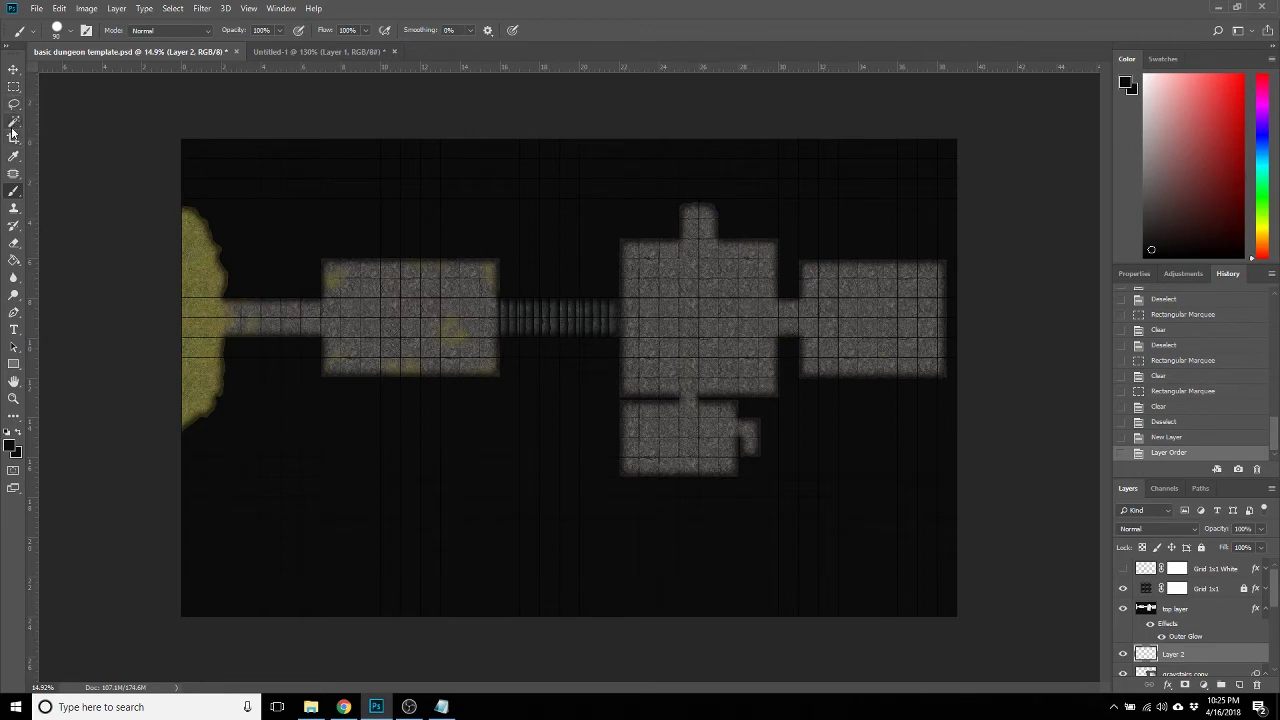
{"action": "left_click", "coordinate": [33, 33]}
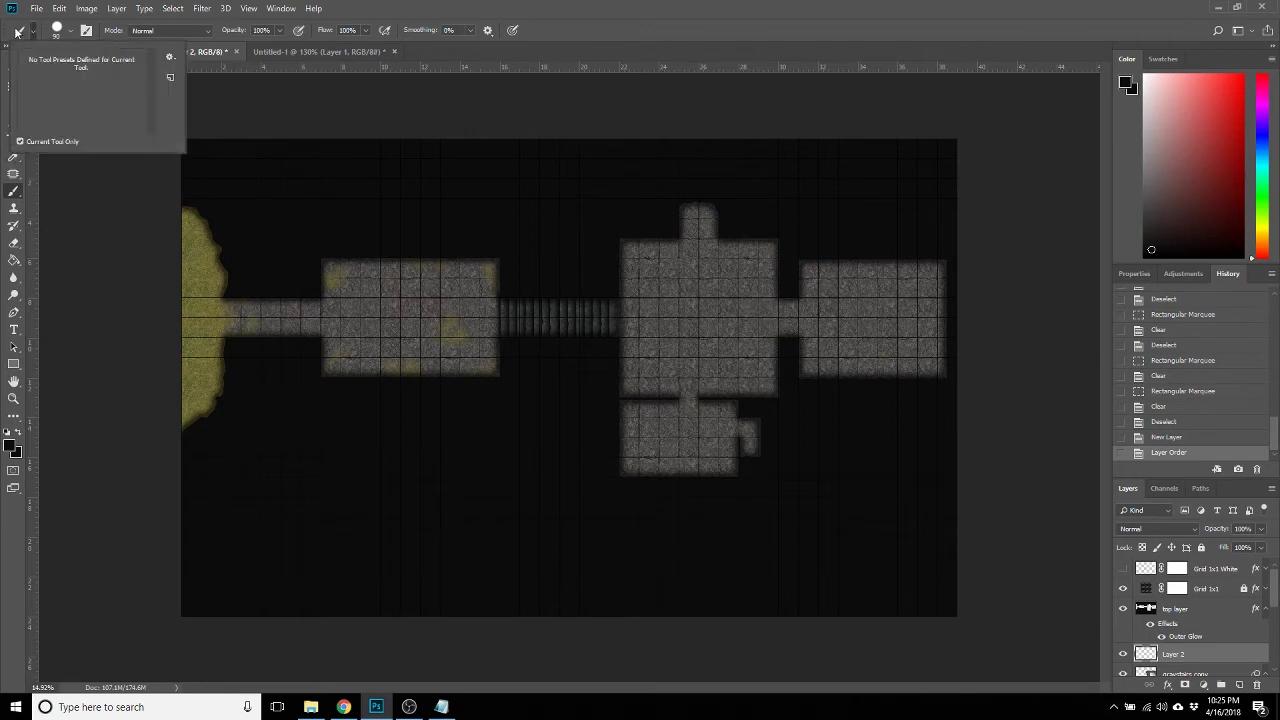
{"action": "left_click", "coordinate": [33, 33]}
{"action": "left_click", "coordinate": [55, 31]}
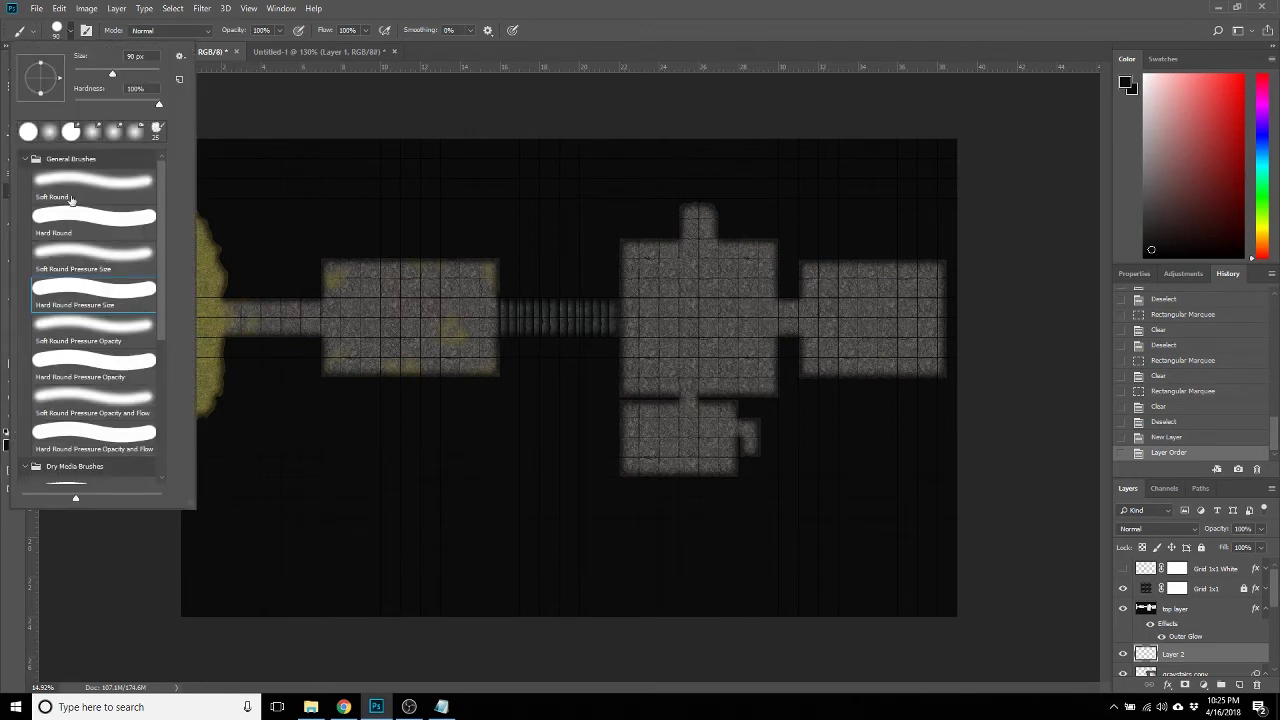
{"action": "left_click", "coordinate": [82, 330]}
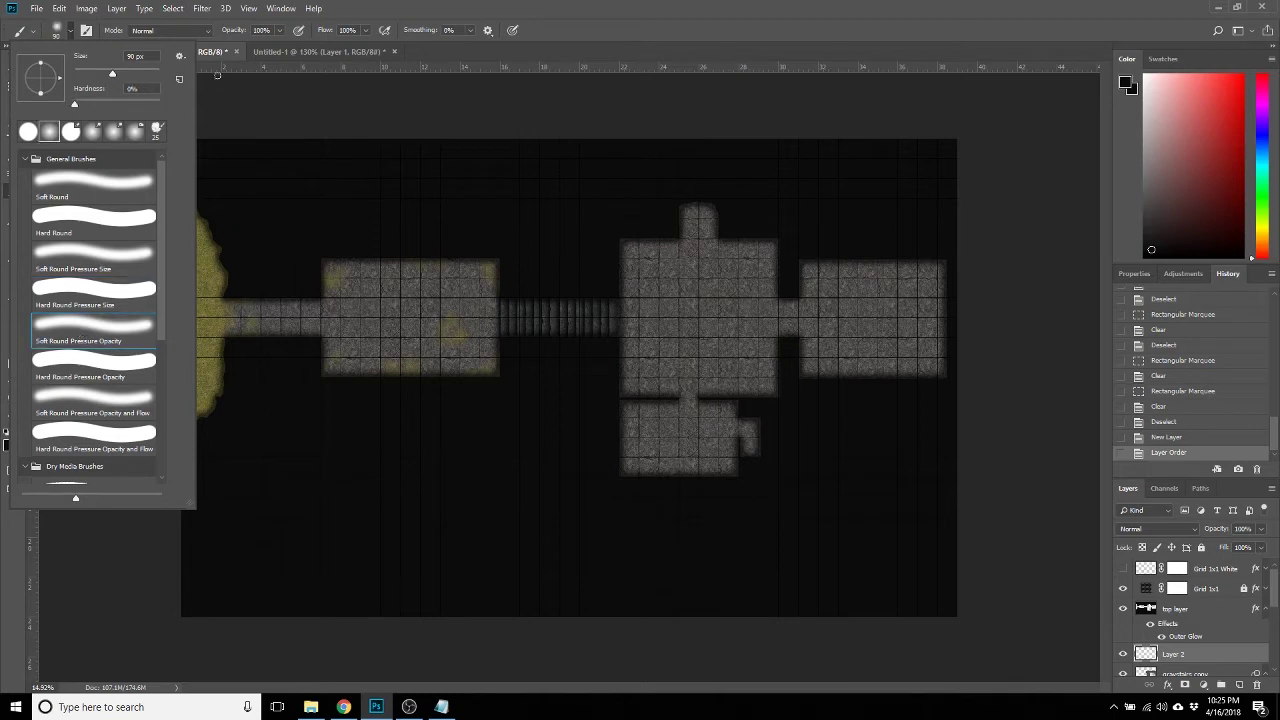
{"action": "left_click", "coordinate": [281, 31]}
{"action": "left_click_drag", "start_coordinate": [280, 46], "coordinate": [250, 49]}
{"action": "left_click", "coordinate": [14, 450]}
{"action": "left_click", "coordinate": [888, 203]}
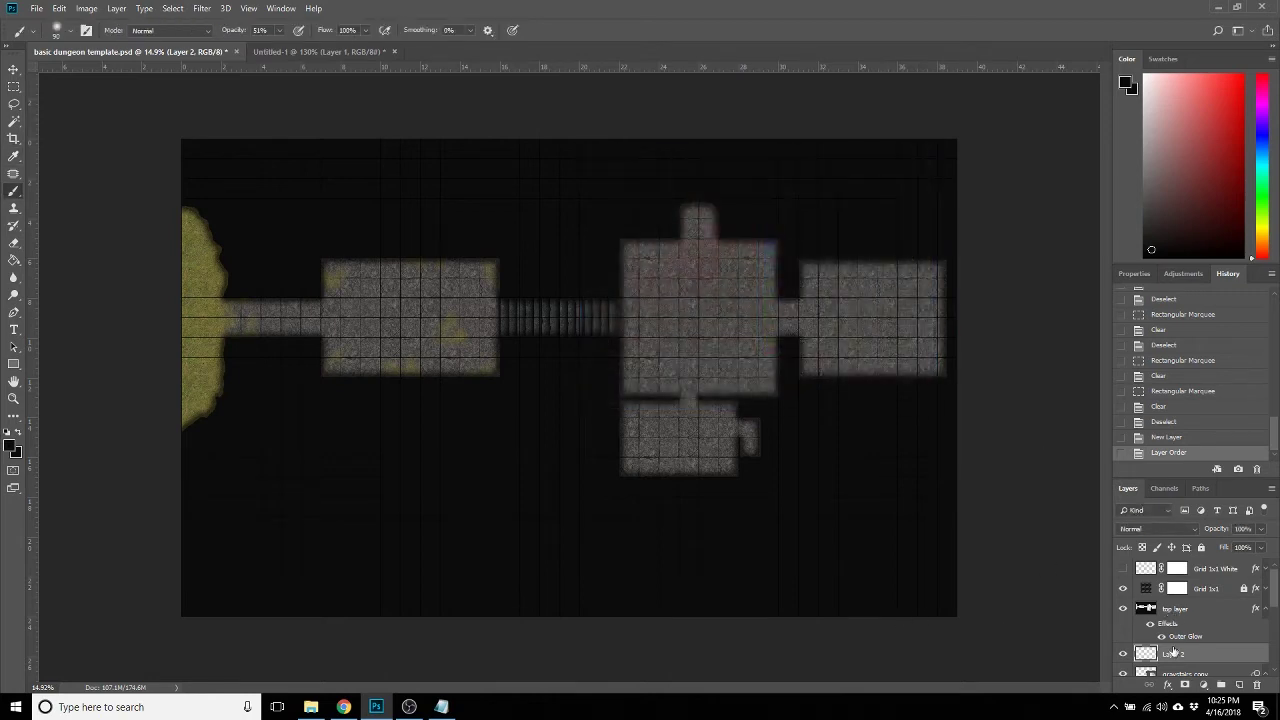
Rename the new layer to 'shadows'.
{"action": "double_click", "coordinate": [1172, 653]}
{"action": "type", "text": "shadows"}
{"action": "key", "text": "Return"}
{"action": "scroll", "coordinate": [1233, 651], "scroll_direction": "down", "scroll_amount": 2}
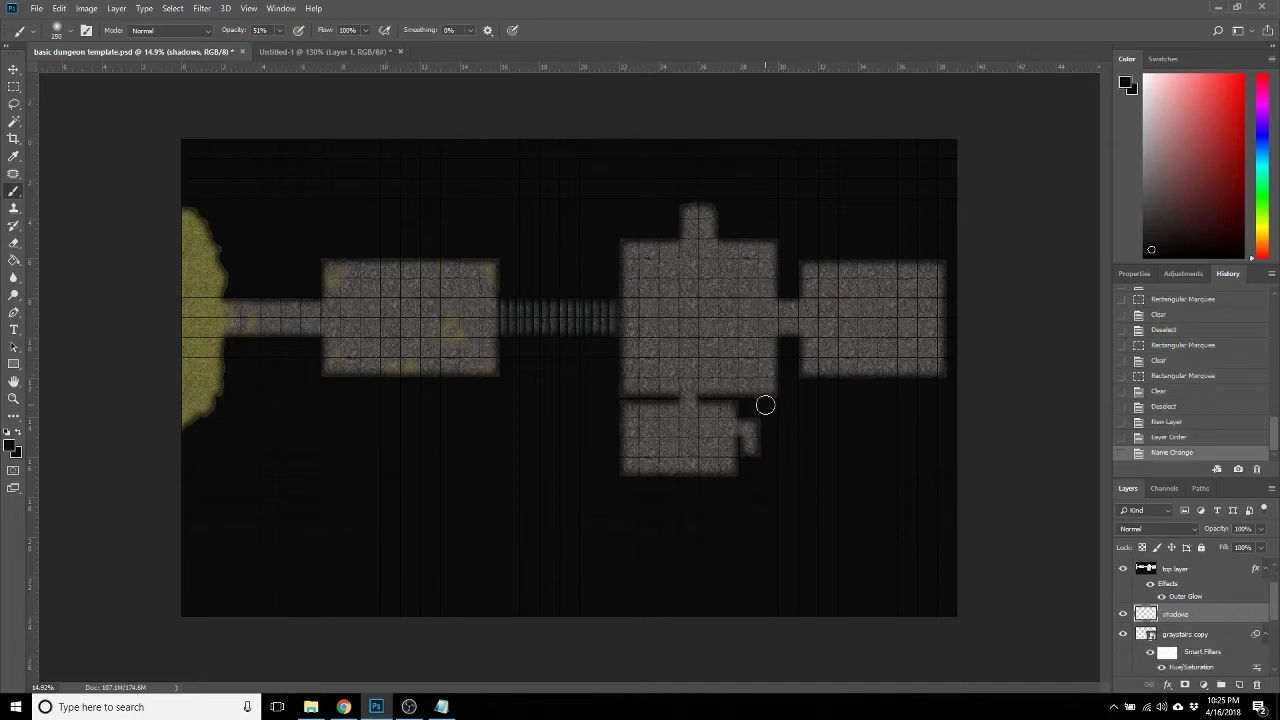
Set the soft brush to 26% opacity and enlarge it to 600 px.
{"action": "left_click_drag", "start_coordinate": [763, 397], "coordinate": [760, 367]}
{"action": "key", "text": "bracketright"}
{"action": "key", "text": "bracketright"}
{"action": "key", "text": "bracketright"}
{"action": "key", "text": "ctrl+z"}
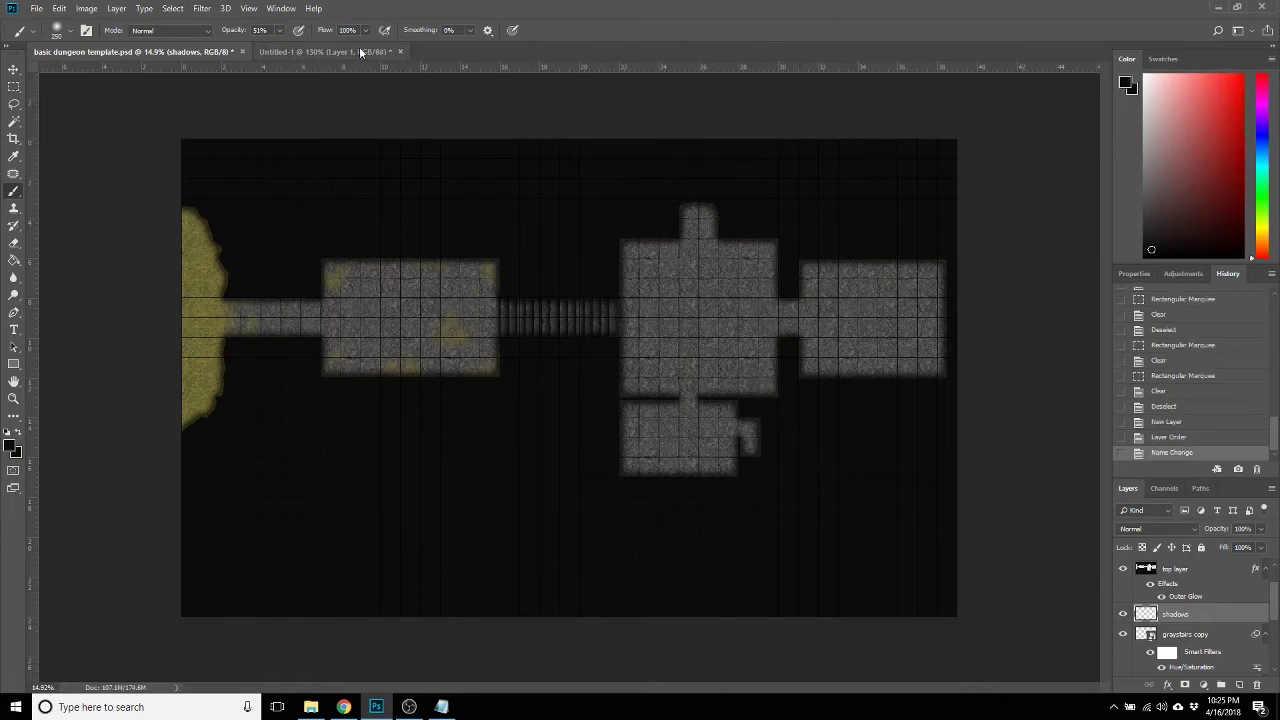
{"action": "left_click", "coordinate": [280, 30]}
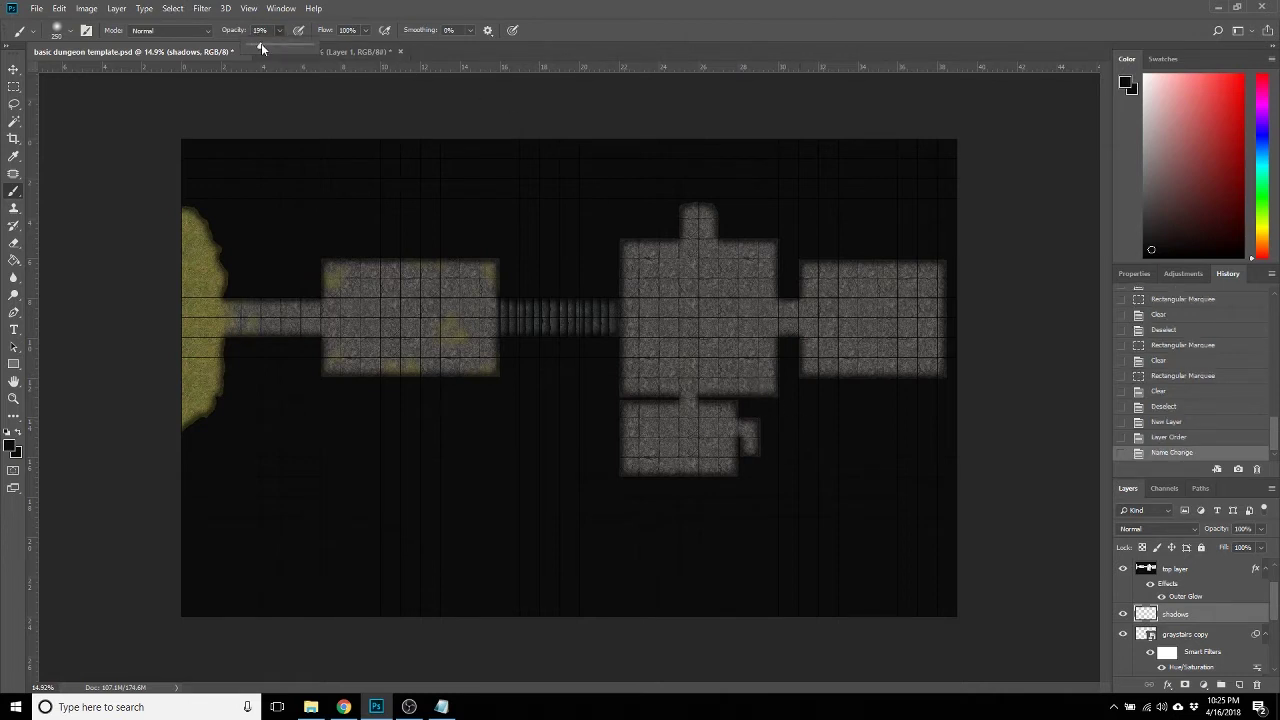
{"action": "left_click_drag", "start_coordinate": [263, 44], "coordinate": [266, 44]}
{"action": "left_click", "coordinate": [743, 414]}
{"action": "key", "text": "bracketright"}
{"action": "key", "text": "bracketright"}
{"action": "key", "text": "bracketright"}
{"action": "key", "text": "bracketright"}
Dab soft shadows around the big room's corner, the right room's edge and the left room's edges and corners.
{"action": "left_click", "coordinate": [760, 355]}
{"action": "left_click", "coordinate": [783, 349]}
{"action": "left_click", "coordinate": [760, 408]}
{"action": "left_click", "coordinate": [871, 346]}
{"action": "left_click", "coordinate": [480, 343]}
{"action": "left_click", "coordinate": [402, 357]}
{"action": "left_click", "coordinate": [359, 369]}
{"action": "left_click", "coordinate": [346, 279]}
{"action": "left_click", "coordinate": [386, 277]}
{"action": "left_click", "coordinate": [680, 385]}
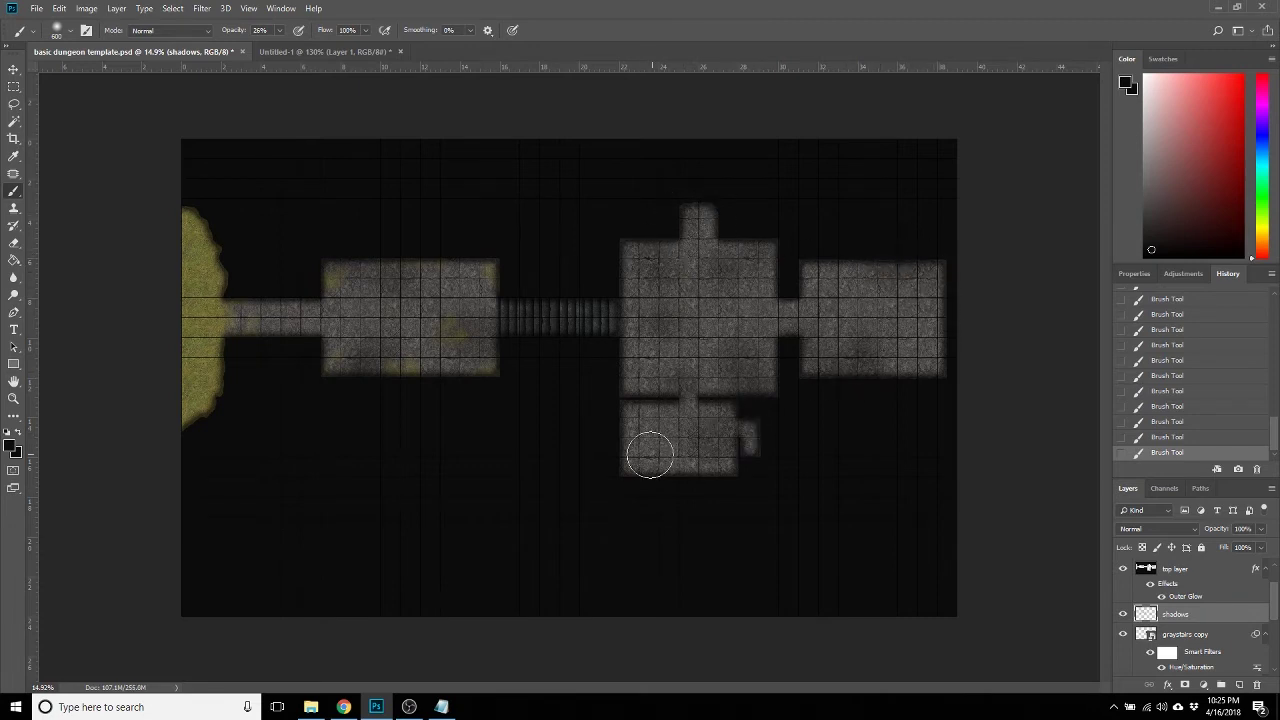
At 300 px brush size, shade the big room's left part, top-right corner and left edge.
{"action": "key", "text": "bracketleft"}
{"action": "key", "text": "bracketleft"}
{"action": "key", "text": "bracketleft"}
{"action": "mouse_move", "coordinate": [658, 332]}
{"action": "left_mouse_down"}
{"action": "mouse_move", "coordinate": [631, 349]}
{"action": "mouse_move", "coordinate": [660, 349]}
{"action": "left_mouse_up"}
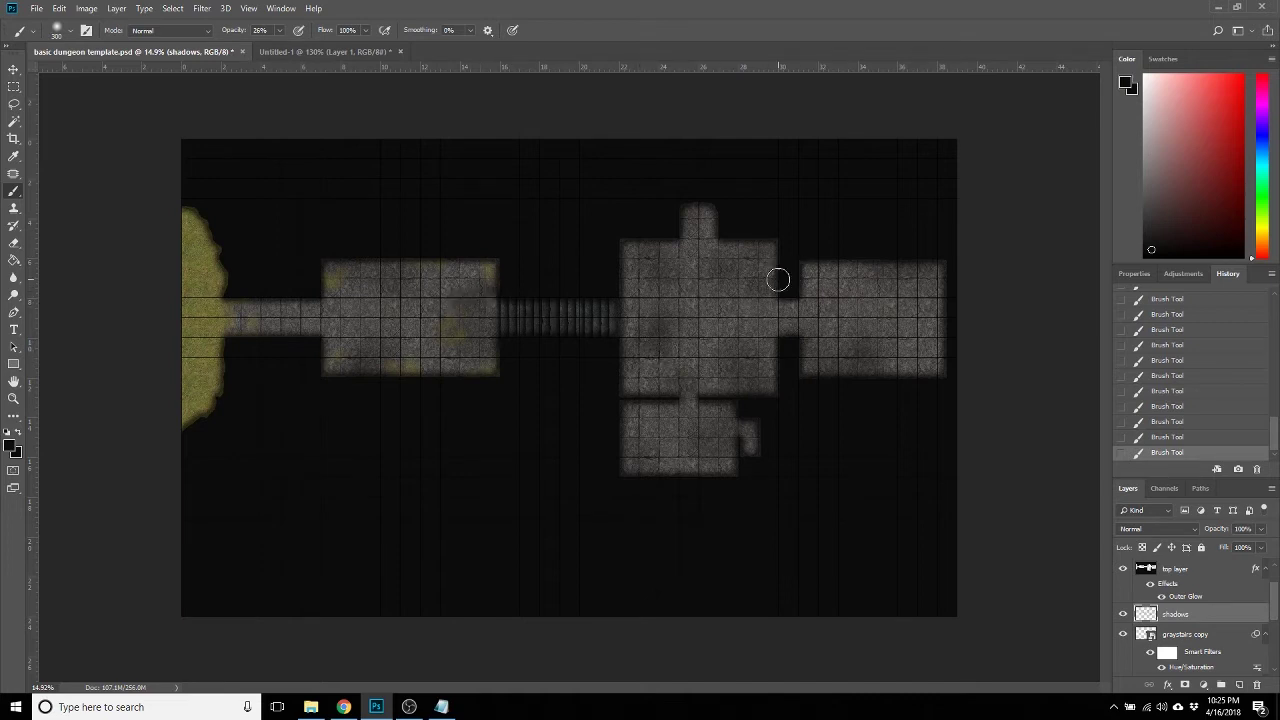
{"action": "mouse_move", "coordinate": [773, 274]}
{"action": "left_mouse_down"}
{"action": "mouse_move", "coordinate": [742, 283]}
{"action": "mouse_move", "coordinate": [770, 275]}
{"action": "mouse_move", "coordinate": [830, 327]}
{"action": "mouse_move", "coordinate": [839, 351]}
{"action": "mouse_move", "coordinate": [818, 376]}
{"action": "mouse_move", "coordinate": [874, 390]}
{"action": "mouse_move", "coordinate": [908, 374]}
{"action": "left_mouse_up"}
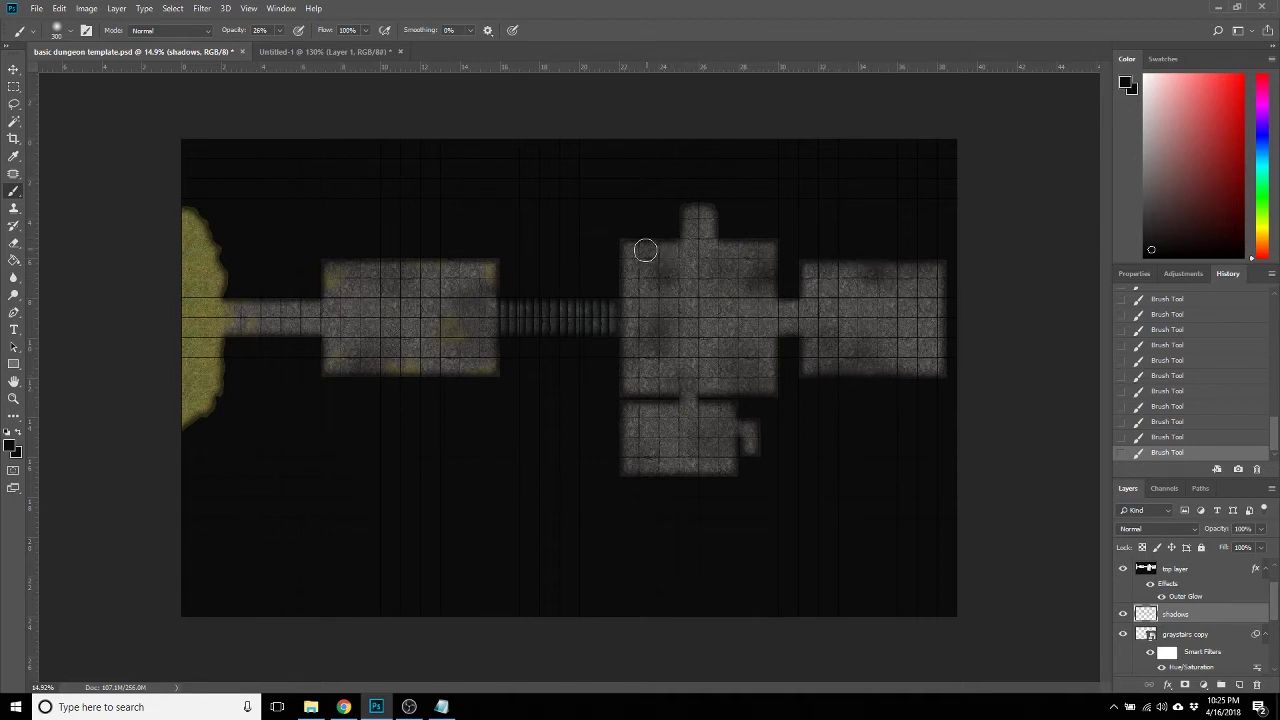
{"action": "mouse_move", "coordinate": [643, 250]}
{"action": "left_mouse_down"}
{"action": "mouse_move", "coordinate": [620, 381]}
{"action": "mouse_move", "coordinate": [644, 416]}
{"action": "mouse_move", "coordinate": [620, 433]}
{"action": "mouse_move", "coordinate": [649, 358]}
{"action": "mouse_move", "coordinate": [635, 358]}
{"action": "mouse_move", "coordinate": [659, 347]}
{"action": "mouse_move", "coordinate": [692, 368]}
{"action": "mouse_move", "coordinate": [674, 327]}
{"action": "mouse_move", "coordinate": [724, 225]}
{"action": "mouse_move", "coordinate": [677, 213]}
{"action": "left_mouse_up"}
{"action": "scroll", "coordinate": [691, 314], "scroll_direction": "up", "scroll_amount": 2}
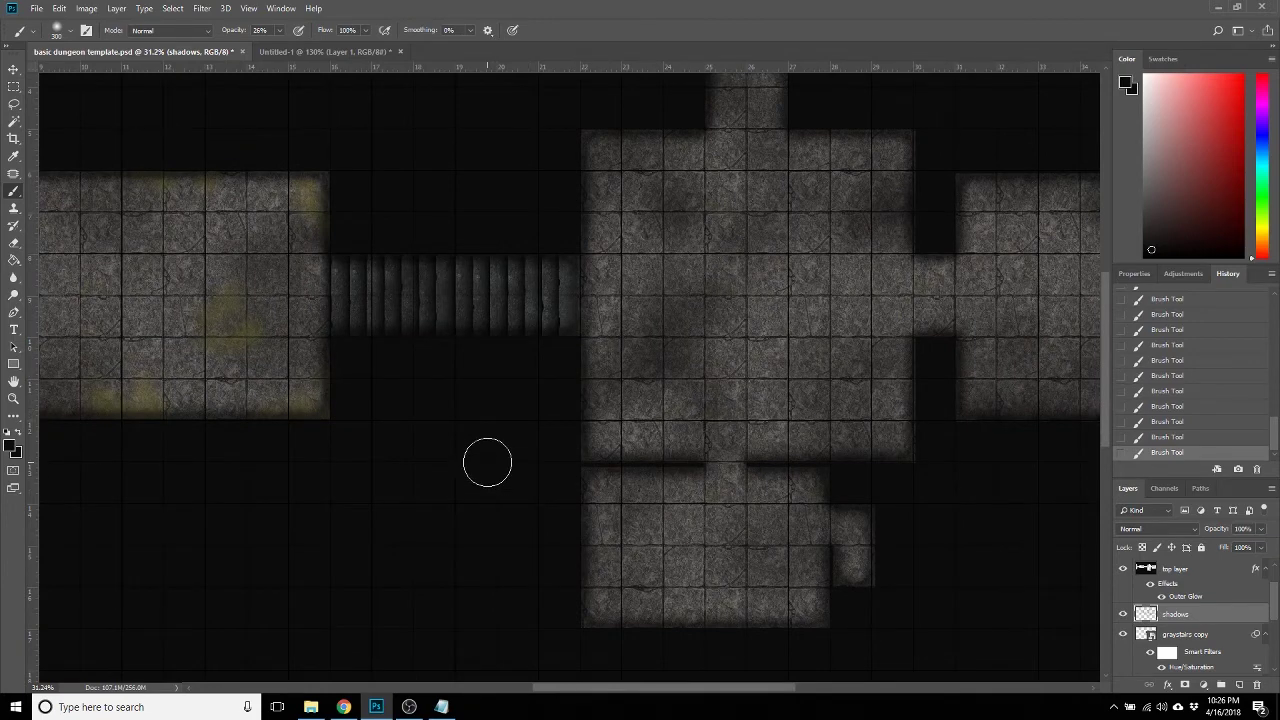
{"action": "scroll", "coordinate": [470, 452], "scroll_direction": "down", "scroll_amount": 3}
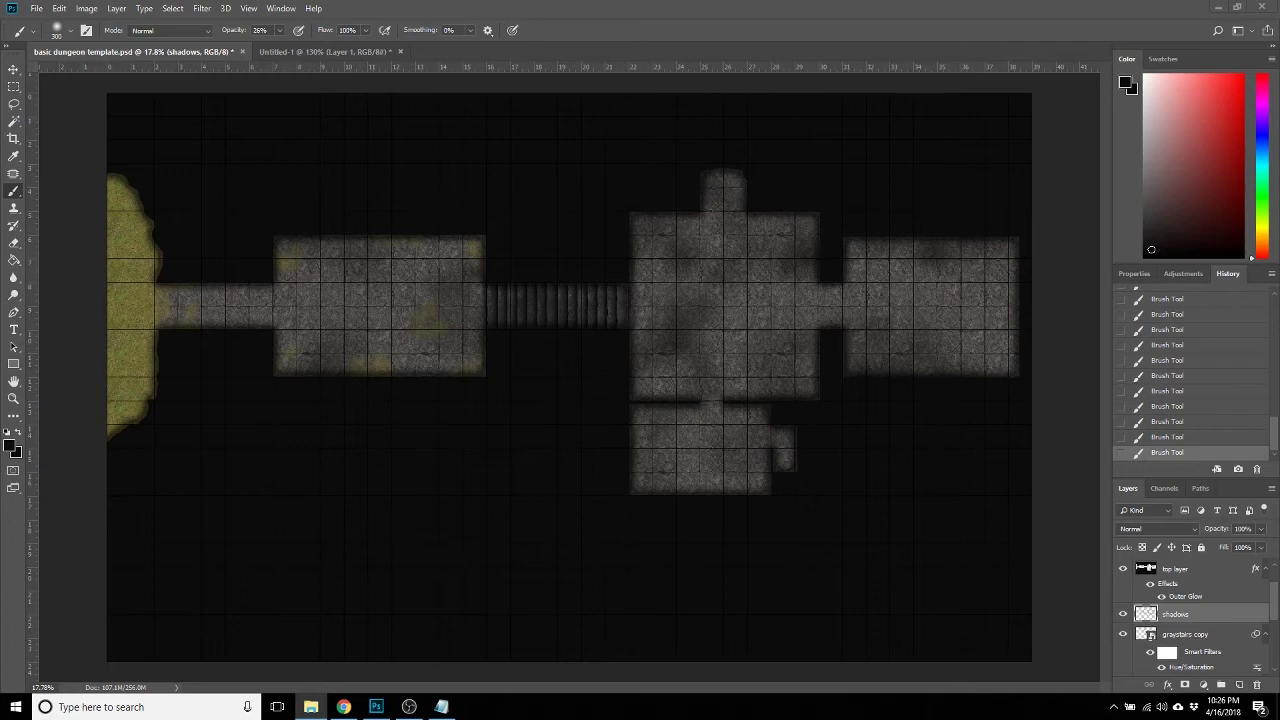
Place the Pillar Ornate Large image on the left room and scale it down to roughly one tile.
{"action": "left_click_drag", "start_coordinate": [89, 497], "coordinate": [365, 285]}
{"action": "left_click_drag", "start_coordinate": [590, 392], "coordinate": [429, 311]}
{"action": "scroll", "coordinate": [367, 343], "scroll_direction": "up", "scroll_amount": 2}
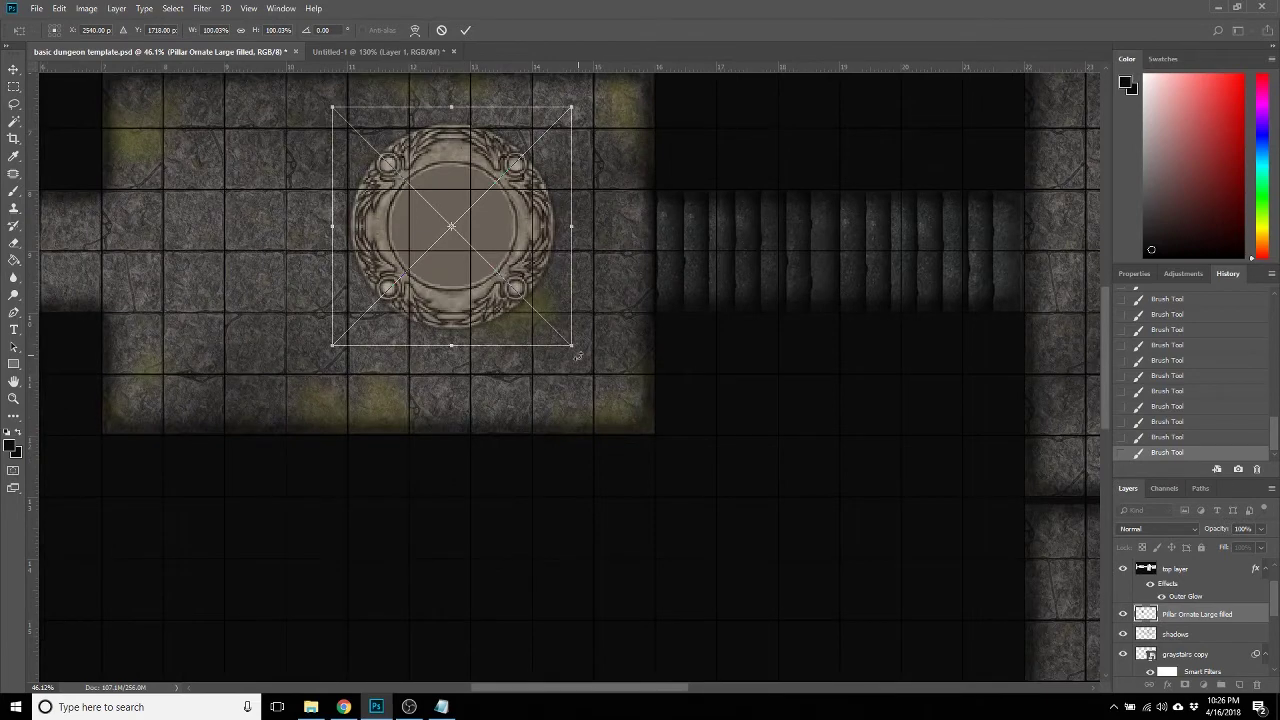
{"action": "mouse_move", "coordinate": [571, 346]}
{"action": "left_mouse_down"}
{"action": "mouse_move", "coordinate": [490, 244]}
{"action": "mouse_move", "coordinate": [418, 184]}
{"action": "mouse_move", "coordinate": [400, 196]}
{"action": "left_mouse_up"}
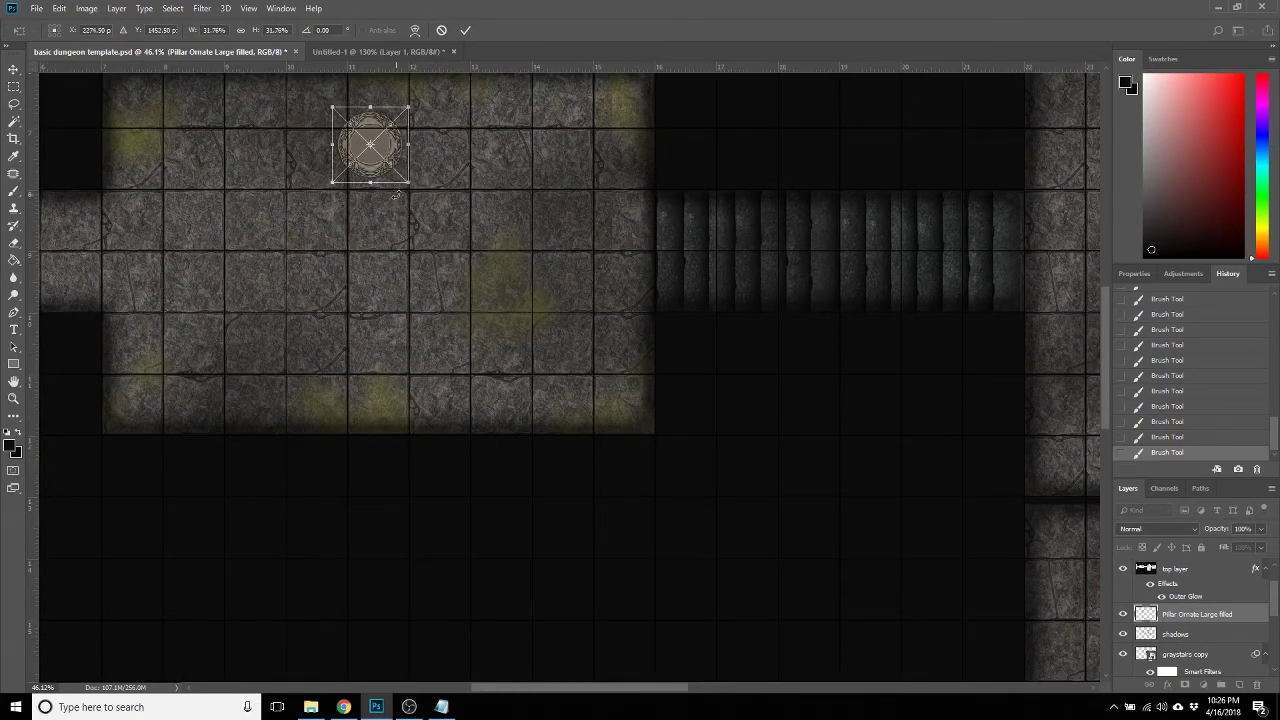
{"action": "key", "text": "Return"}
{"action": "scroll", "coordinate": [344, 261], "scroll_direction": "up", "scroll_amount": 3}
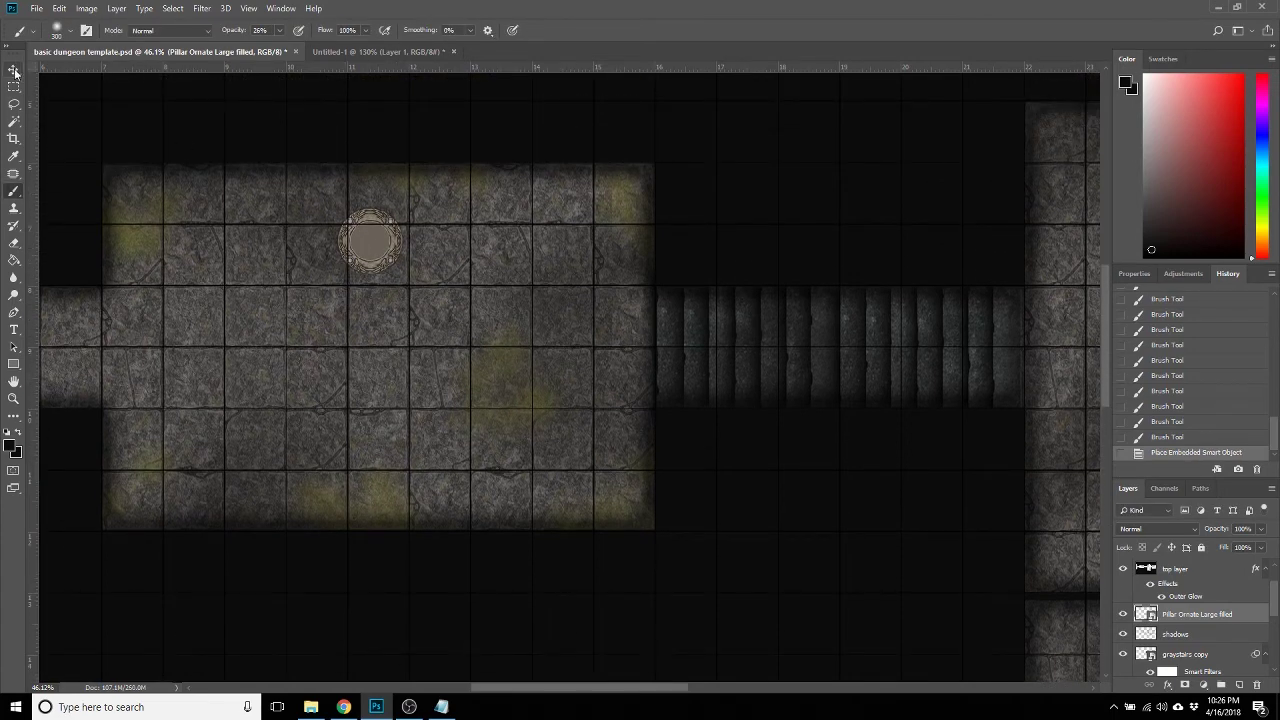
Move the pillar toward the left room's upper-left corner.
{"action": "left_click", "coordinate": [14, 68]}
{"action": "left_click_drag", "start_coordinate": [368, 262], "coordinate": [193, 274]}
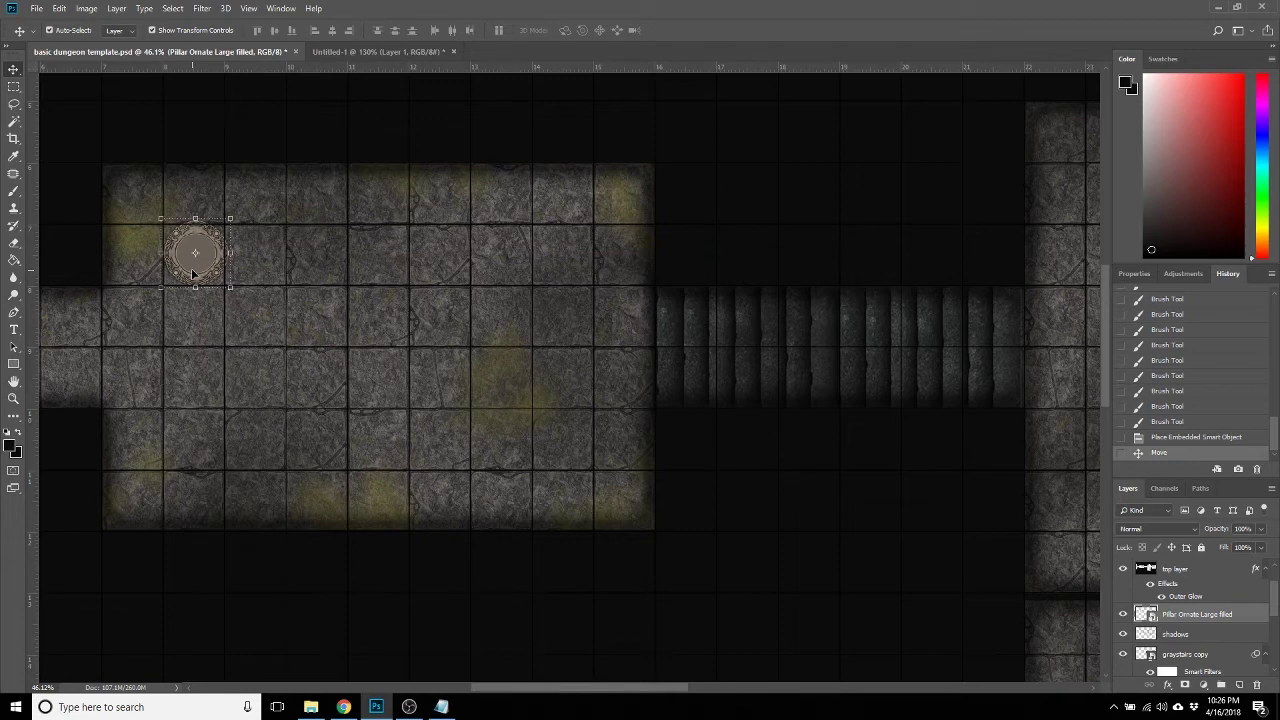
{"action": "left_click", "coordinate": [370, 412]}
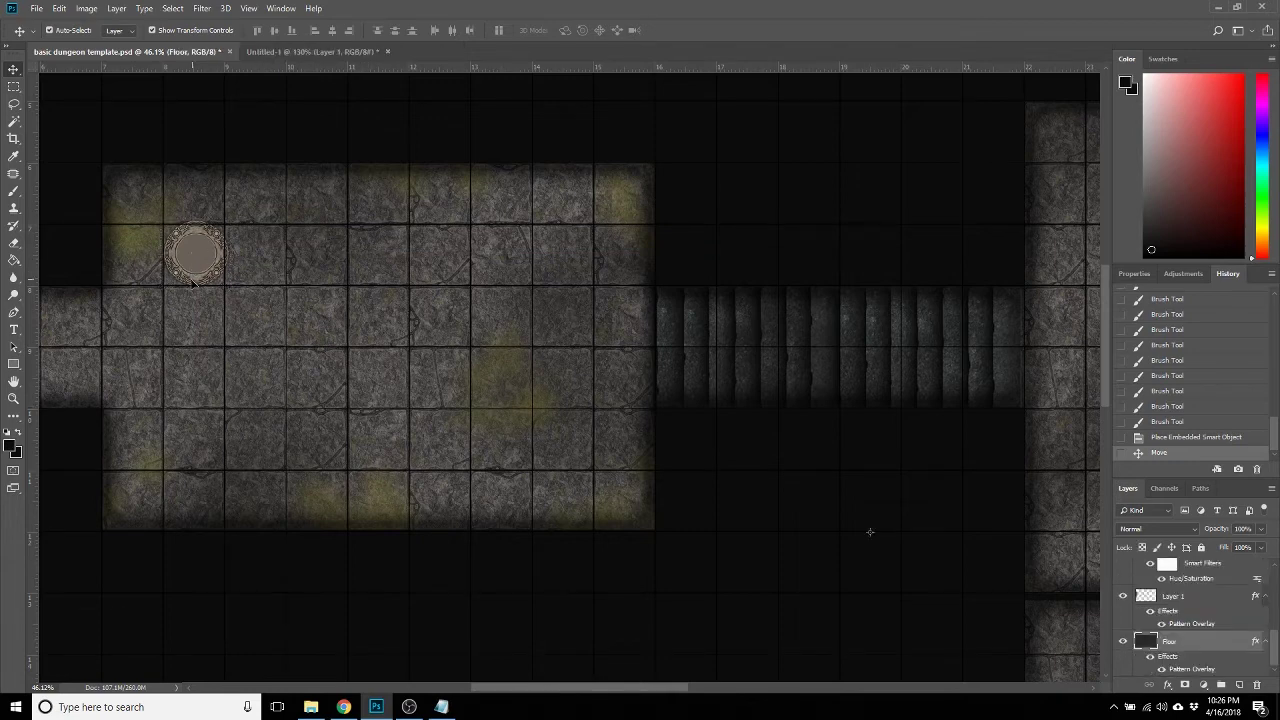
{"action": "scroll", "coordinate": [193, 283], "scroll_direction": "up", "scroll_amount": 5}
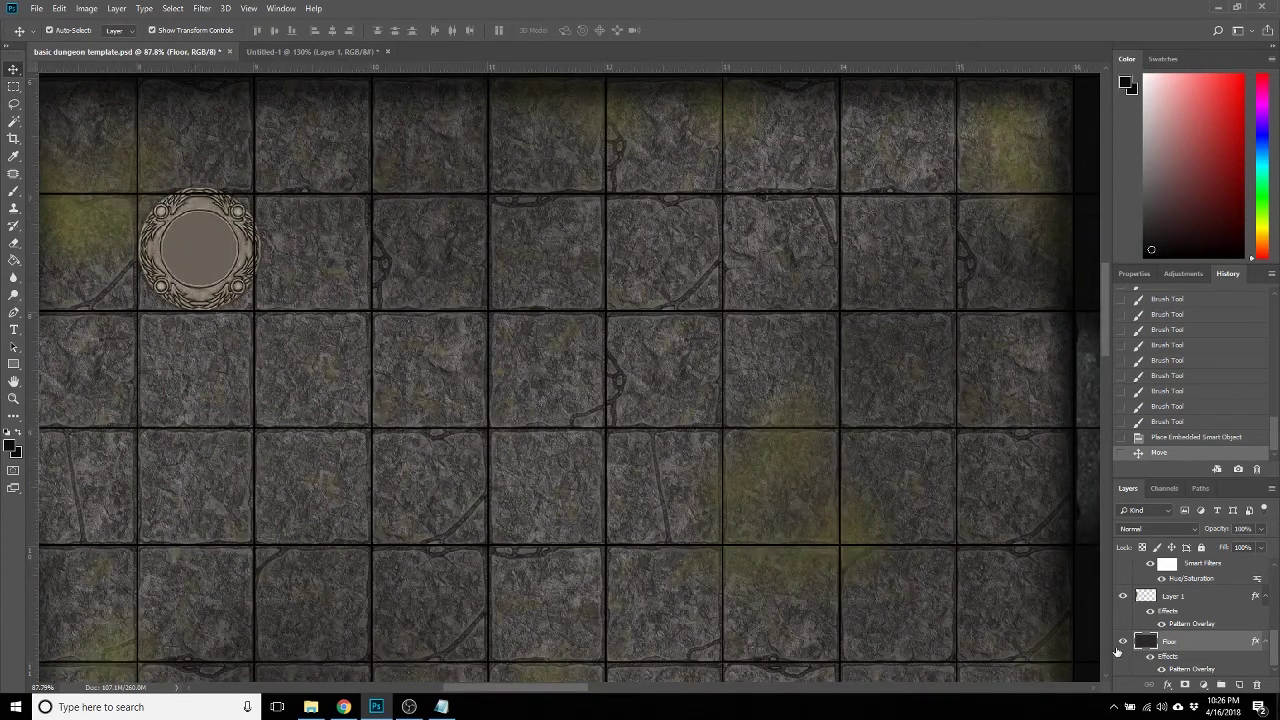
Apply Hue/Saturation to the pillar with Saturation -70 and Lightness -20.
{"action": "left_click", "coordinate": [201, 245]}
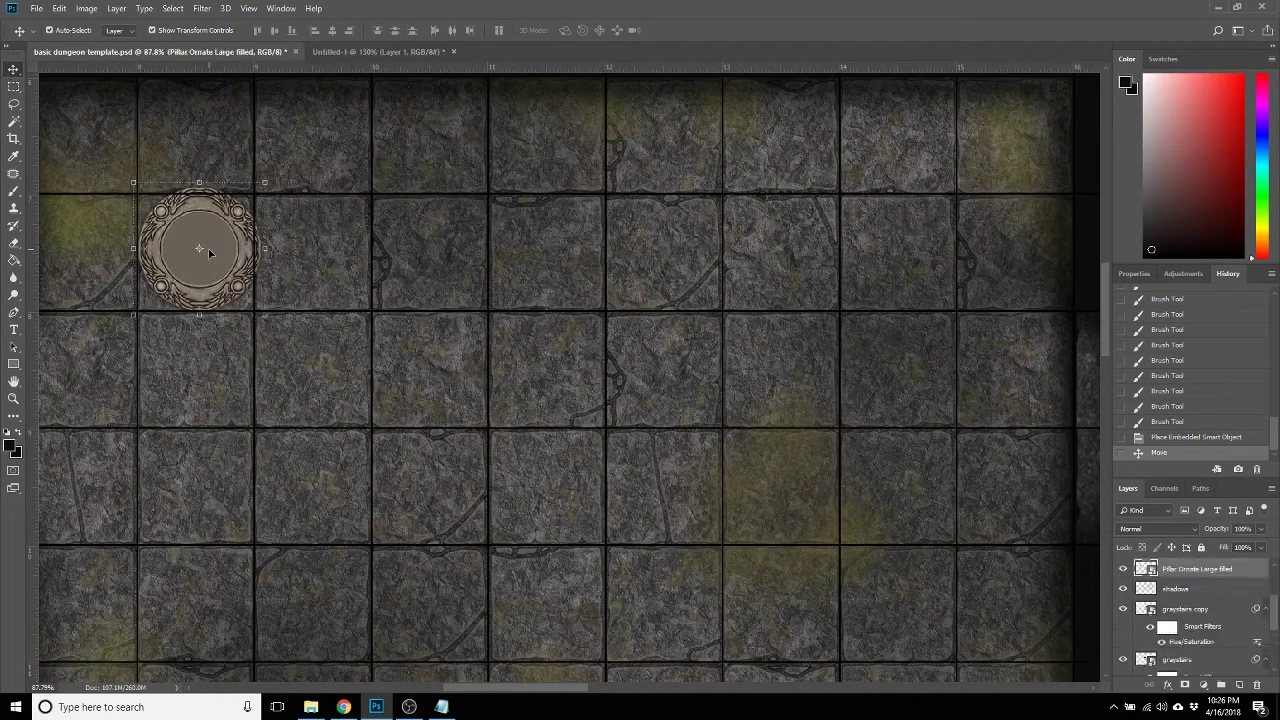
{"action": "left_click", "coordinate": [87, 8]}
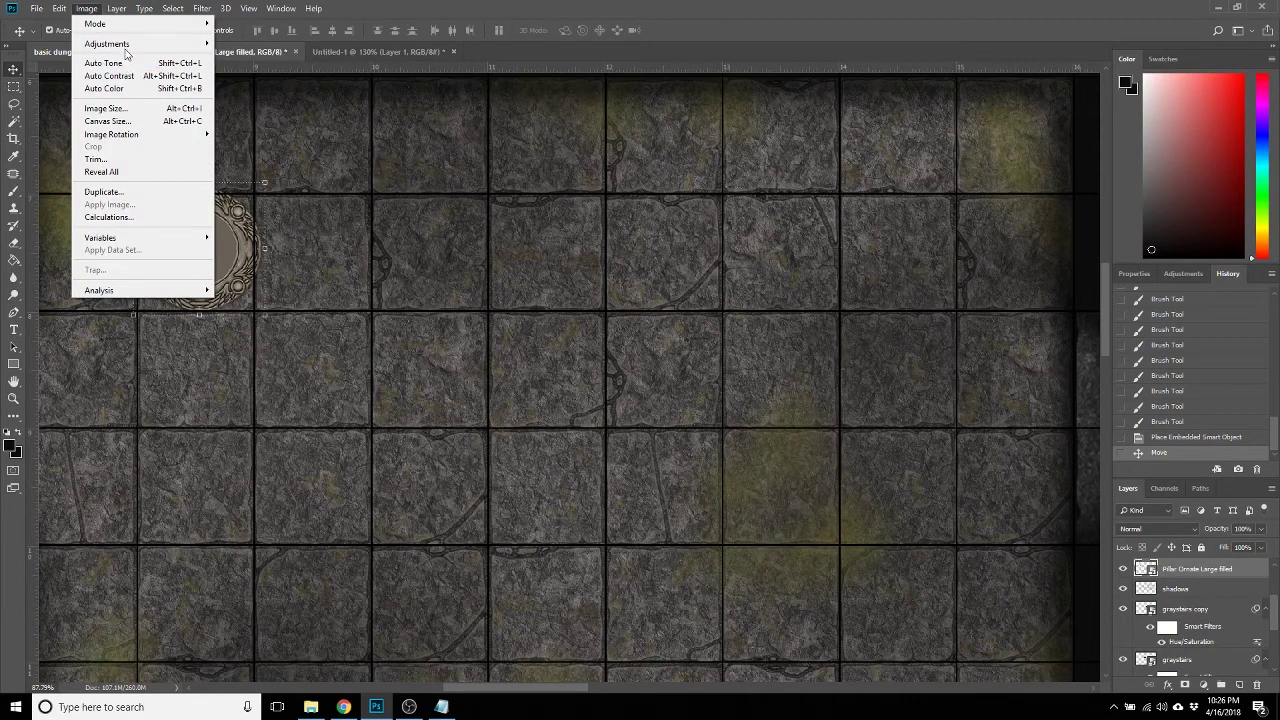
{"action": "mouse_move", "coordinate": [190, 52]}
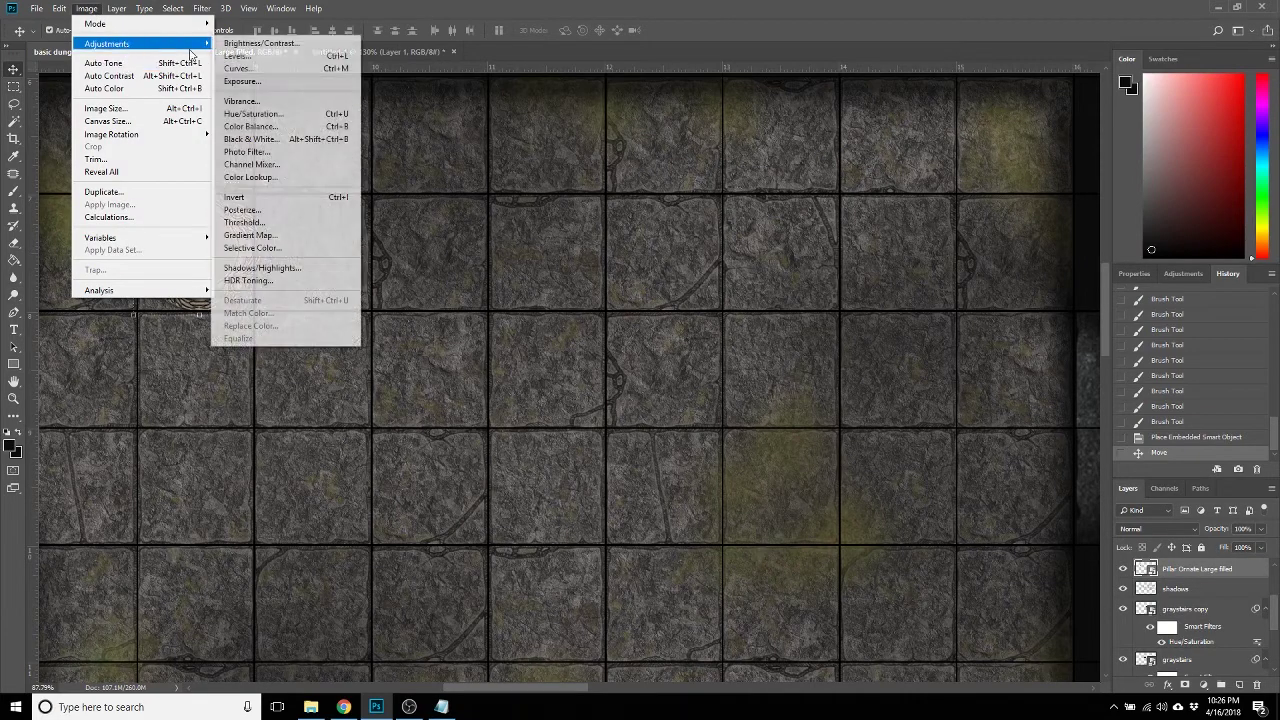
{"action": "left_click", "coordinate": [256, 114]}
{"action": "left_click_drag", "start_coordinate": [605, 270], "coordinate": [591, 308]}
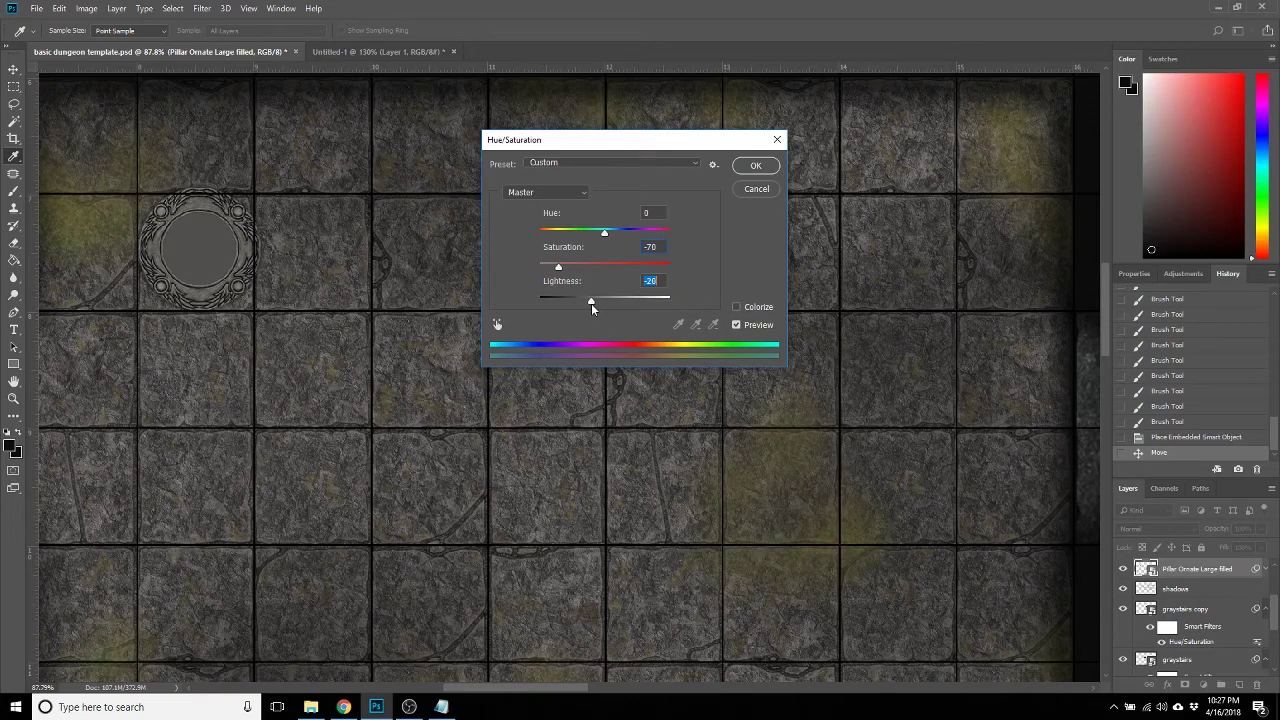
{"action": "left_click", "coordinate": [757, 167]}
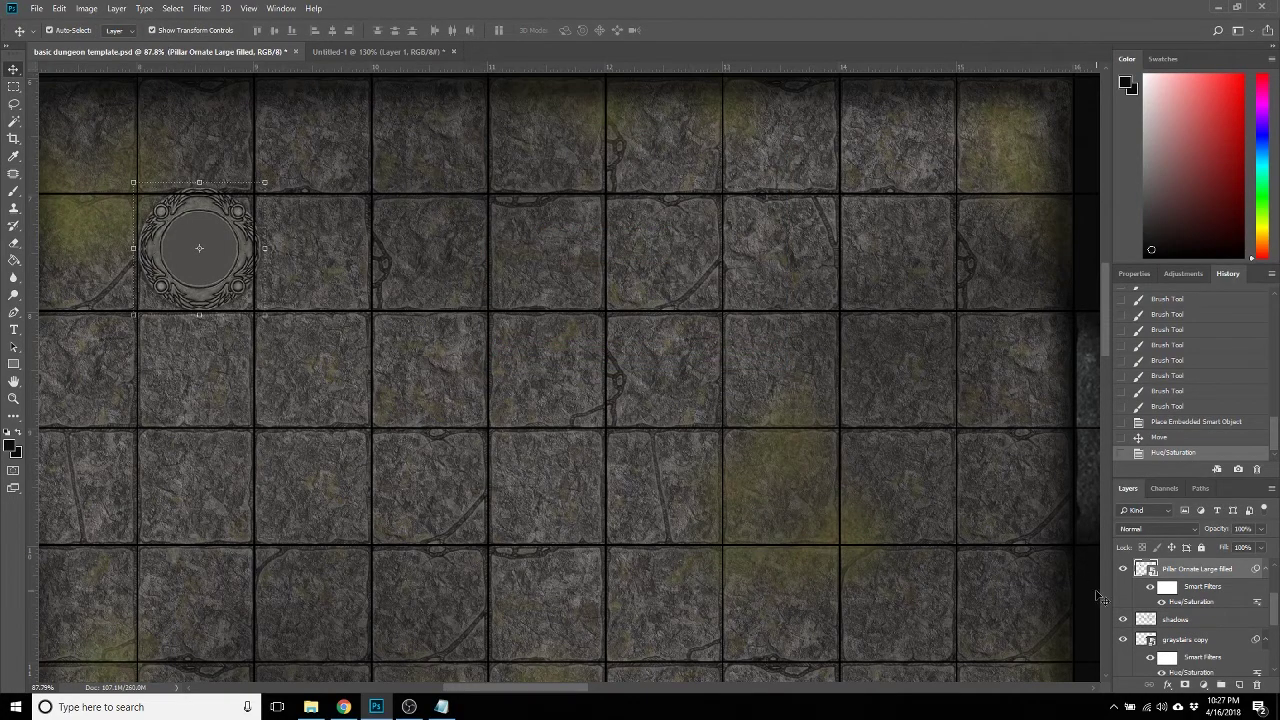
Add a Multiply drop shadow to the pillar at a 36° angle, 27 px distance and 62 px size.
{"action": "left_click", "coordinate": [1167, 688]}
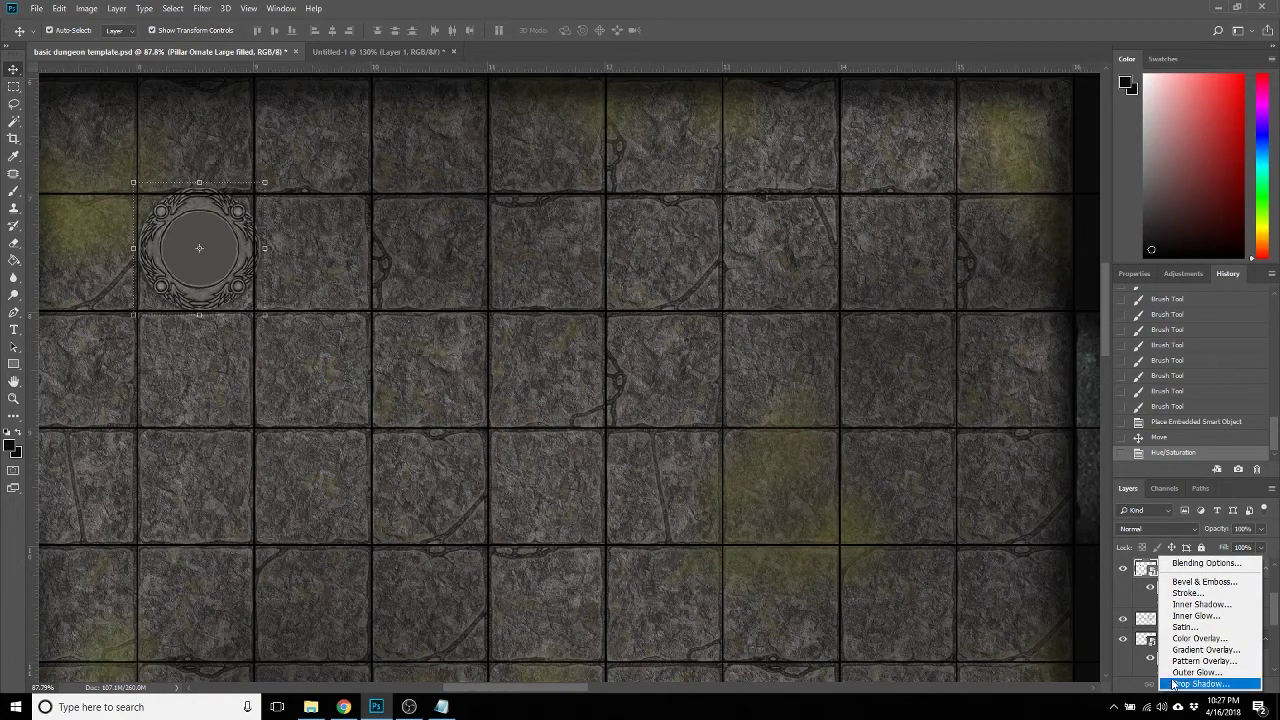
{"action": "left_click", "coordinate": [1188, 684]}
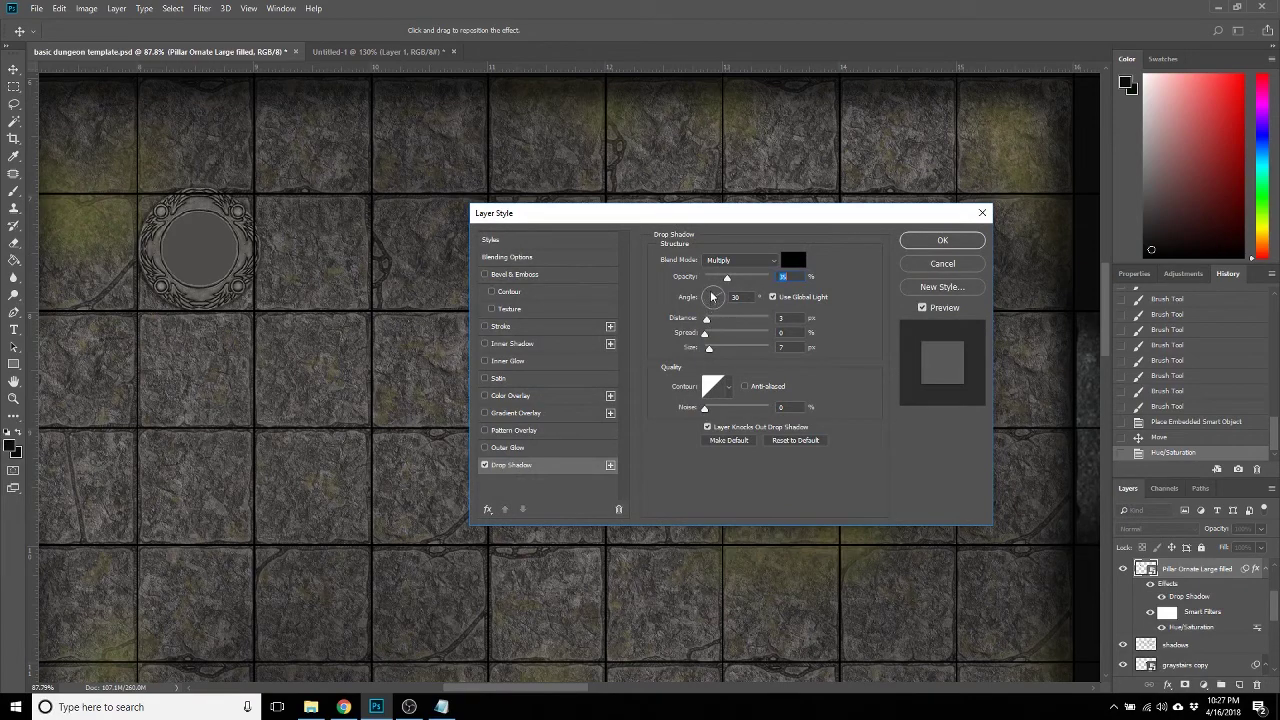
{"action": "left_click_drag", "start_coordinate": [712, 300], "coordinate": [715, 336]}
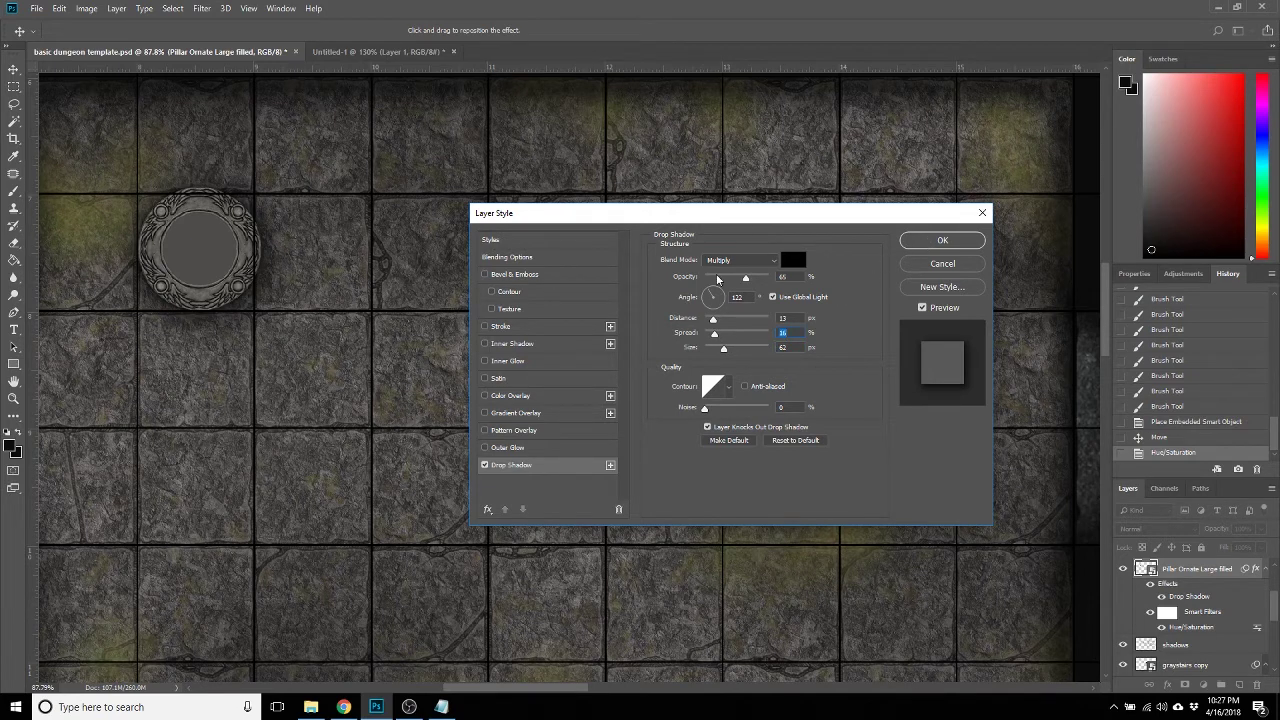
{"action": "left_click", "coordinate": [723, 301]}
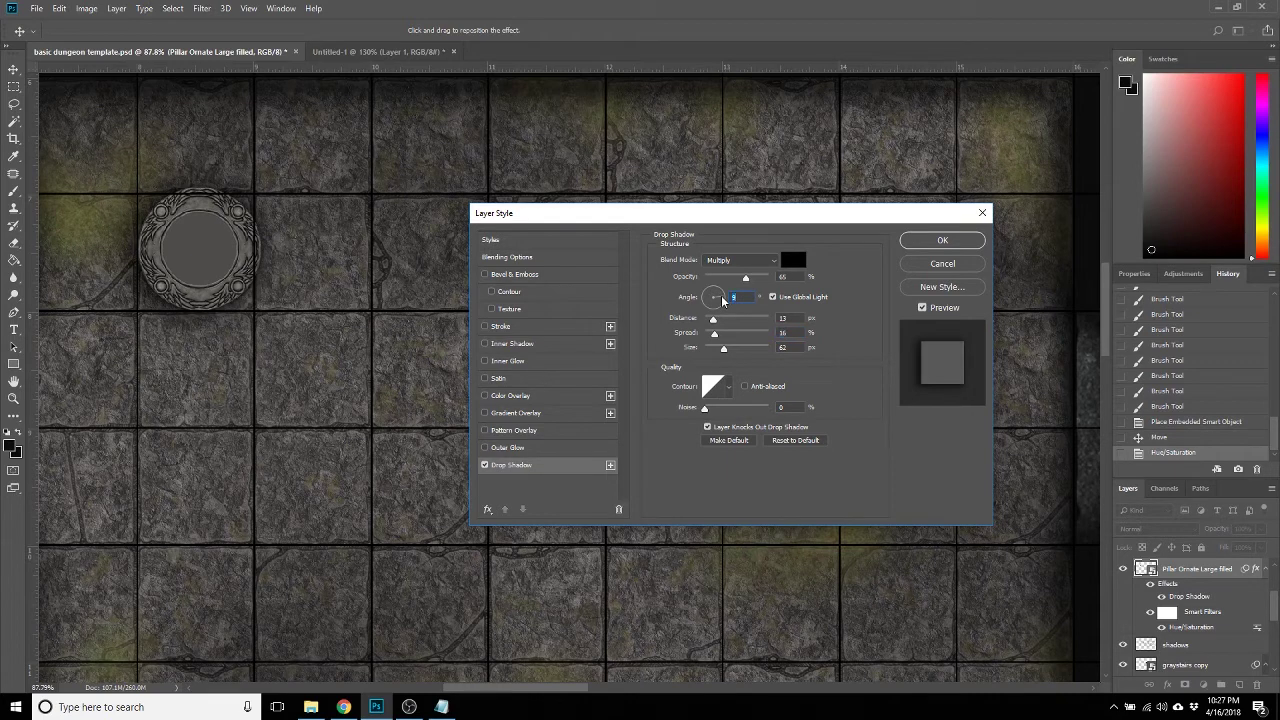
{"action": "left_click_drag", "start_coordinate": [722, 299], "coordinate": [726, 323]}
{"action": "left_click", "coordinate": [930, 242]}
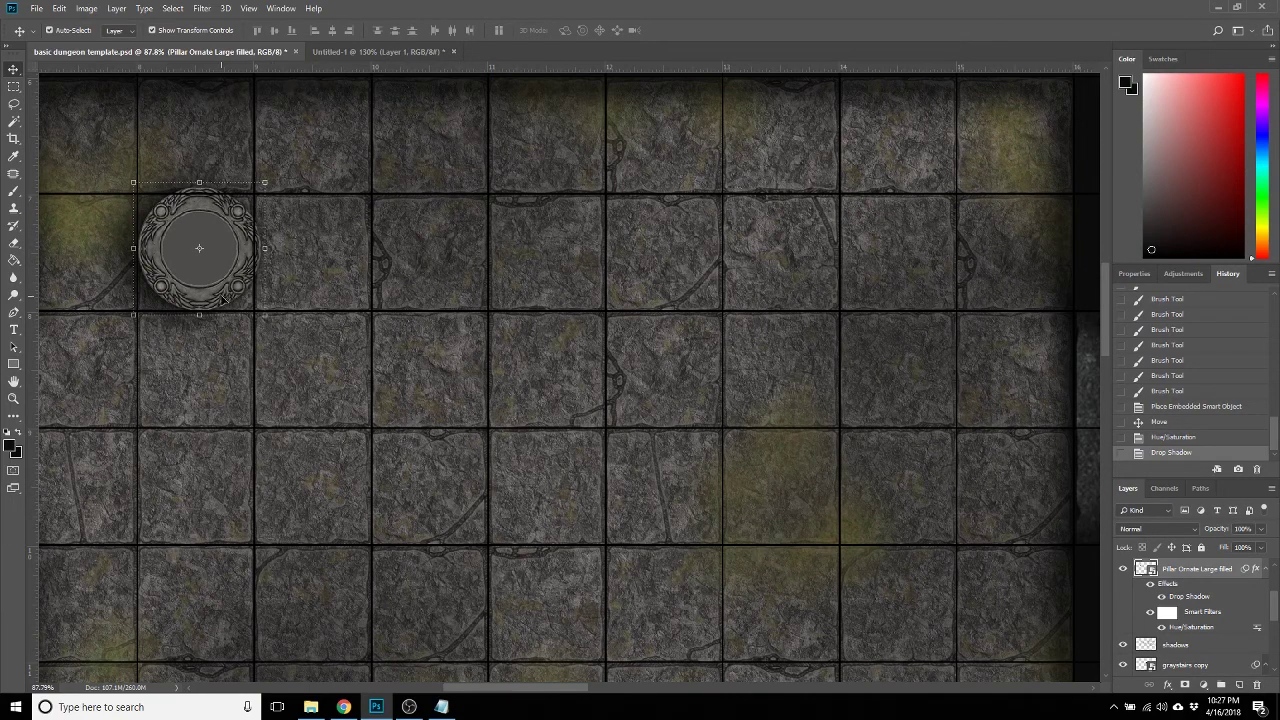
Raise the pillar's contrast to 38 with Brightness/Contrast.
{"action": "left_click", "coordinate": [86, 9]}
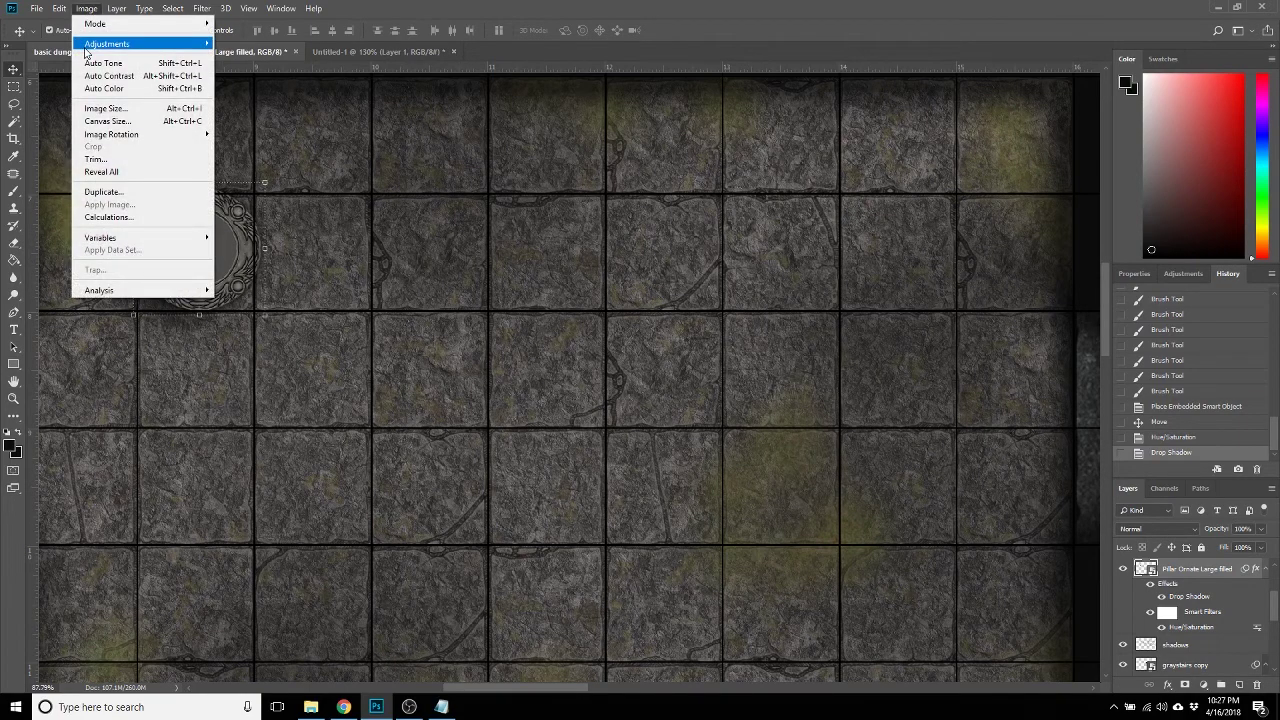
{"action": "mouse_move", "coordinate": [149, 44]}
{"action": "left_click", "coordinate": [257, 43]}
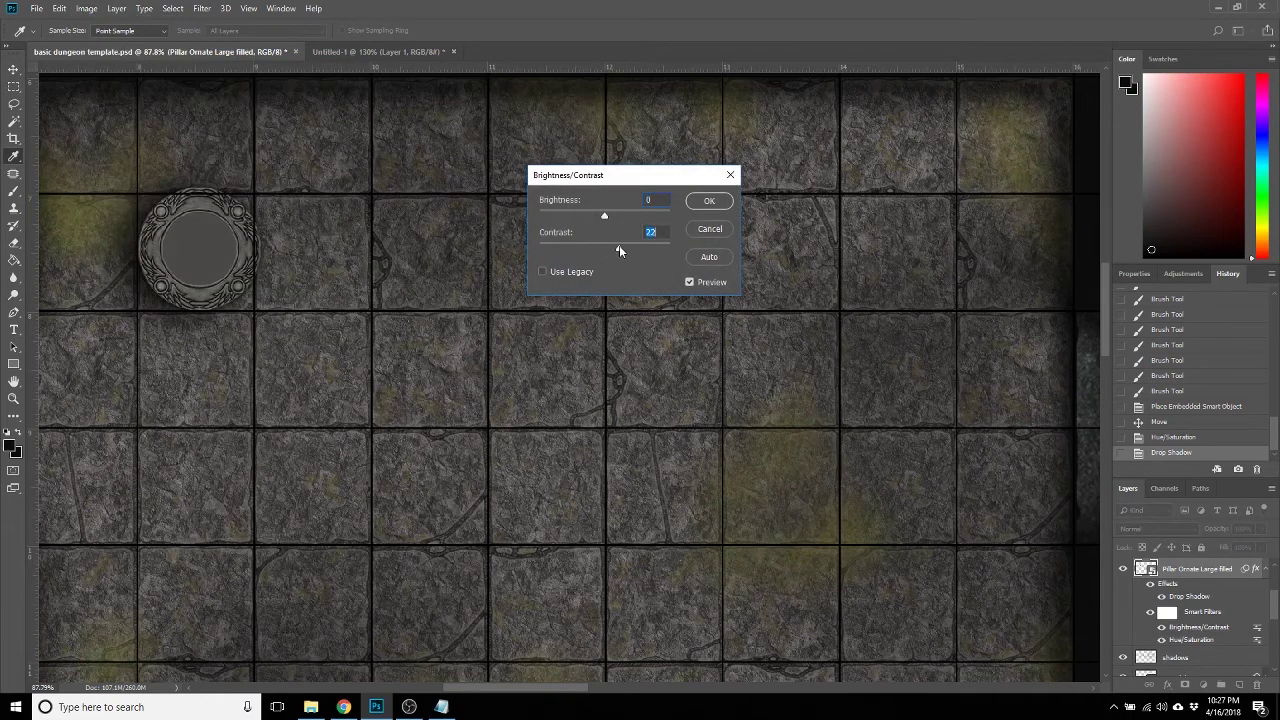
{"action": "left_click", "coordinate": [709, 201]}
{"action": "key", "text": "v"}
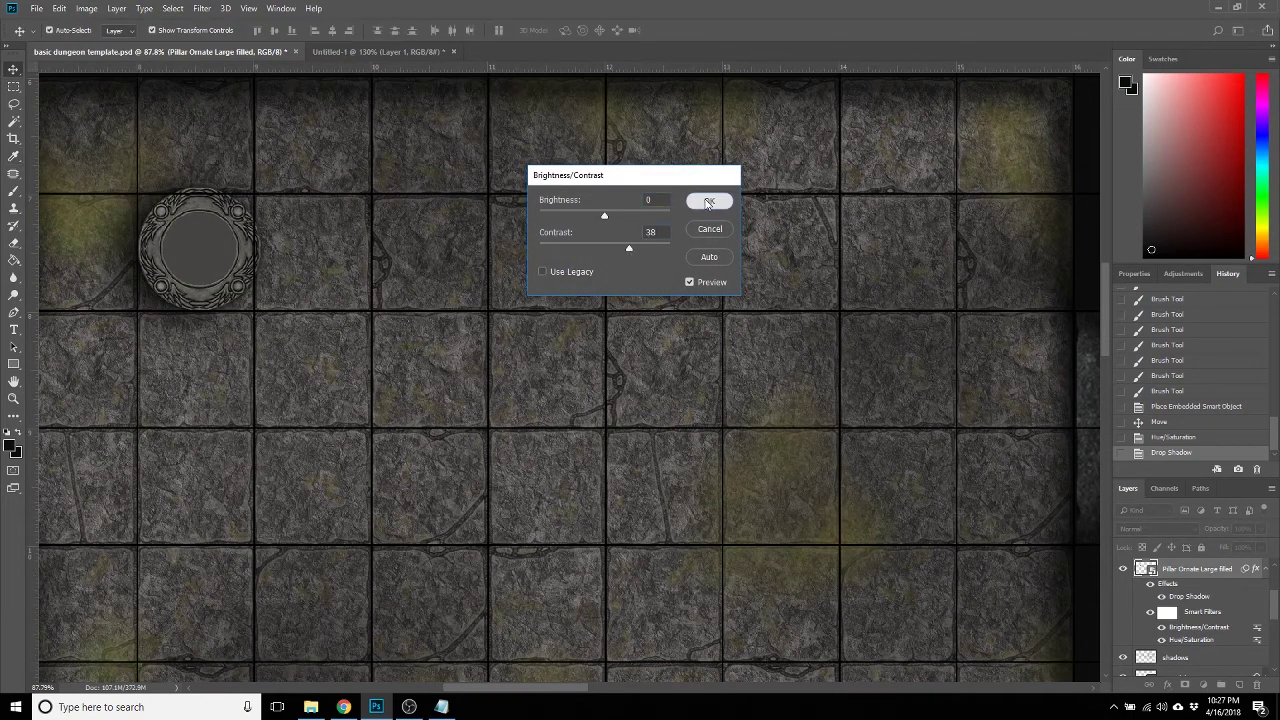
{"action": "scroll", "coordinate": [470, 418], "scroll_direction": "down", "scroll_amount": 5}
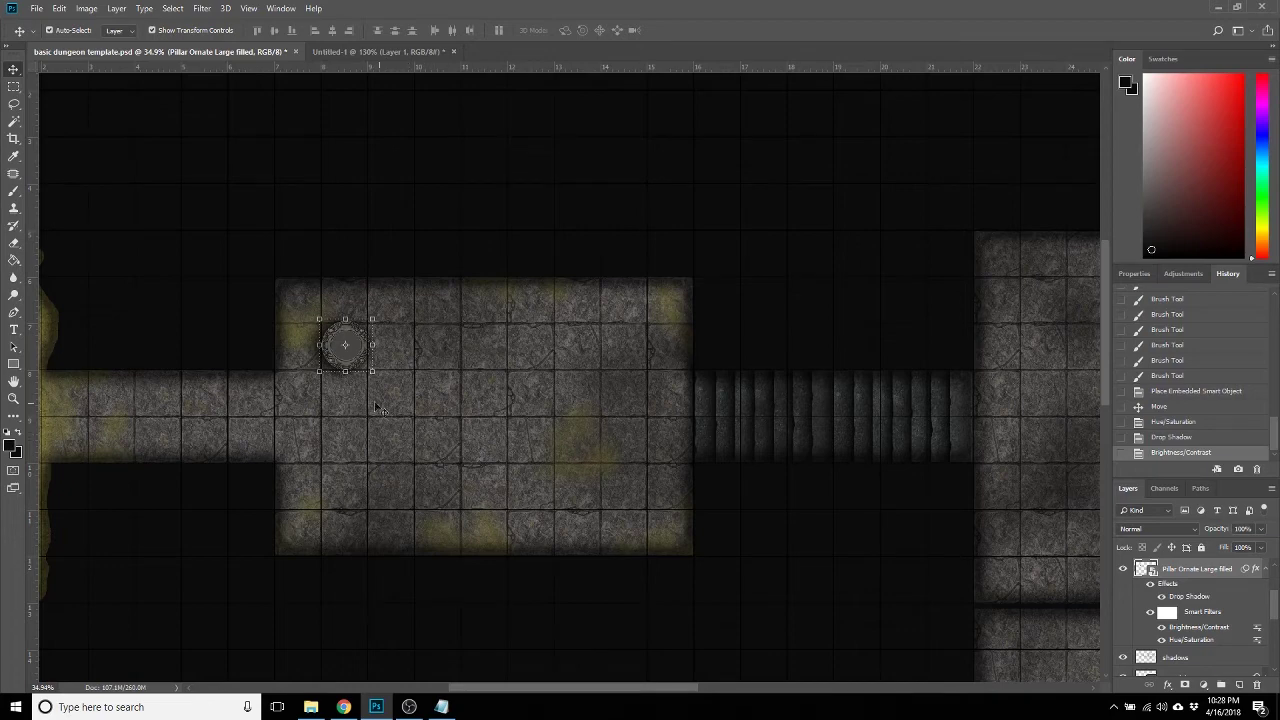
{"action": "scroll", "coordinate": [362, 405], "scroll_direction": "up", "scroll_amount": 2}
{"action": "scroll", "coordinate": [357, 408], "scroll_direction": "up", "scroll_amount": 1}
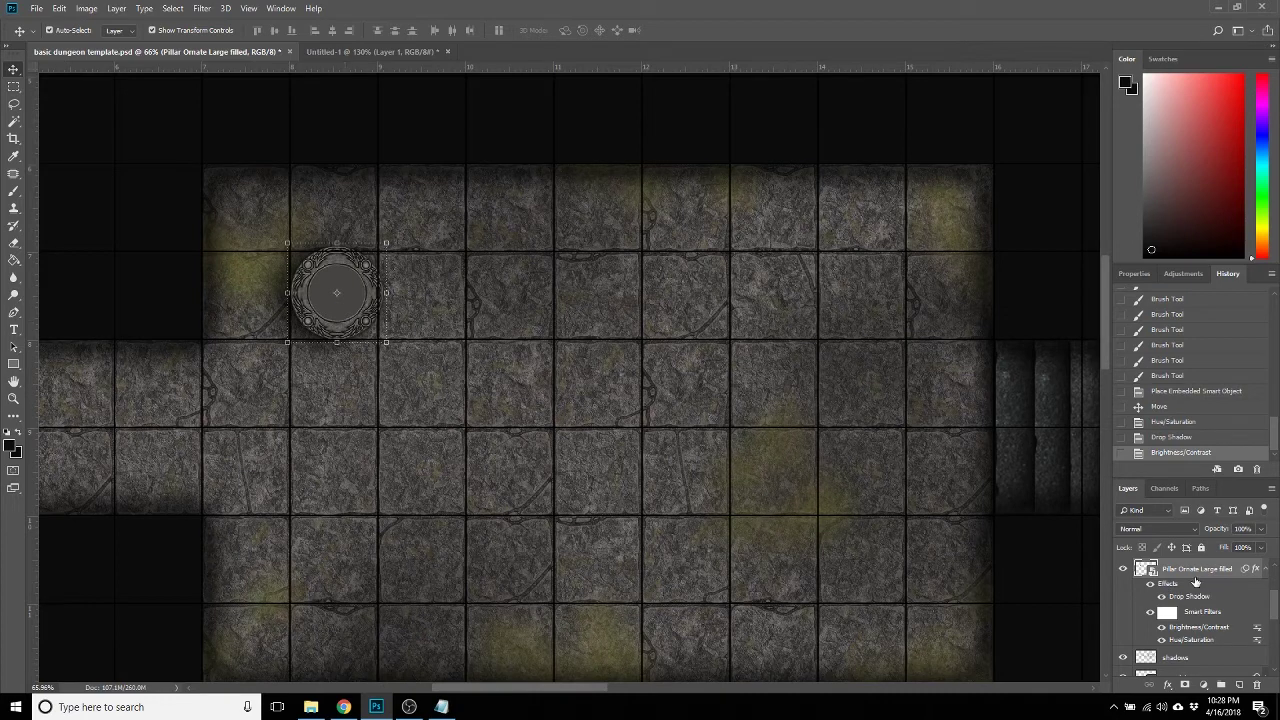
Duplicate the pillar and arrange the copies into a square of four in the left room.
{"action": "right_click", "coordinate": [1203, 572]}
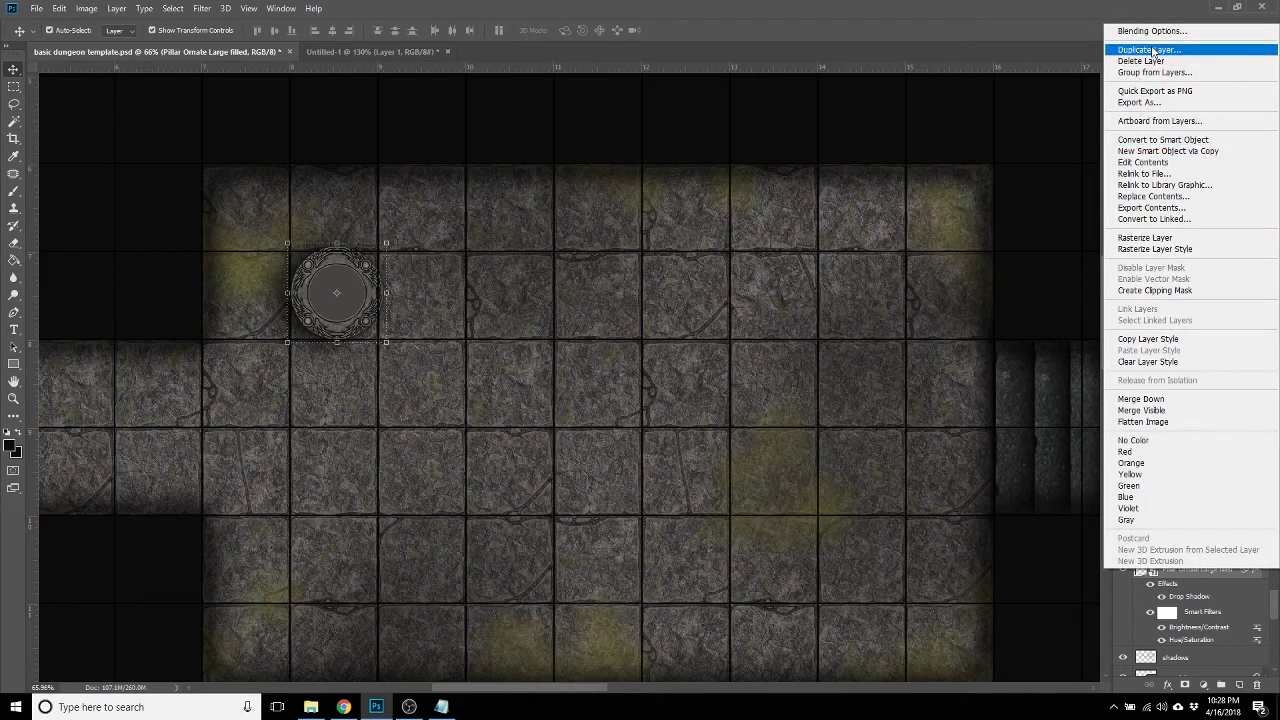
{"action": "left_click", "coordinate": [339, 299]}
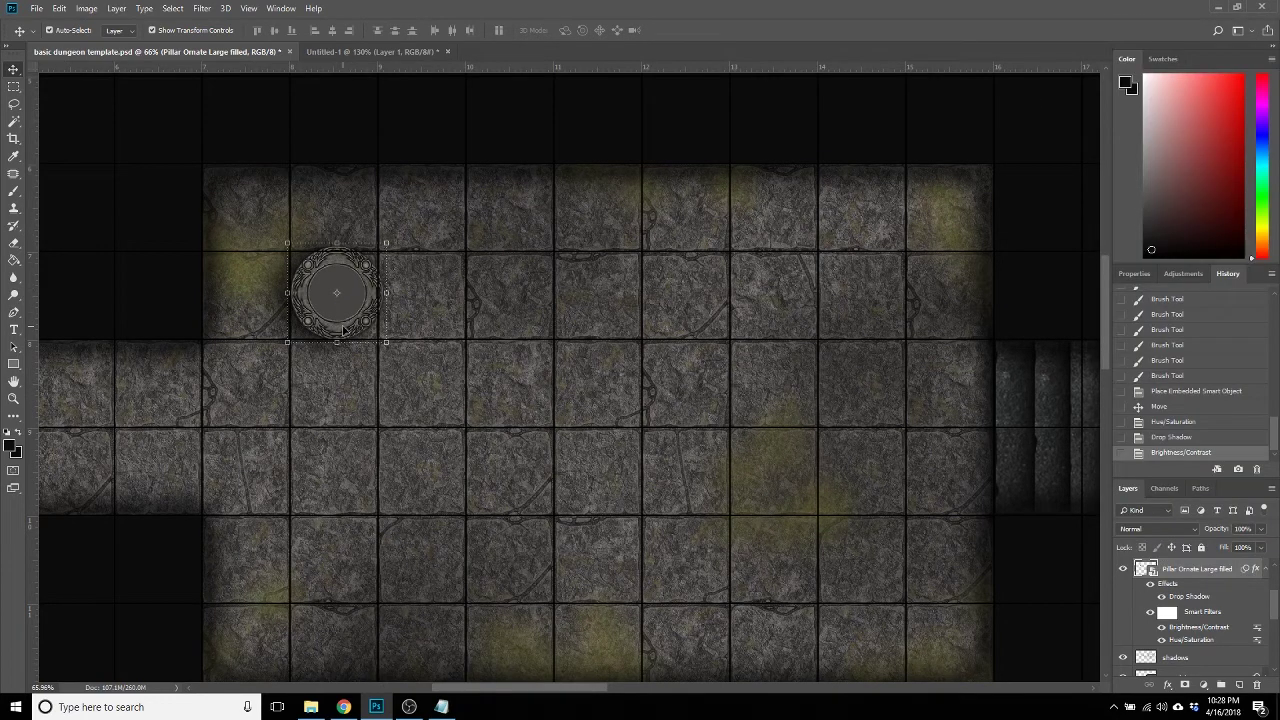
{"action": "key", "text": "ctrl"}
{"action": "key", "text": "ctrl+j"}
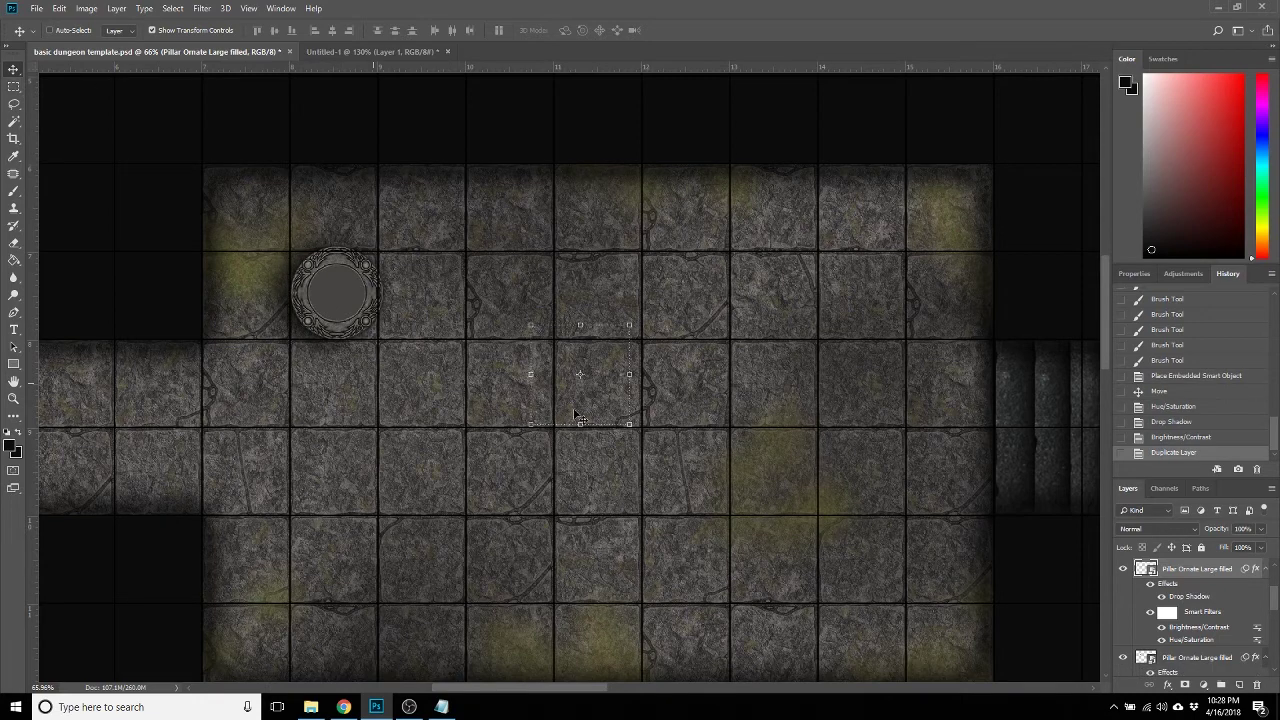
{"action": "left_click_drag", "start_coordinate": [378, 388], "coordinate": [575, 413]}
{"action": "left_click_drag", "start_coordinate": [594, 366], "coordinate": [597, 428]}
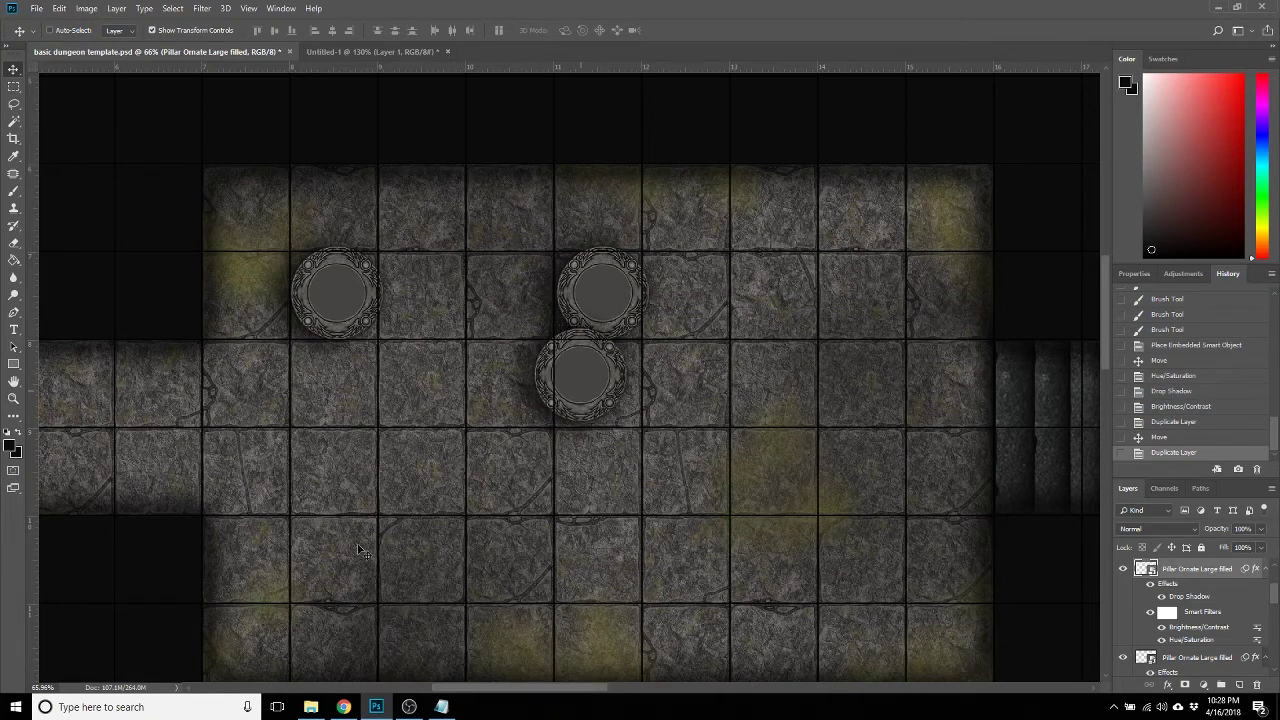
{"action": "left_click_drag", "start_coordinate": [357, 546], "coordinate": [585, 400]}
{"action": "left_click_drag", "start_coordinate": [630, 462], "coordinate": [621, 575]}
{"action": "left_click", "coordinate": [745, 587]}
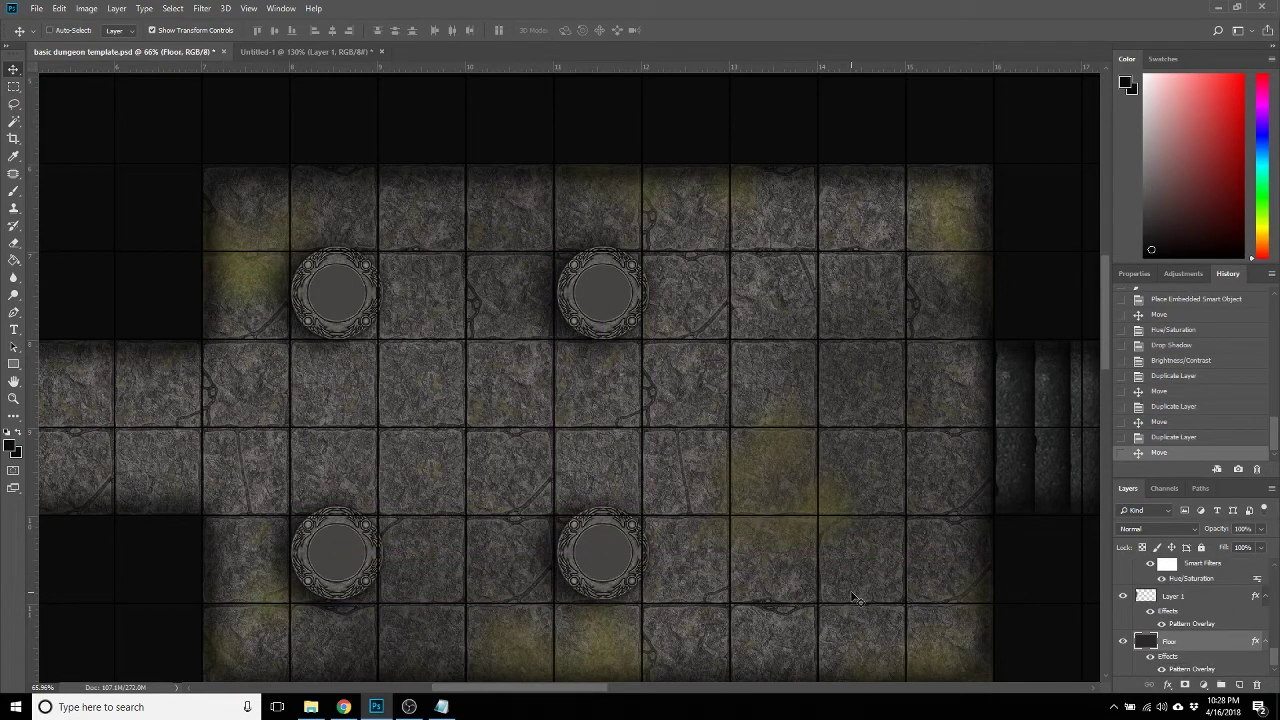
Duplicate a pillar again and place the fifth copy on the lower-right tiles of the bottom row.
{"action": "key", "text": "ctrl+j"}
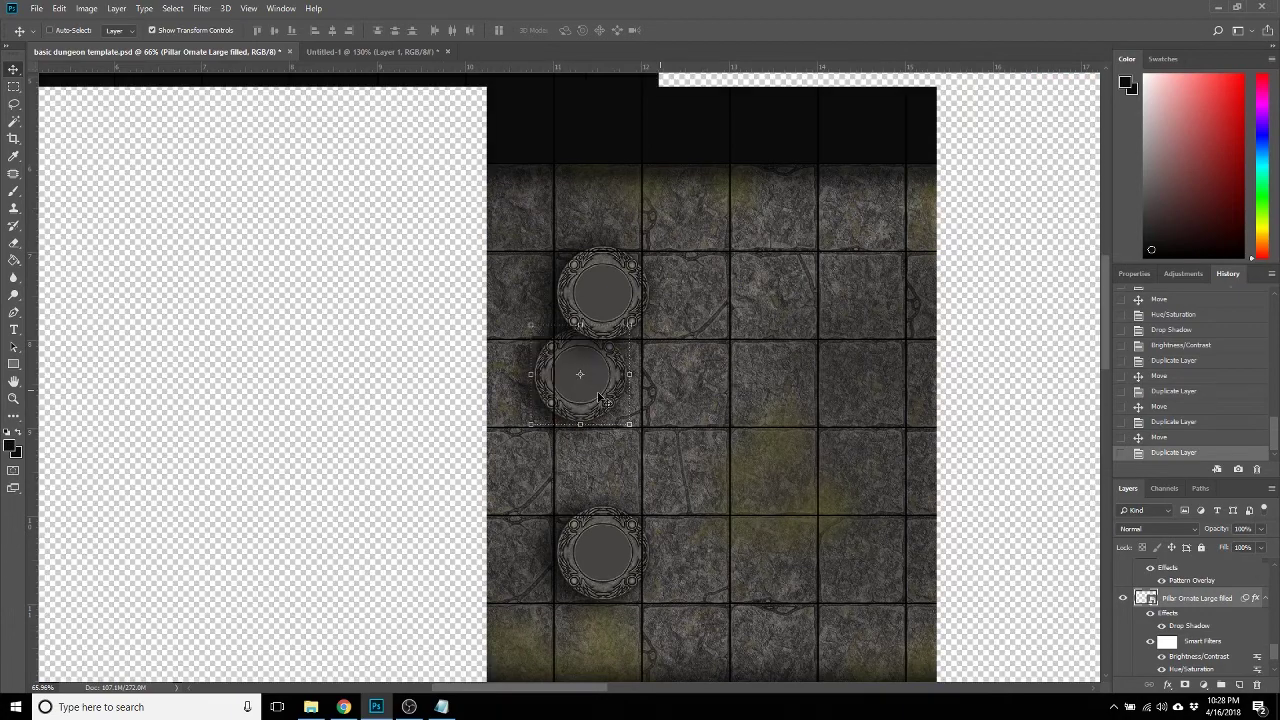
{"action": "left_click_drag", "start_coordinate": [695, 462], "coordinate": [1183, 583]}
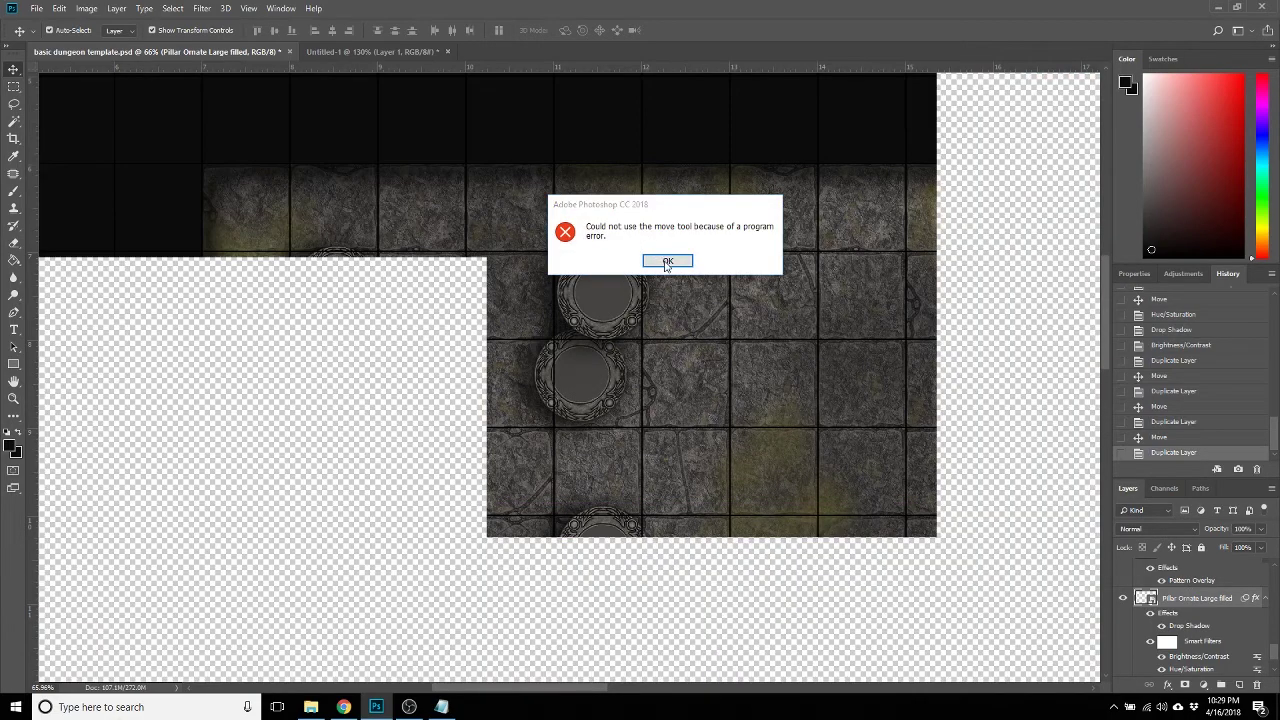
{"action": "left_click", "coordinate": [666, 261]}
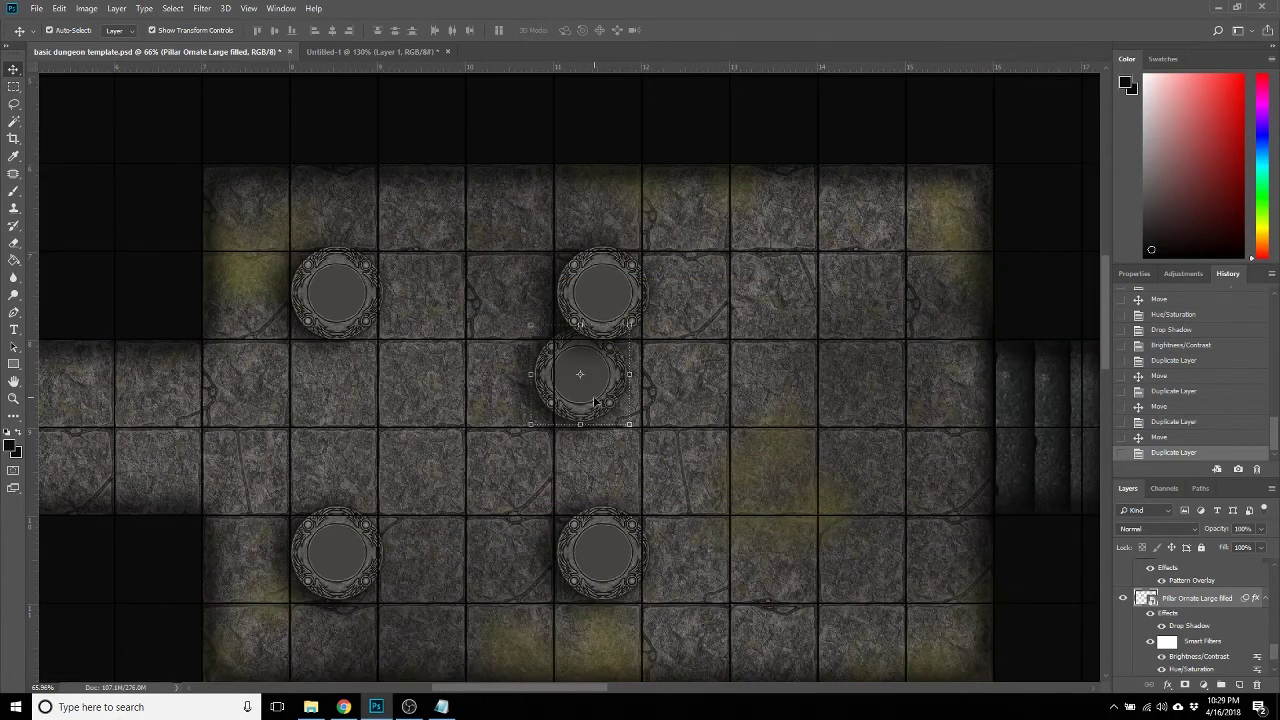
{"action": "left_click_drag", "start_coordinate": [594, 401], "coordinate": [807, 542]}
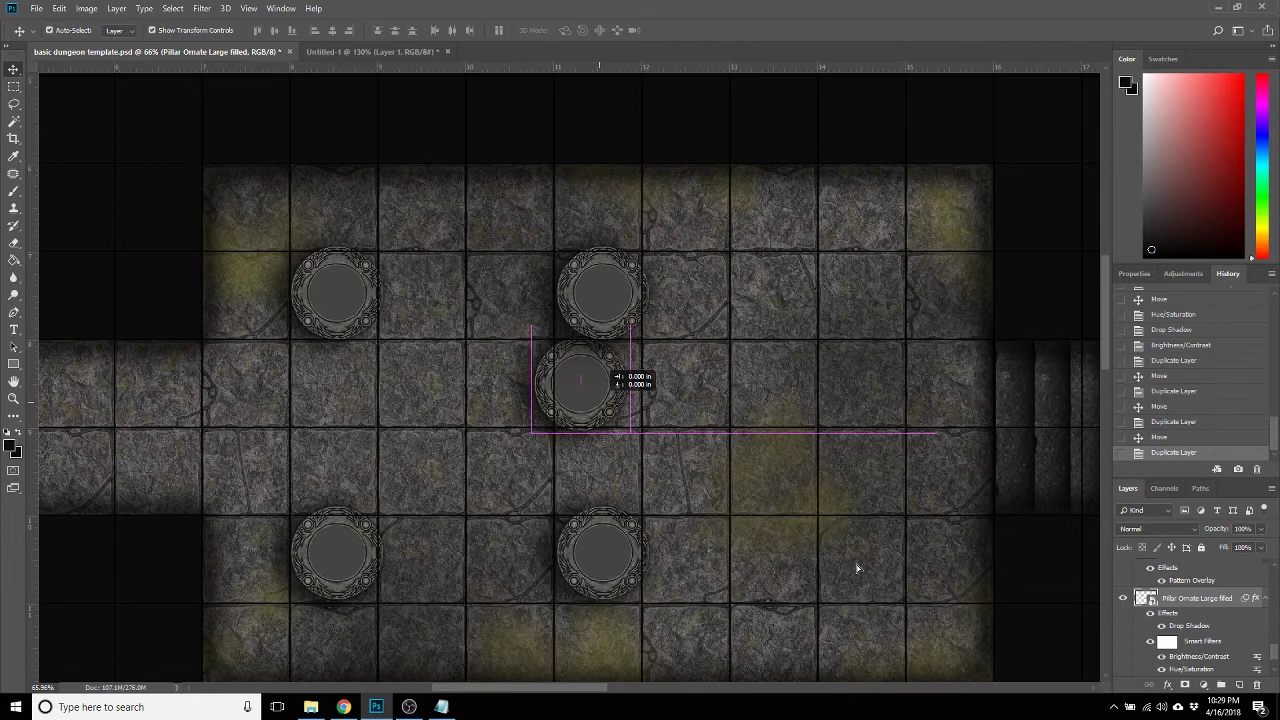
{"action": "mouse_move", "coordinate": [865, 572]}
{"action": "left_mouse_down"}
{"action": "mouse_move", "coordinate": [829, 557]}
{"action": "mouse_move", "coordinate": [862, 597]}
{"action": "left_mouse_up"}
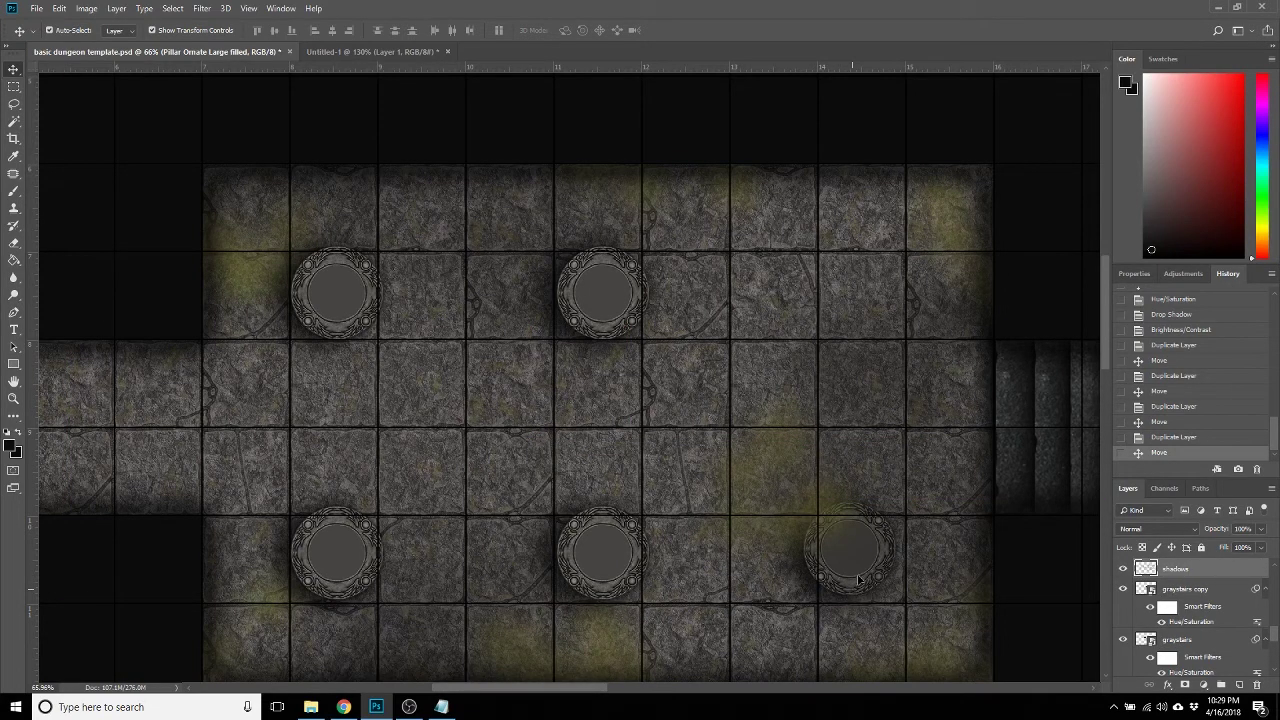
{"action": "key", "text": "Left"}
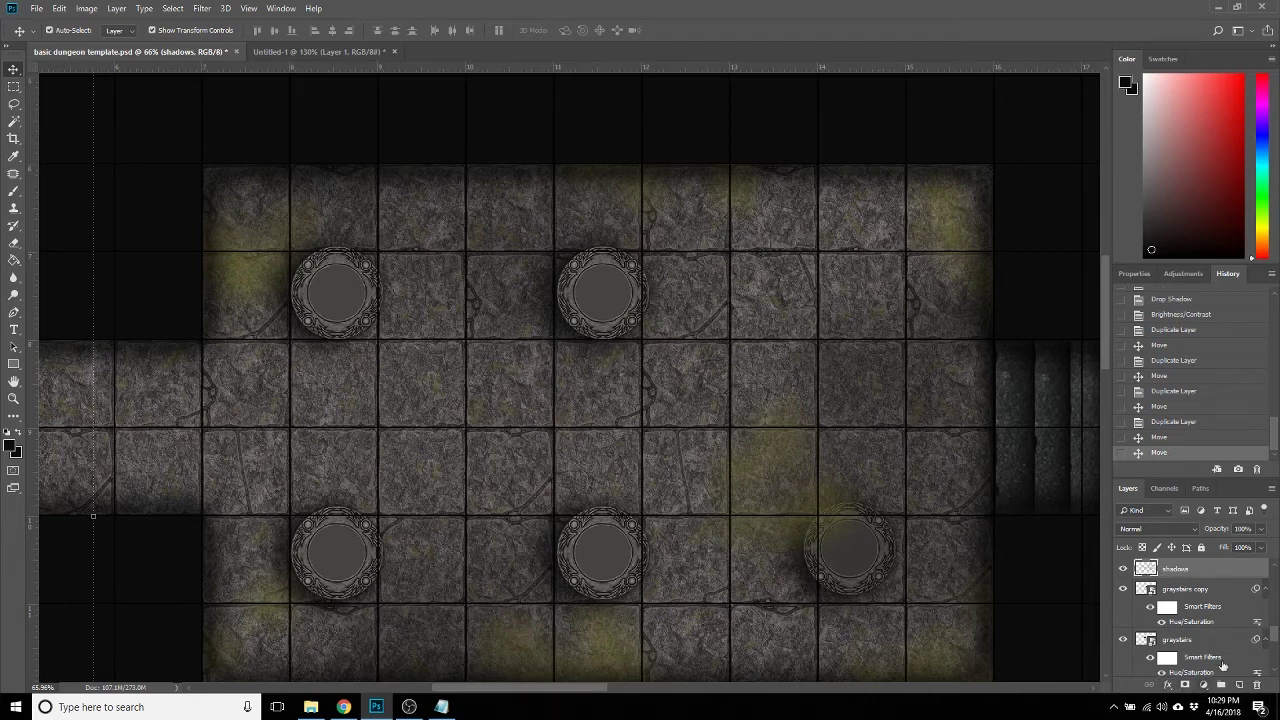
{"action": "left_click", "coordinate": [1202, 547]}
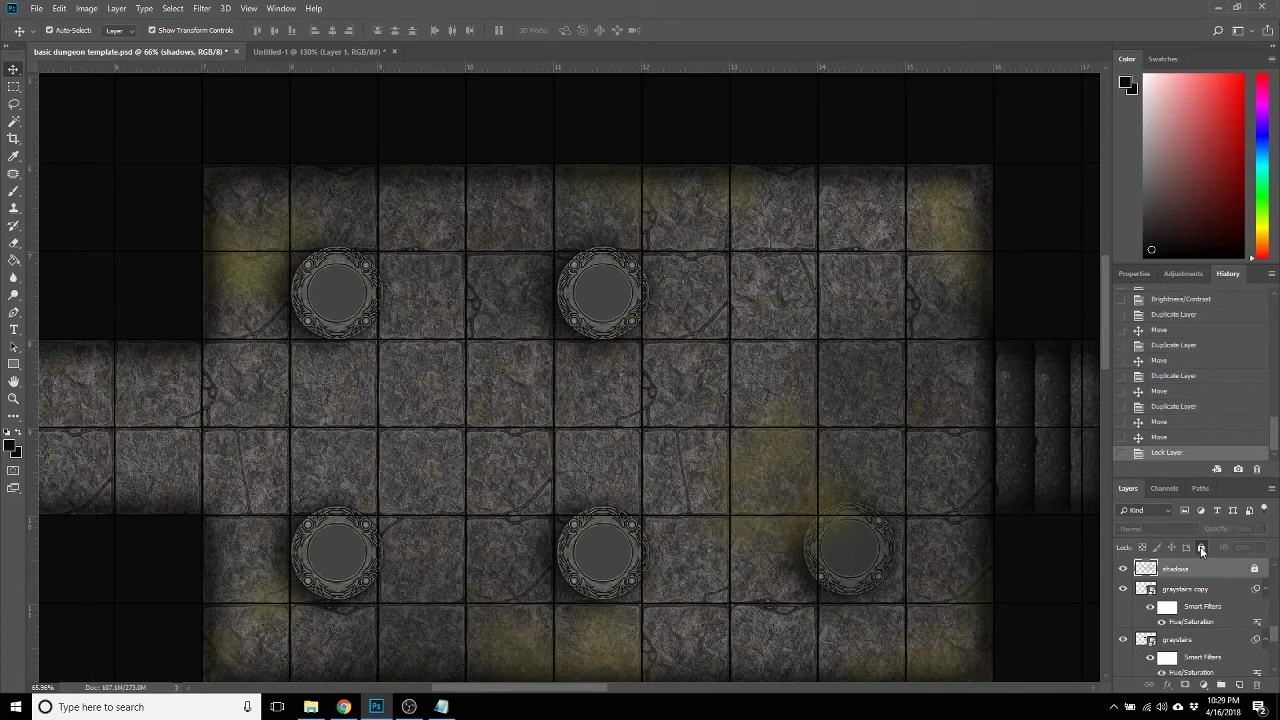
{"action": "left_click", "coordinate": [1159, 439]}
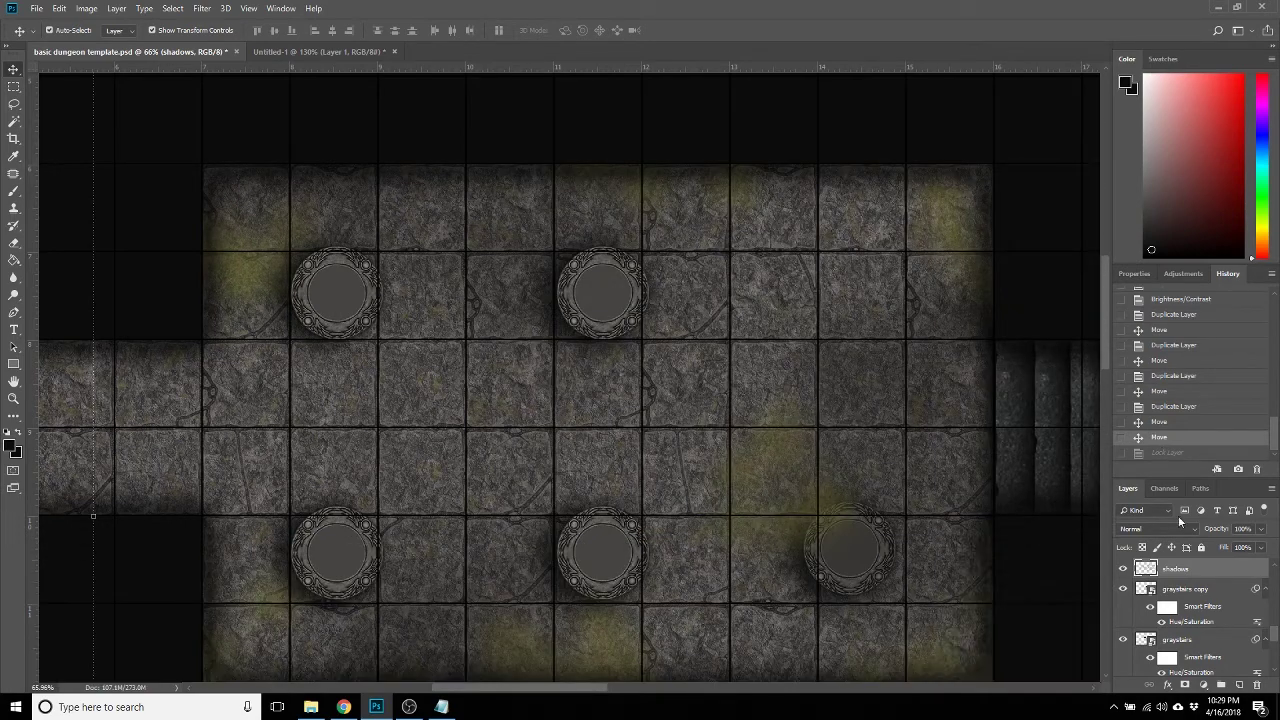
{"action": "scroll", "coordinate": [1192, 603], "scroll_direction": "up", "scroll_amount": 3}
{"action": "scroll", "coordinate": [1192, 603], "scroll_direction": "up", "scroll_amount": 2}
{"action": "scroll", "coordinate": [1190, 600], "scroll_direction": "down", "scroll_amount": 6}
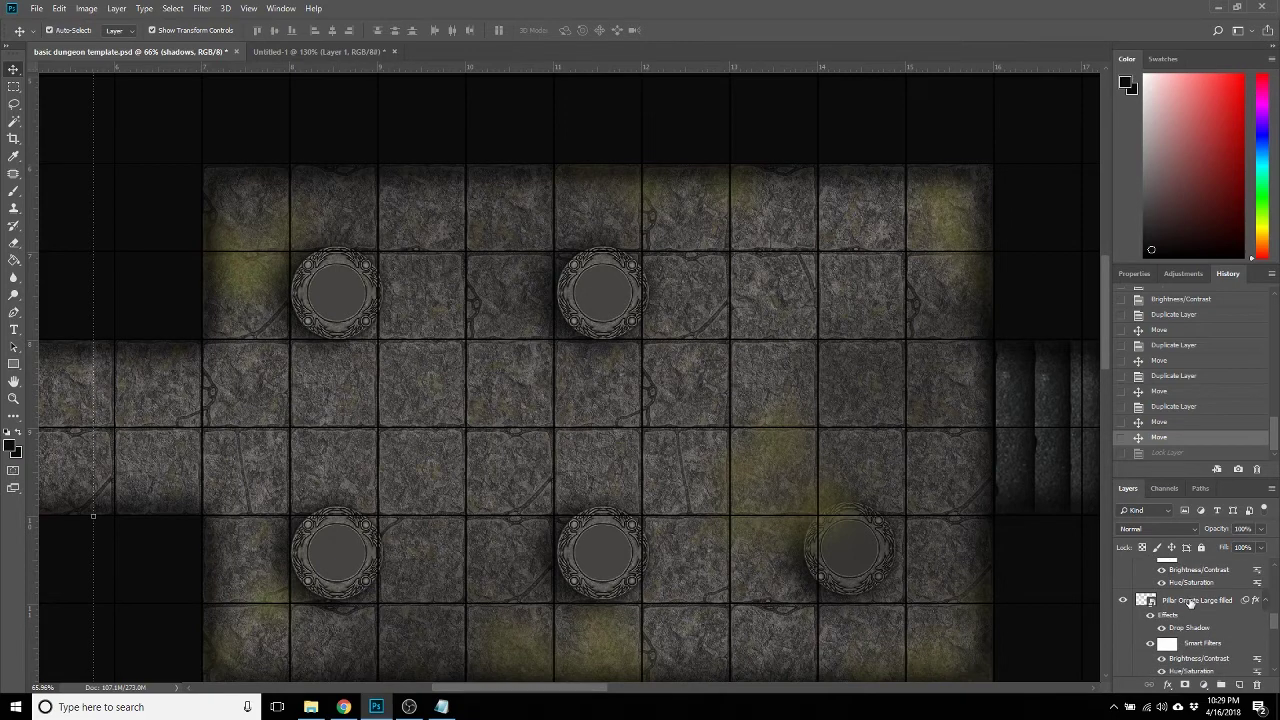
{"action": "scroll", "coordinate": [1190, 600], "scroll_direction": "up", "scroll_amount": 4}
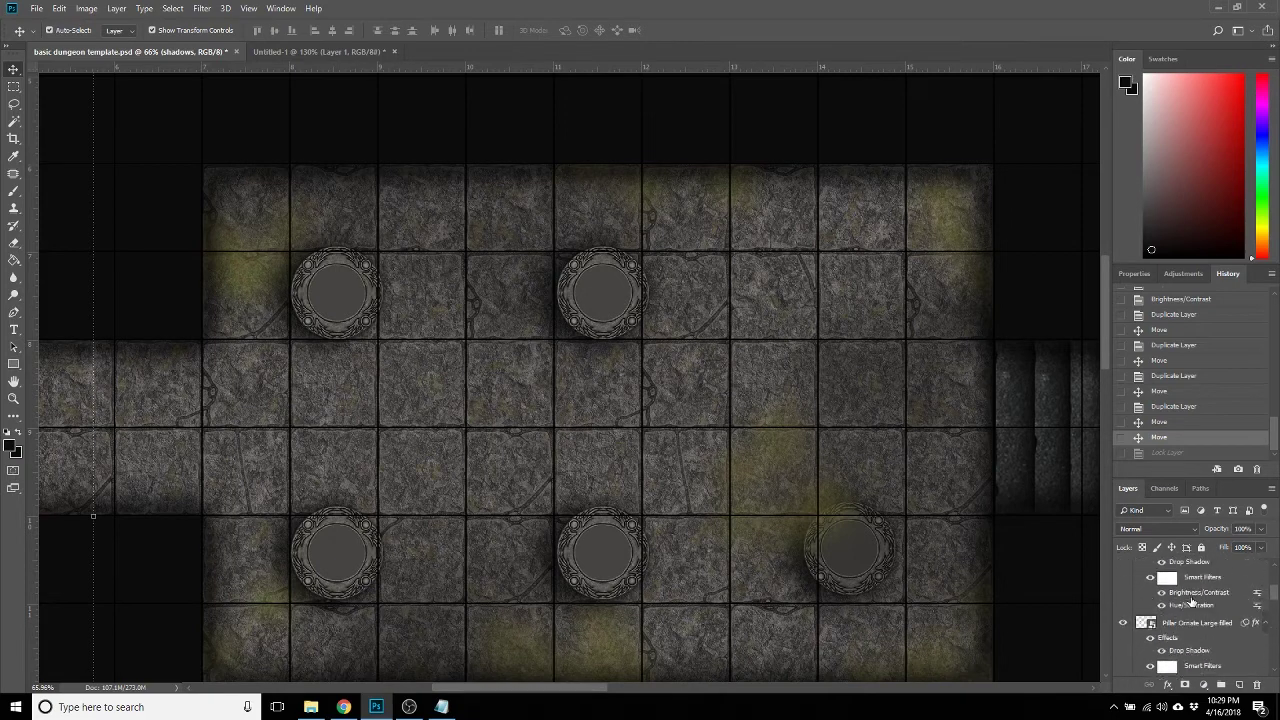
{"action": "scroll", "coordinate": [1190, 601], "scroll_direction": "up", "scroll_amount": 4}
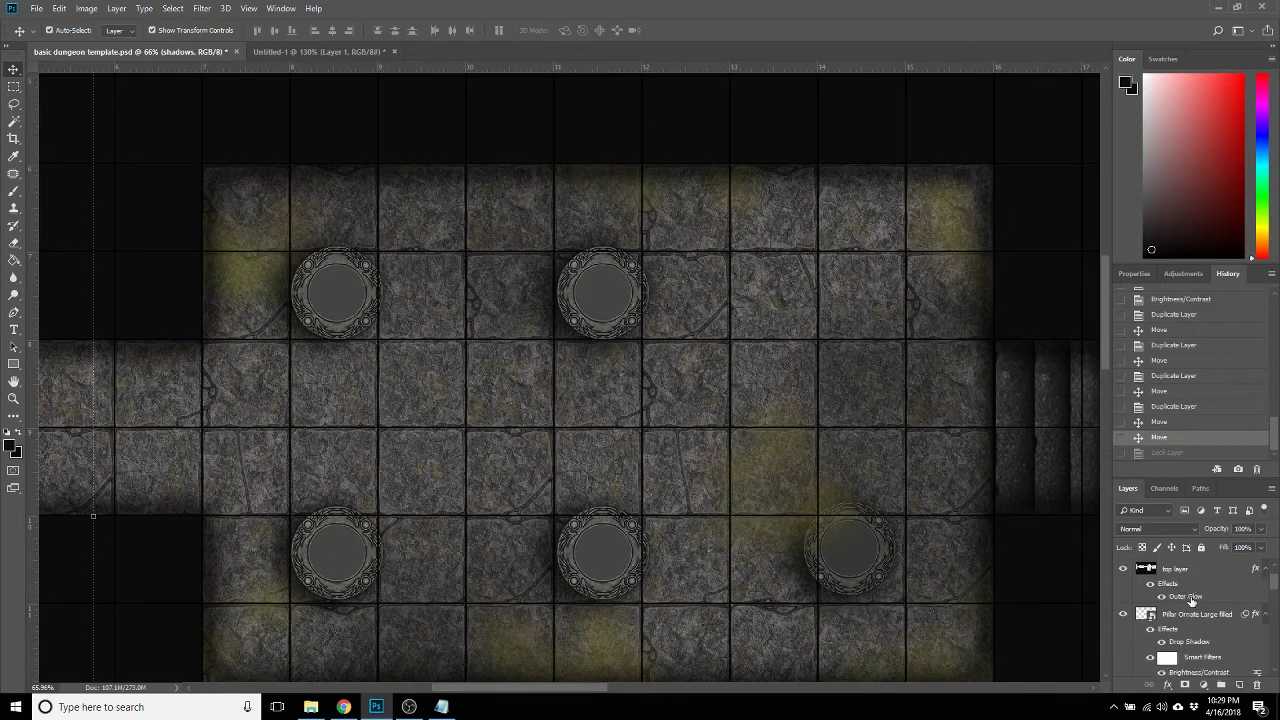
{"action": "scroll", "coordinate": [1190, 600], "scroll_direction": "down", "scroll_amount": 4}
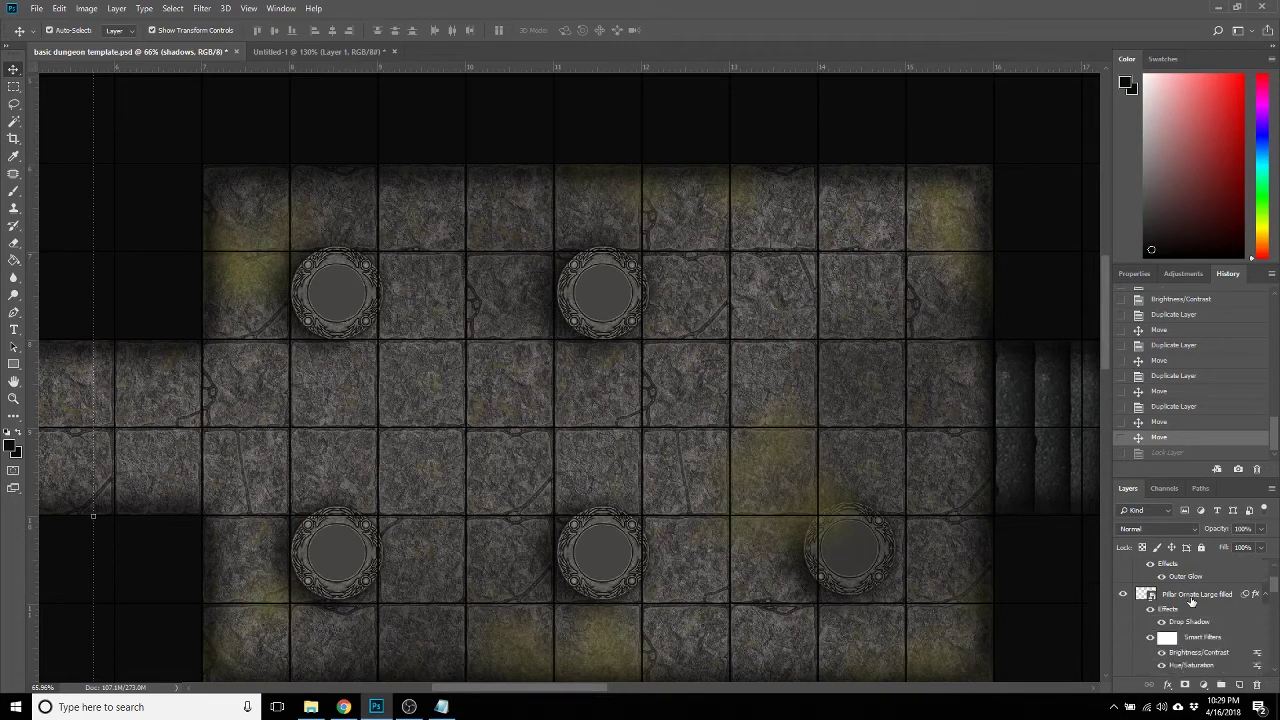
{"action": "scroll", "coordinate": [1212, 643], "scroll_direction": "down", "scroll_amount": 3}
{"action": "scroll", "coordinate": [1210, 641], "scroll_direction": "down", "scroll_amount": 6}
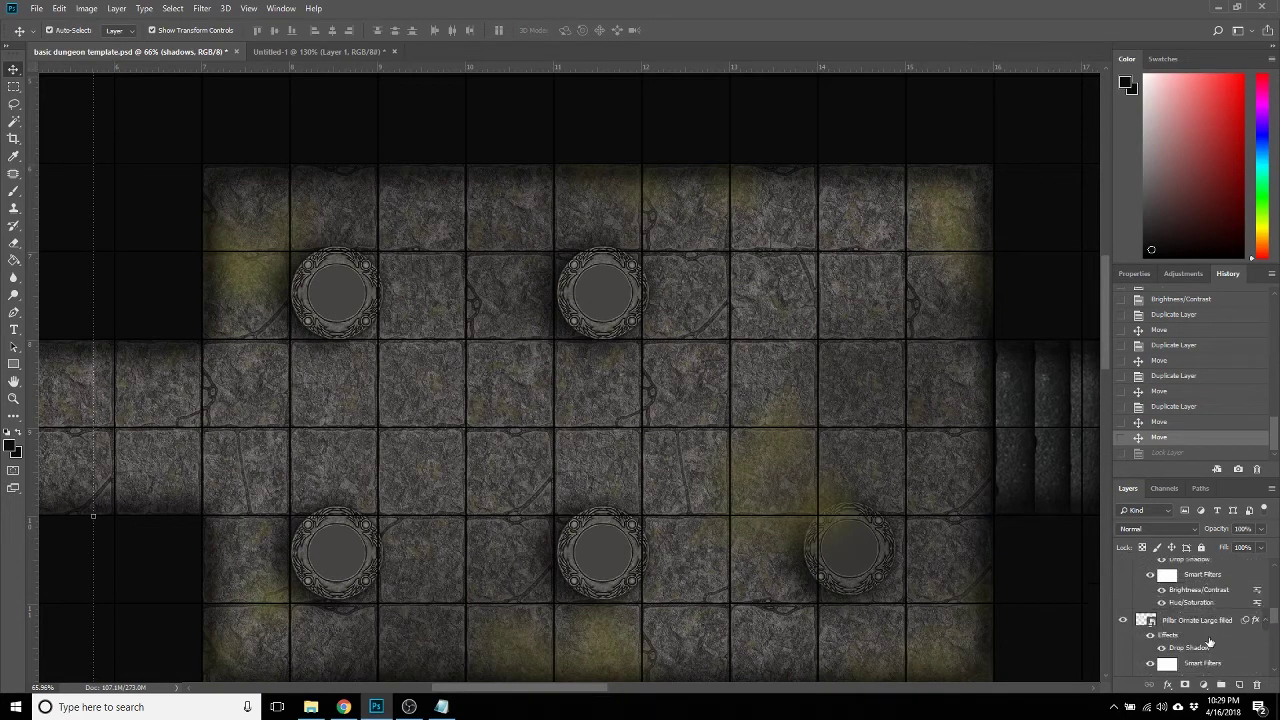
{"action": "scroll", "coordinate": [1207, 640], "scroll_direction": "down", "scroll_amount": 6}
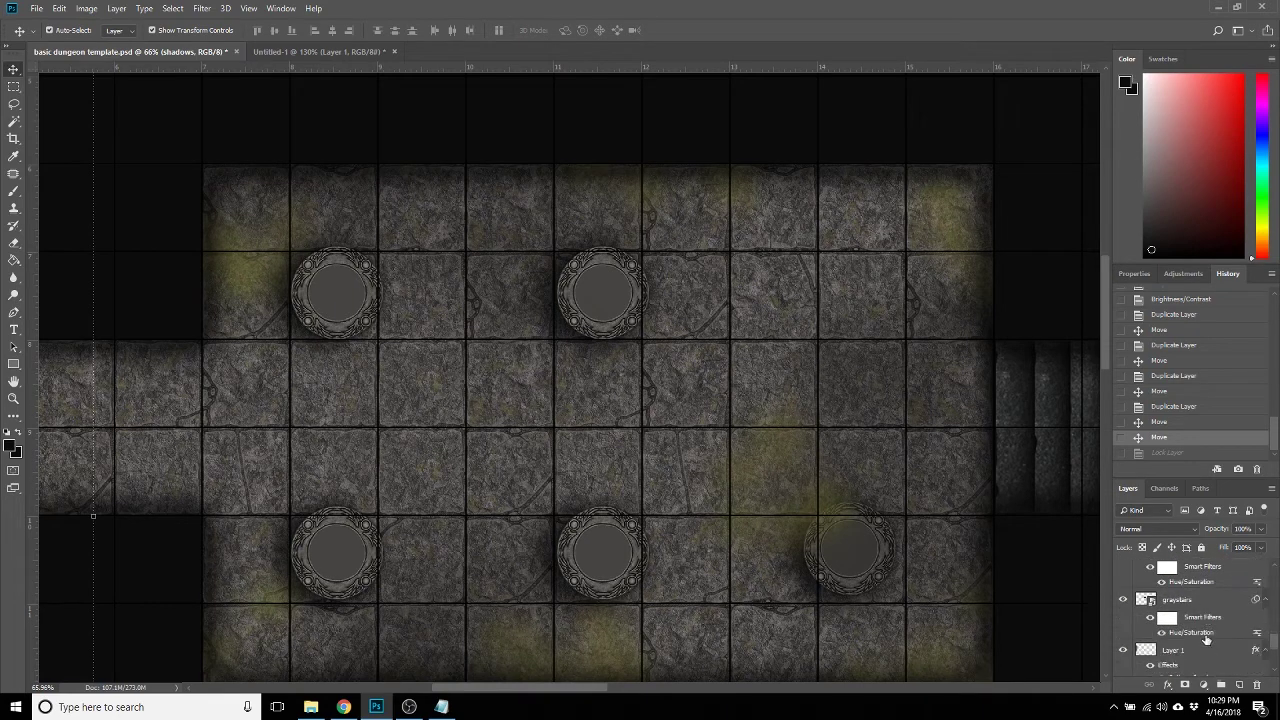
{"action": "scroll", "coordinate": [1204, 637], "scroll_direction": "down", "scroll_amount": 4}
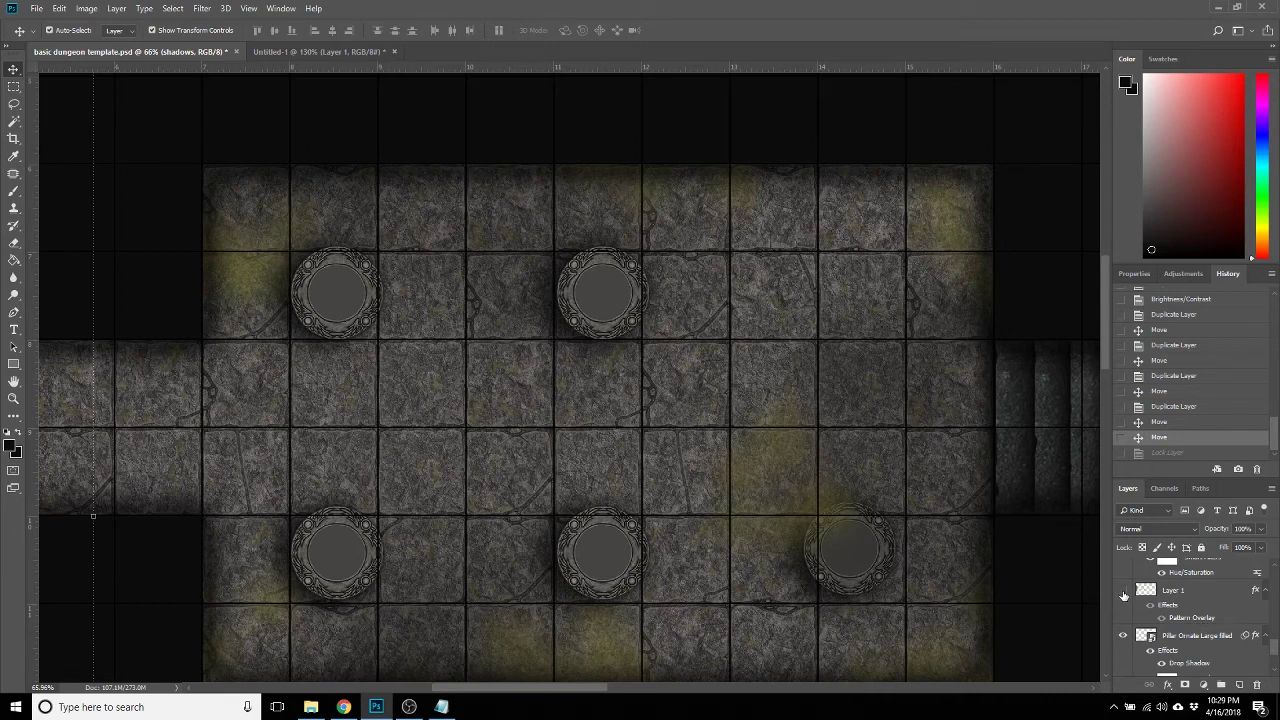
{"action": "left_click", "coordinate": [1123, 591]}
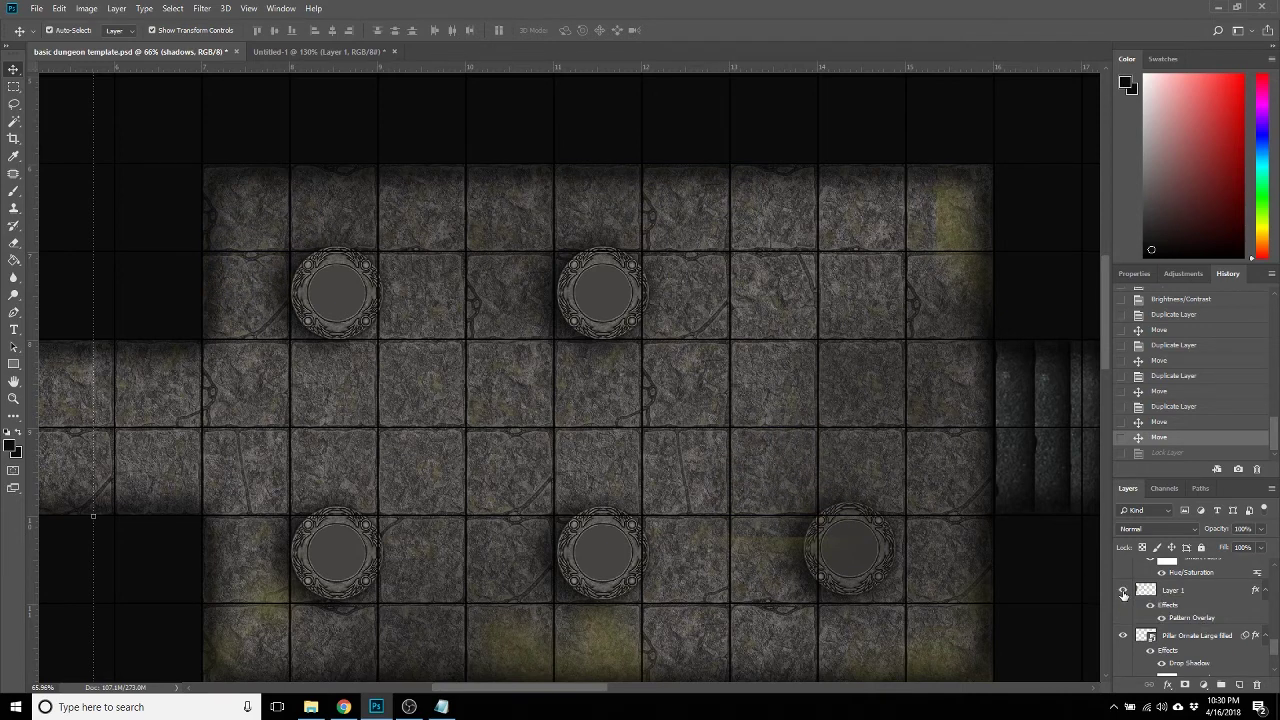
{"action": "left_click", "coordinate": [1123, 591]}
{"action": "left_click", "coordinate": [1123, 591]}
{"action": "left_click", "coordinate": [1123, 591]}
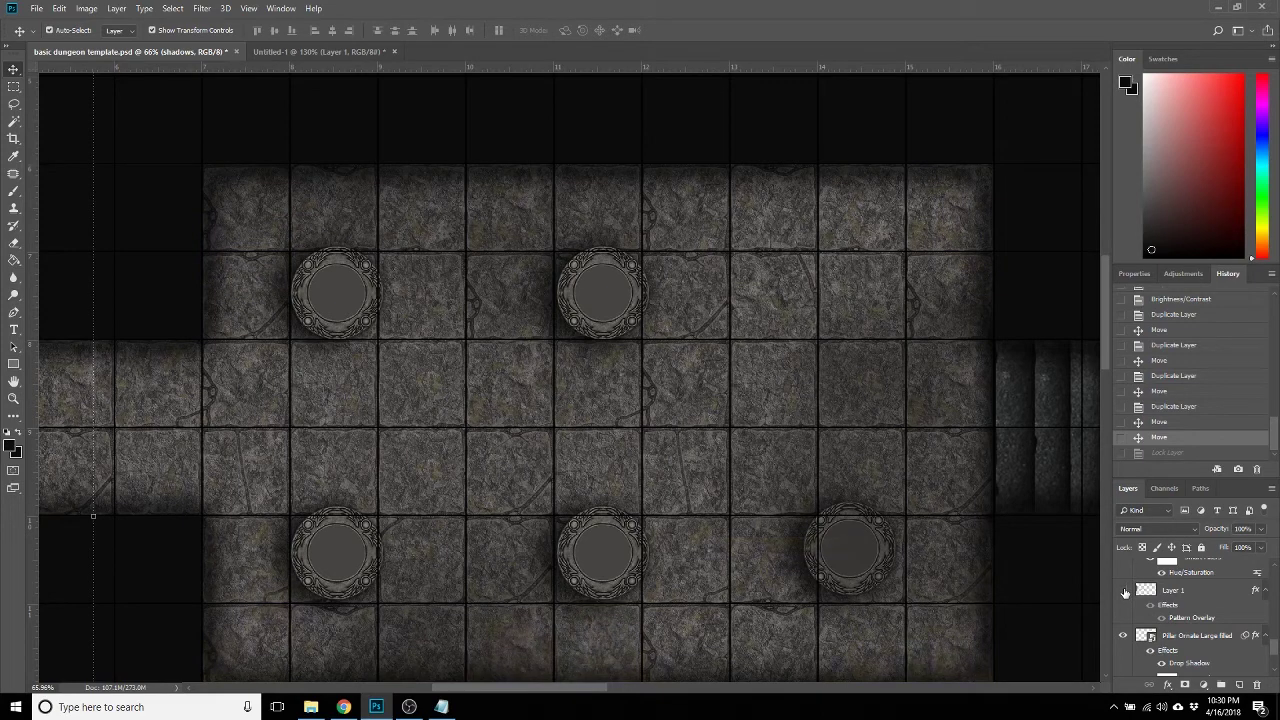
{"action": "left_click", "coordinate": [1123, 591]}
Move the pillar layer above shadows, nudge the lower-right pillar into its tile, and select all five pillar layers.
{"action": "mouse_move", "coordinate": [1172, 634]}
{"action": "left_mouse_down"}
{"action": "mouse_move", "coordinate": [1183, 547]}
{"action": "mouse_move", "coordinate": [1188, 655]}
{"action": "mouse_move", "coordinate": [1172, 612]}
{"action": "left_mouse_up"}
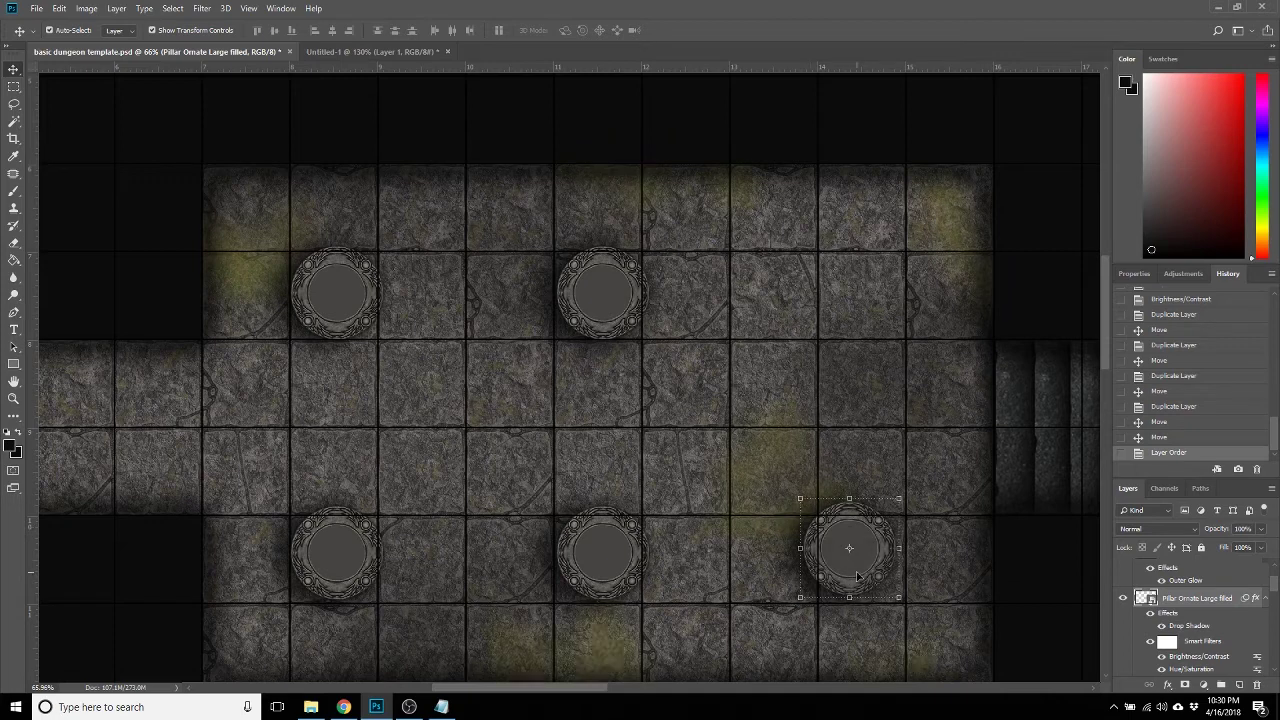
{"action": "mouse_move", "coordinate": [853, 580]}
{"action": "left_mouse_down"}
{"action": "mouse_move", "coordinate": [861, 597]}
{"action": "mouse_move", "coordinate": [858, 585]}
{"action": "left_mouse_up"}
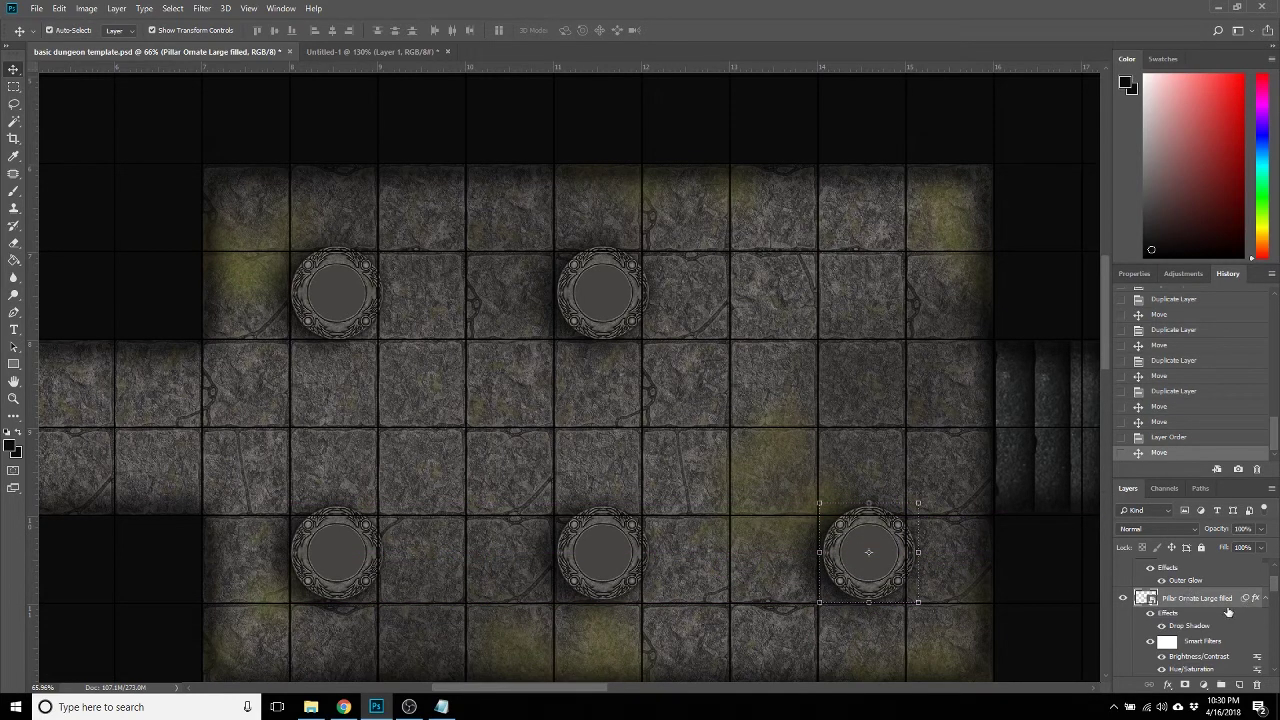
{"action": "scroll", "coordinate": [1216, 617], "scroll_direction": "down", "scroll_amount": 5}
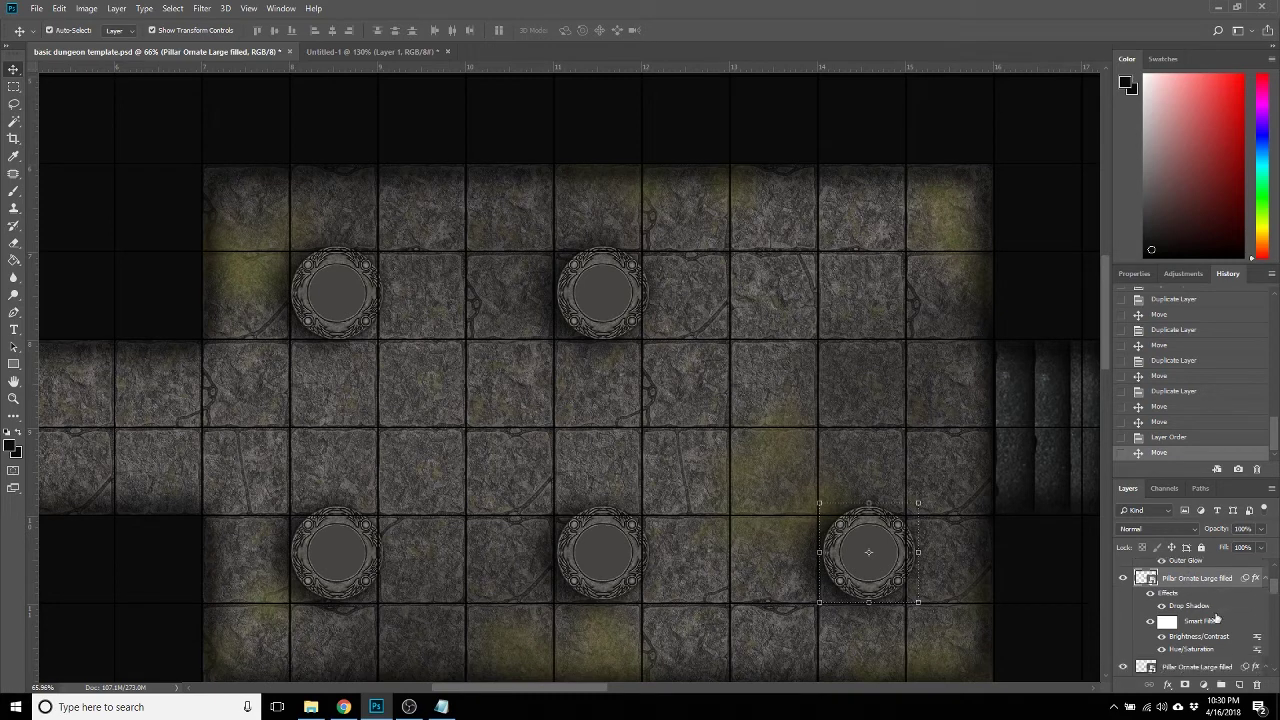
{"action": "scroll", "coordinate": [1205, 624], "scroll_direction": "down", "scroll_amount": 3}
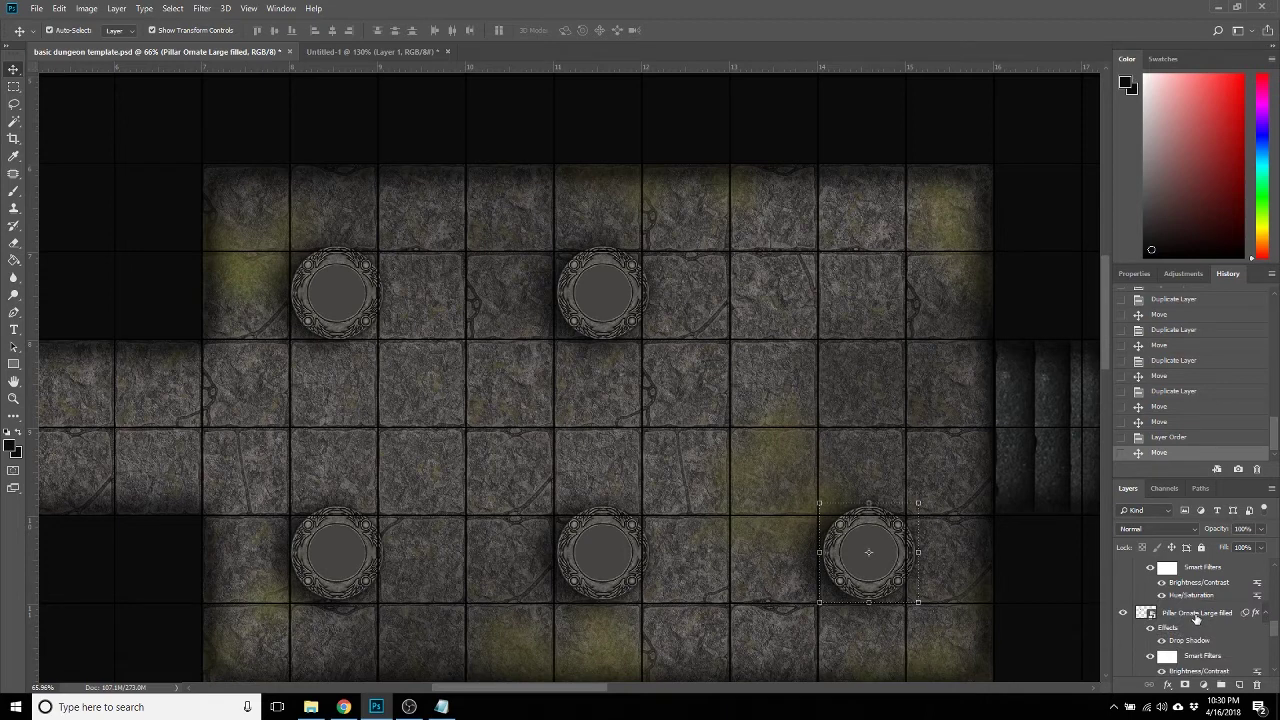
{"action": "left_click", "coordinate": [1196, 614], "text": "shift"}
{"action": "scroll", "coordinate": [1196, 618], "scroll_direction": "up", "scroll_amount": 1}
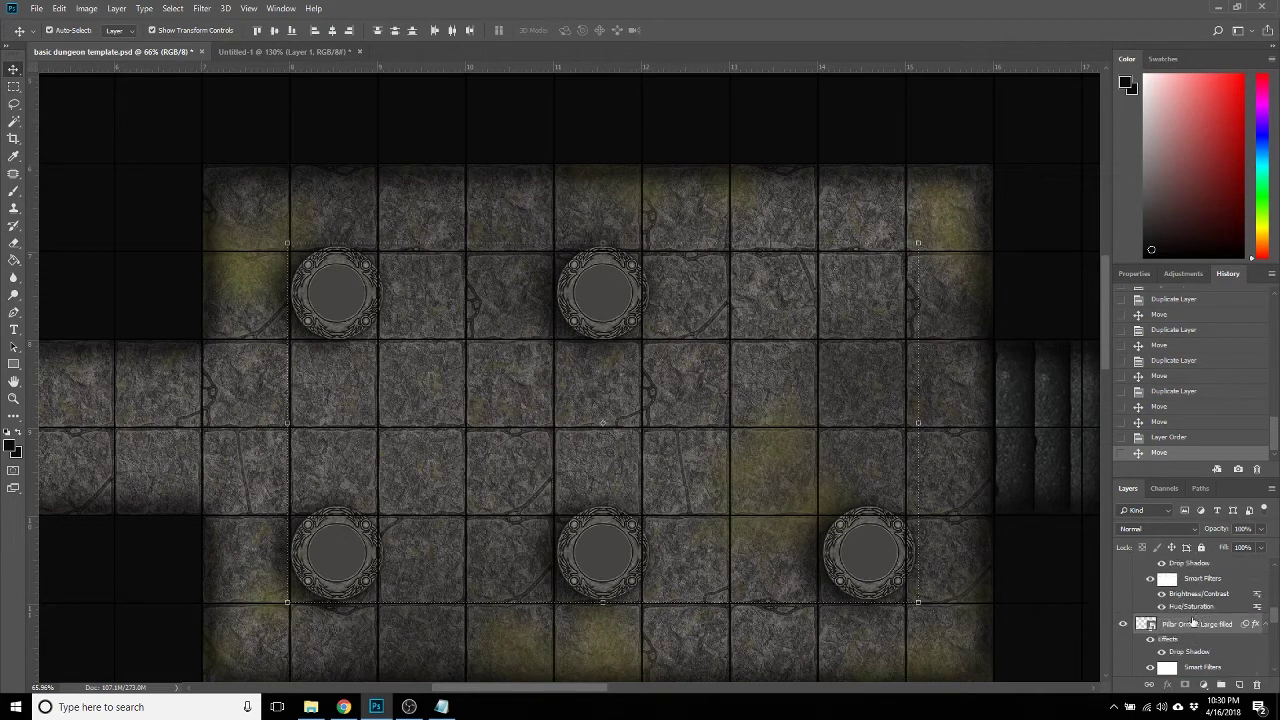
Rasterize the selected ornate pillar layers.
{"action": "right_click", "coordinate": [1184, 627]}
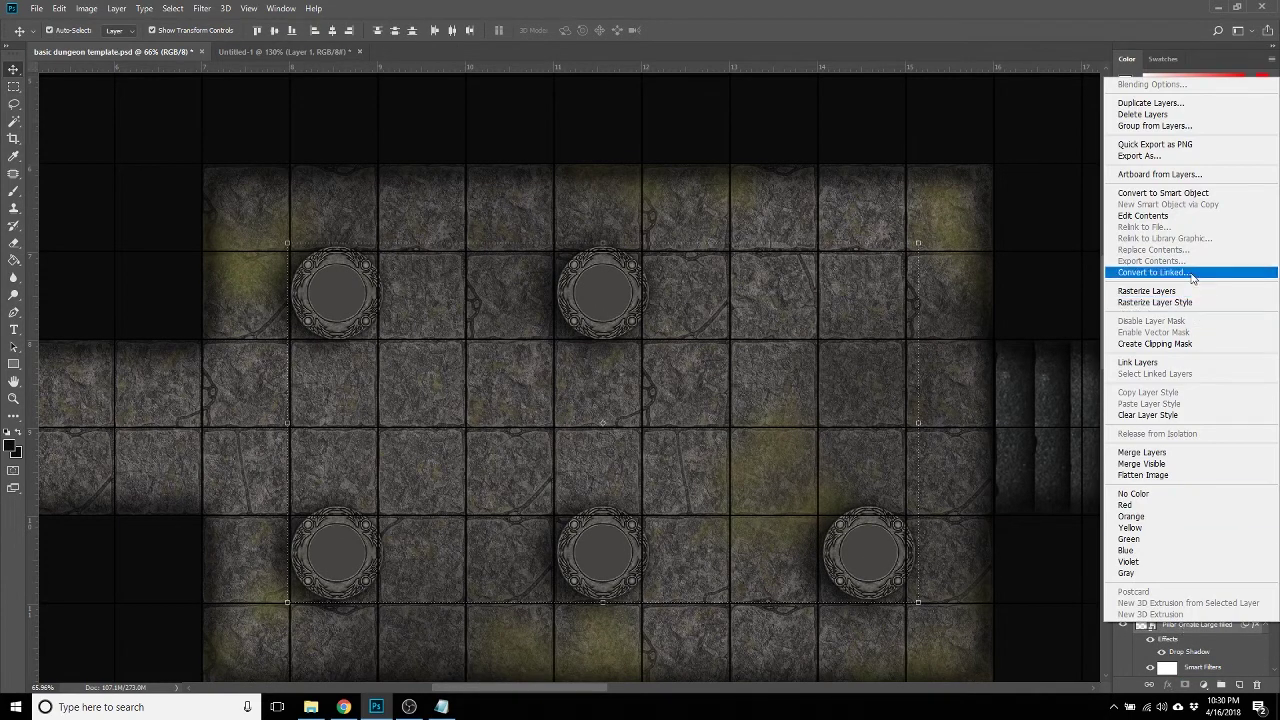
{"action": "left_click", "coordinate": [1160, 291]}
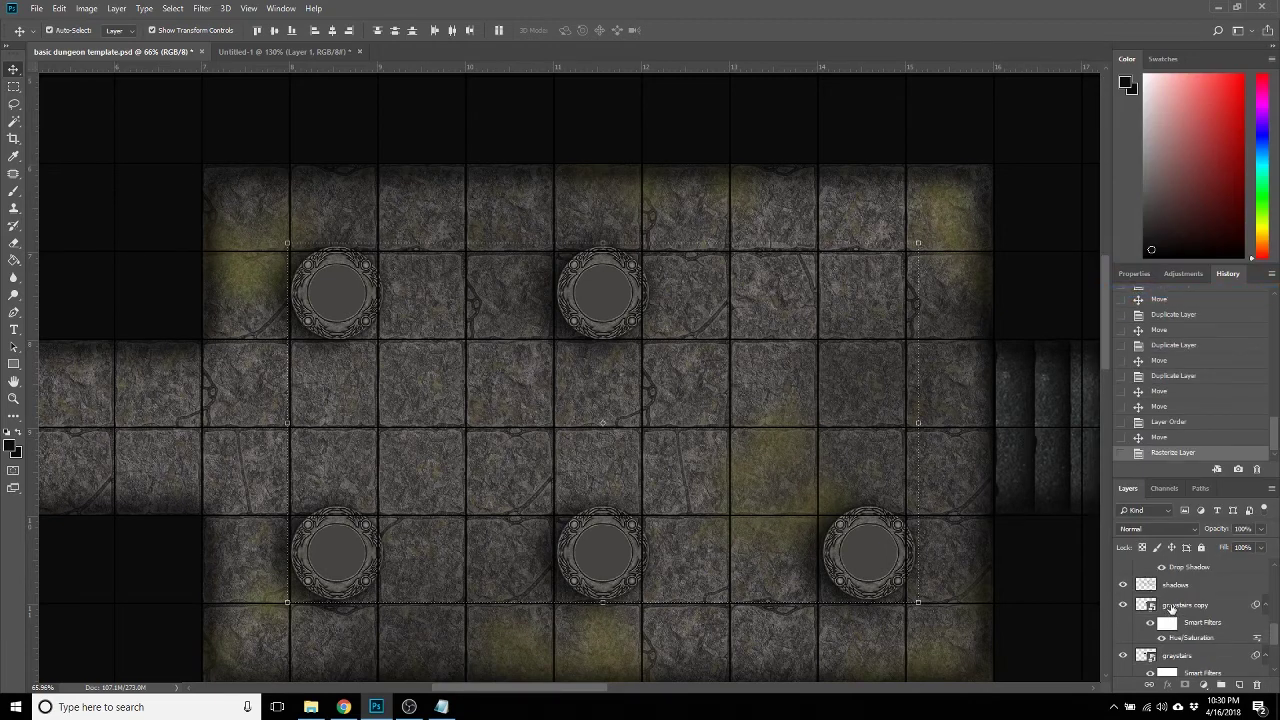
{"action": "right_click", "coordinate": [1172, 608]}
{"action": "left_click", "coordinate": [1198, 628]}
{"action": "scroll", "coordinate": [1186, 610], "scroll_direction": "down", "scroll_amount": 1}
{"action": "scroll", "coordinate": [1190, 612], "scroll_direction": "down", "scroll_amount": 2}
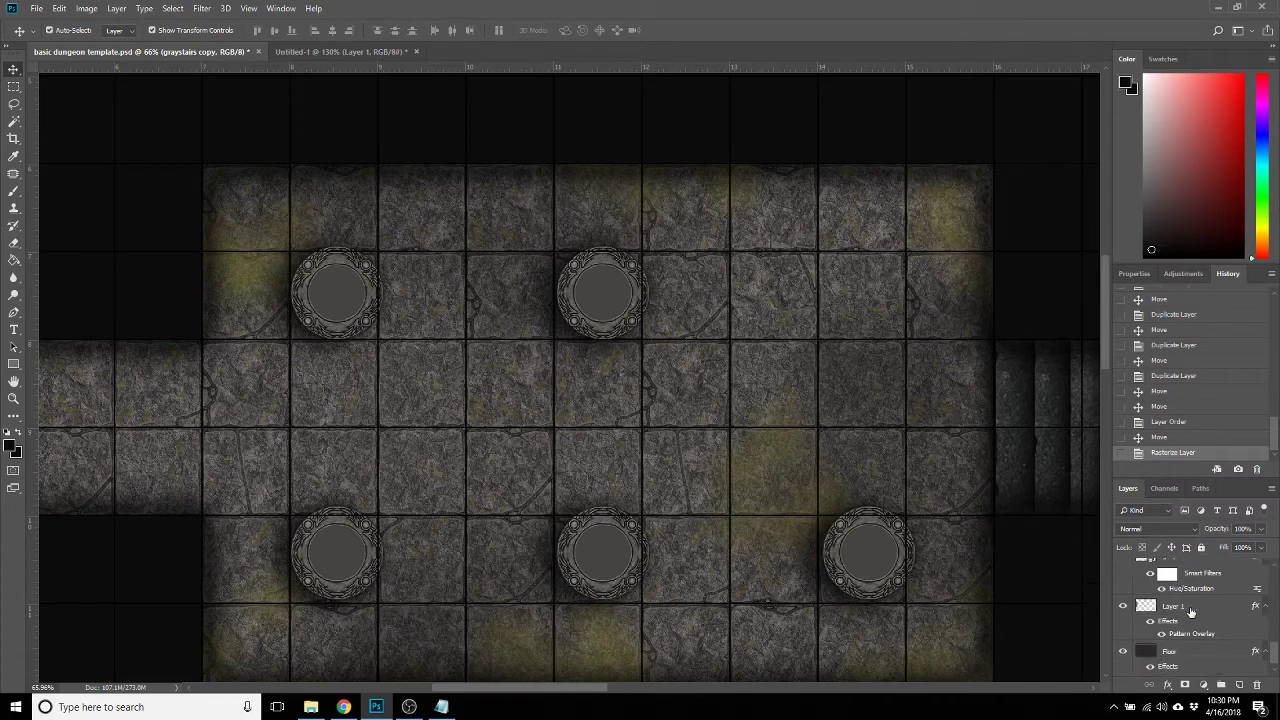
{"action": "scroll", "coordinate": [1190, 610], "scroll_direction": "up", "scroll_amount": 3}
Reselect the pillar layers and merge them into one Pillar Ornate Large filled layer.
{"action": "left_click", "coordinate": [1188, 606], "text": "shift"}
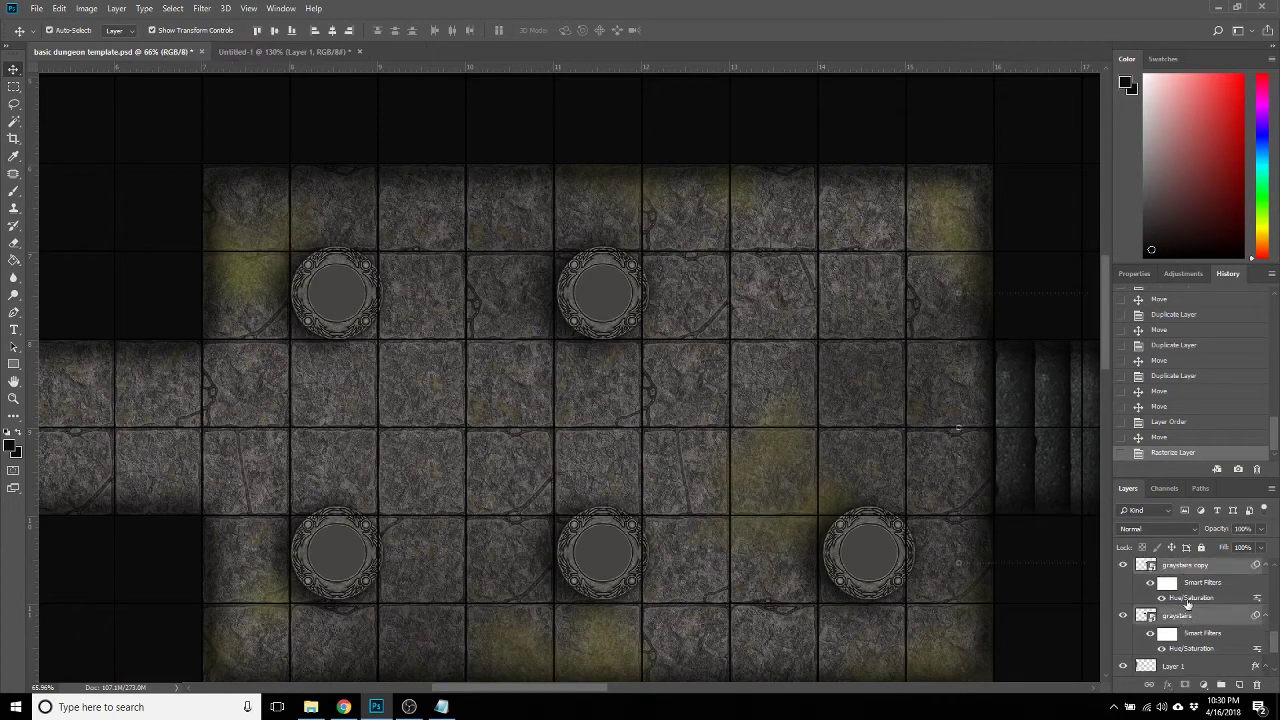
{"action": "scroll", "coordinate": [1188, 606], "scroll_direction": "up", "scroll_amount": 3}
{"action": "left_click", "coordinate": [1182, 620]}
{"action": "scroll", "coordinate": [1182, 618], "scroll_direction": "up", "scroll_amount": 3}
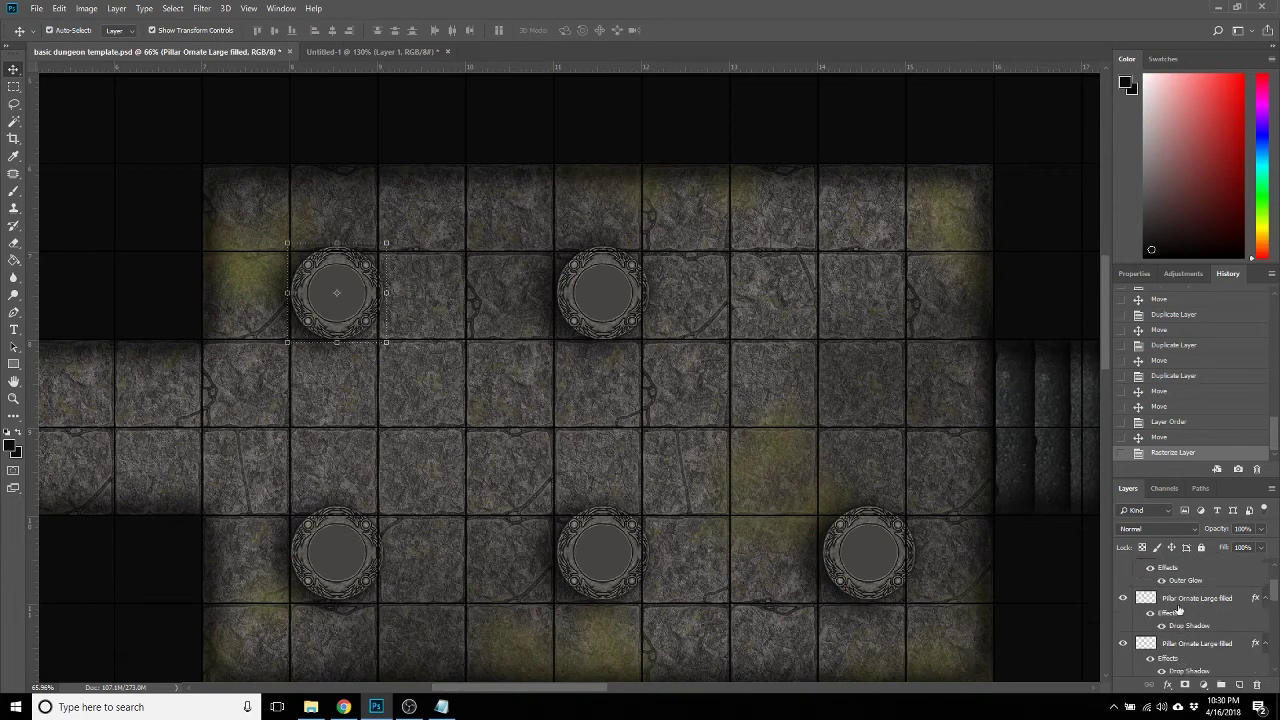
{"action": "scroll", "coordinate": [1180, 608], "scroll_direction": "up", "scroll_amount": 1}
{"action": "left_click", "coordinate": [1180, 620], "text": "shift"}
{"action": "right_click", "coordinate": [1180, 620]}
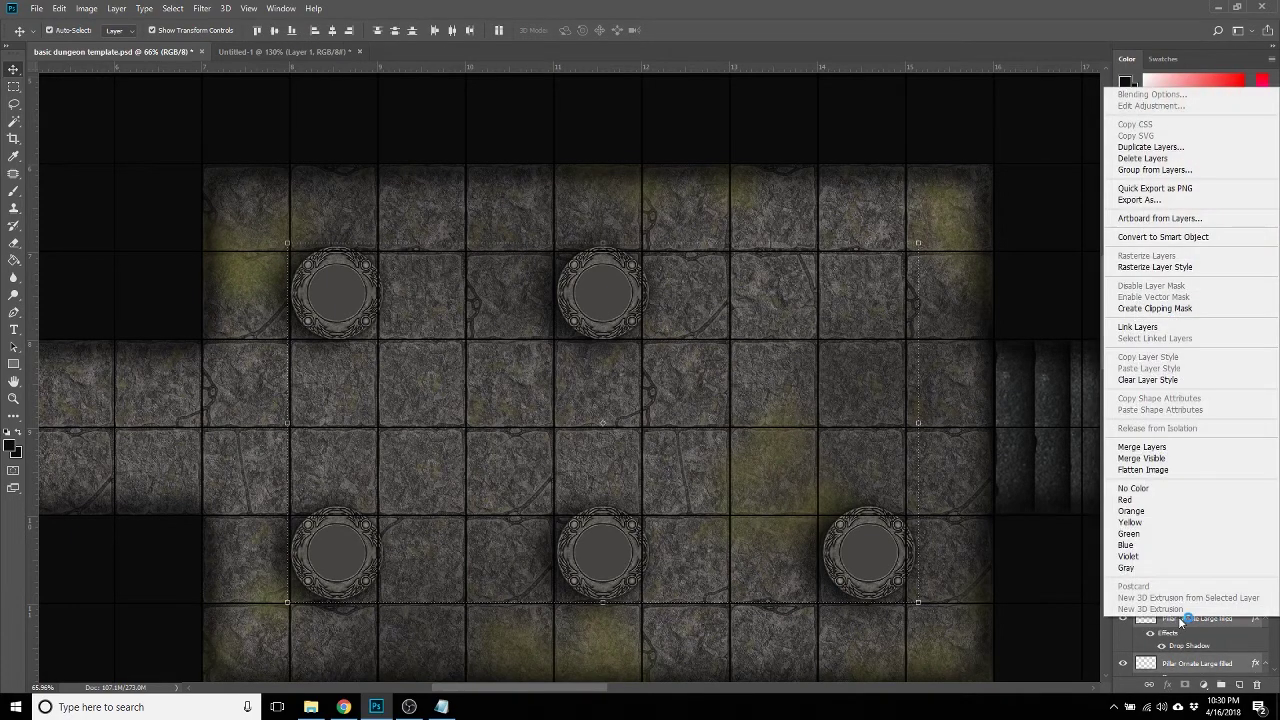
{"action": "left_click", "coordinate": [1142, 447]}
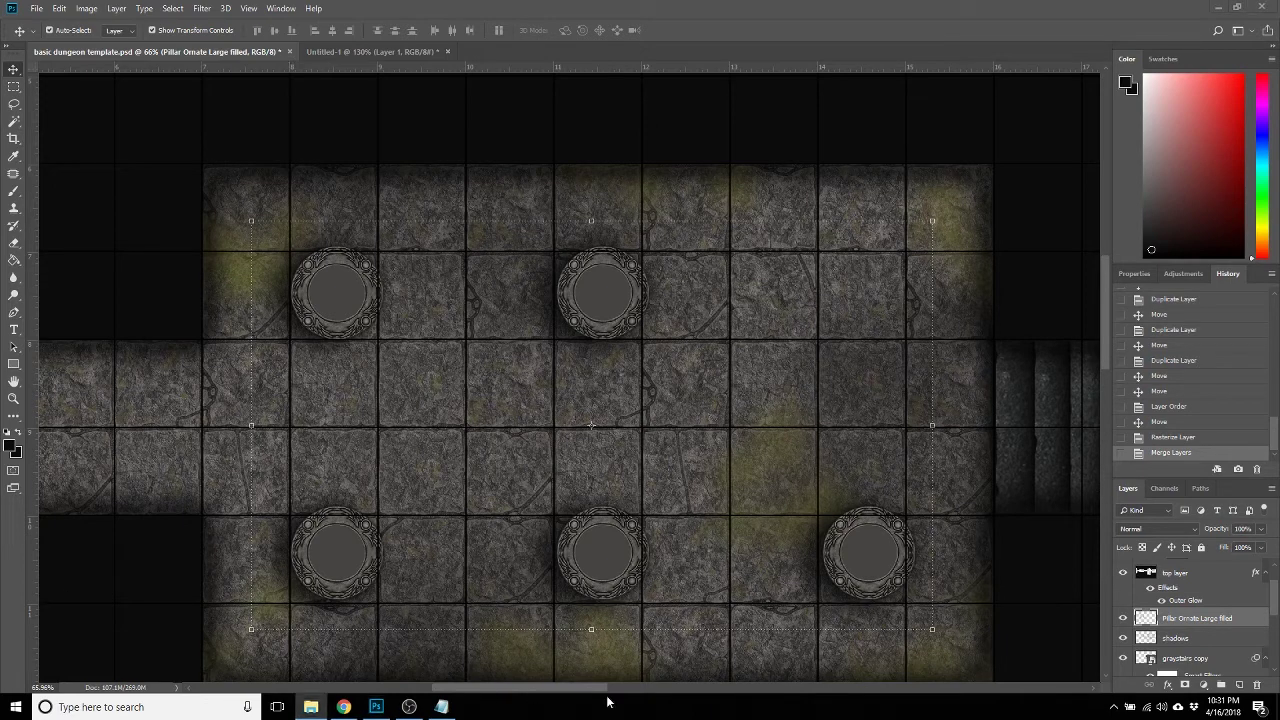
{"action": "left_click", "coordinate": [1164, 638]}
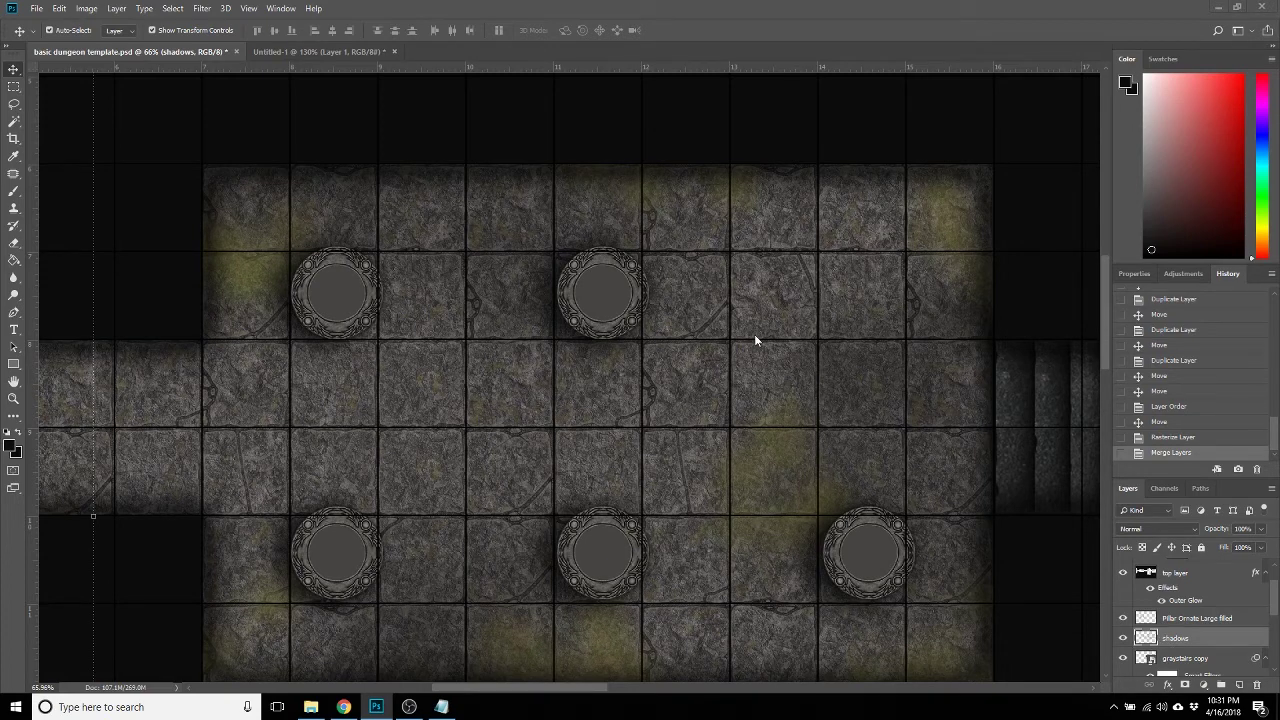
Use File > Save As to save the map as eldar ruin.psd, then select the Pillar Ornate Large filled layer.
{"action": "left_click", "coordinate": [202, 8]}
{"action": "left_click", "coordinate": [40, 10]}
{"action": "left_click", "coordinate": [40, 10]}
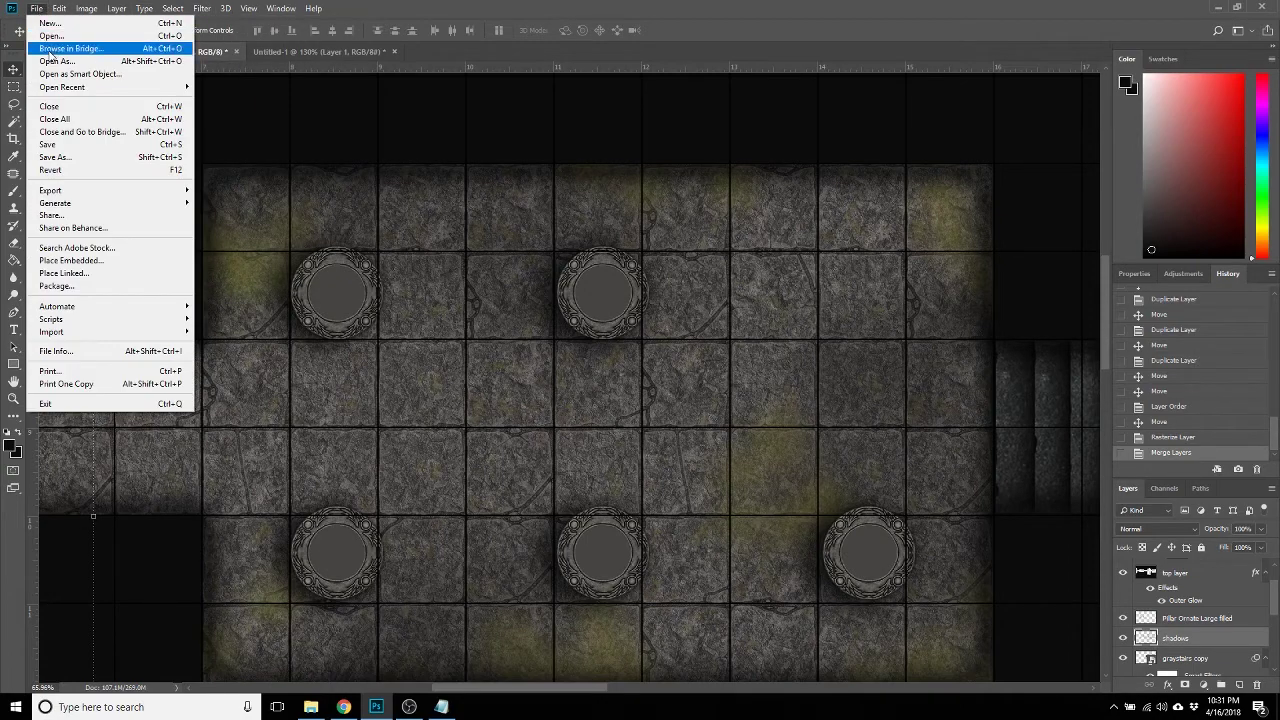
{"action": "left_click", "coordinate": [47, 158]}
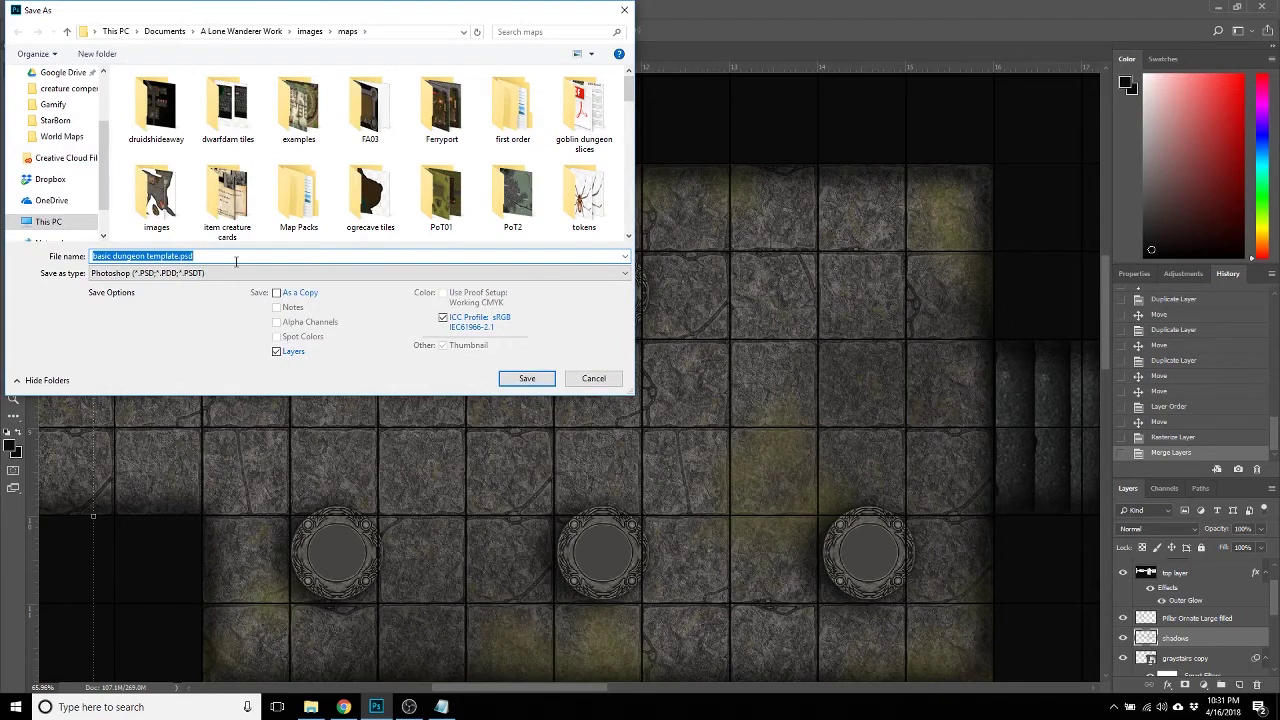
{"action": "type", "text": "eldar ruin"}
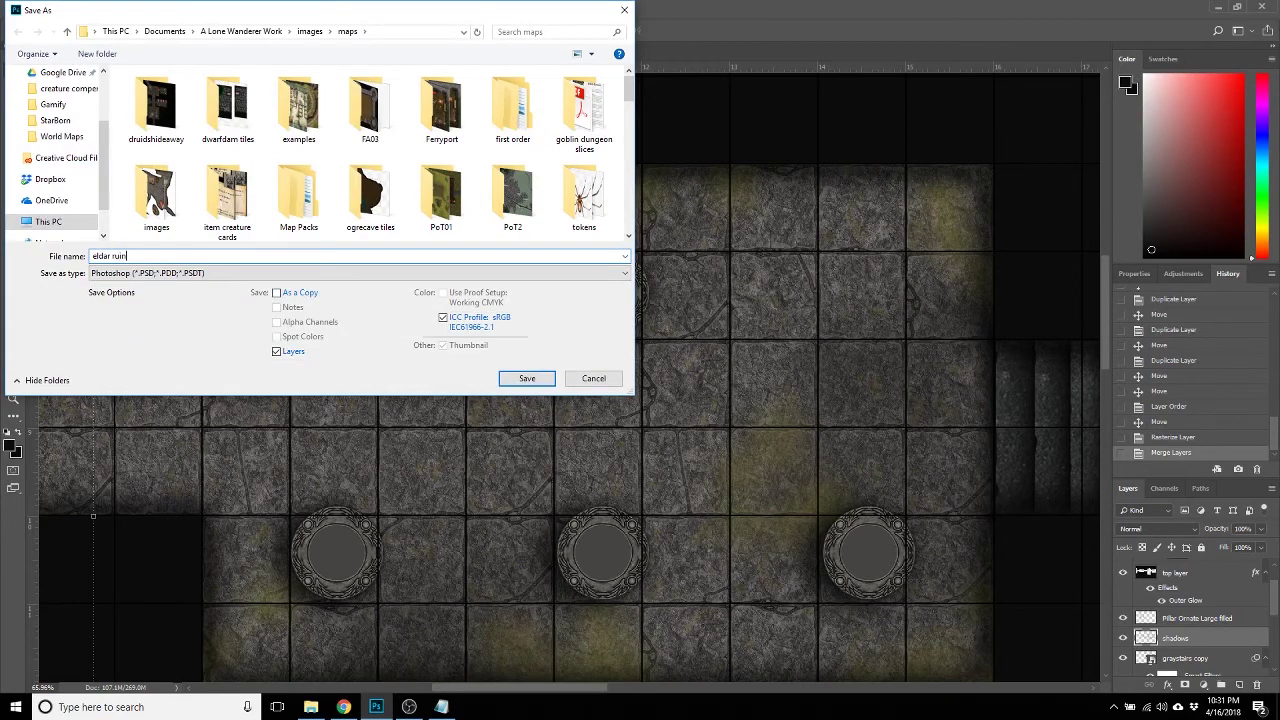
{"action": "key", "text": "Return"}
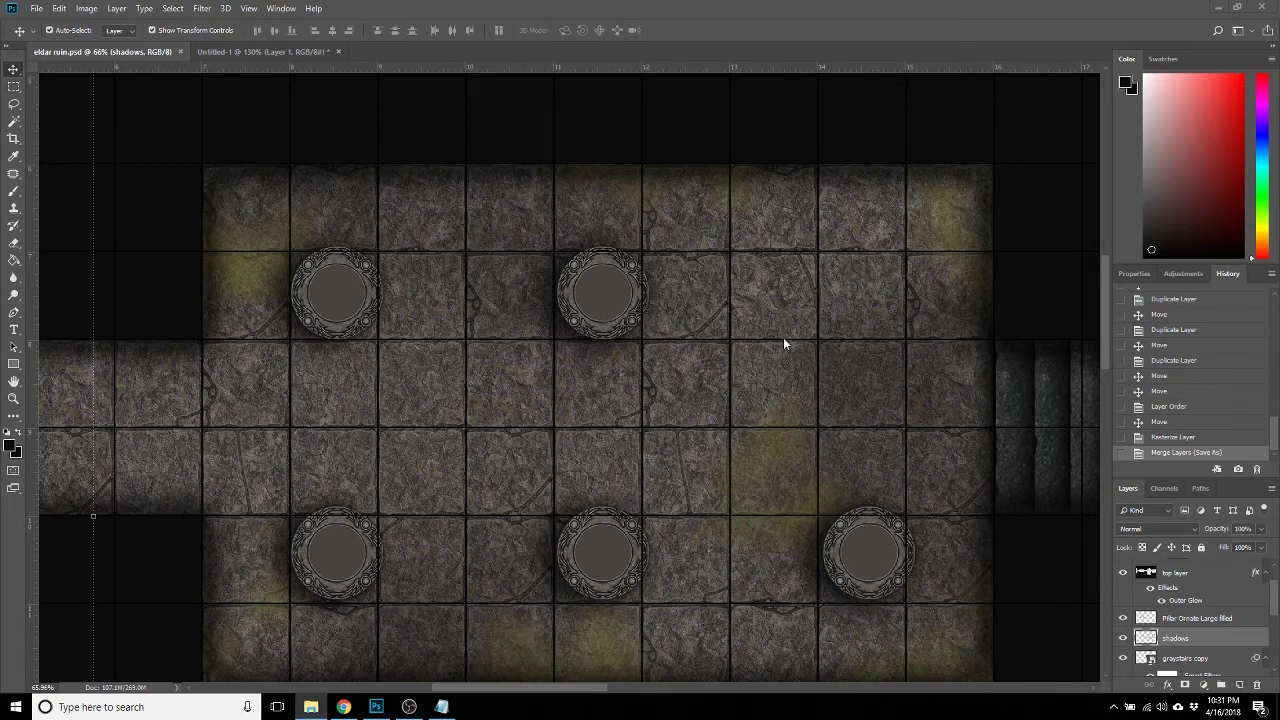
{"action": "left_click", "coordinate": [1185, 620]}
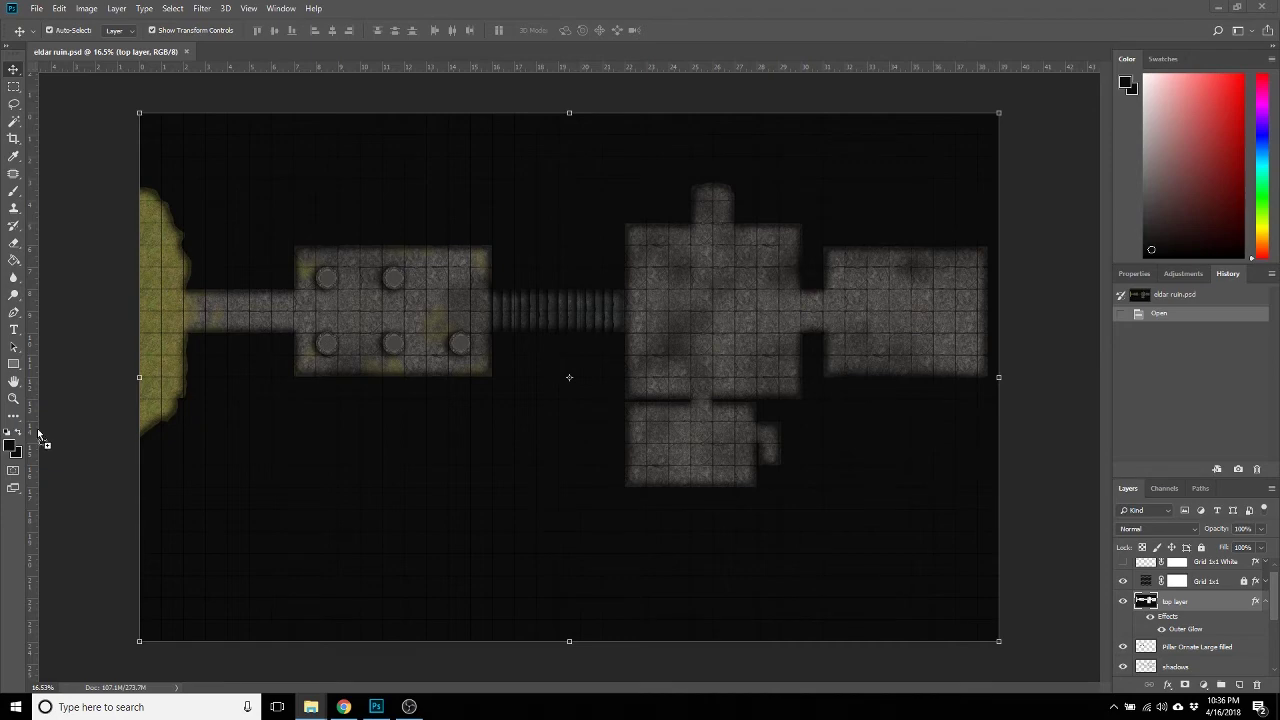
Place the broken stone pillar image on the map and shrink it to about half size.
{"action": "left_click_drag", "start_coordinate": [86, 438], "coordinate": [441, 305]}
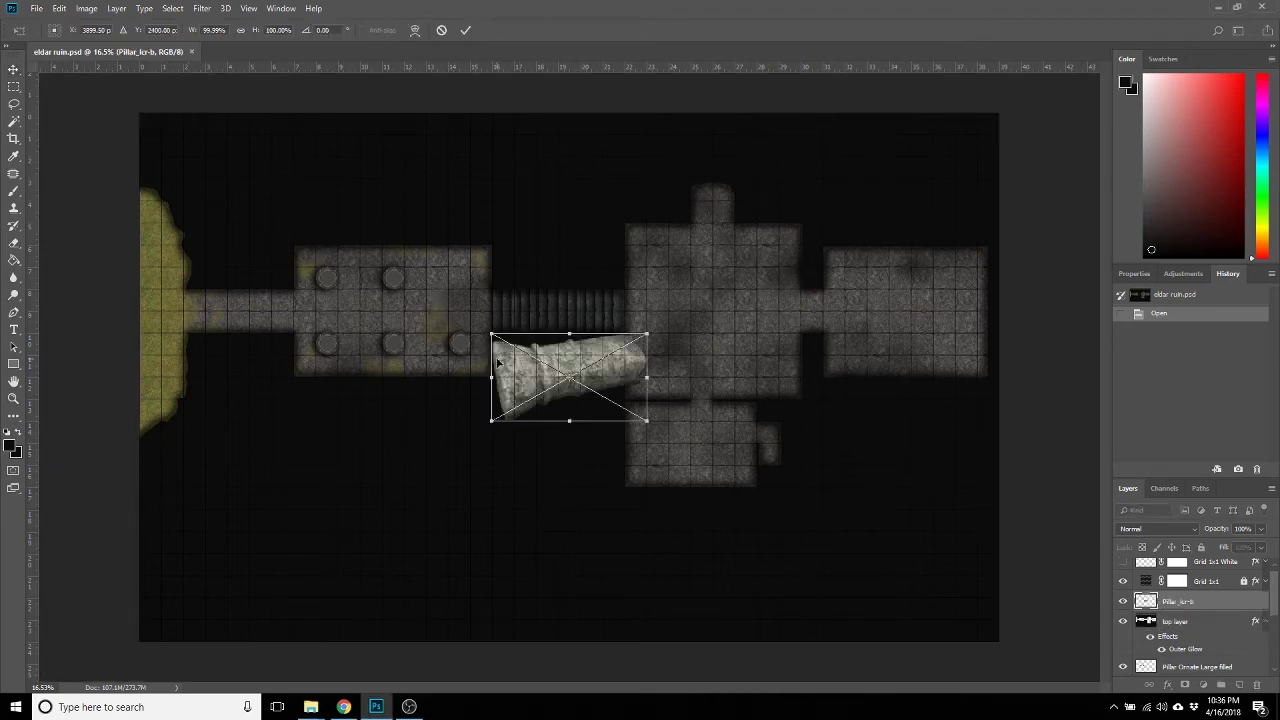
{"action": "scroll", "coordinate": [480, 378], "scroll_direction": "up", "scroll_amount": 3}
{"action": "scroll", "coordinate": [477, 386], "scroll_direction": "up", "scroll_amount": 2}
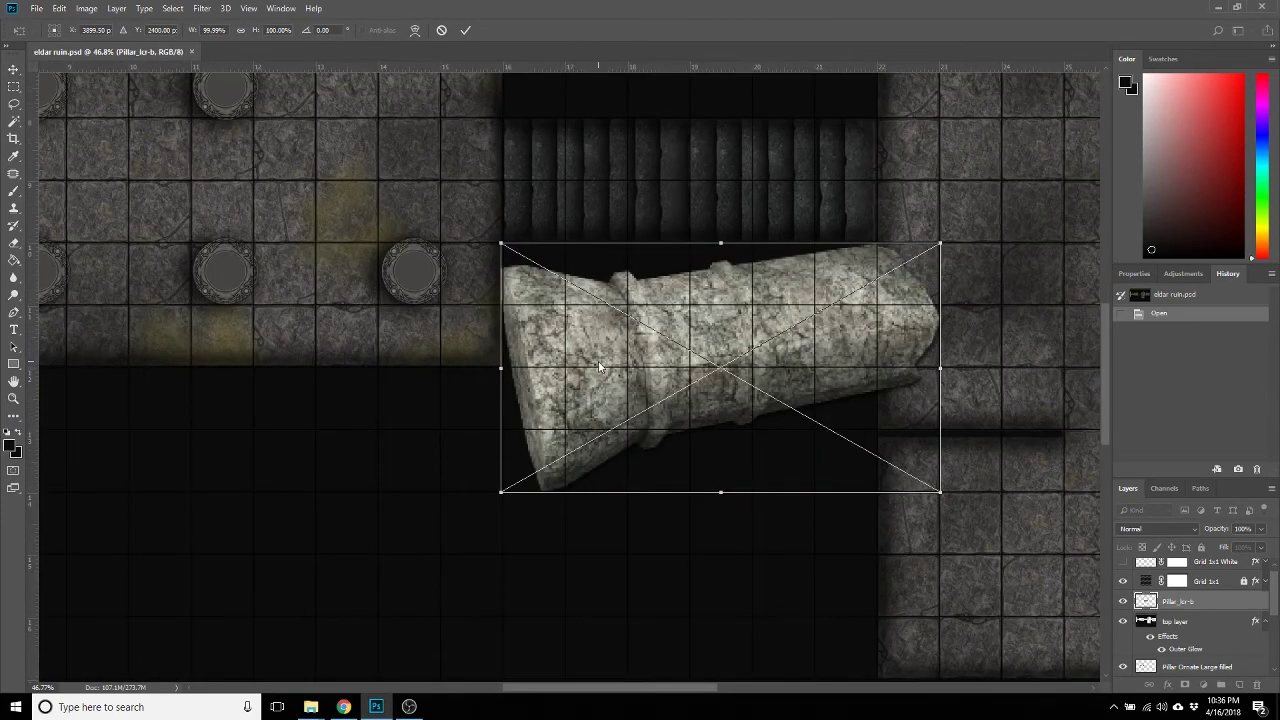
{"action": "left_click_drag", "start_coordinate": [603, 368], "coordinate": [367, 171]}
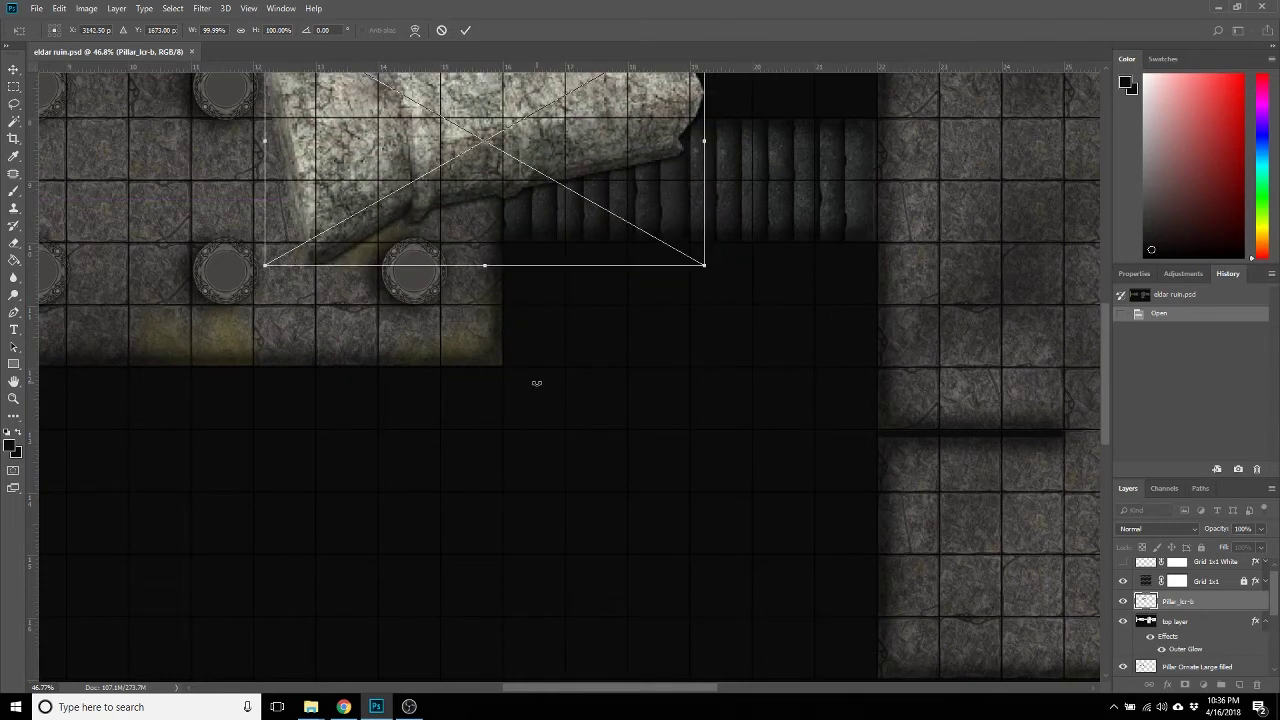
{"action": "scroll", "coordinate": [534, 380], "scroll_direction": "up", "scroll_amount": 4}
{"action": "left_click_drag", "start_coordinate": [710, 451], "coordinate": [412, 283]}
{"action": "key", "text": "Return"}
Rotate the pillar diagonally and lay it in the pillared room beside the stairs.
{"action": "left_click_drag", "start_coordinate": [427, 191], "coordinate": [457, 285]}
{"action": "left_click_drag", "start_coordinate": [358, 238], "coordinate": [394, 316]}
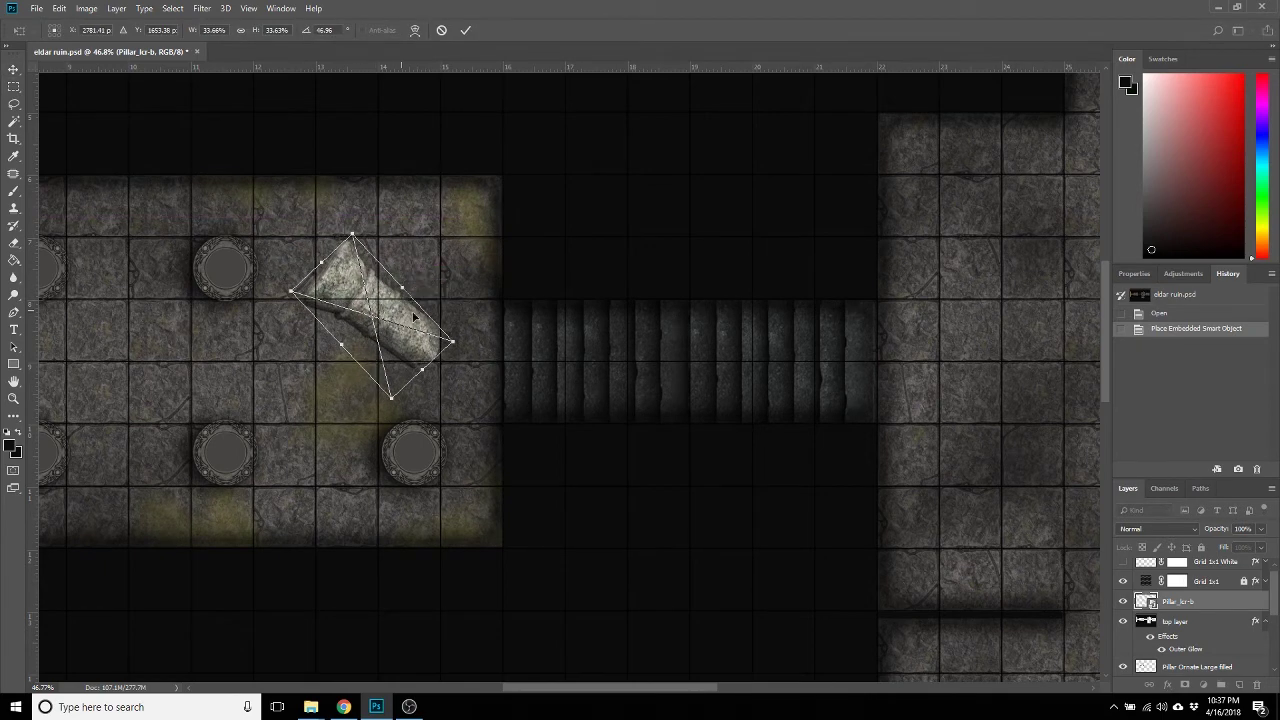
{"action": "left_click_drag", "start_coordinate": [467, 351], "coordinate": [343, 410]}
{"action": "left_click_drag", "start_coordinate": [380, 305], "coordinate": [339, 292]}
{"action": "left_click_drag", "start_coordinate": [317, 393], "coordinate": [300, 377]}
{"action": "mouse_move", "coordinate": [335, 316]}
{"action": "left_mouse_down"}
{"action": "mouse_move", "coordinate": [350, 284]}
{"action": "mouse_move", "coordinate": [343, 323]}
{"action": "left_mouse_up"}
{"action": "key", "text": "Return"}
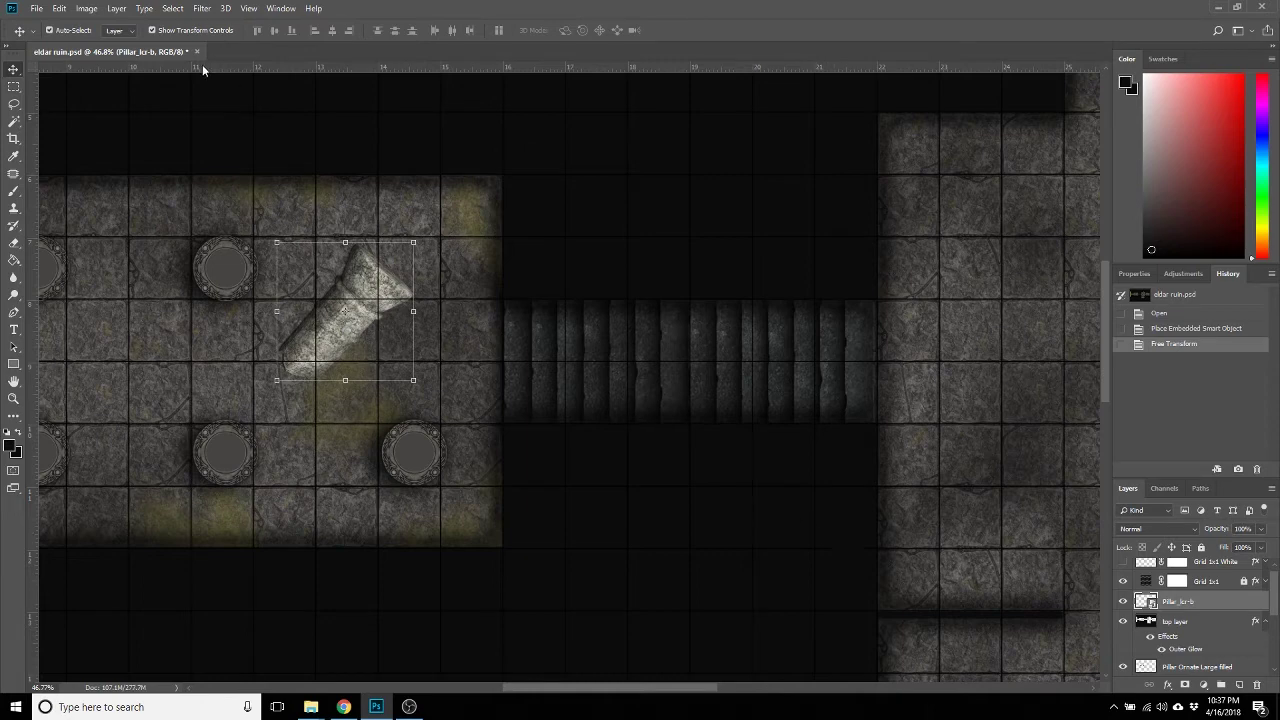
Add a Drop Shadow layer effect to the fallen pillar with default settings.
{"action": "left_click", "coordinate": [1167, 683]}
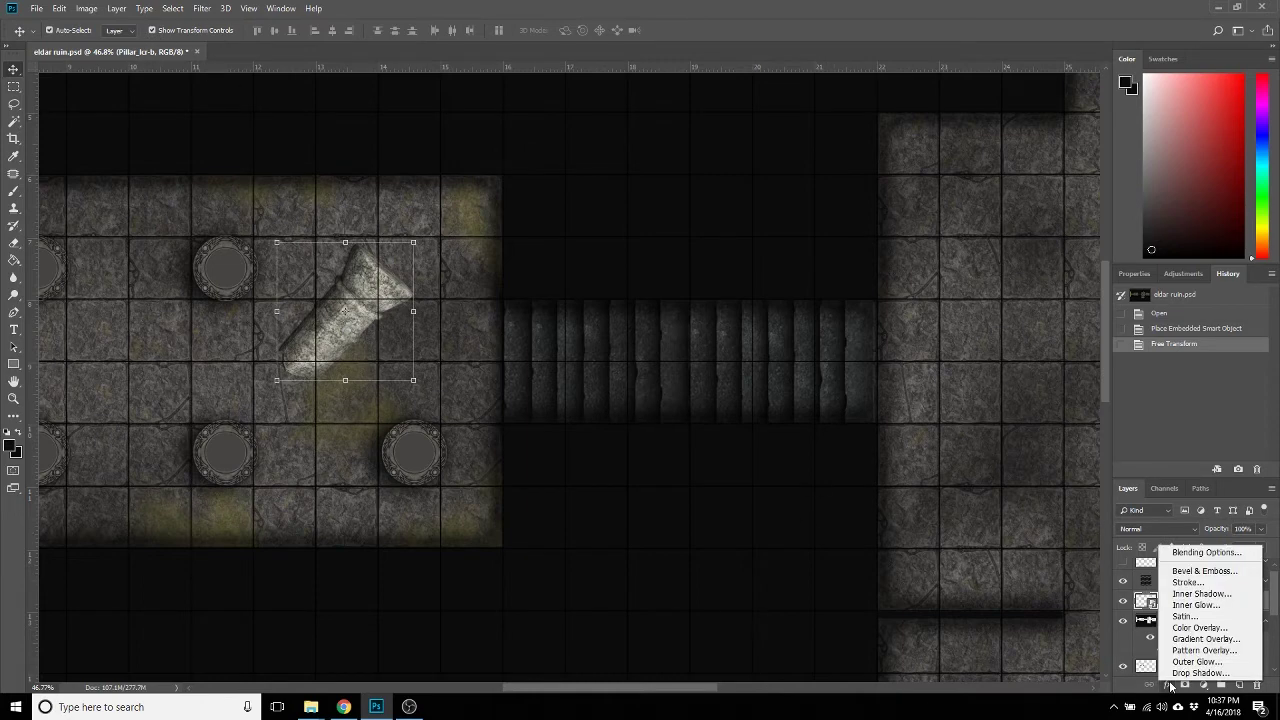
{"action": "left_click", "coordinate": [1182, 673]}
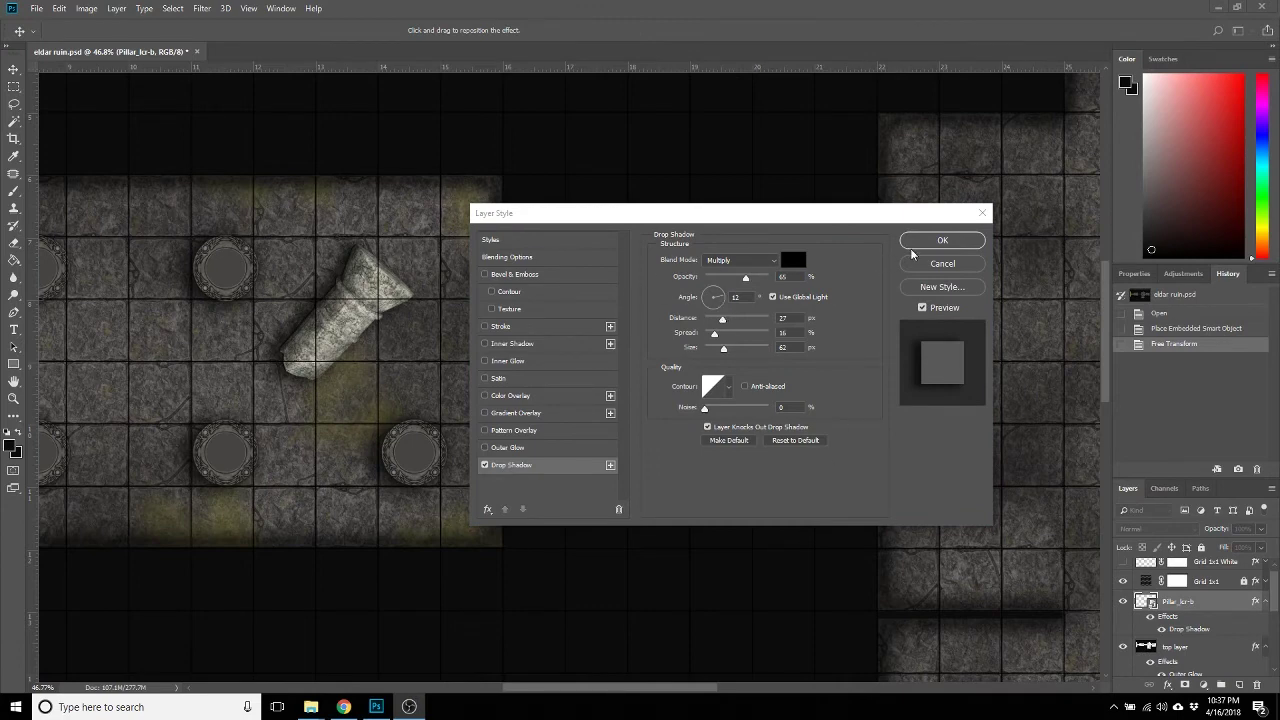
{"action": "left_click", "coordinate": [940, 241]}
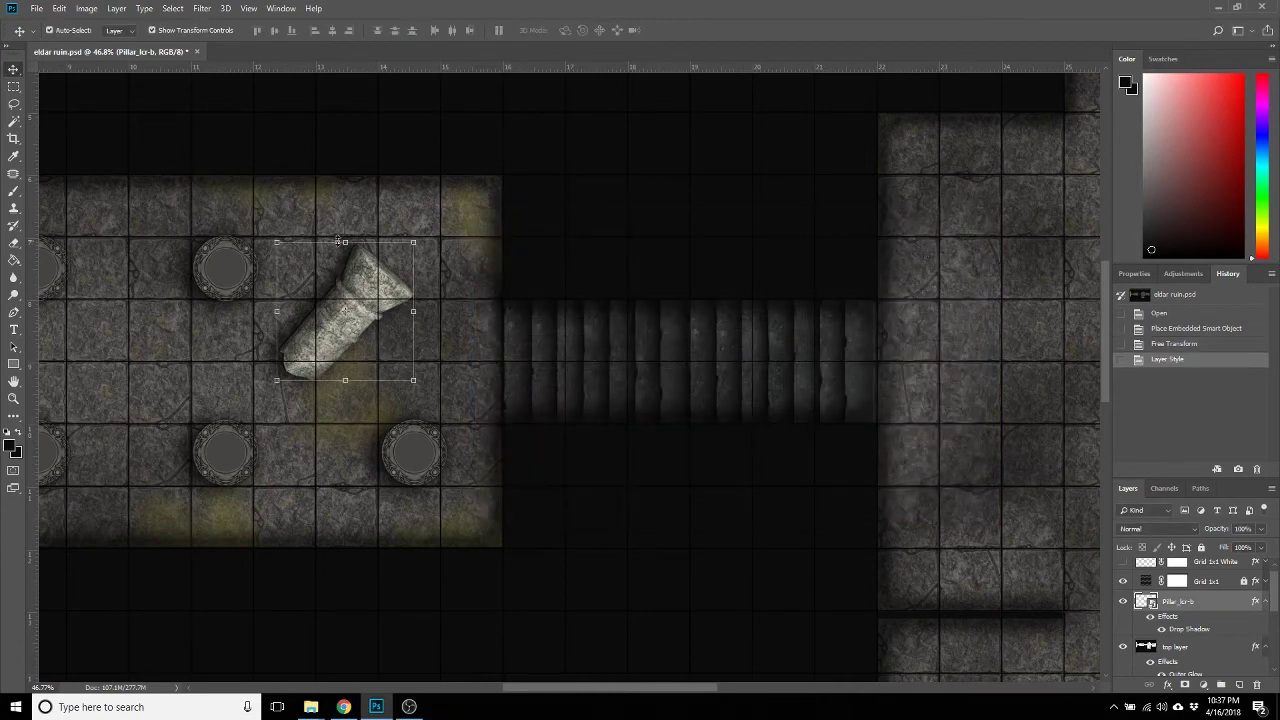
Apply Hue/Saturation to the pillar: Hue -17, Saturation -76, slightly lower Lightness.
{"action": "left_click", "coordinate": [88, 9]}
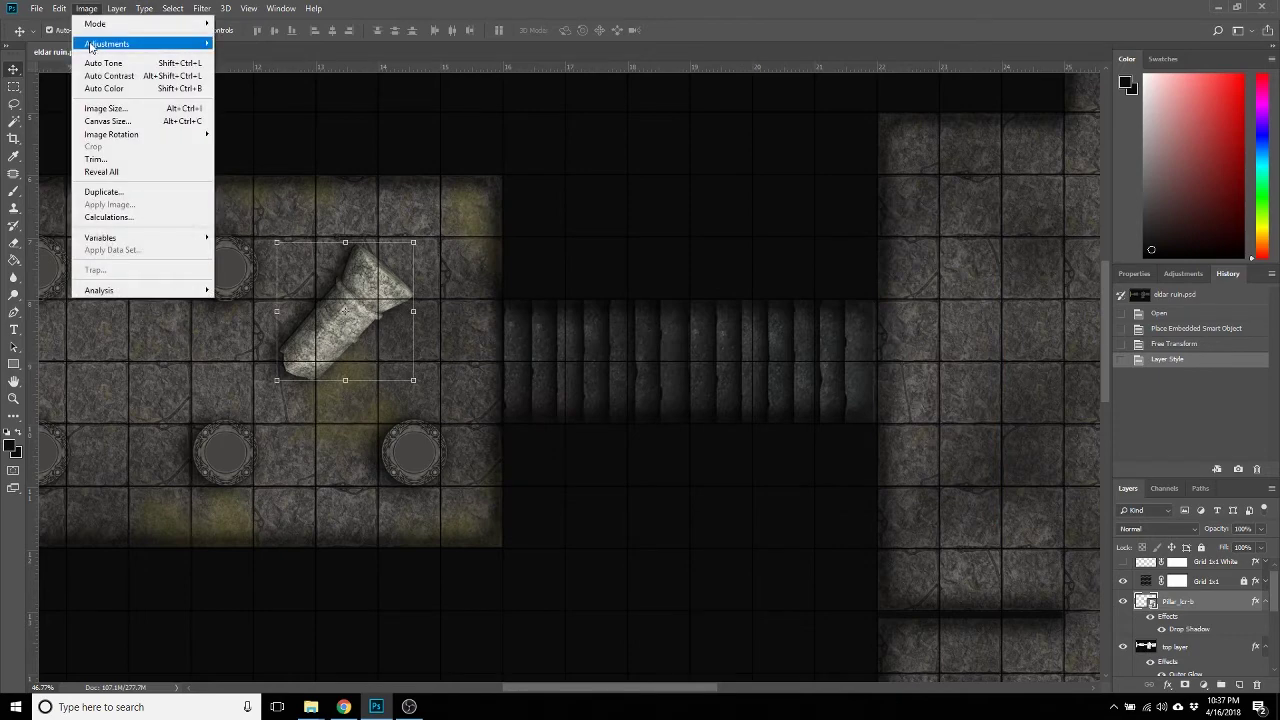
{"action": "mouse_move", "coordinate": [110, 44]}
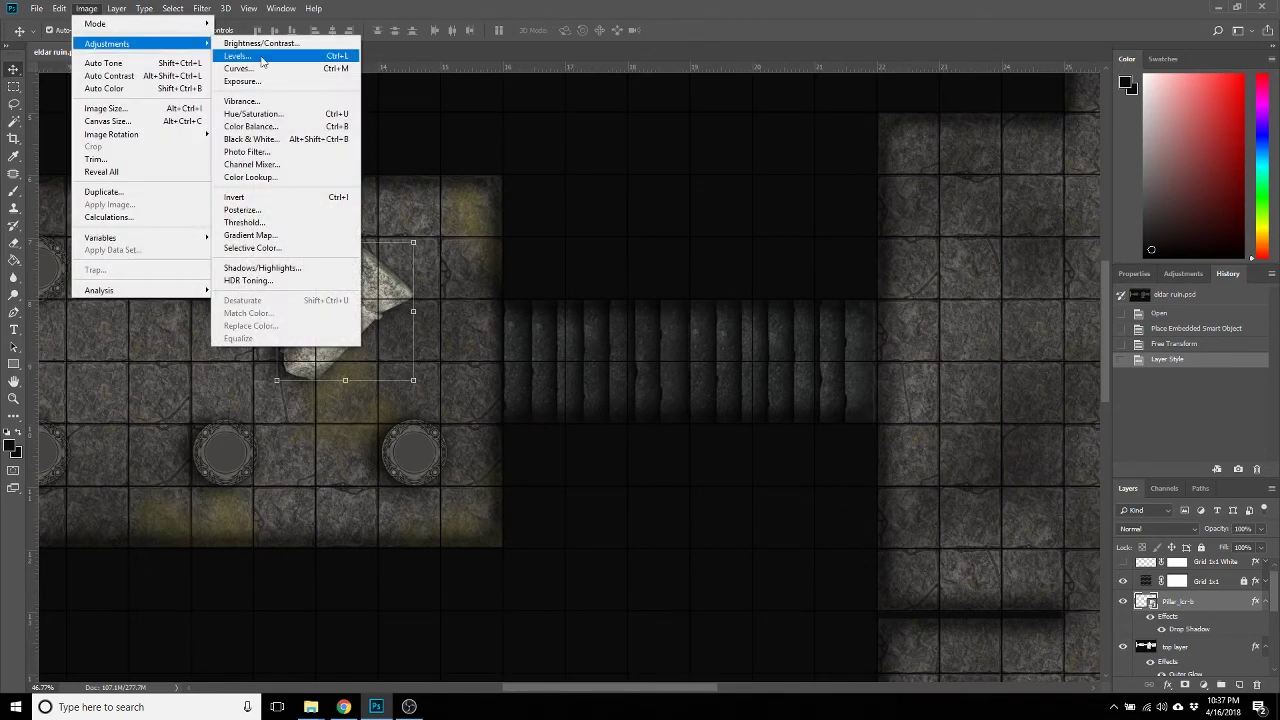
{"action": "left_click", "coordinate": [258, 114]}
{"action": "left_click_drag", "start_coordinate": [604, 268], "coordinate": [557, 271]}
{"action": "left_click_drag", "start_coordinate": [603, 236], "coordinate": [592, 234]}
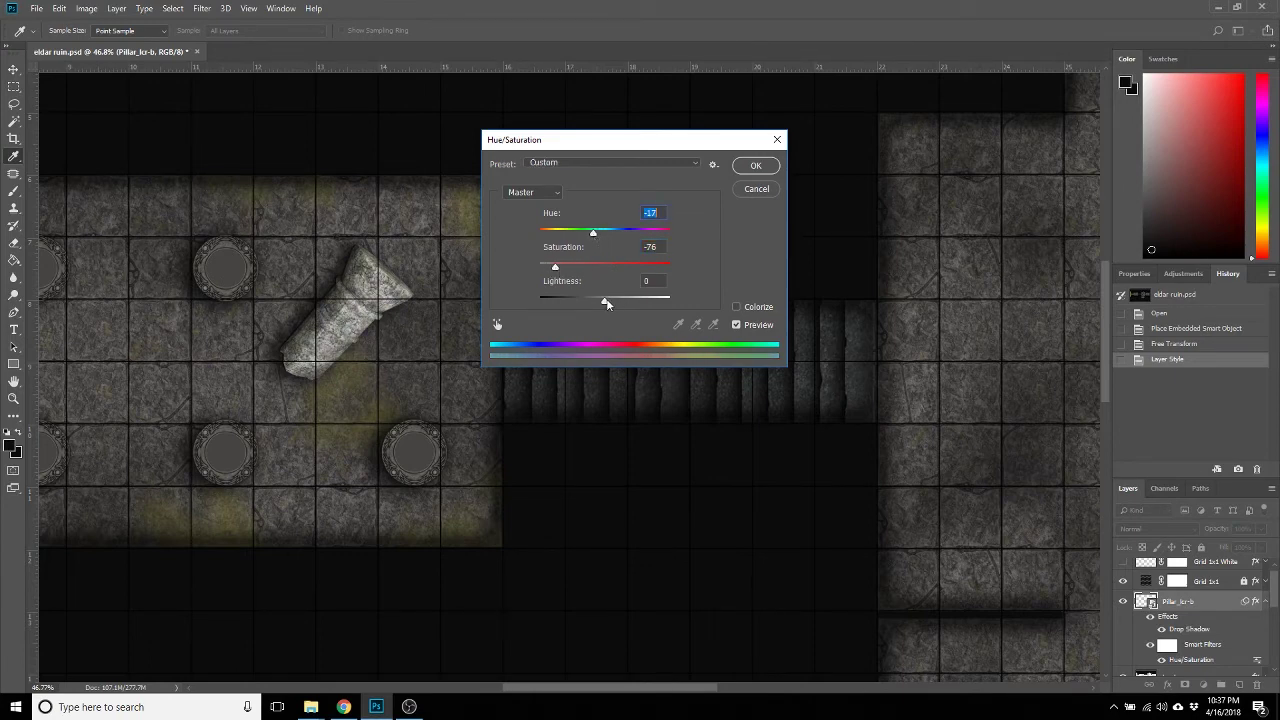
{"action": "left_click_drag", "start_coordinate": [606, 302], "coordinate": [566, 304]}
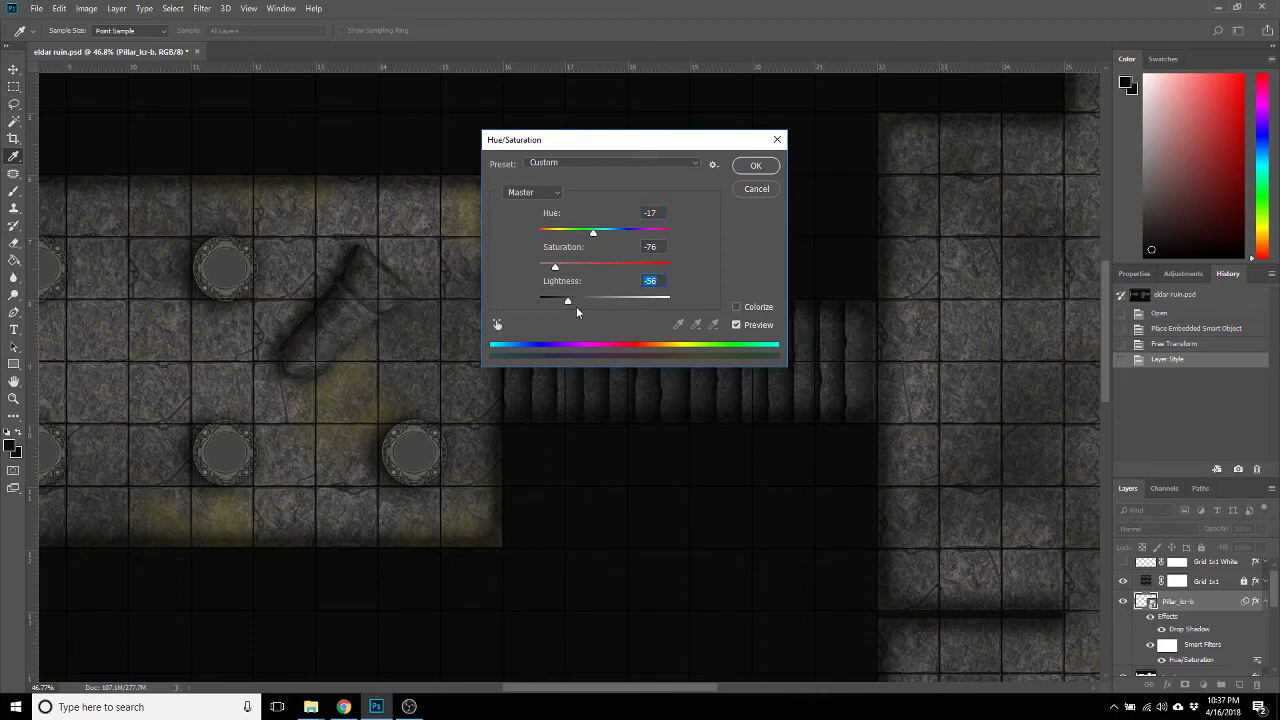
{"action": "left_click_drag", "start_coordinate": [567, 302], "coordinate": [582, 306]}
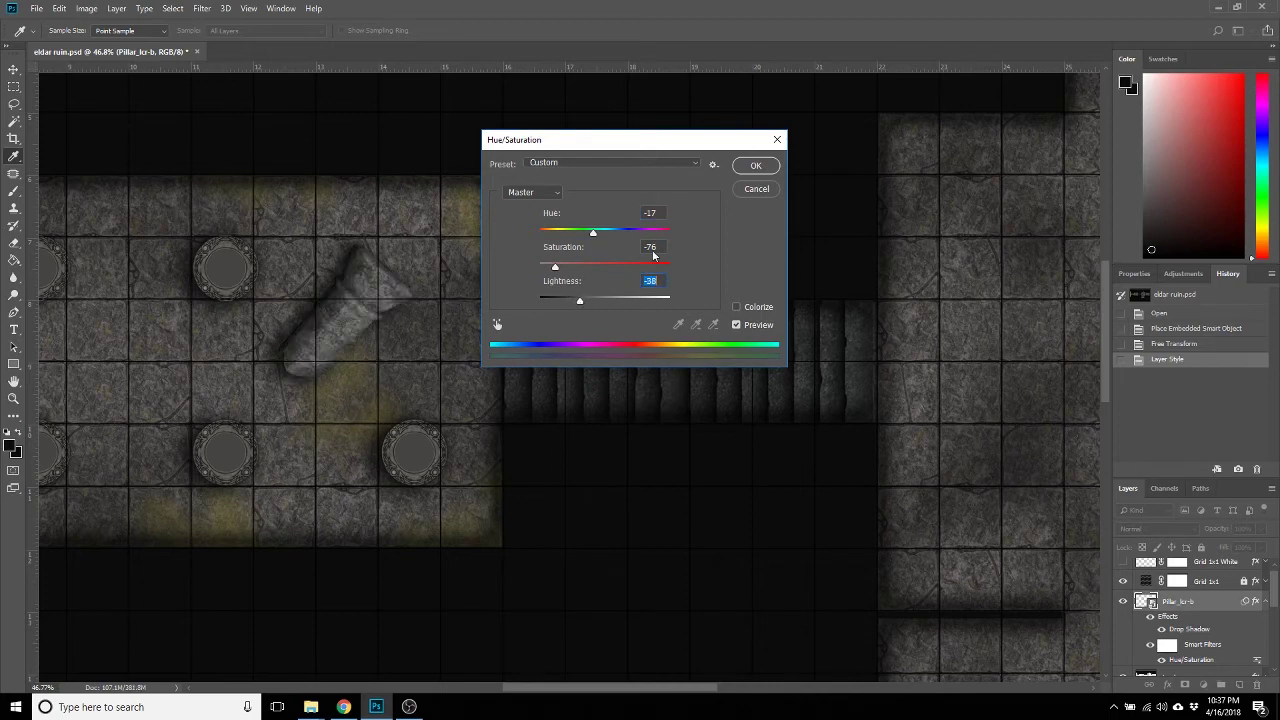
{"action": "left_click", "coordinate": [758, 168]}
{"action": "key", "text": "alt+["}
{"action": "key", "text": "alt+["}
{"action": "key", "text": "alt+["}
{"action": "left_click_drag", "start_coordinate": [617, 688], "coordinate": [537, 688]}
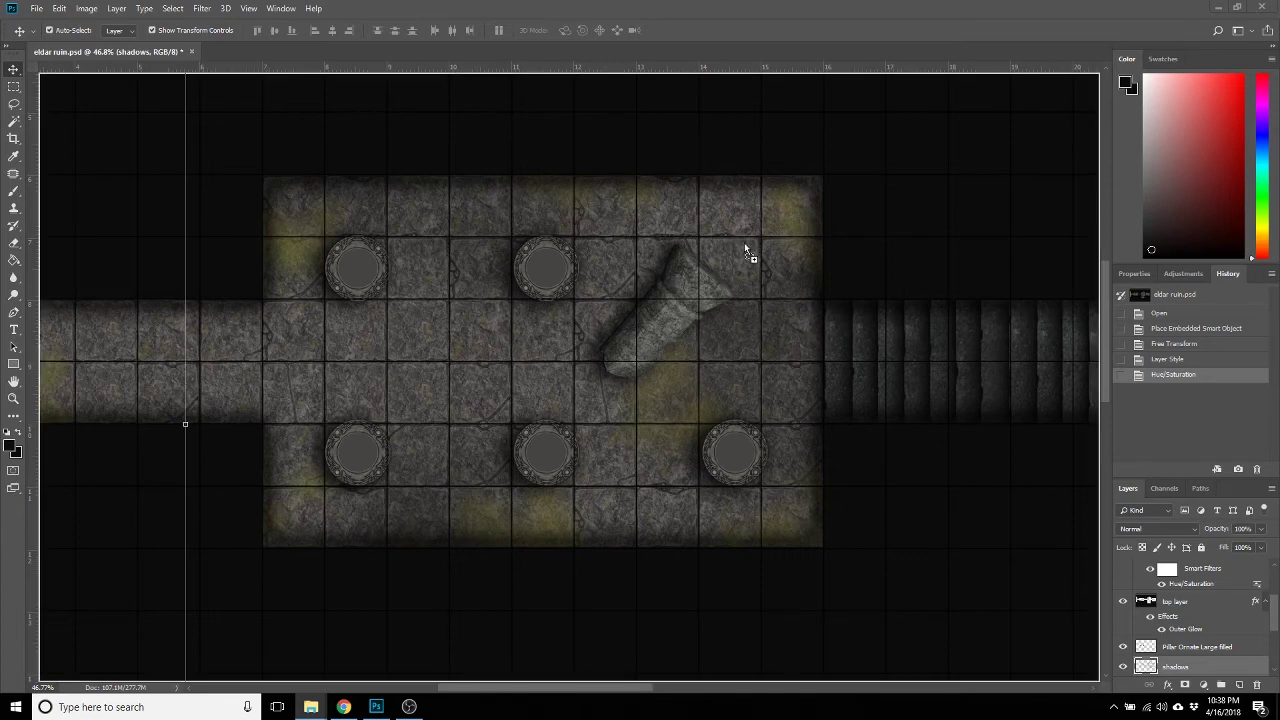
Free Transform the Campfire_surf glow down to a small spot and nudge it down-right.
{"action": "key", "text": "ctrl+t"}
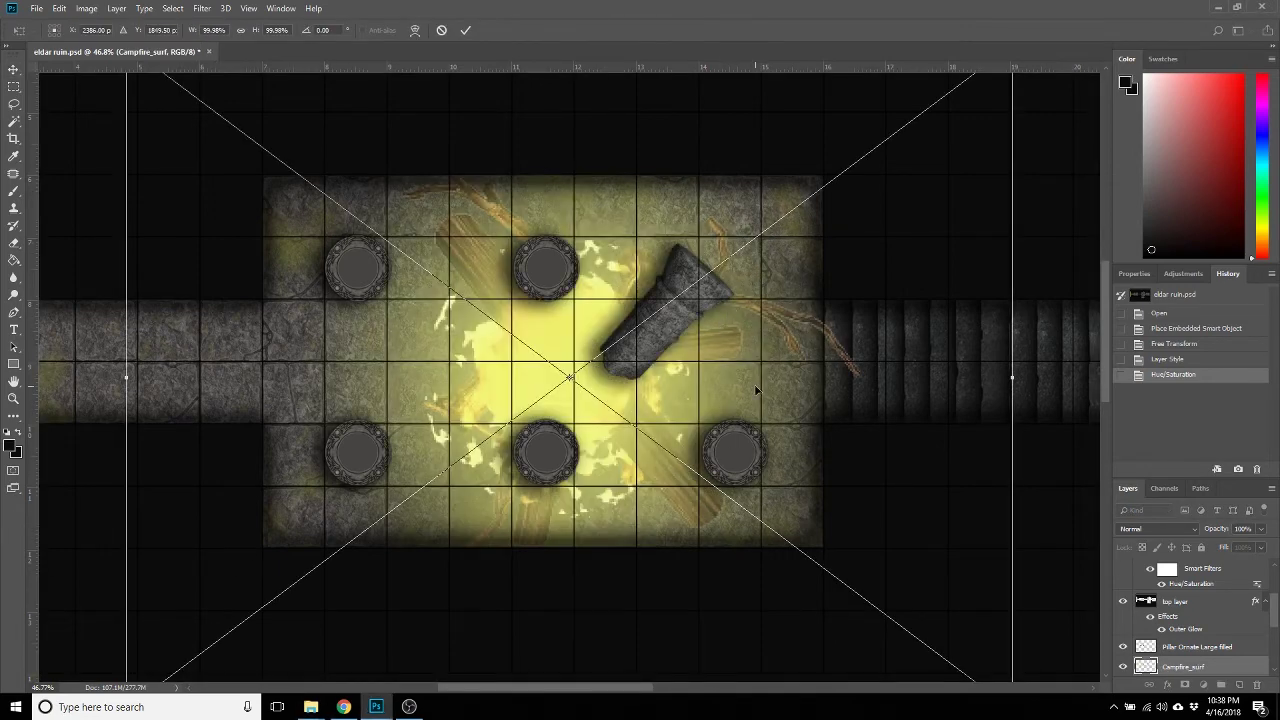
{"action": "scroll", "coordinate": [754, 384], "scroll_direction": "down", "scroll_amount": 5}
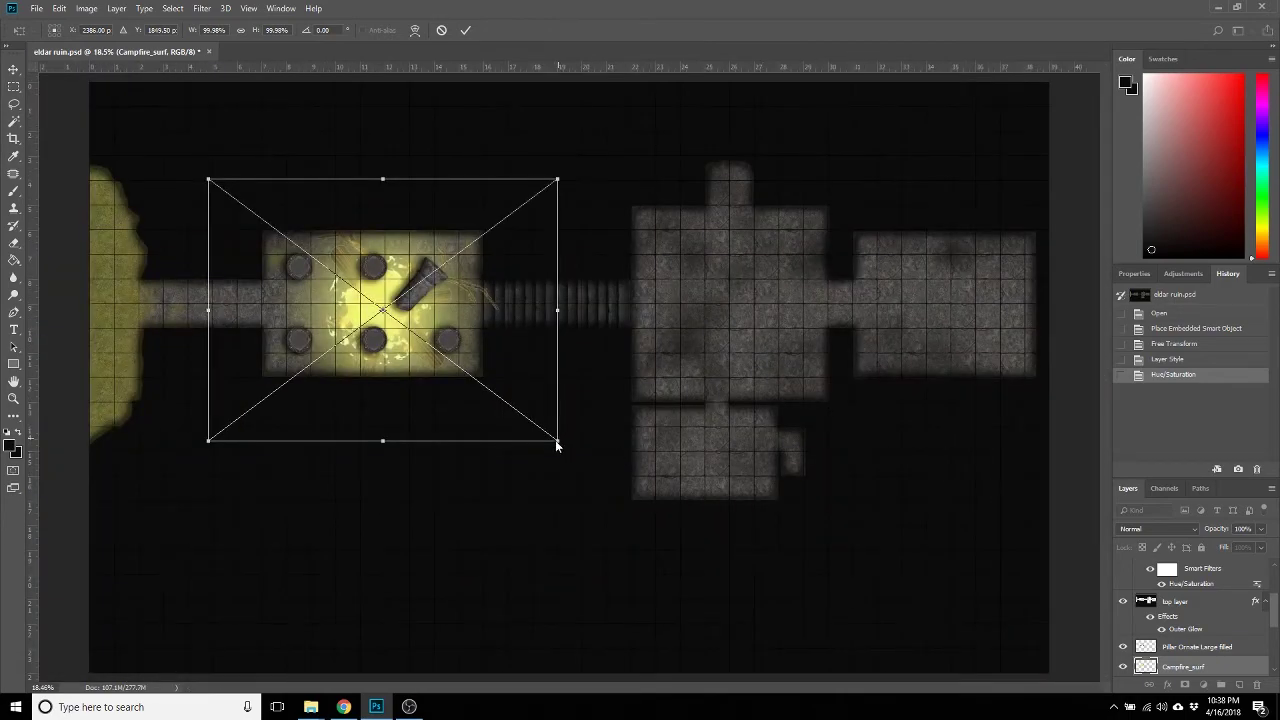
{"action": "left_click_drag", "start_coordinate": [555, 447], "coordinate": [466, 273]}
{"action": "scroll", "coordinate": [462, 300], "scroll_direction": "up", "scroll_amount": 3}
{"action": "scroll", "coordinate": [460, 305], "scroll_direction": "up", "scroll_amount": 5}
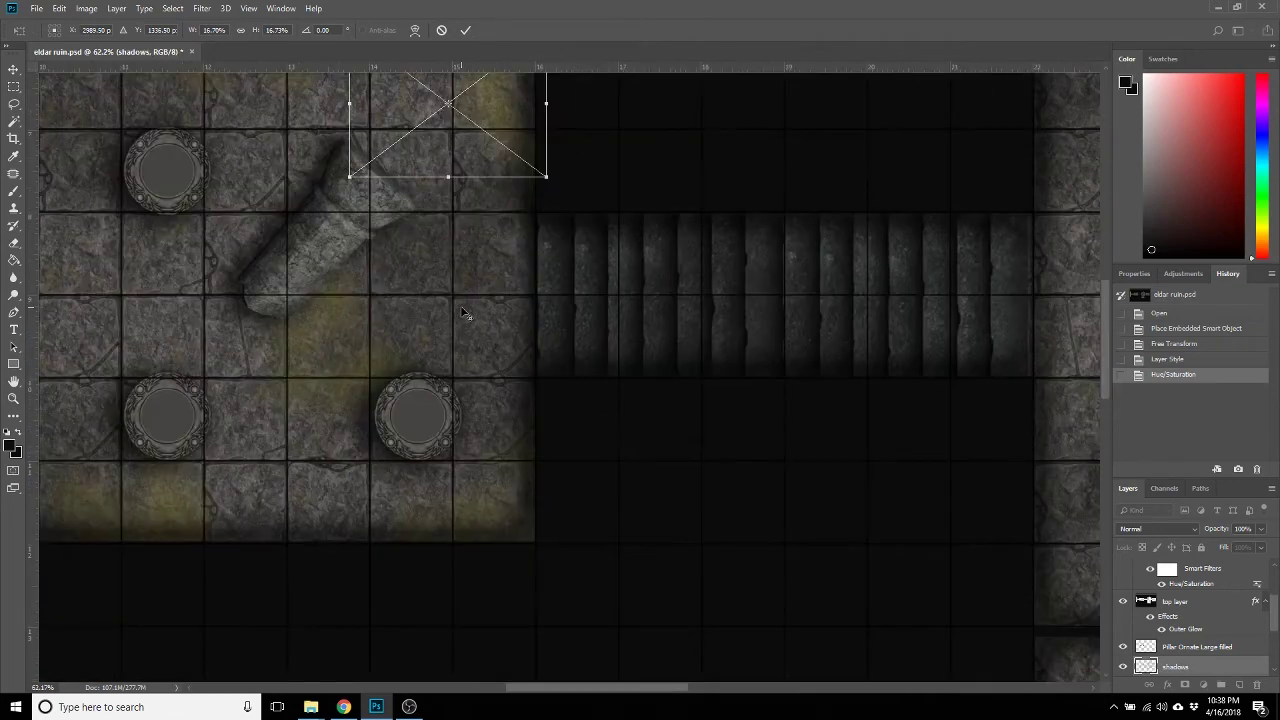
{"action": "scroll", "coordinate": [512, 255], "scroll_direction": "up", "scroll_amount": 2}
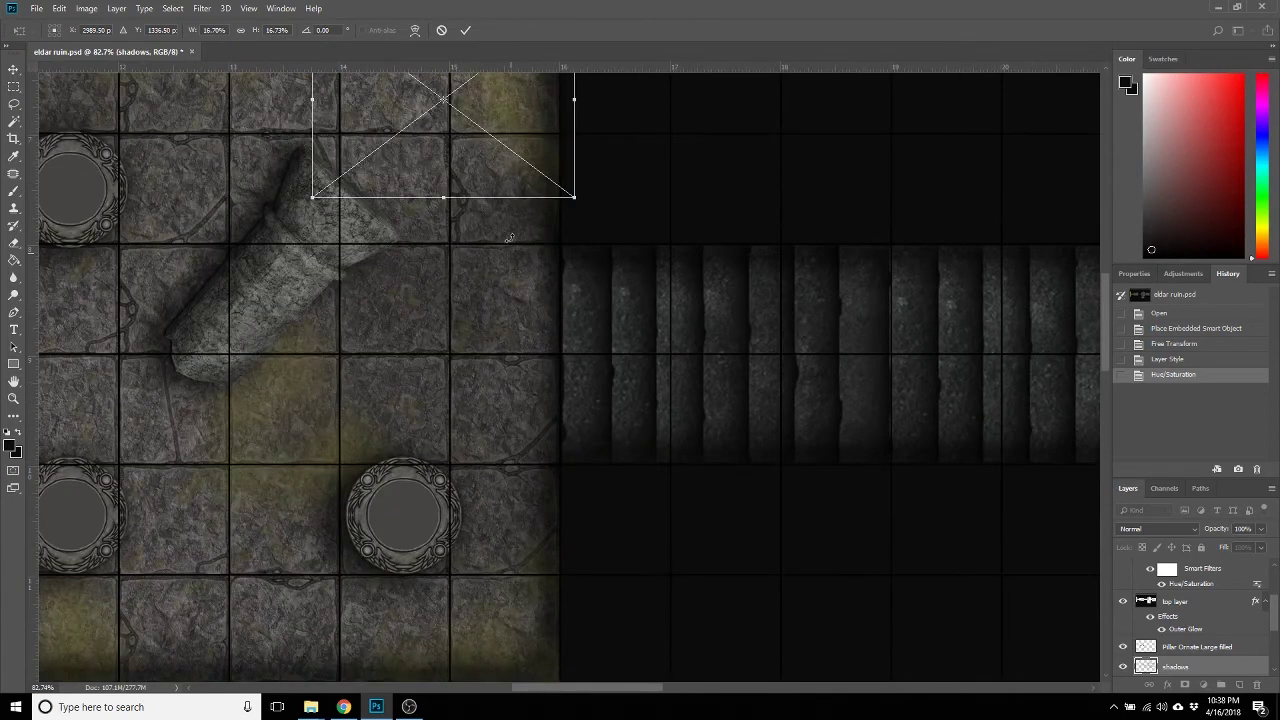
{"action": "scroll", "coordinate": [510, 243], "scroll_direction": "up", "scroll_amount": 1}
{"action": "scroll", "coordinate": [500, 236], "scroll_direction": "up", "scroll_amount": 1}
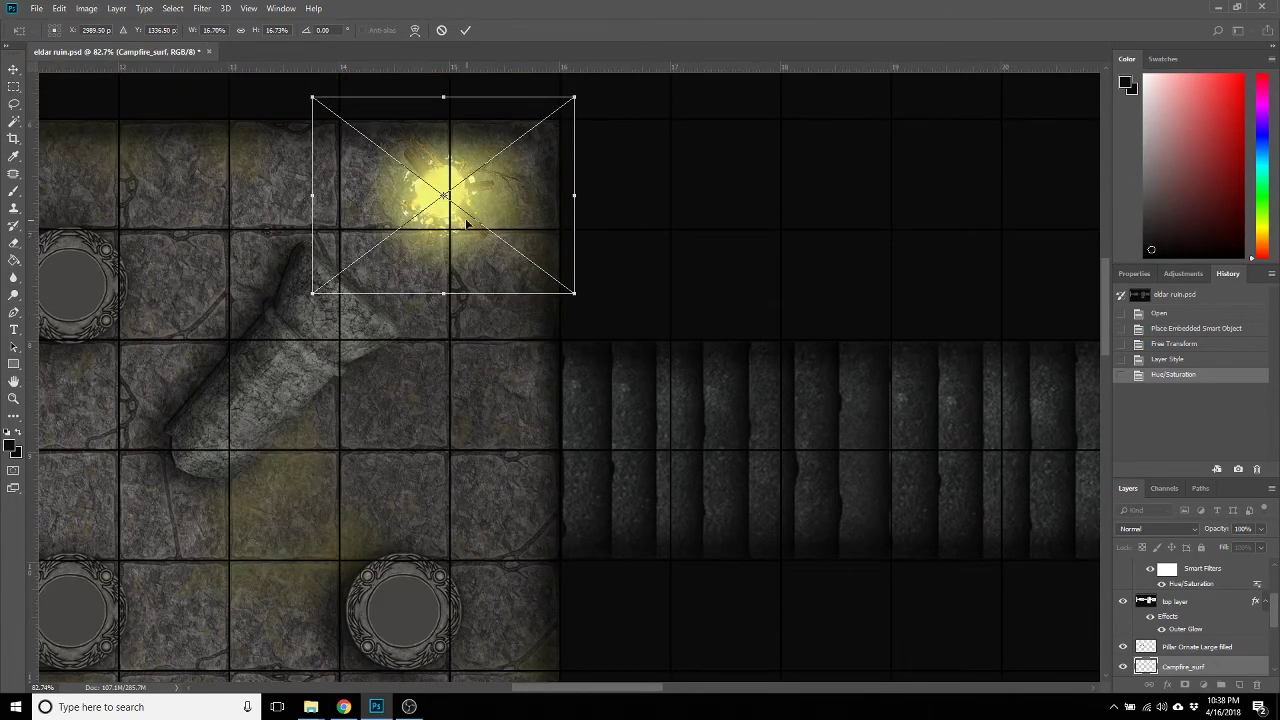
{"action": "left_click_drag", "start_coordinate": [453, 221], "coordinate": [459, 261]}
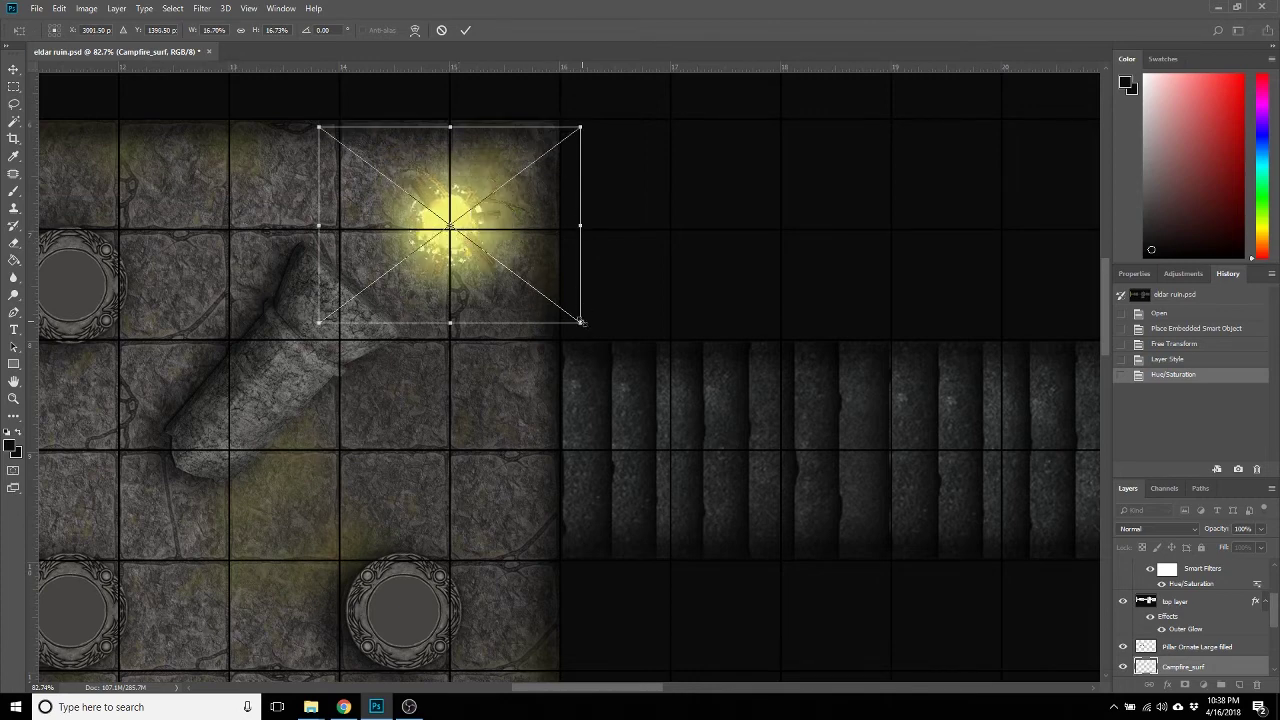
Shrink the glow a little more, set it in the pillar room and raise its layer above Grid 1x1.
{"action": "left_click_drag", "start_coordinate": [581, 322], "coordinate": [463, 216]}
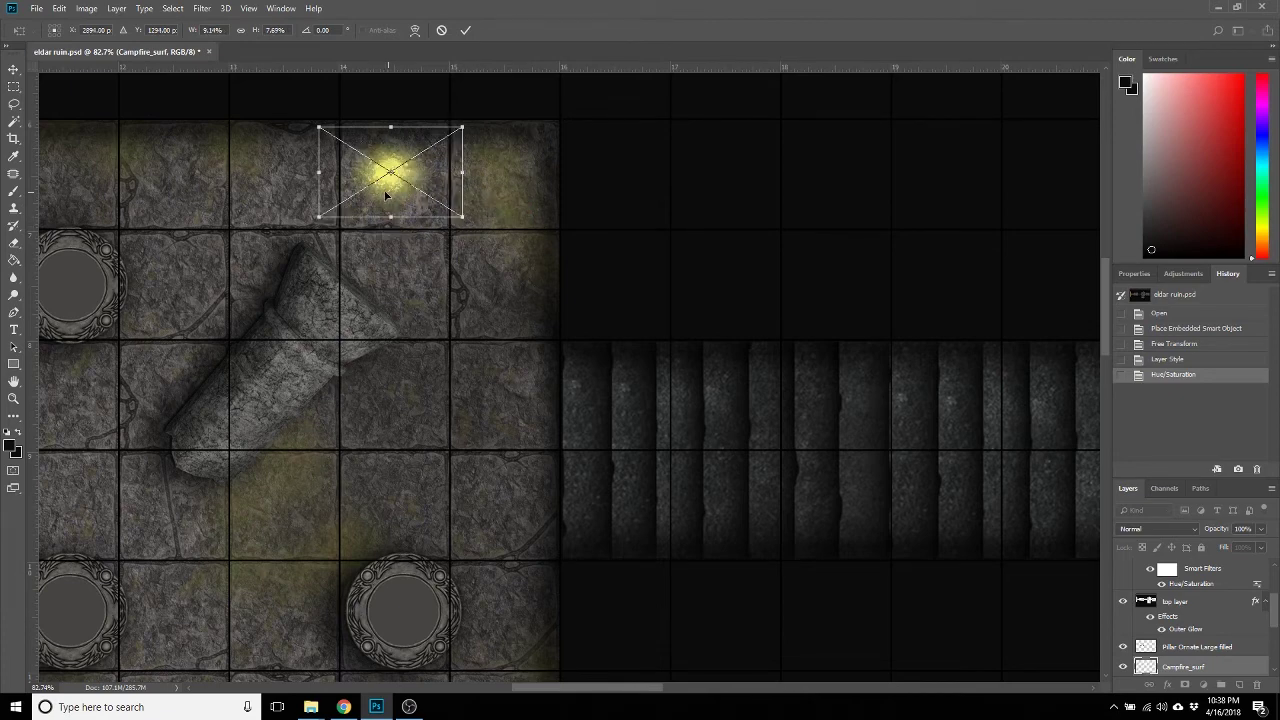
{"action": "key", "text": "Return"}
{"action": "left_click_drag", "start_coordinate": [460, 243], "coordinate": [466, 248]}
{"action": "left_click_drag", "start_coordinate": [1177, 669], "coordinate": [1180, 585]}
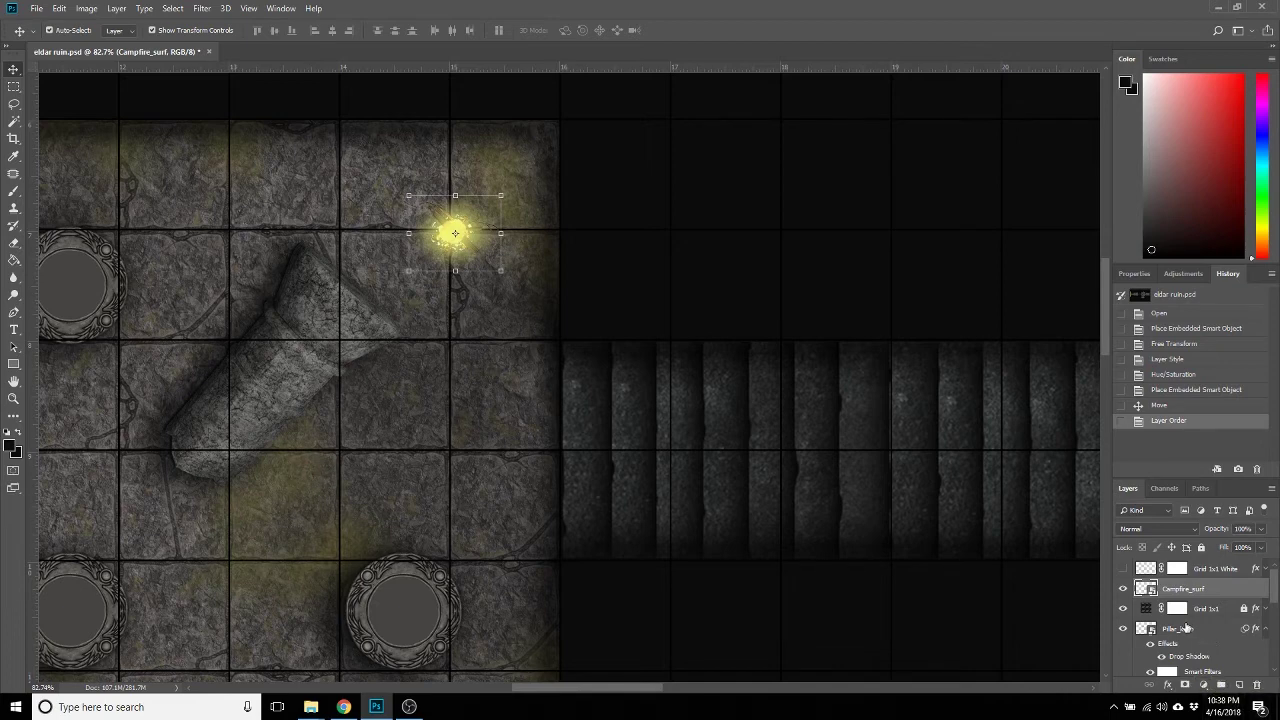
Drag the Pillar_ks-b and Pillar Ornate Large filled layers above Campfire_surf and Grid 1x1.
{"action": "left_click", "coordinate": [1185, 628]}
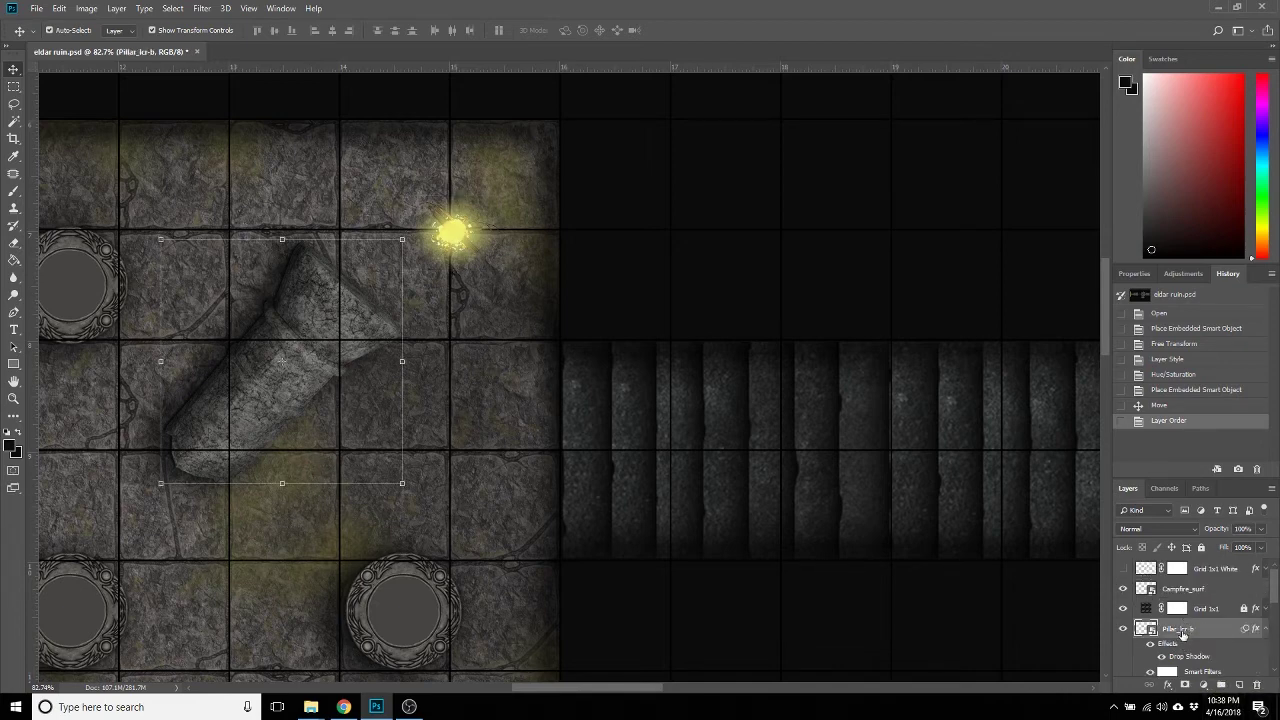
{"action": "left_click_drag", "start_coordinate": [1183, 633], "coordinate": [1185, 591]}
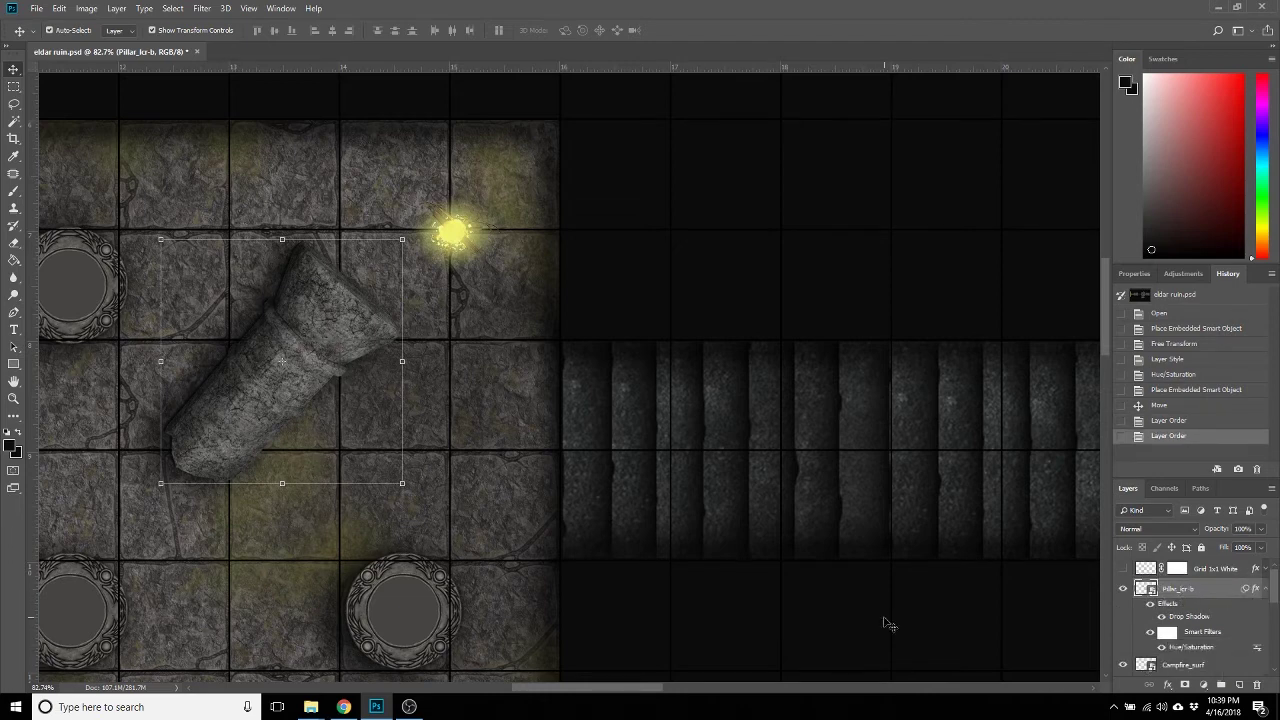
{"action": "scroll", "coordinate": [1190, 668], "scroll_direction": "down", "scroll_amount": 3}
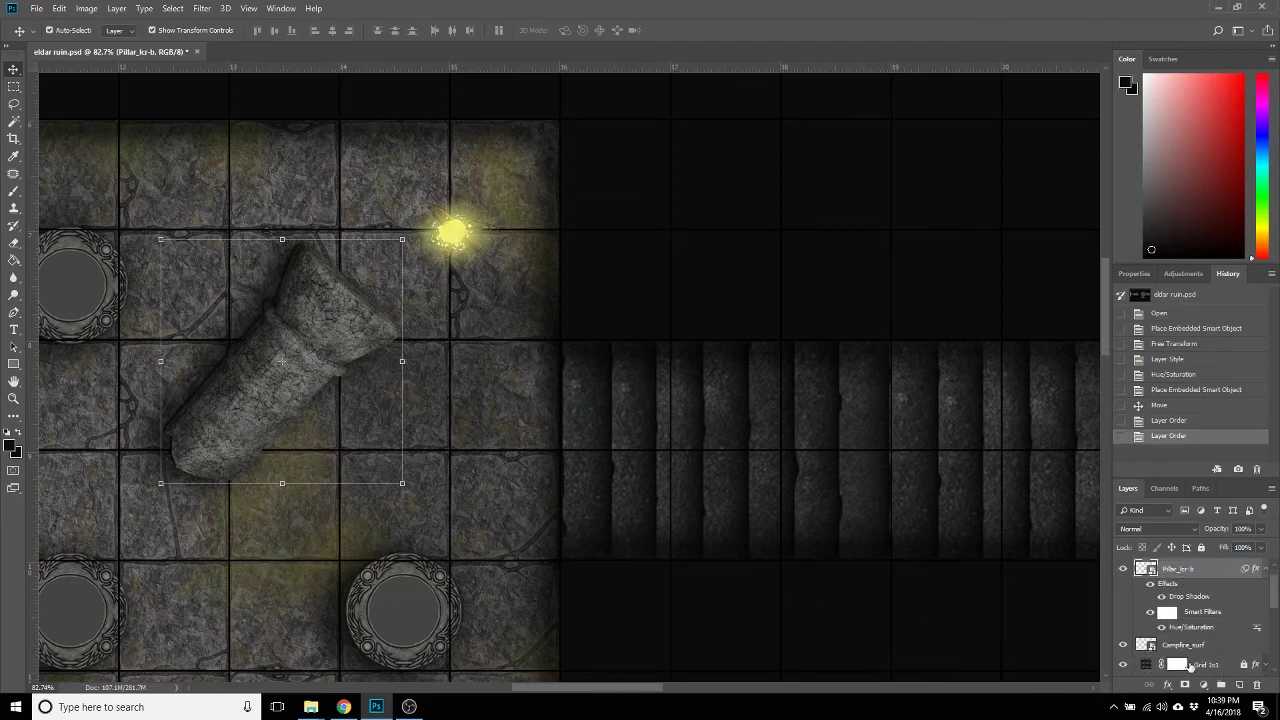
{"action": "scroll", "coordinate": [1188, 668], "scroll_direction": "down", "scroll_amount": 3}
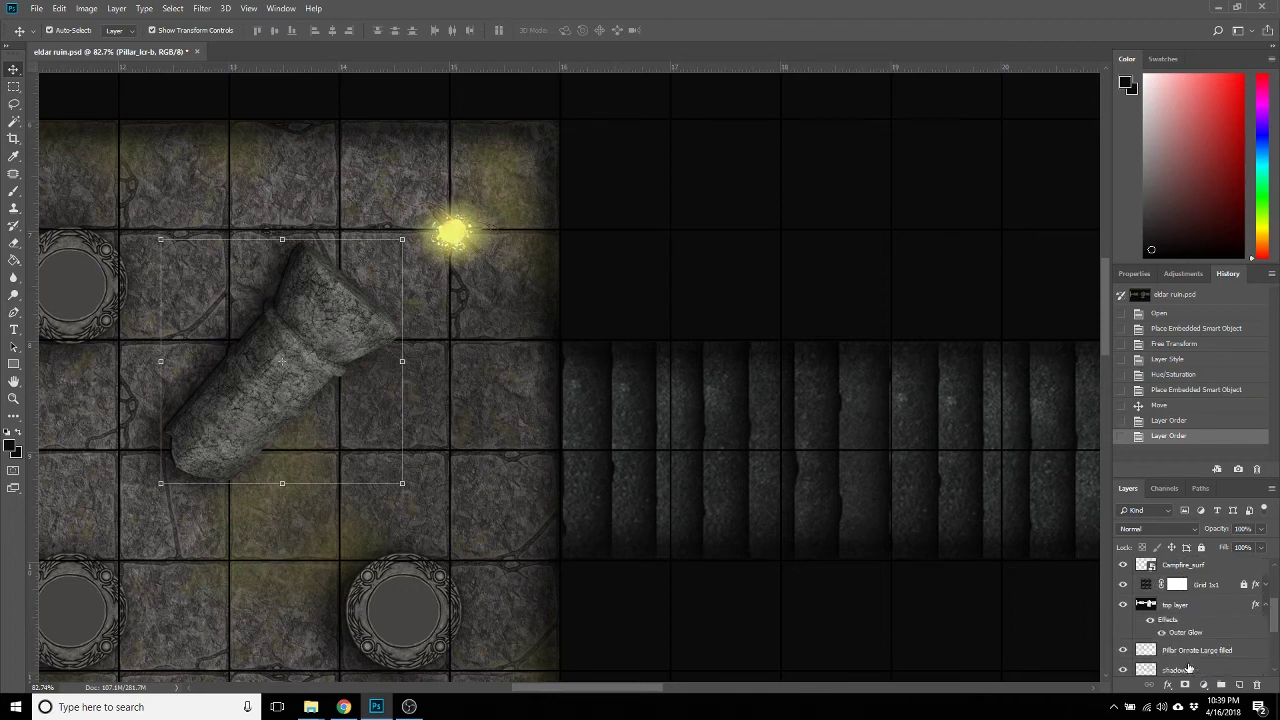
{"action": "left_click_drag", "start_coordinate": [1185, 632], "coordinate": [1191, 597]}
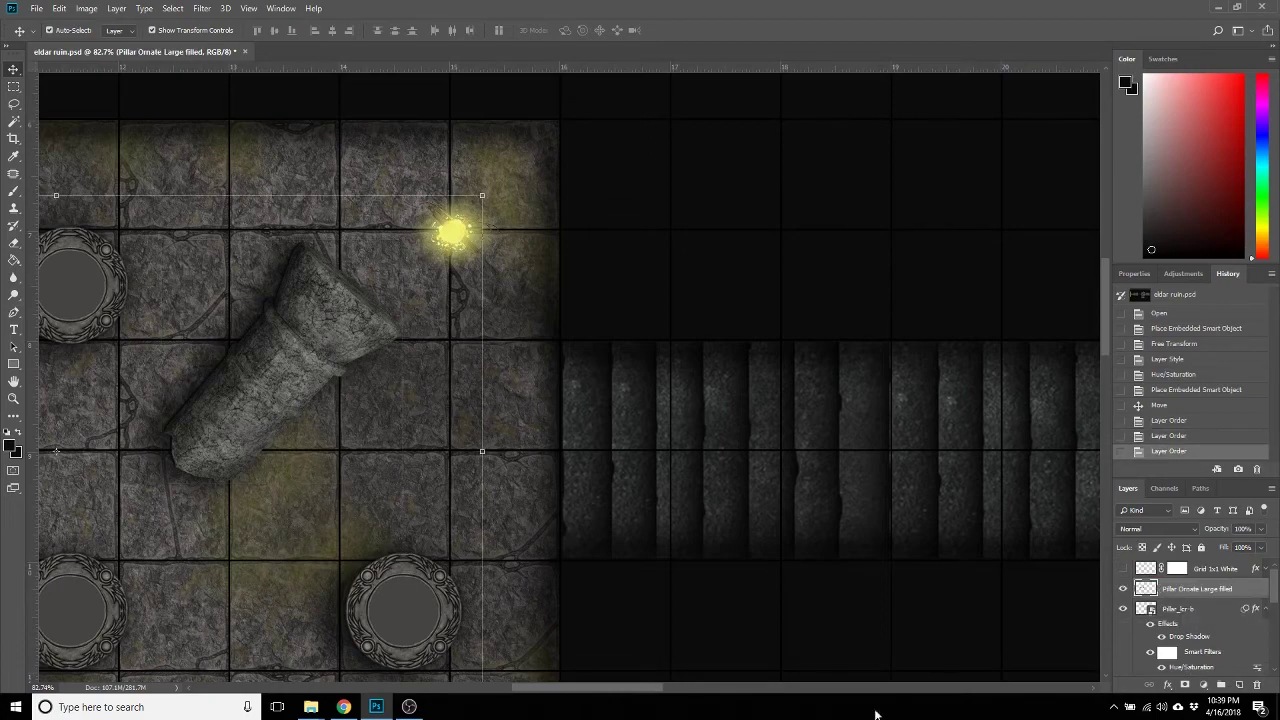
{"action": "left_click_drag", "start_coordinate": [640, 688], "coordinate": [585, 708]}
{"action": "left_click_drag", "start_coordinate": [480, 690], "coordinate": [634, 695]}
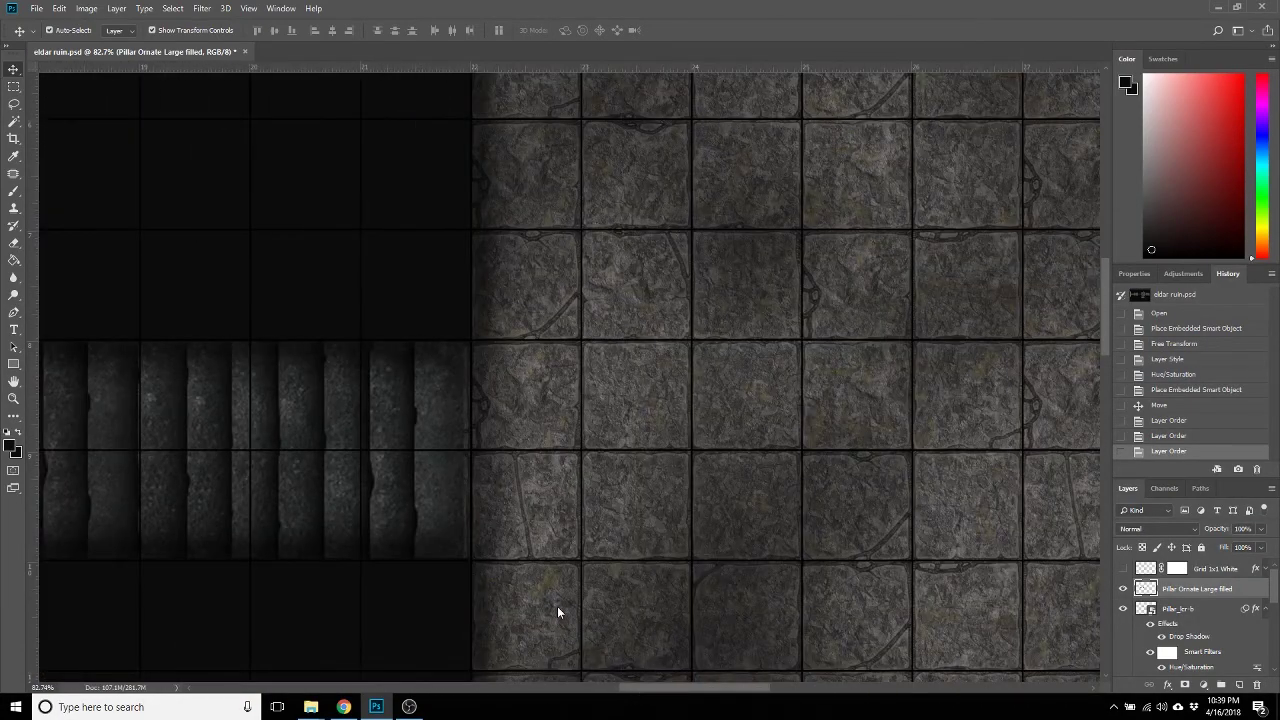
Place the wooden door and rotate it 90° upright at the stairs' exit.
{"action": "scroll", "coordinate": [557, 612], "scroll_direction": "down", "scroll_amount": 5}
{"action": "scroll", "coordinate": [706, 633], "scroll_direction": "down", "scroll_amount": 2}
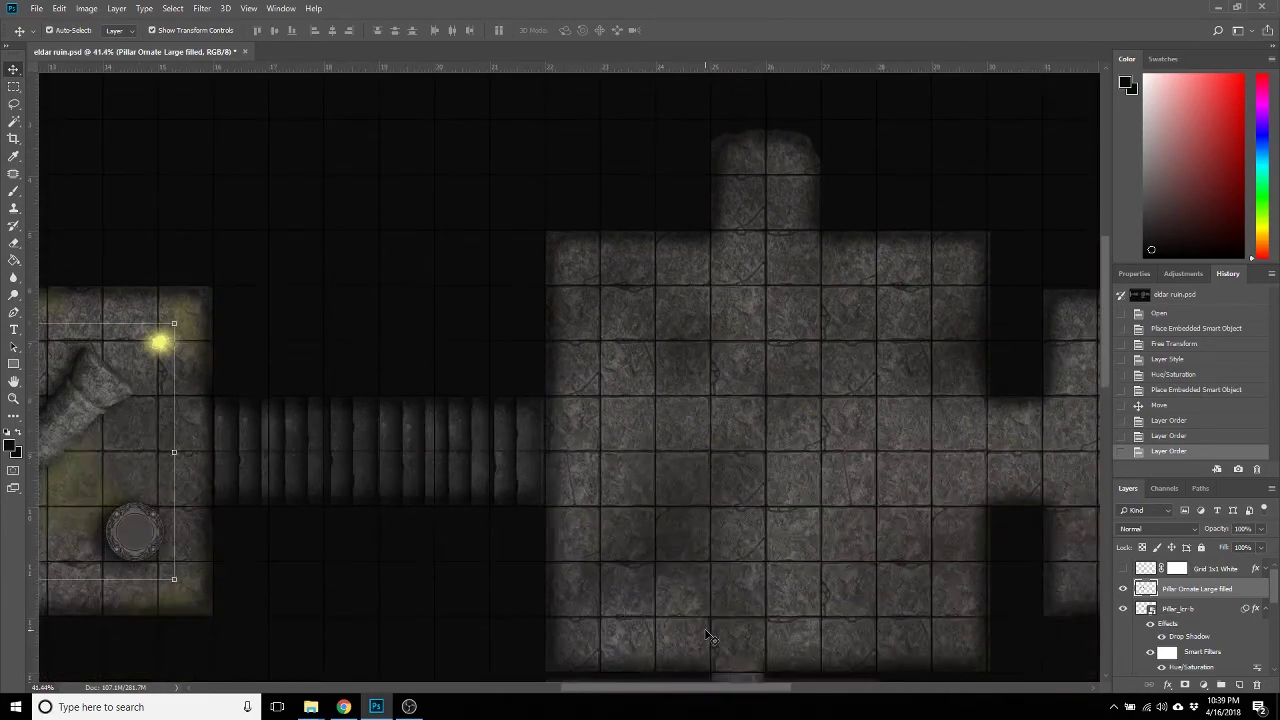
{"action": "mouse_move", "coordinate": [673, 692]}
{"action": "left_mouse_down"}
{"action": "mouse_move", "coordinate": [492, 698]}
{"action": "mouse_move", "coordinate": [688, 708]}
{"action": "left_mouse_up"}
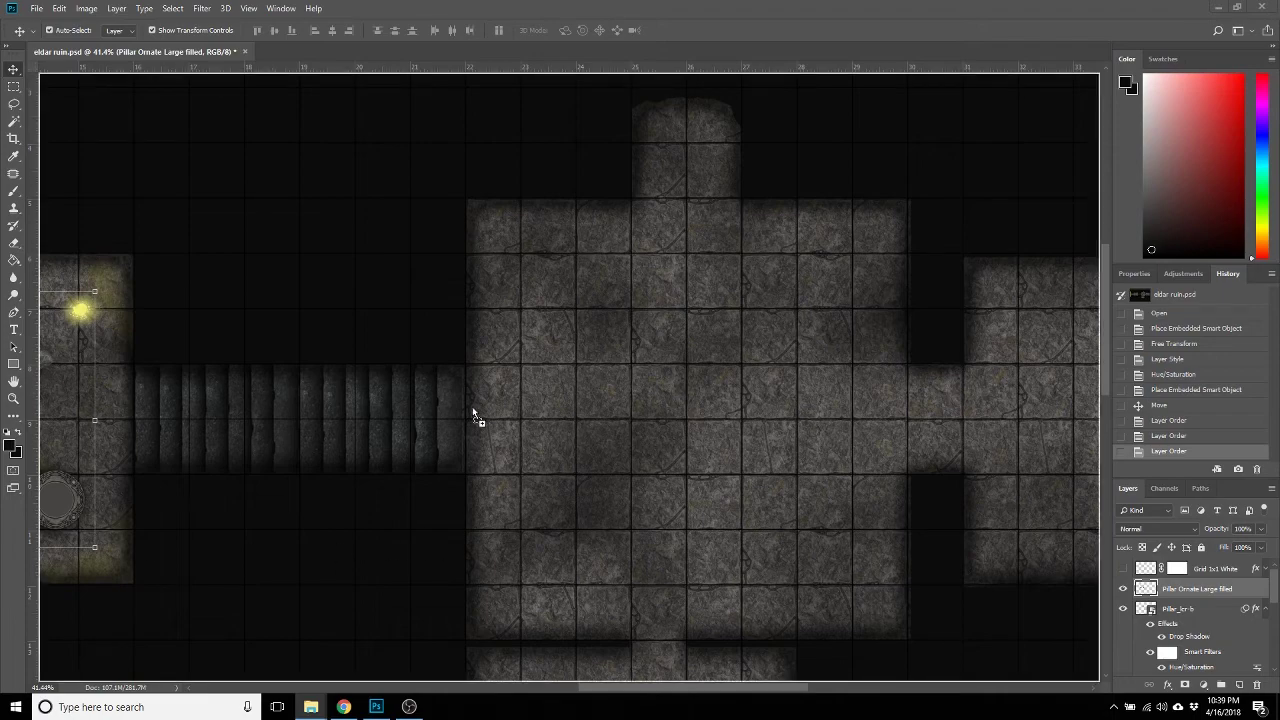
{"action": "key", "text": "ctrl+t"}
{"action": "scroll", "coordinate": [527, 484], "scroll_direction": "up", "scroll_amount": 3}
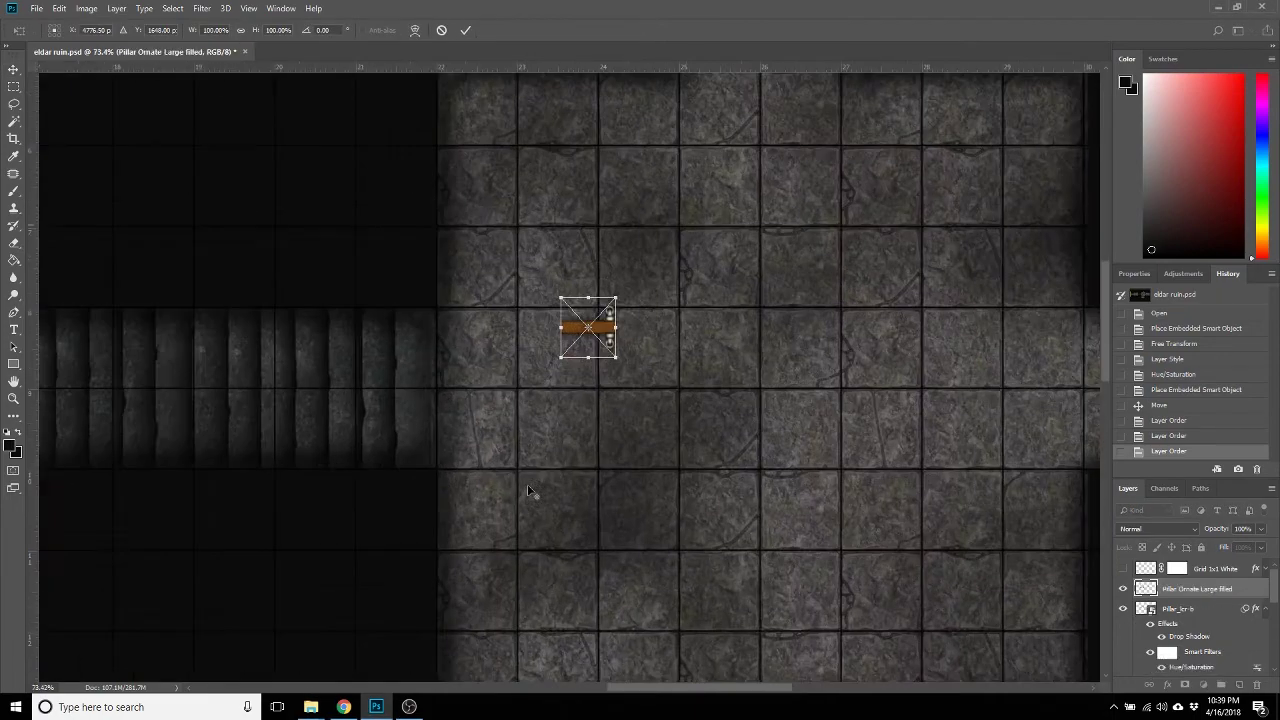
{"action": "scroll", "coordinate": [527, 484], "scroll_direction": "up", "scroll_amount": 3}
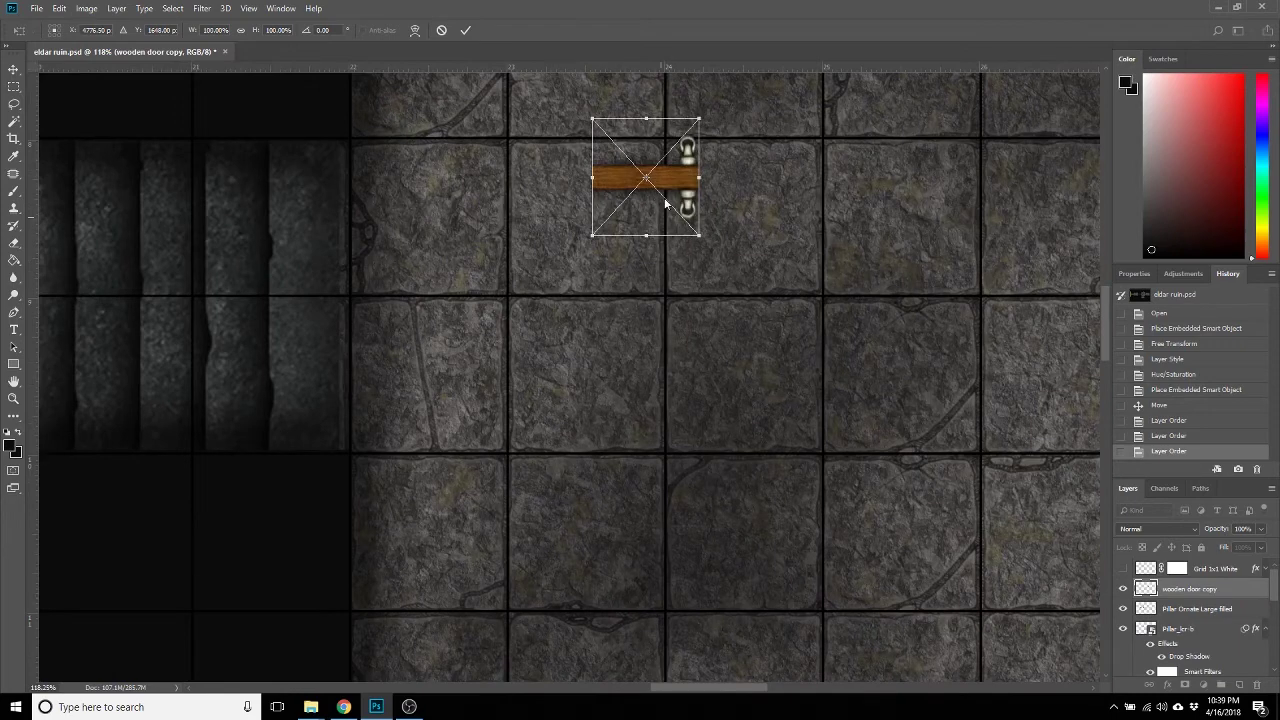
{"action": "left_click_drag", "start_coordinate": [674, 181], "coordinate": [405, 360]}
{"action": "left_click_drag", "start_coordinate": [442, 422], "coordinate": [348, 298]}
{"action": "key", "text": "Return"}
Widen the wooden door, align it to the wall edge and rasterize its layer.
{"action": "key", "text": "ctrl+t"}
{"action": "left_click_drag", "start_coordinate": [409, 376], "coordinate": [431, 376]}
{"action": "key", "text": "Return"}
{"action": "left_click_drag", "start_coordinate": [363, 406], "coordinate": [352, 408]}
{"action": "right_click", "coordinate": [1182, 594]}
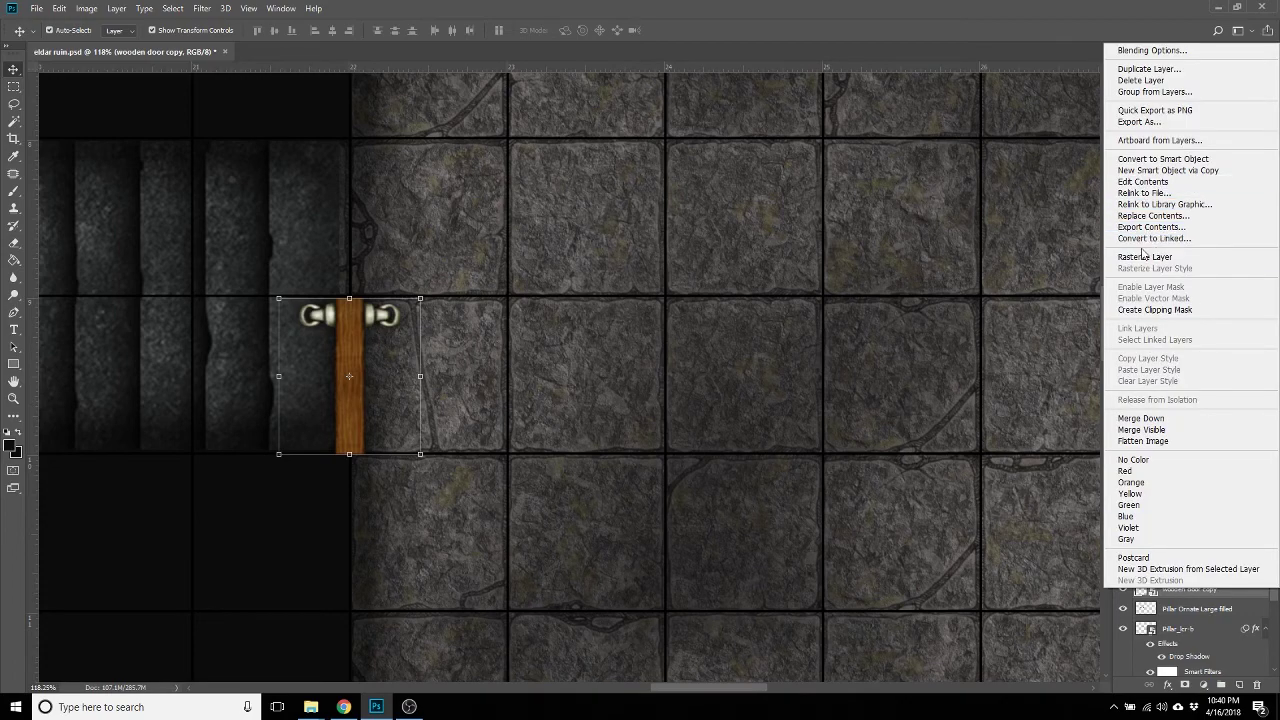
{"action": "left_click", "coordinate": [1146, 262]}
{"action": "right_click", "coordinate": [1197, 599]}
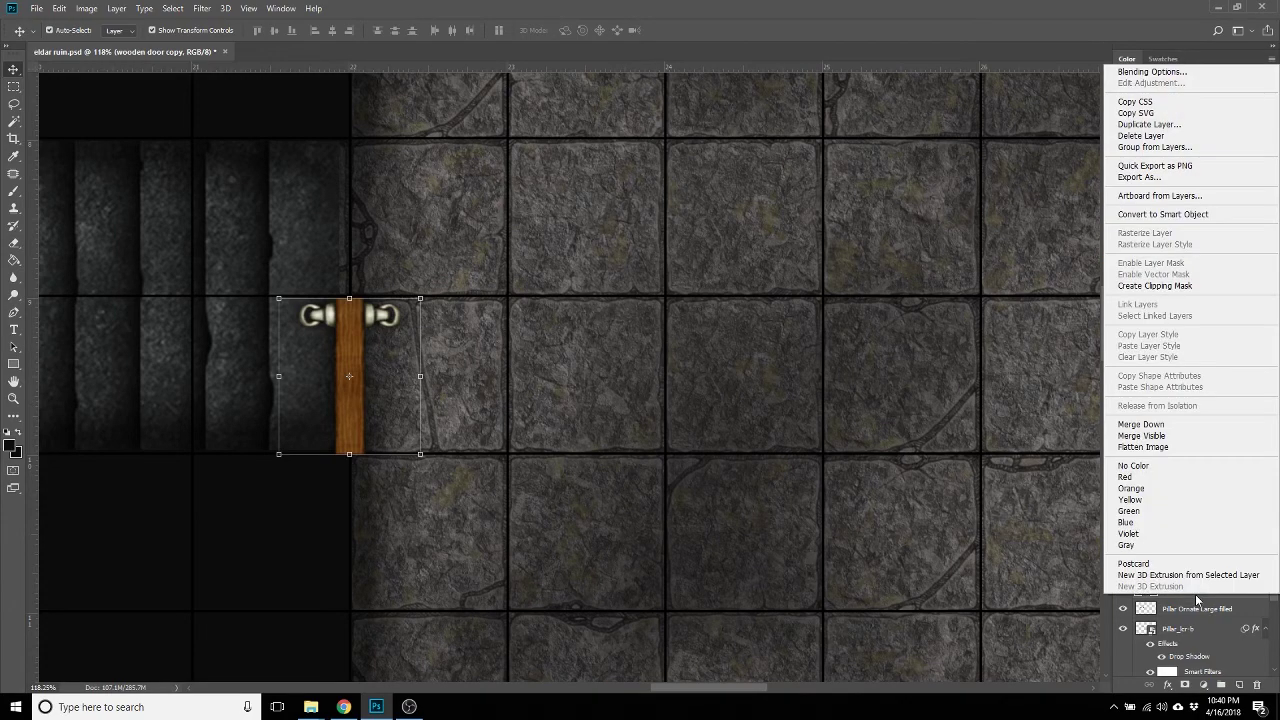
{"action": "left_click", "coordinate": [352, 355]}
Duplicate the door, rotate the copy 180° and set it beside the first door.
{"action": "key", "text": "ctrl"}
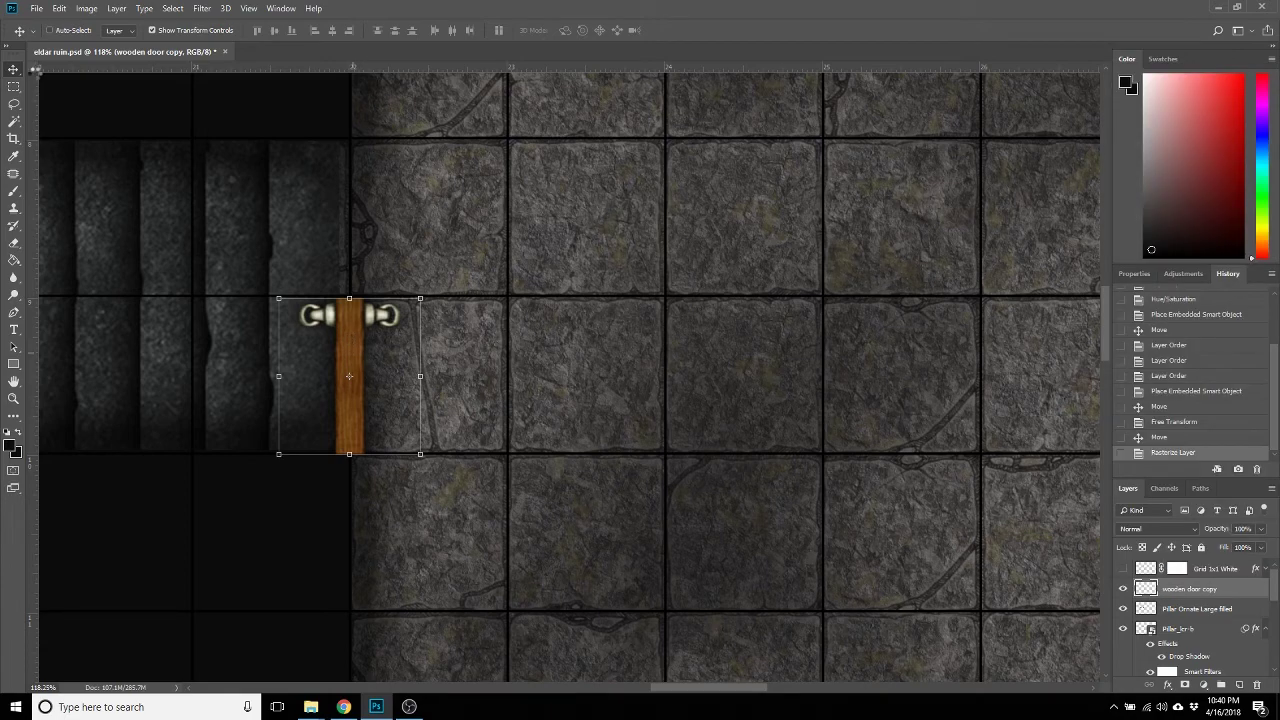
{"action": "left_click_drag", "start_coordinate": [228, 355], "coordinate": [447, 353]}
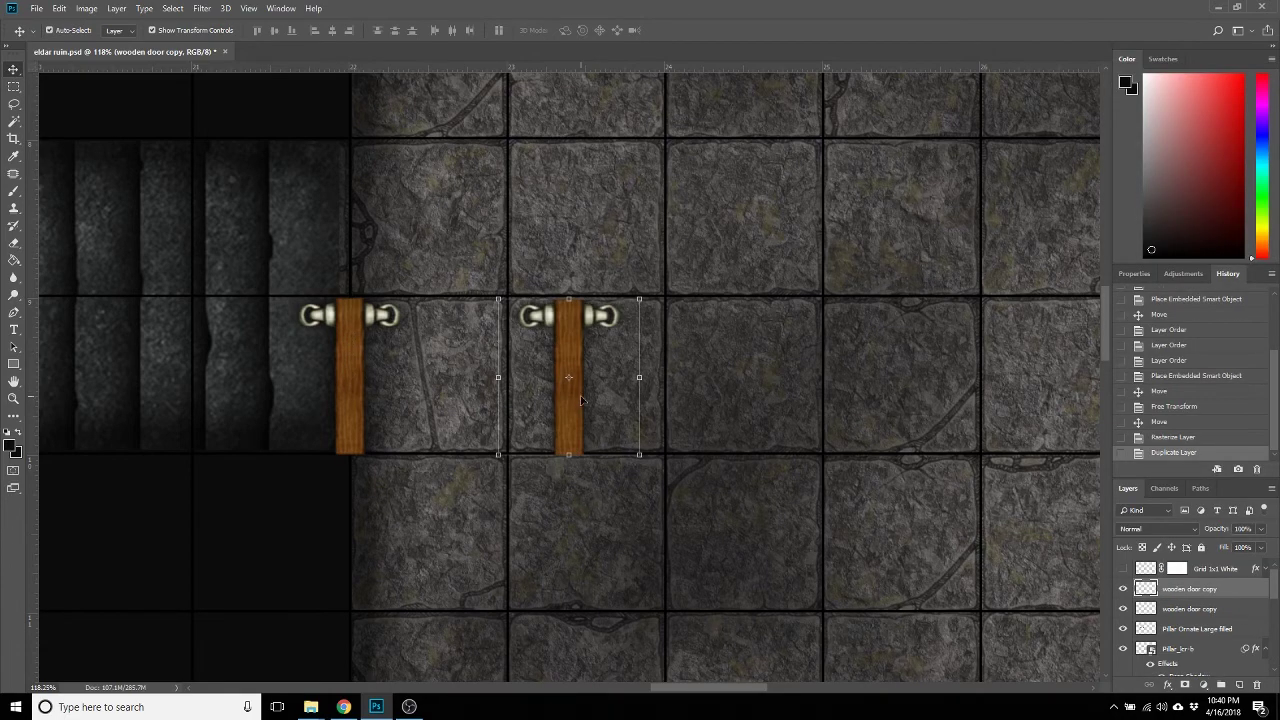
{"action": "key", "text": "ctrl+t"}
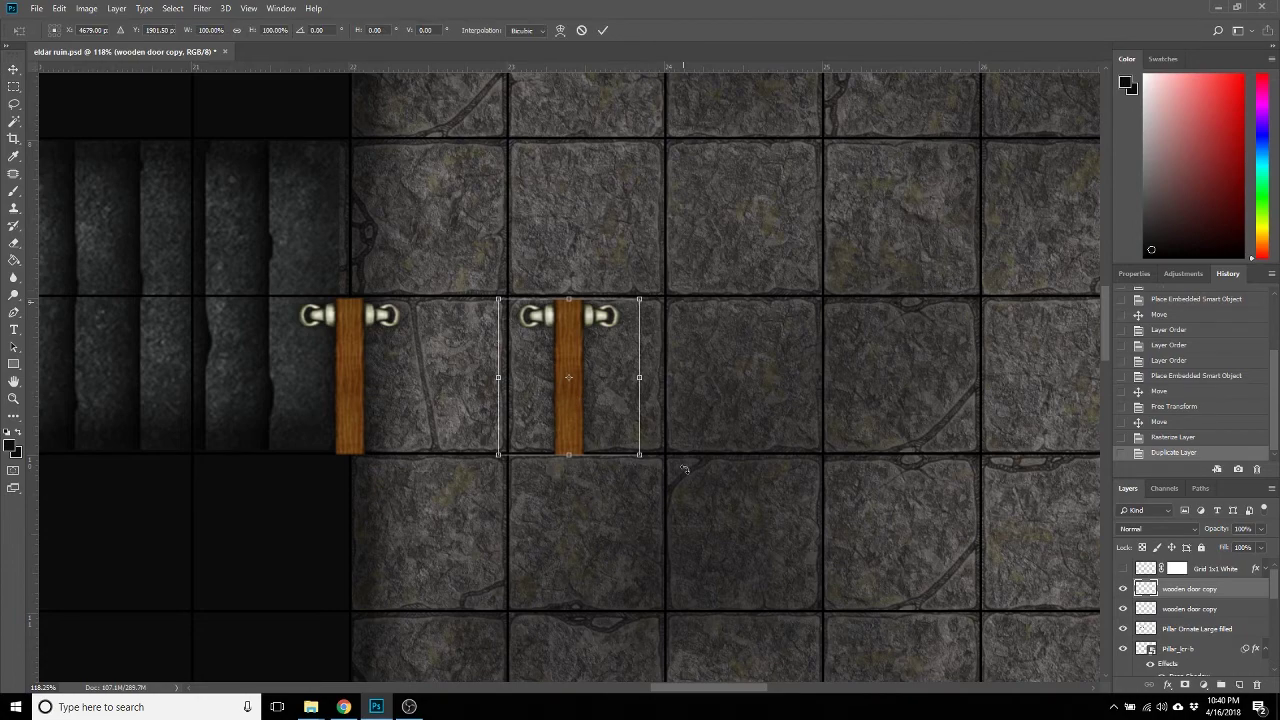
{"action": "left_click_drag", "start_coordinate": [670, 481], "coordinate": [472, 507]}
{"action": "left_click_drag", "start_coordinate": [563, 369], "coordinate": [347, 203]}
{"action": "key", "text": "Return"}
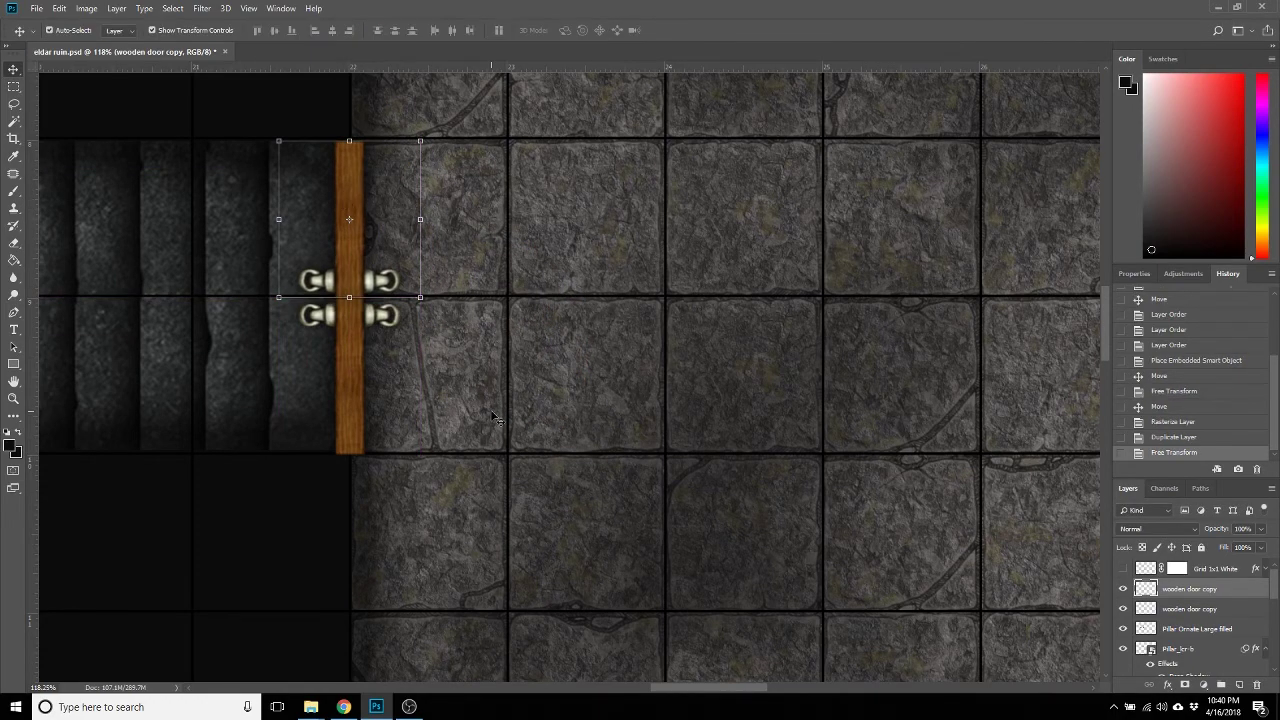
{"action": "left_click", "coordinate": [495, 413]}
{"action": "scroll", "coordinate": [494, 413], "scroll_direction": "down", "scroll_amount": 3}
{"action": "scroll", "coordinate": [488, 560], "scroll_direction": "down", "scroll_amount": 2}
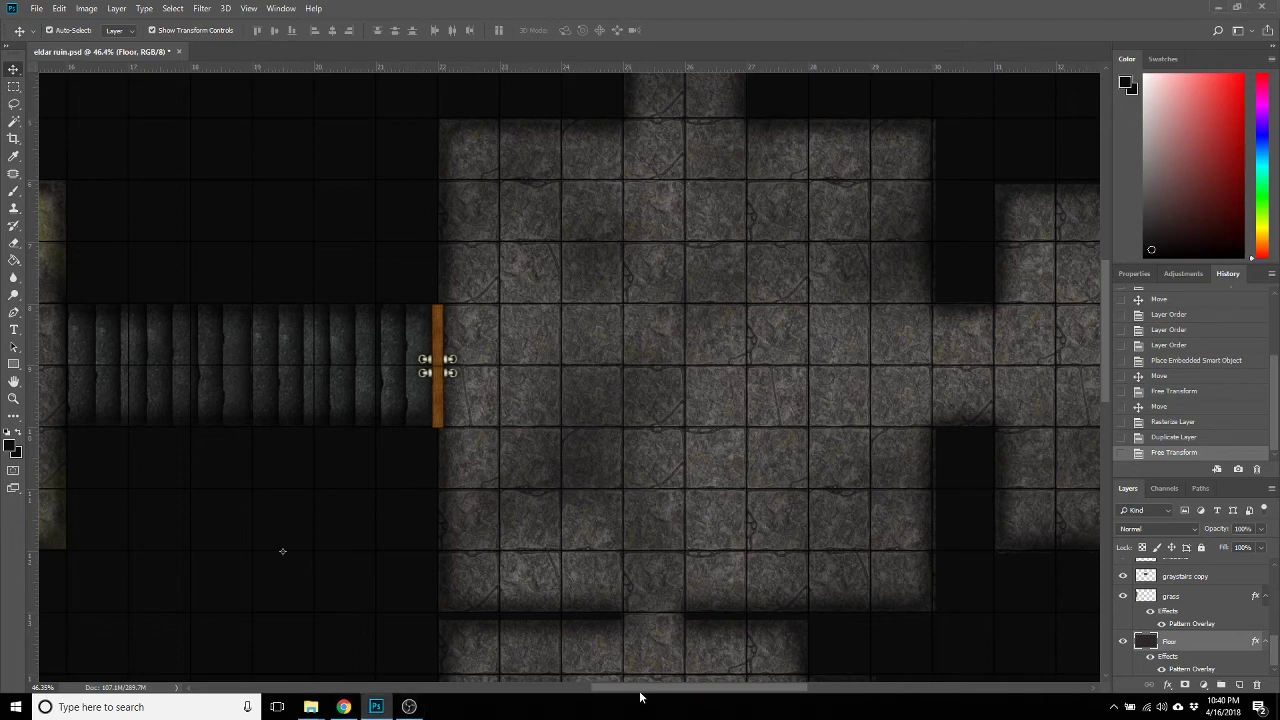
Place the metal door and rotate it upright with Free Transform.
{"action": "left_click_drag", "start_coordinate": [639, 690], "coordinate": [682, 690]}
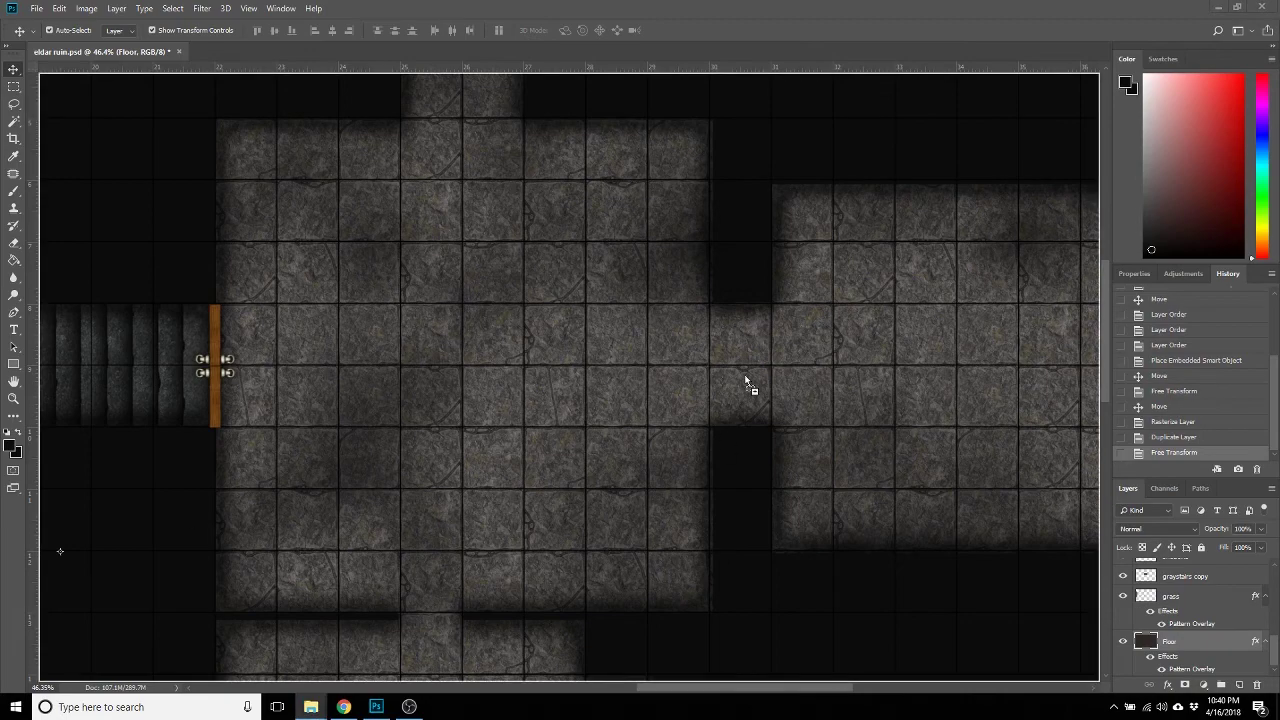
{"action": "key", "text": "ctrl+t"}
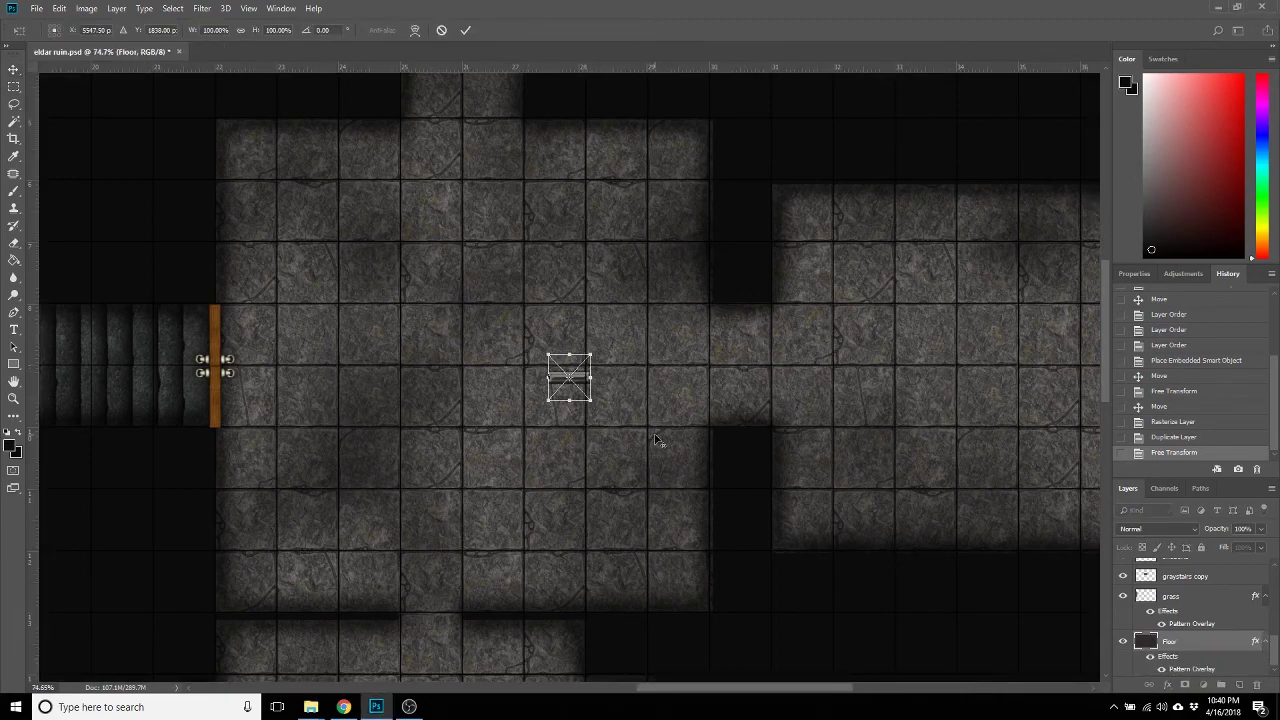
{"action": "scroll", "coordinate": [684, 425], "scroll_direction": "up", "scroll_amount": 3}
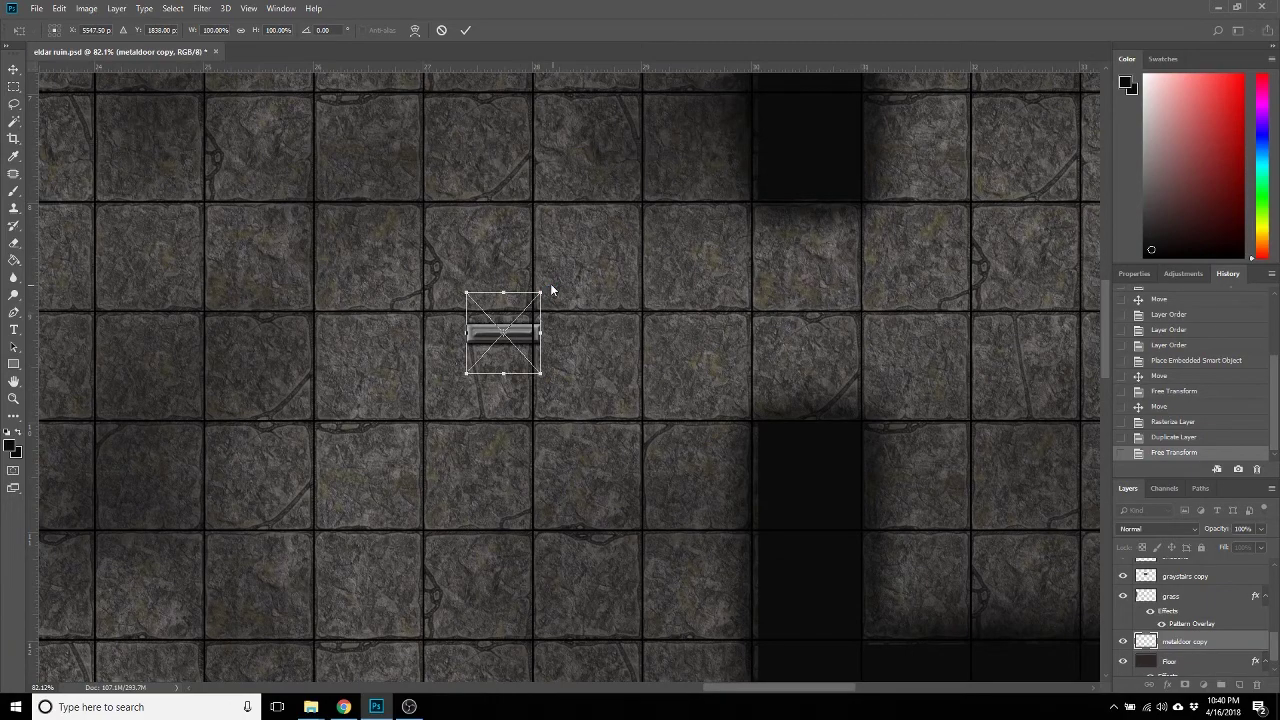
{"action": "left_click_drag", "start_coordinate": [556, 282], "coordinate": [577, 302]}
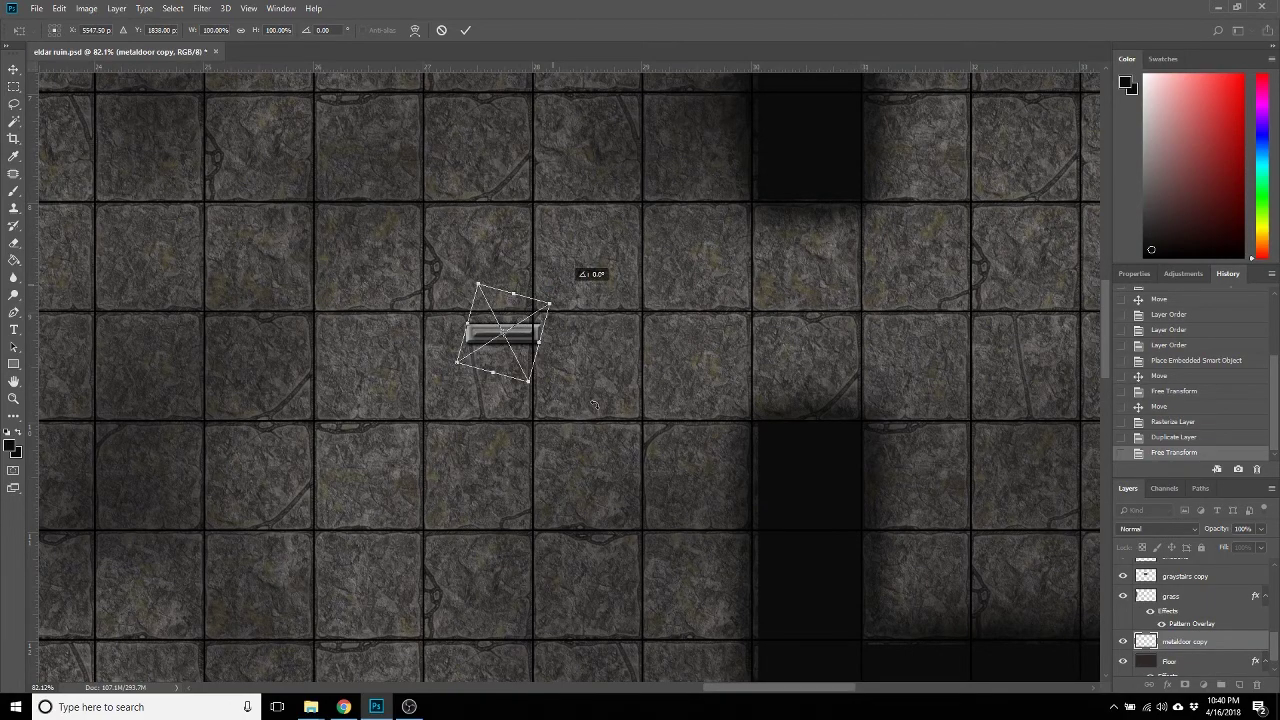
{"action": "left_click_drag", "start_coordinate": [594, 404], "coordinate": [573, 420]}
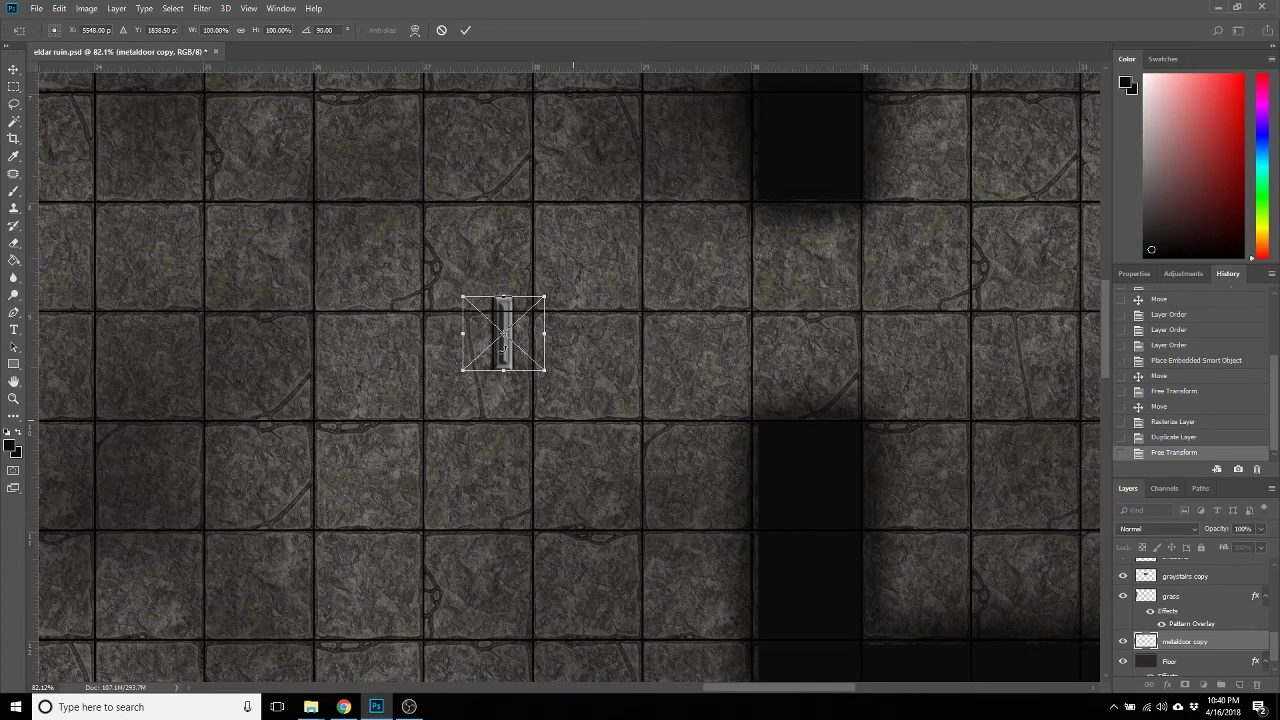
{"action": "key", "text": "Return"}
Move metaldoor copy into the east doorway, widen it, rasterize it and raise its layer.
{"action": "left_click_drag", "start_coordinate": [505, 355], "coordinate": [810, 431]}
{"action": "left_click_drag", "start_coordinate": [848, 318], "coordinate": [954, 317]}
{"action": "key", "text": "Return"}
{"action": "right_click", "coordinate": [1166, 648]}
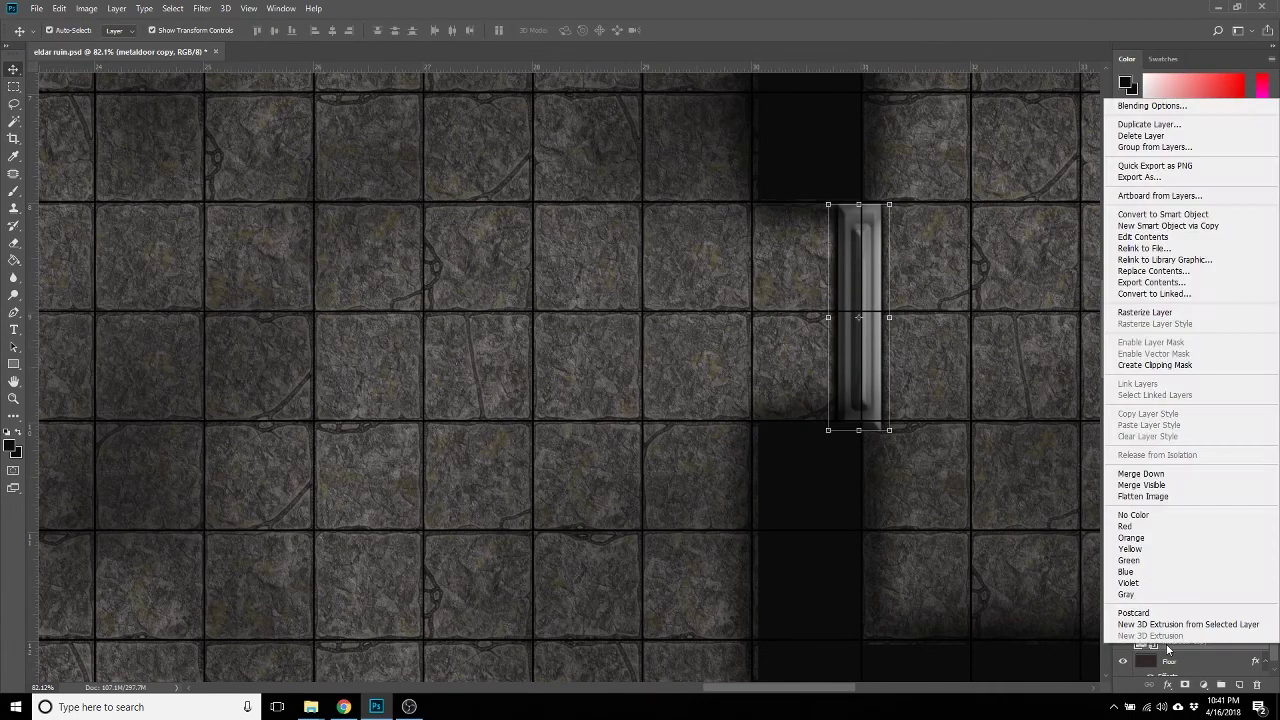
{"action": "left_click", "coordinate": [1137, 316]}
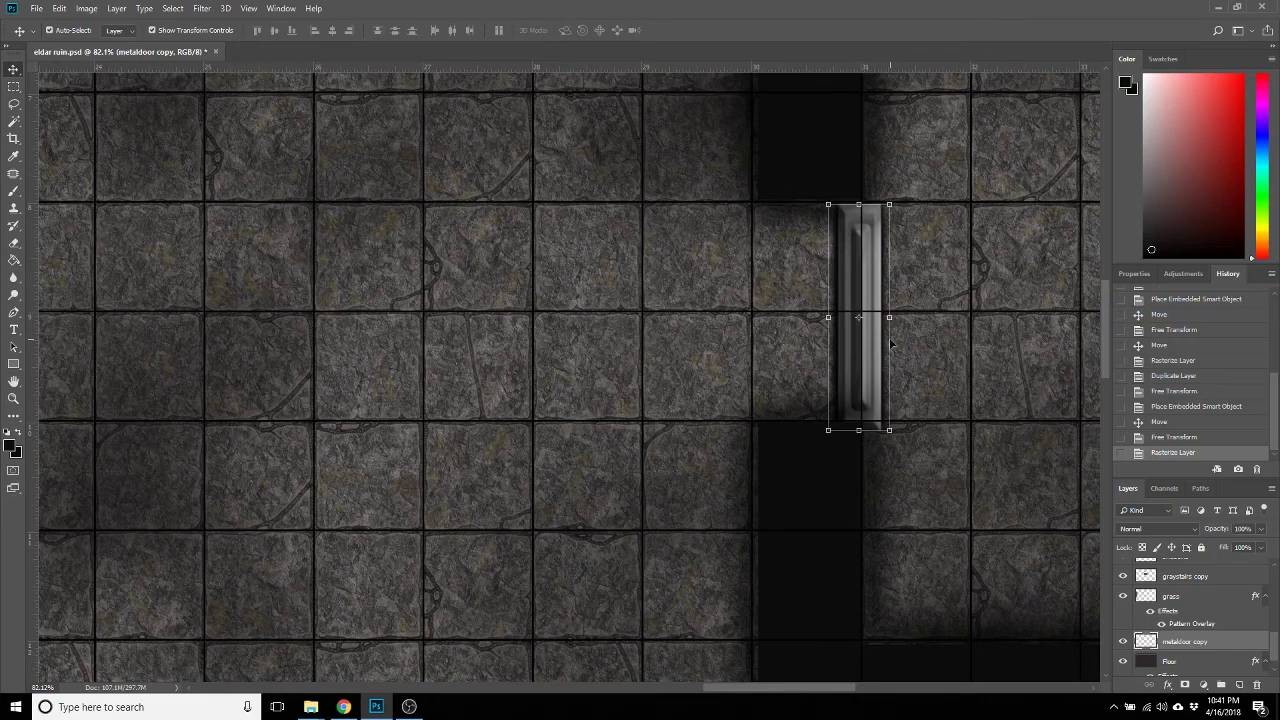
{"action": "left_click_drag", "start_coordinate": [845, 350], "coordinate": [793, 347]}
{"action": "left_click_drag", "start_coordinate": [1177, 645], "coordinate": [1185, 606]}
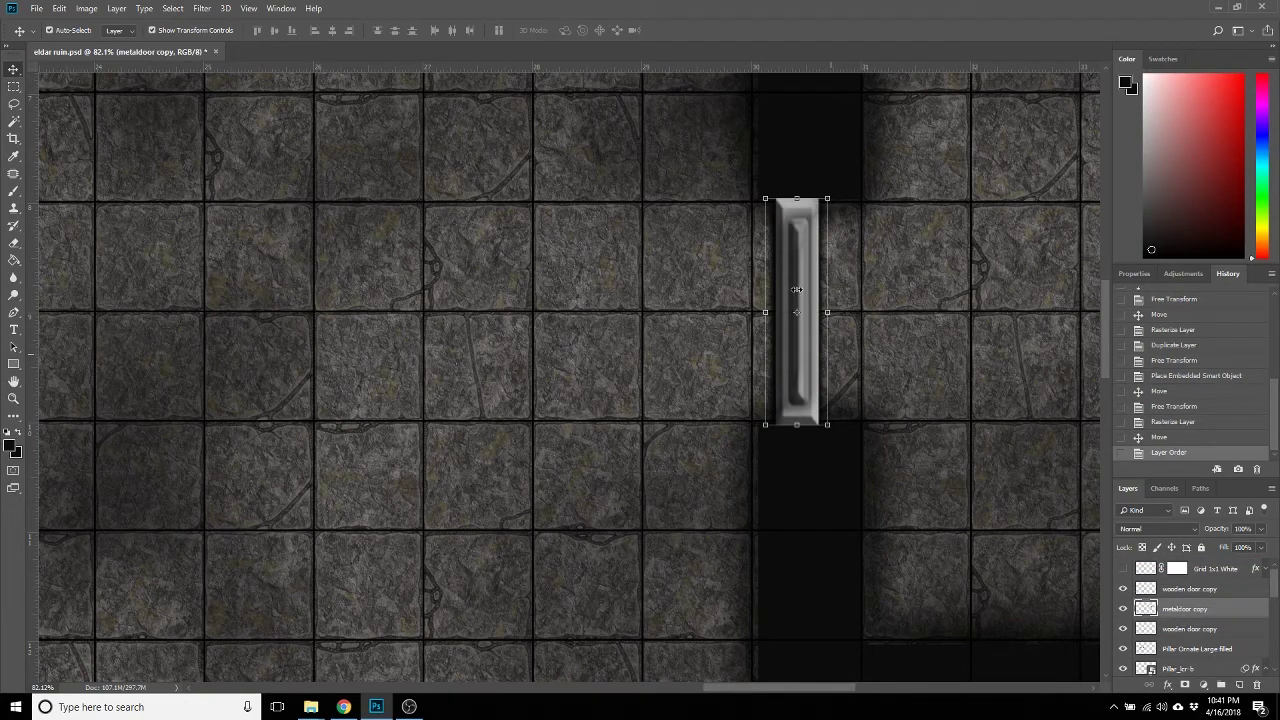
{"action": "left_click_drag", "start_coordinate": [797, 290], "coordinate": [810, 290]}
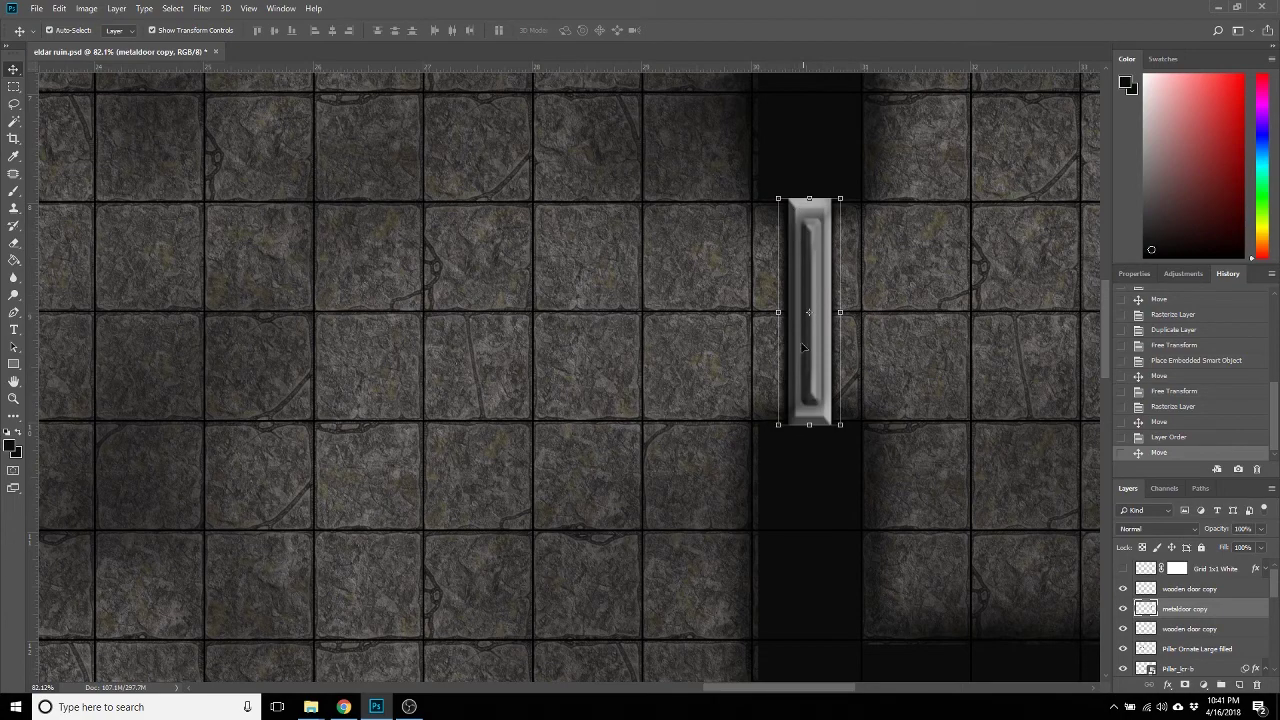
{"action": "left_click", "coordinate": [566, 595]}
{"action": "scroll", "coordinate": [530, 580], "scroll_direction": "down", "scroll_amount": 3}
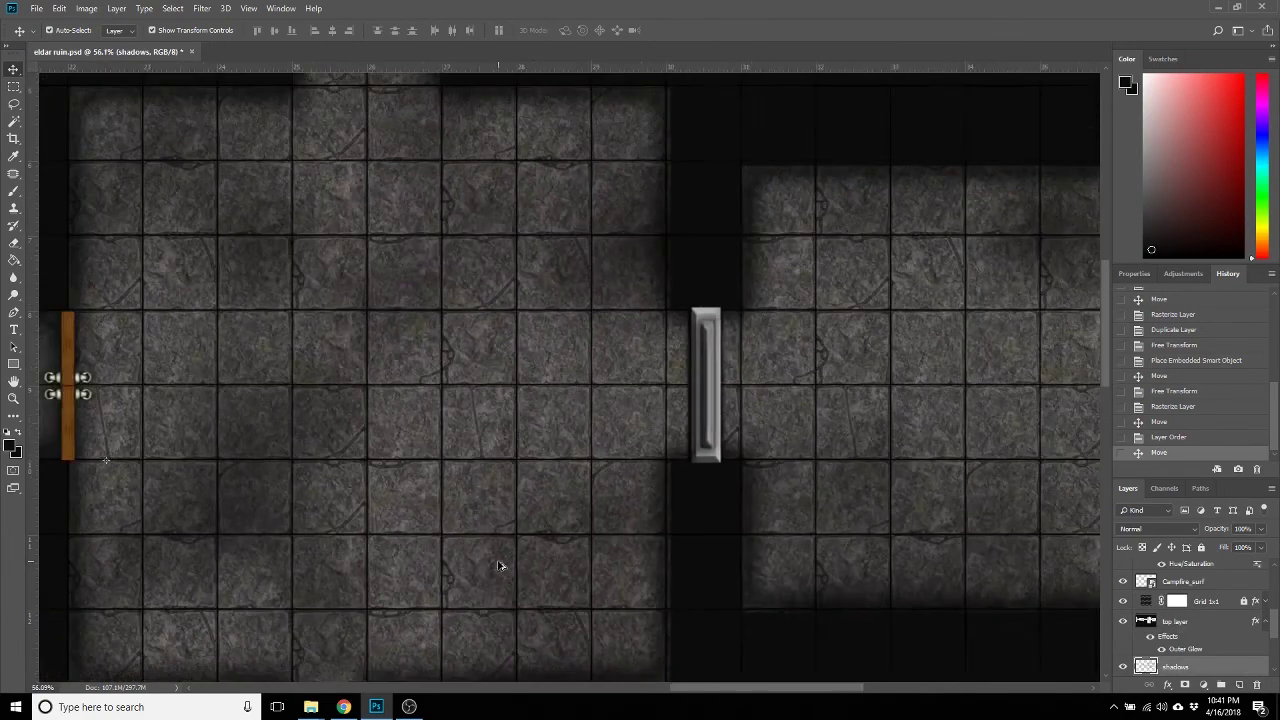
{"action": "scroll", "coordinate": [560, 580], "scroll_direction": "down", "scroll_amount": 2}
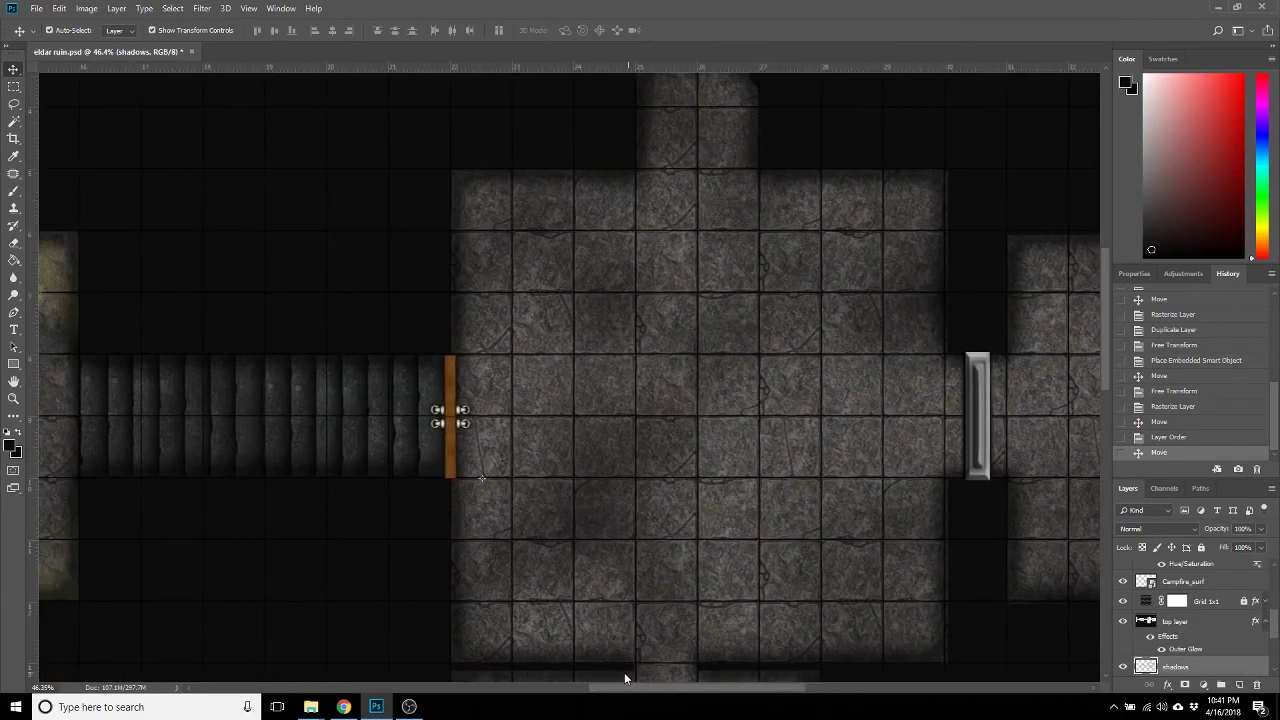
{"action": "scroll", "coordinate": [676, 598], "scroll_direction": "down", "scroll_amount": 2}
{"action": "scroll", "coordinate": [680, 600], "scroll_direction": "down", "scroll_amount": 3}
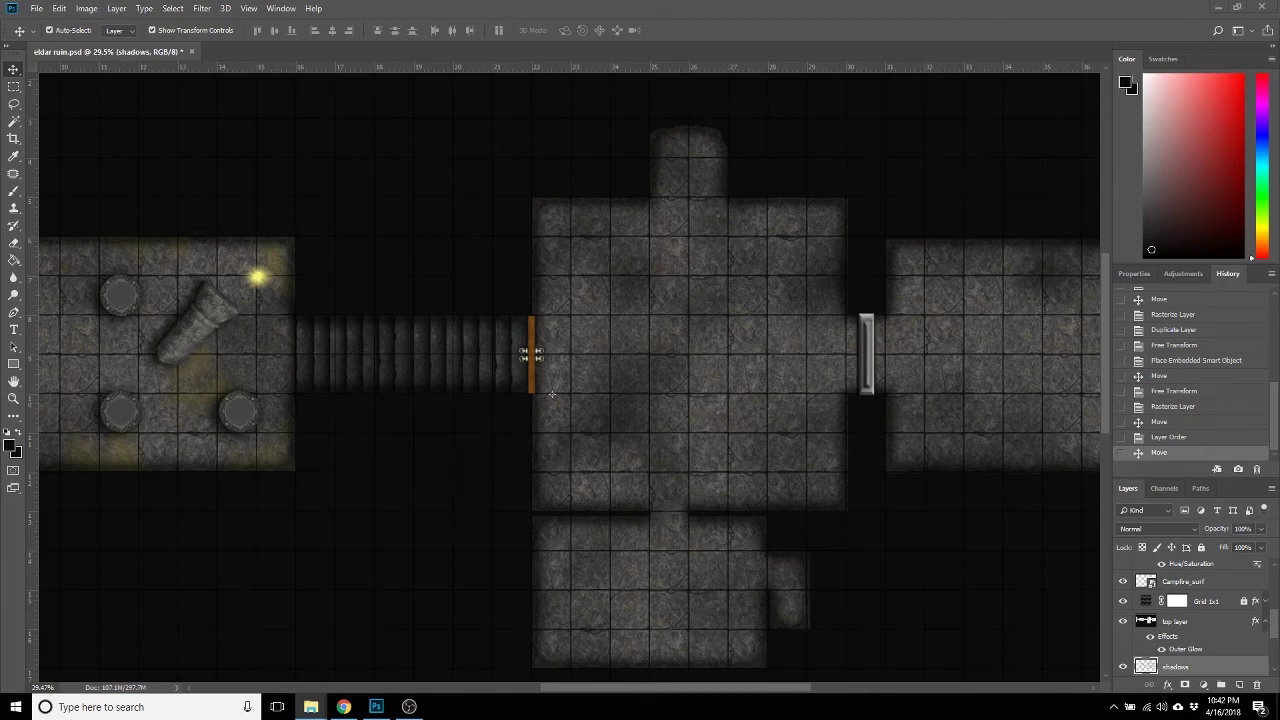
Move table_jgov13 into the central room, turn it 90° and stack it just below Grid 1x1 White.
{"action": "key", "text": "ctrl+t"}
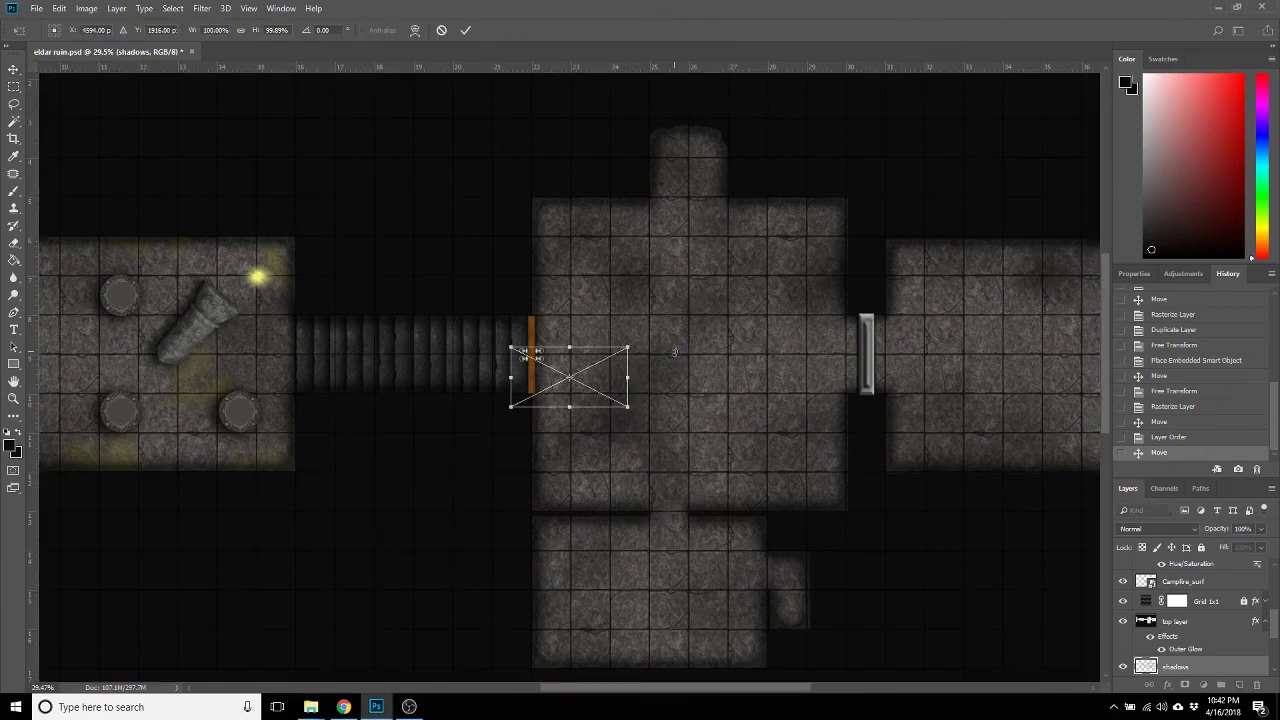
{"action": "scroll", "coordinate": [684, 470], "scroll_direction": "up", "scroll_amount": 1}
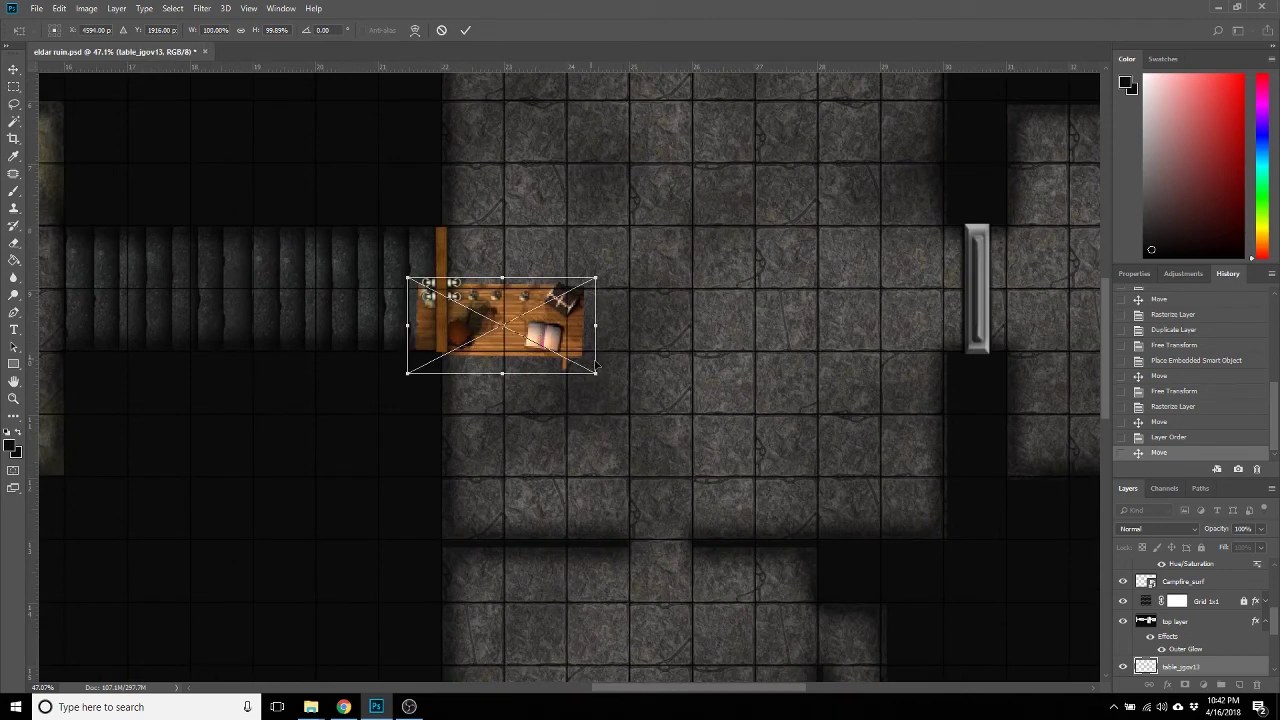
{"action": "left_click_drag", "start_coordinate": [522, 338], "coordinate": [710, 288]}
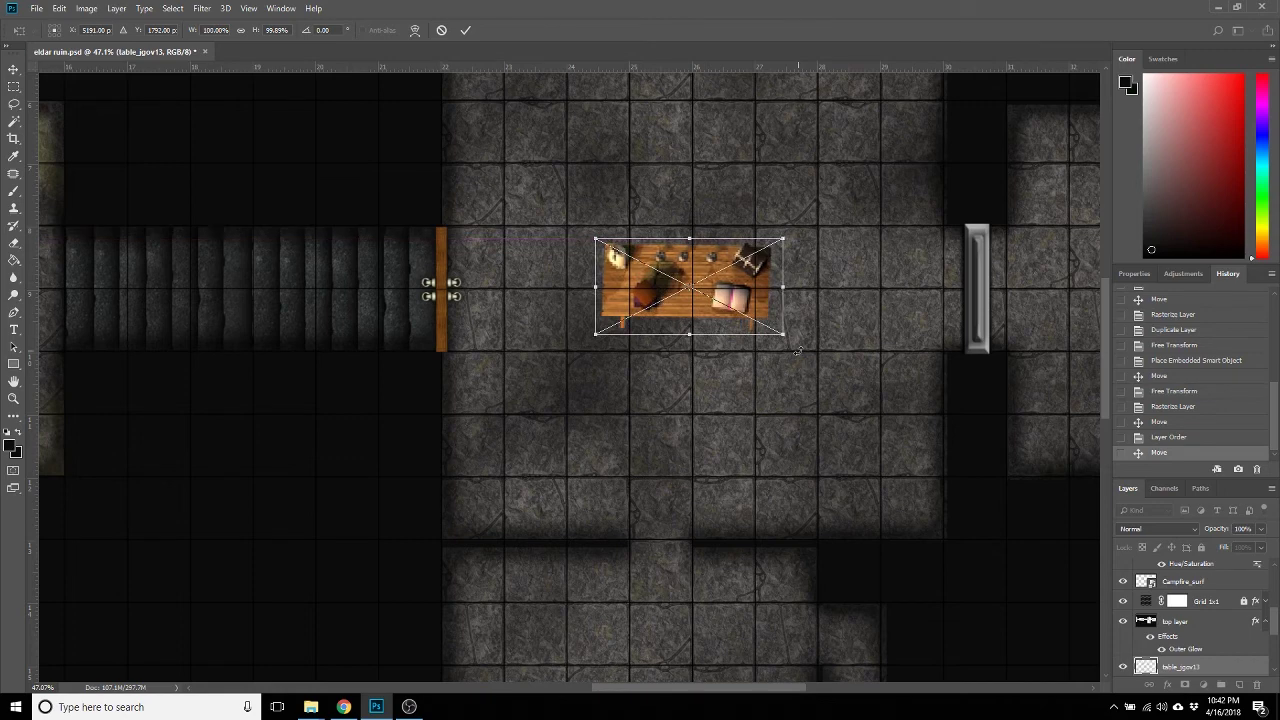
{"action": "left_click_drag", "start_coordinate": [800, 352], "coordinate": [629, 411]}
{"action": "key", "text": "Return"}
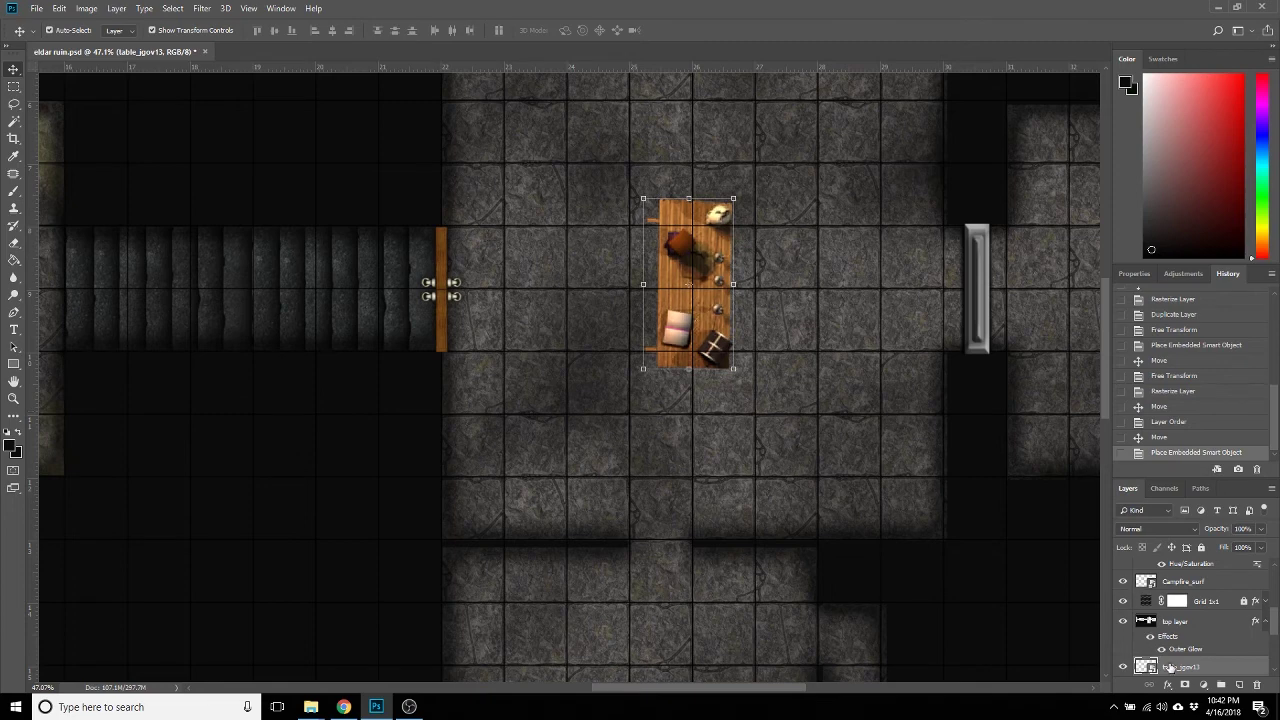
{"action": "left_click_drag", "start_coordinate": [1172, 668], "coordinate": [1170, 578]}
{"action": "left_click_drag", "start_coordinate": [704, 316], "coordinate": [730, 321]}
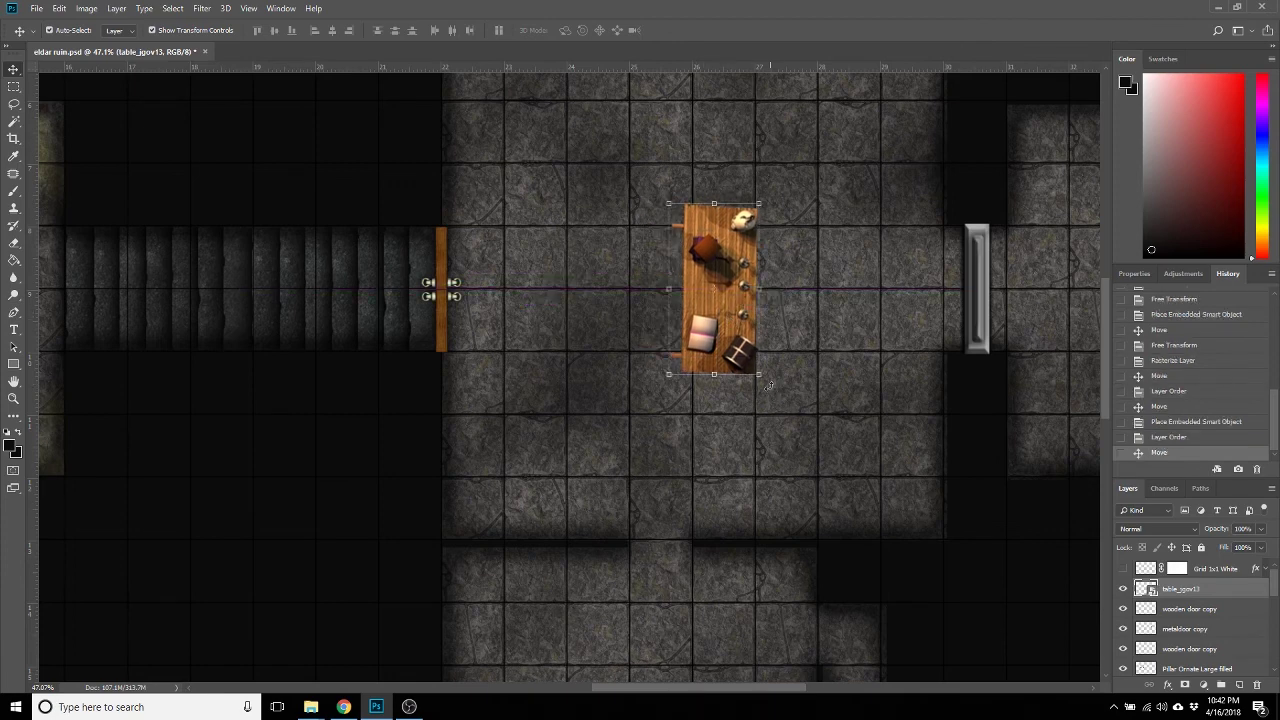
Resize the table slightly, rotate it end for end and centre it between the doors.
{"action": "left_click_drag", "start_coordinate": [766, 384], "coordinate": [812, 314]}
{"action": "left_click_drag", "start_coordinate": [778, 407], "coordinate": [655, 188]}
{"action": "key", "text": "Return"}
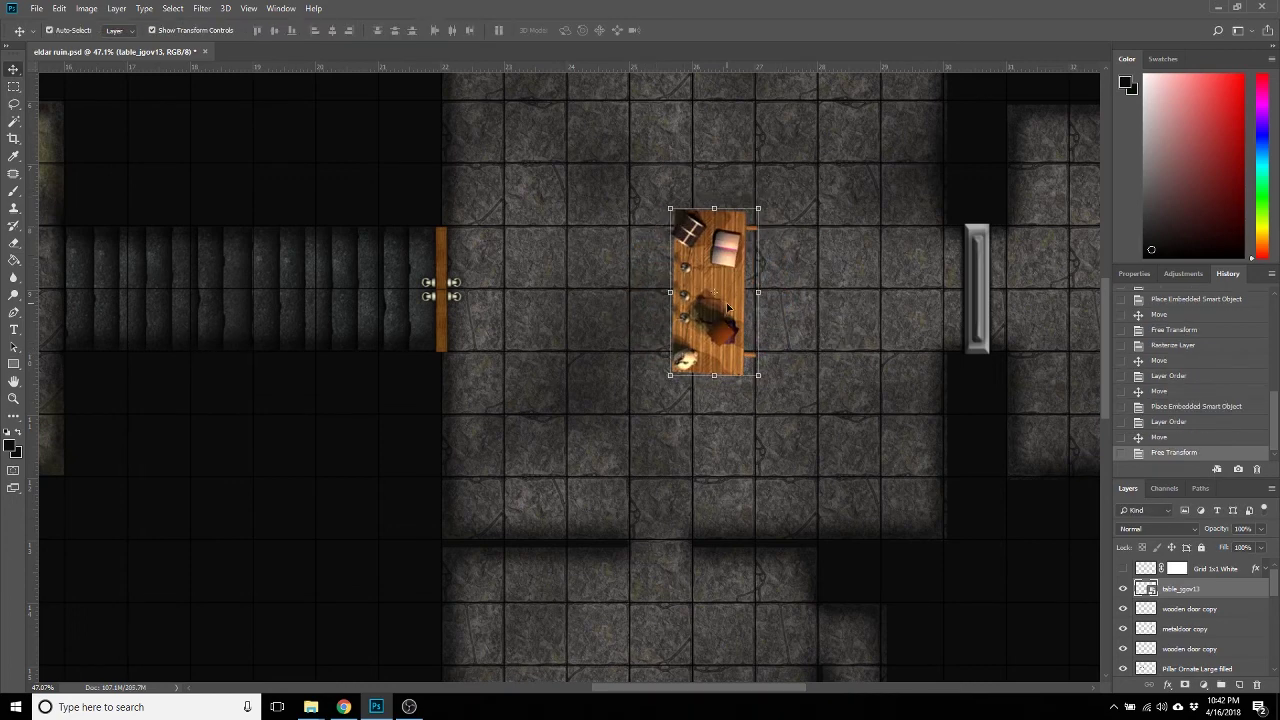
{"action": "left_click_drag", "start_coordinate": [726, 290], "coordinate": [726, 297]}
Apply Hue/Saturation to the table with Saturation -32 and Lightness -14.
{"action": "left_click", "coordinate": [90, 10]}
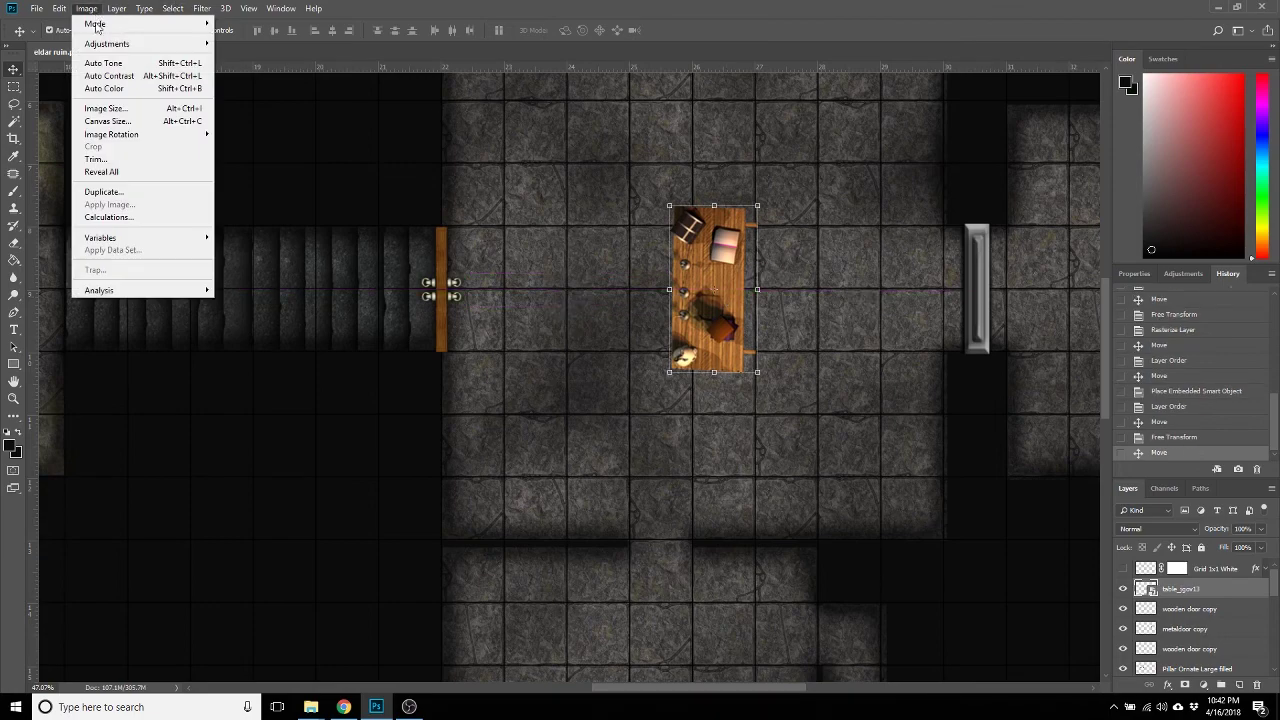
{"action": "mouse_move", "coordinate": [133, 52]}
{"action": "left_click", "coordinate": [253, 113]}
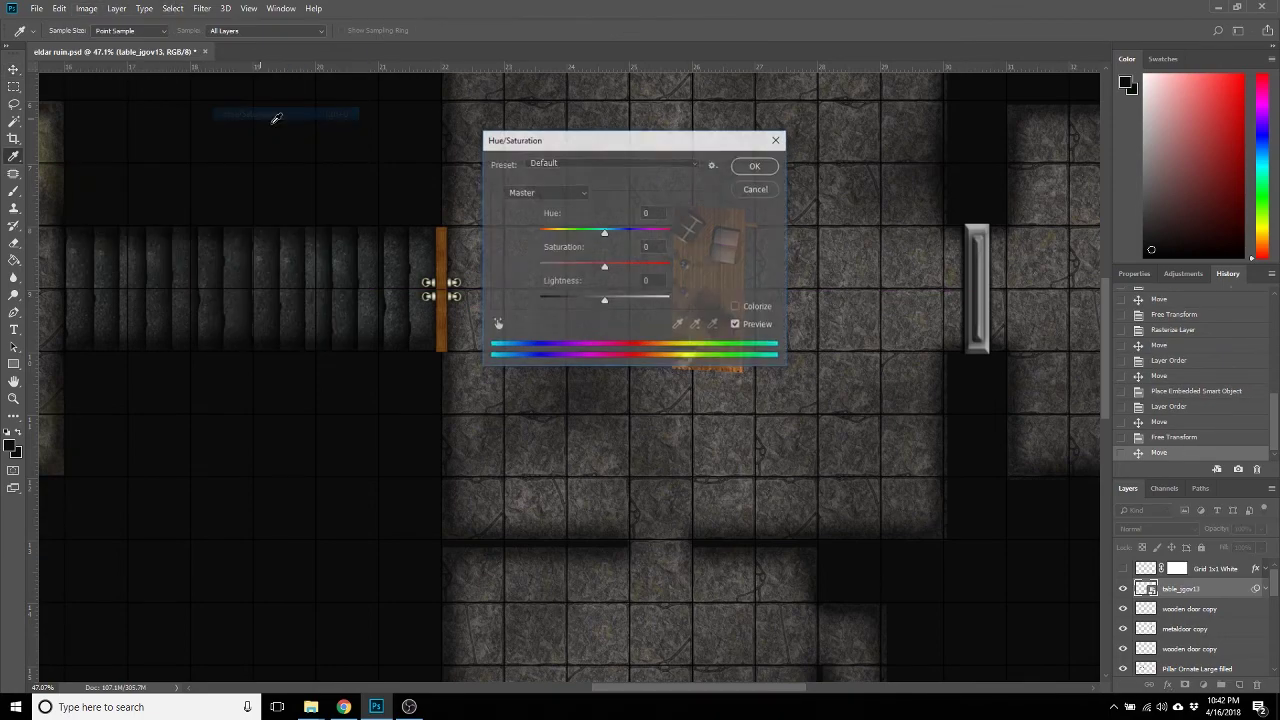
{"action": "left_click_drag", "start_coordinate": [598, 274], "coordinate": [581, 270]}
{"action": "left_click_drag", "start_coordinate": [584, 142], "coordinate": [414, 118]}
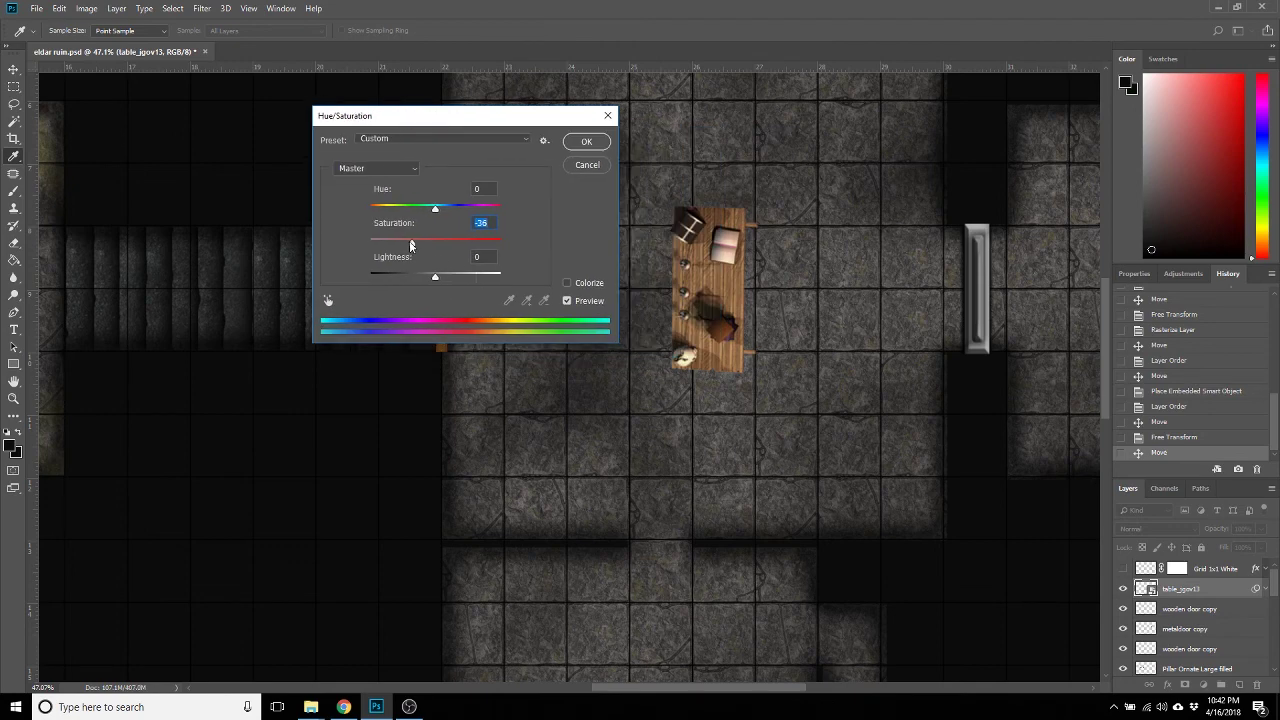
{"action": "left_click_drag", "start_coordinate": [410, 242], "coordinate": [427, 281]}
{"action": "left_click", "coordinate": [586, 141]}
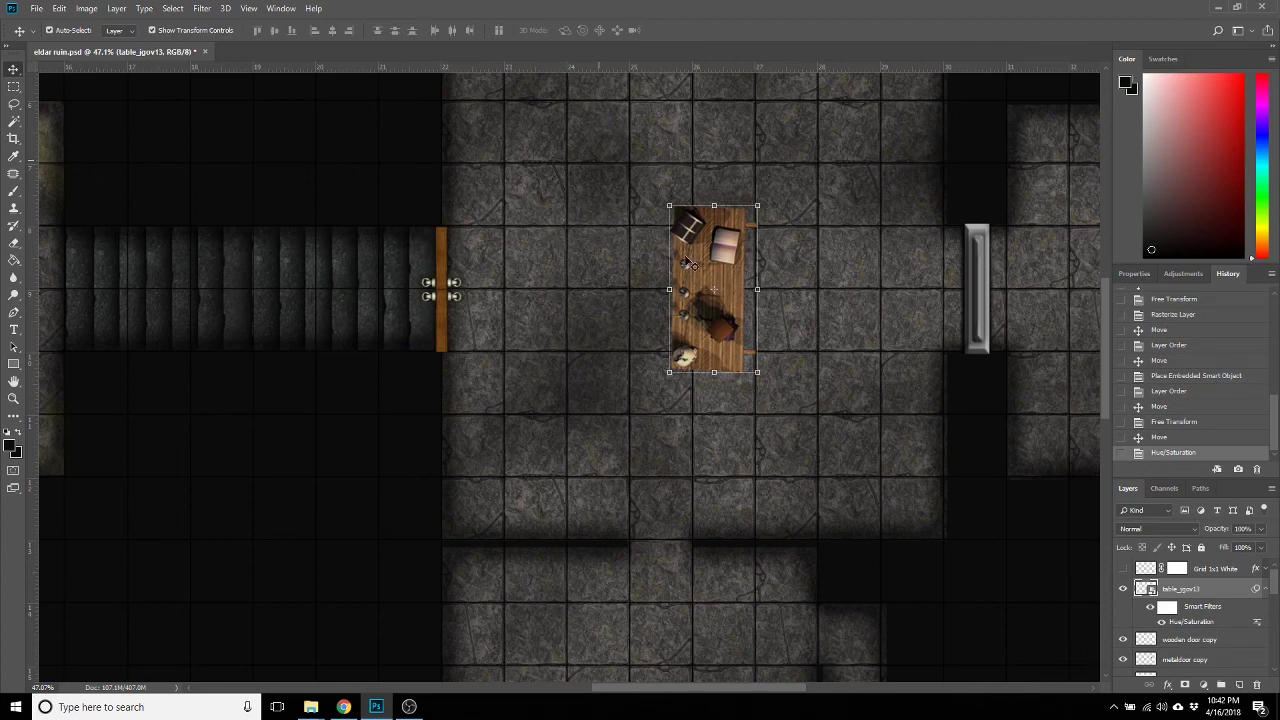
Tilt the table slightly off square to about -92.6° with Free Transform.
{"action": "left_click", "coordinate": [769, 388]}
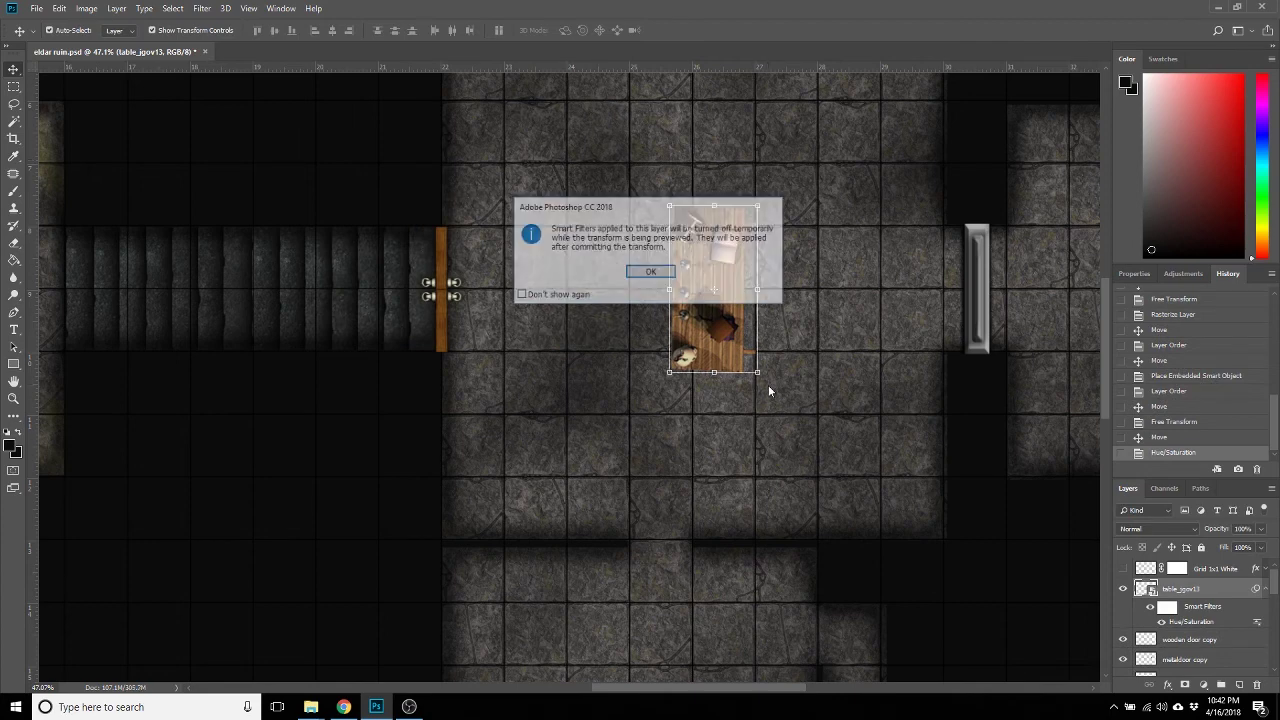
{"action": "left_click", "coordinate": [651, 273]}
{"action": "left_click_drag", "start_coordinate": [762, 406], "coordinate": [774, 393]}
{"action": "key", "text": "Return"}
{"action": "left_click", "coordinate": [748, 435]}
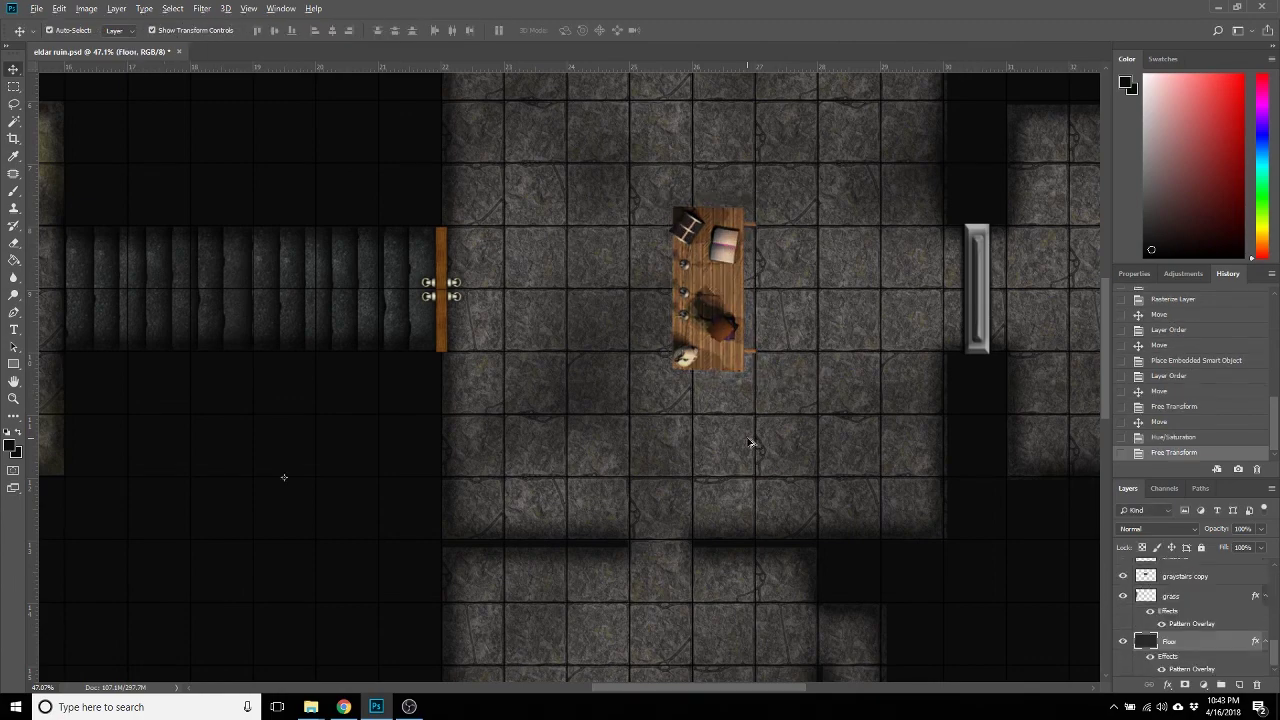
{"action": "scroll", "coordinate": [733, 445], "scroll_direction": "down", "scroll_amount": 3}
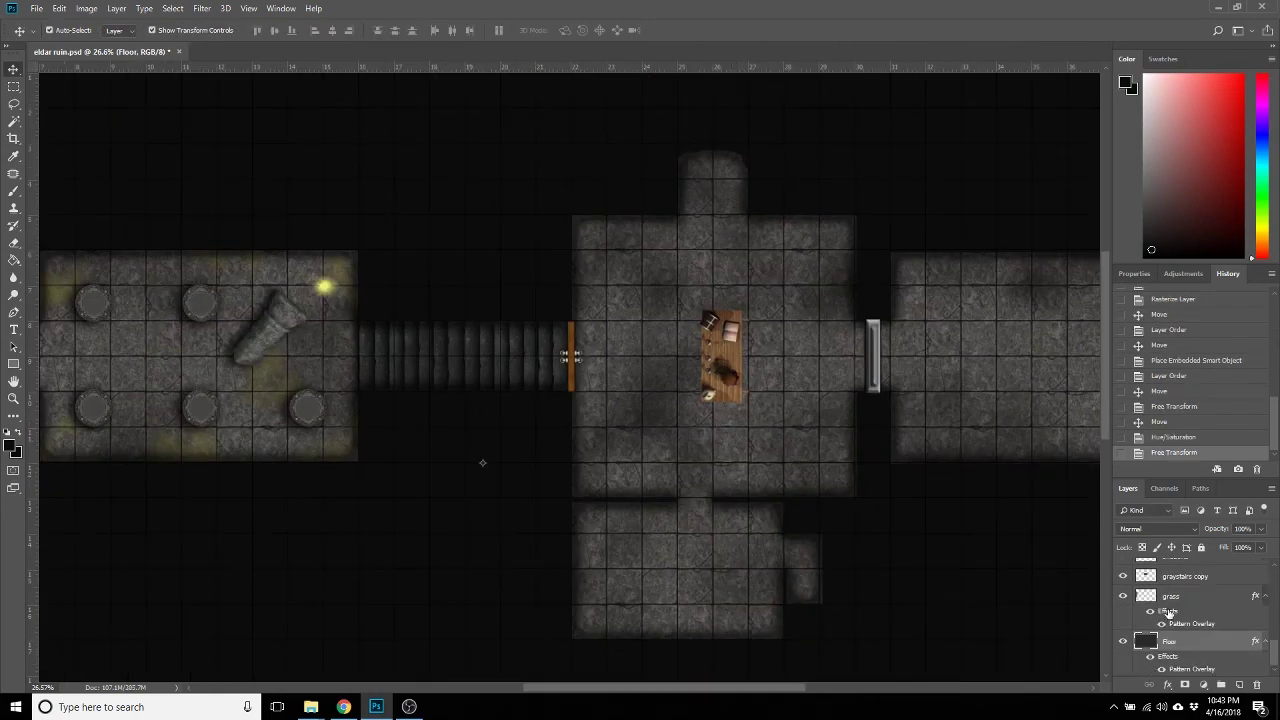
{"action": "scroll", "coordinate": [1168, 612], "scroll_direction": "up", "scroll_amount": 2}
Select table_jgov13 and apply a Drop Shadow effect with default settings.
{"action": "left_click", "coordinate": [740, 360]}
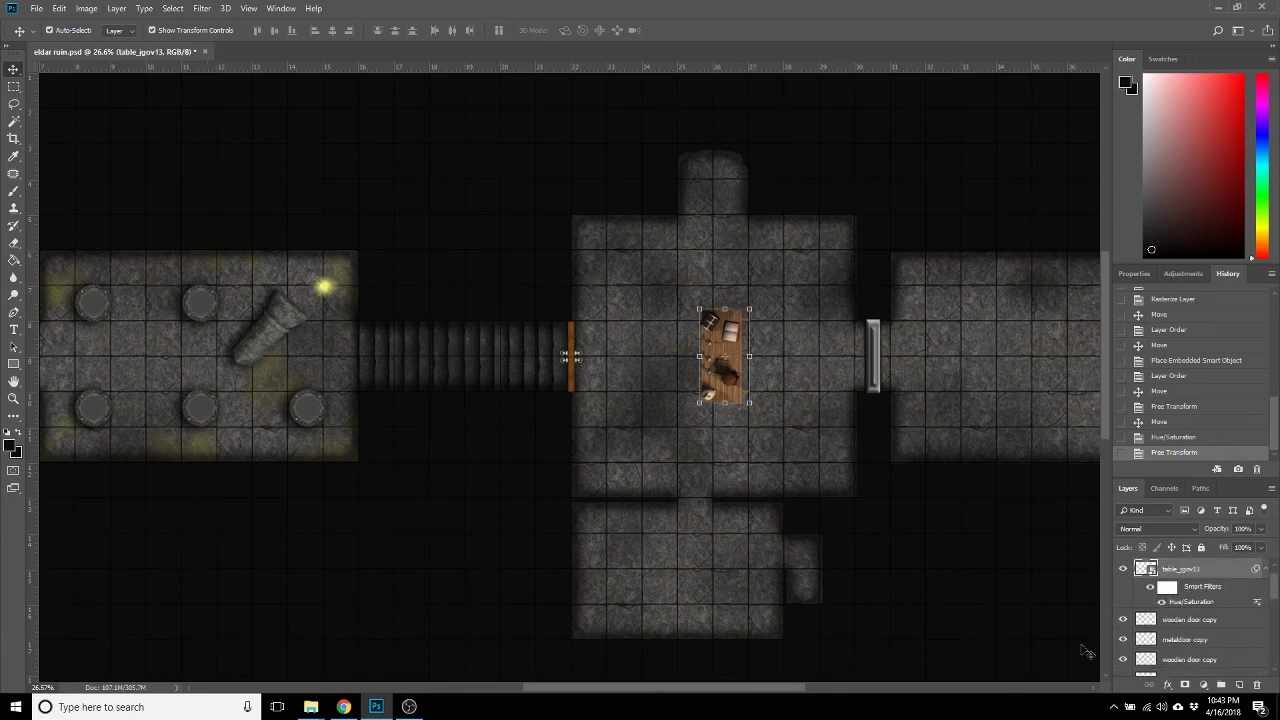
{"action": "left_click", "coordinate": [1167, 685]}
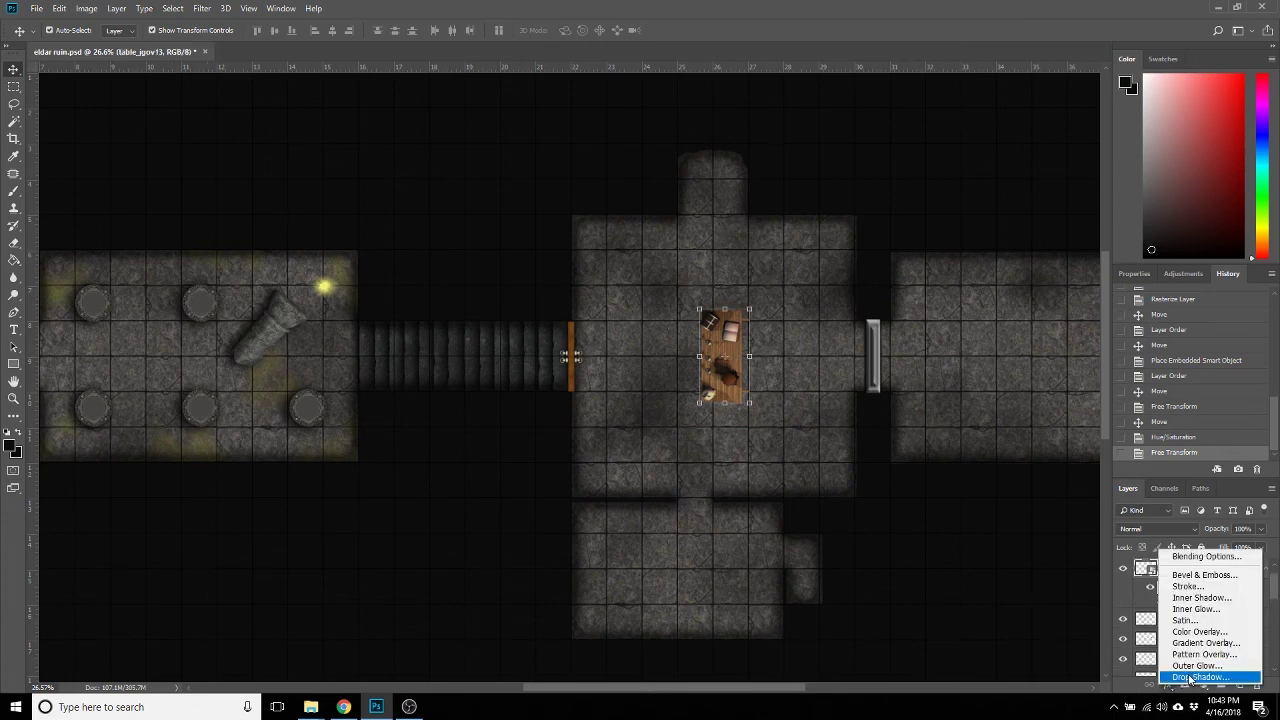
{"action": "left_click", "coordinate": [1190, 678]}
{"action": "left_click", "coordinate": [925, 242]}
{"action": "left_click", "coordinate": [776, 438]}
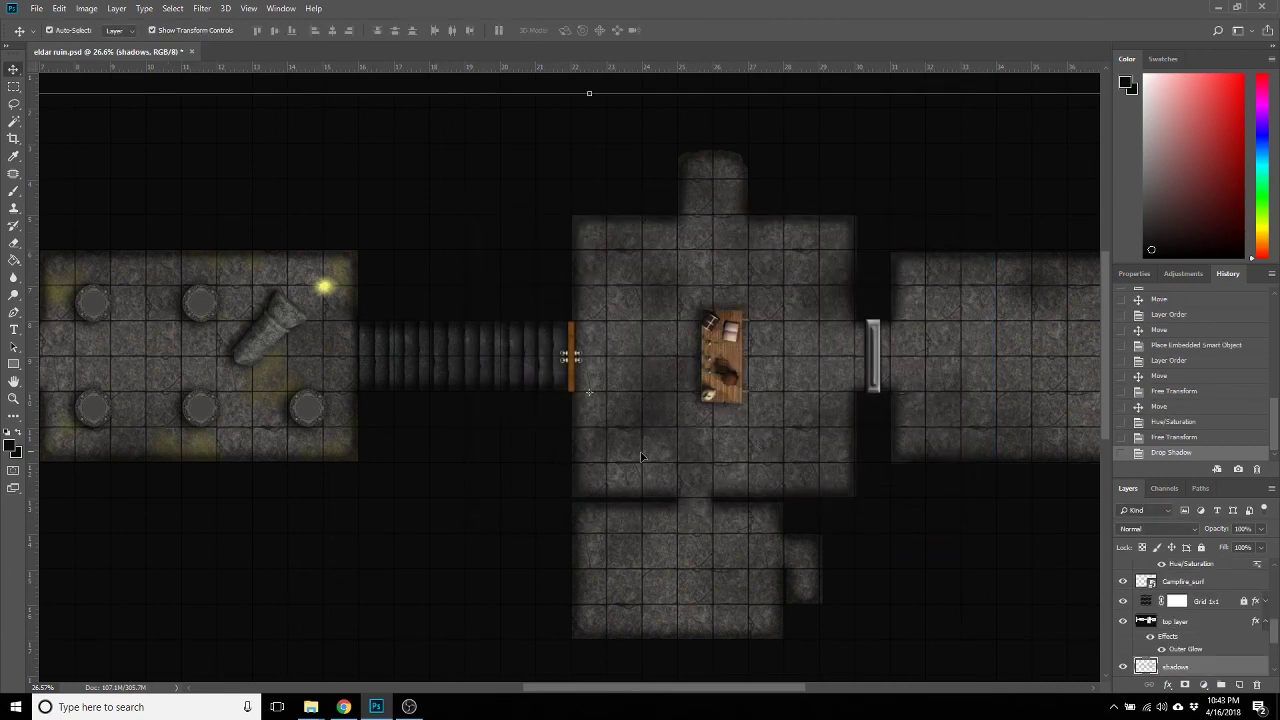
{"action": "scroll", "coordinate": [543, 477], "scroll_direction": "down", "scroll_amount": 1}
{"action": "scroll", "coordinate": [431, 465], "scroll_direction": "down", "scroll_amount": 1}
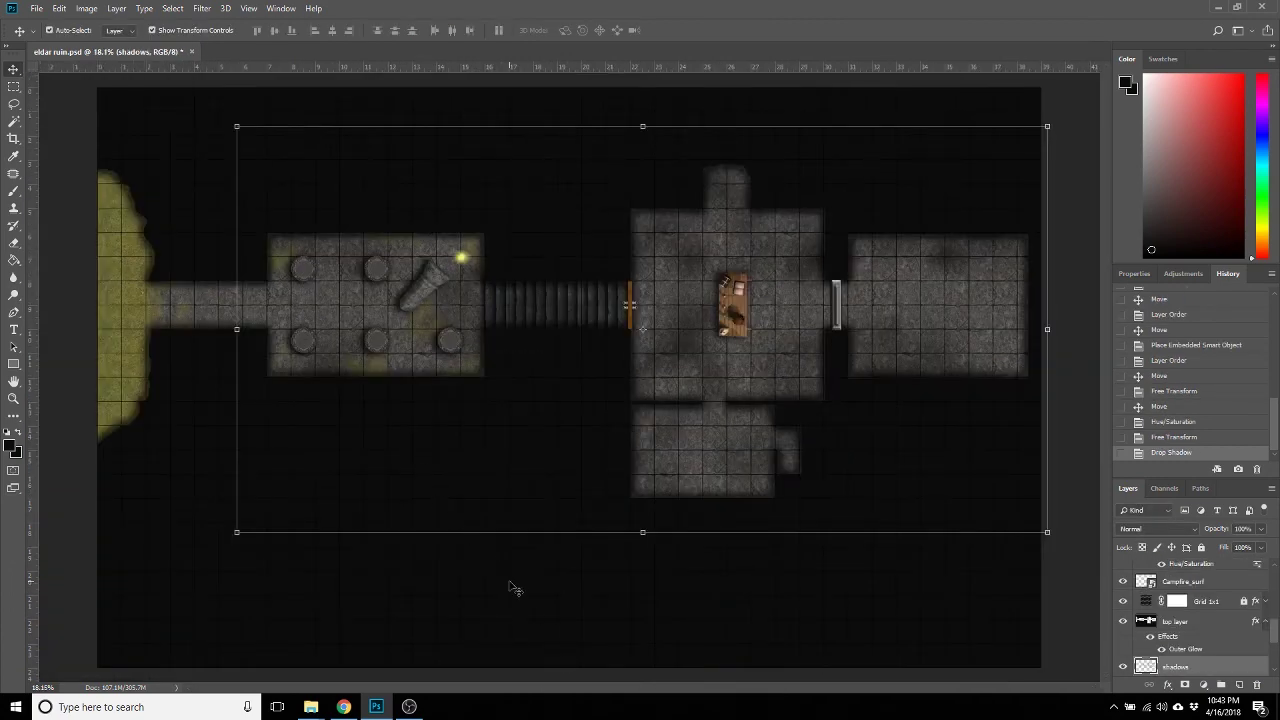
{"action": "left_click", "coordinate": [512, 590]}
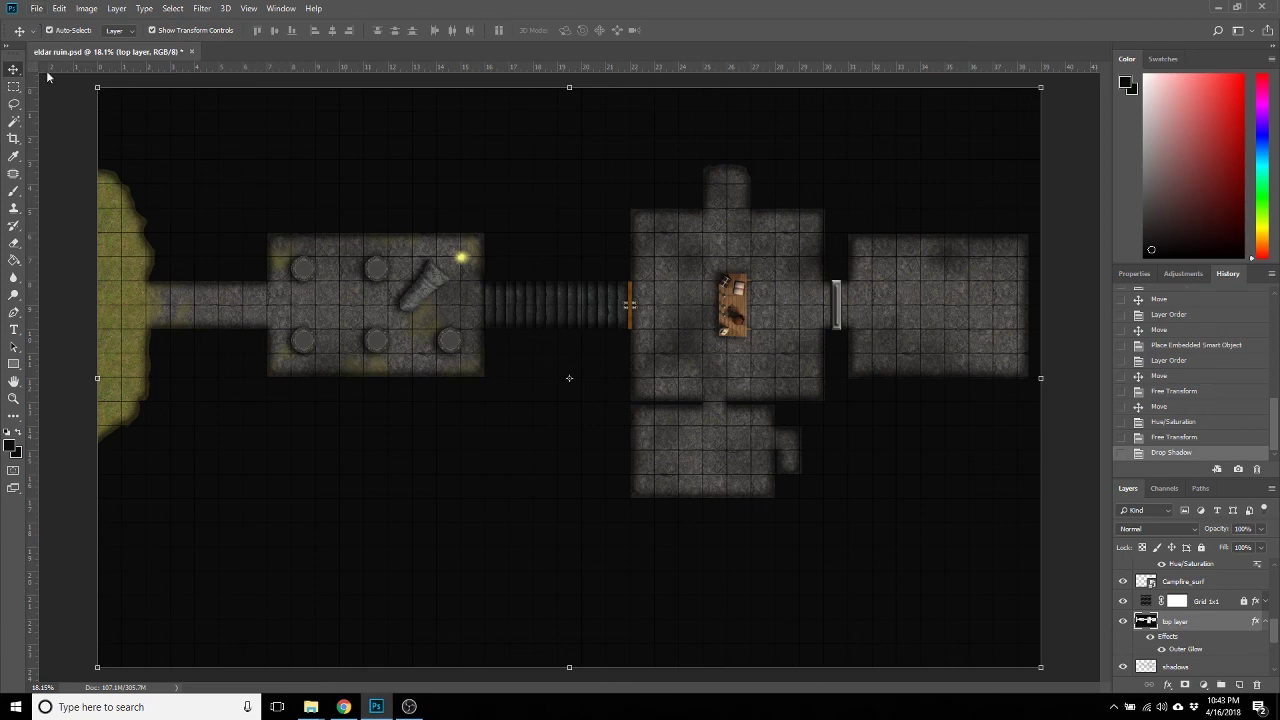
{"action": "left_click", "coordinate": [409, 707]}
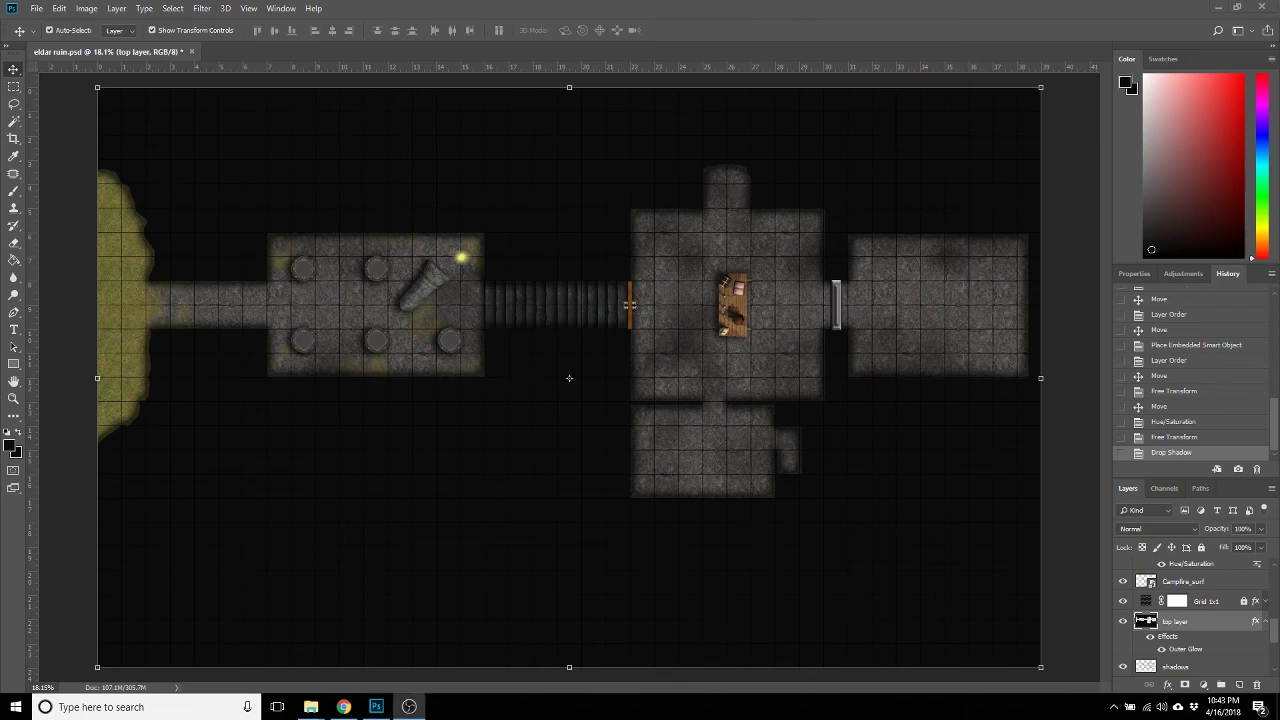